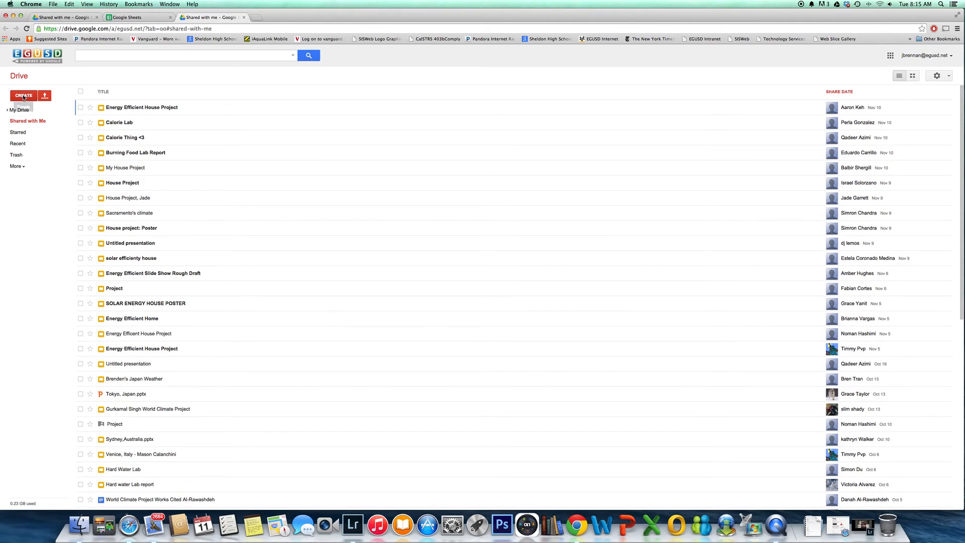
Create a new spreadsheet and enter the headers "Time" in C4 and "Temperature (F)" in D4
{"action": "left_click", "coordinate": [24, 96]}
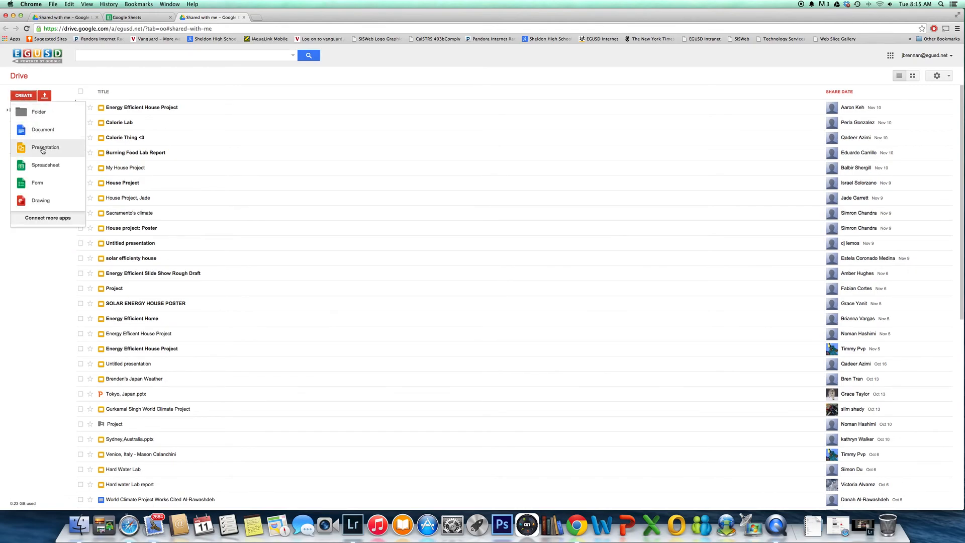
{"action": "left_click", "coordinate": [47, 167]}
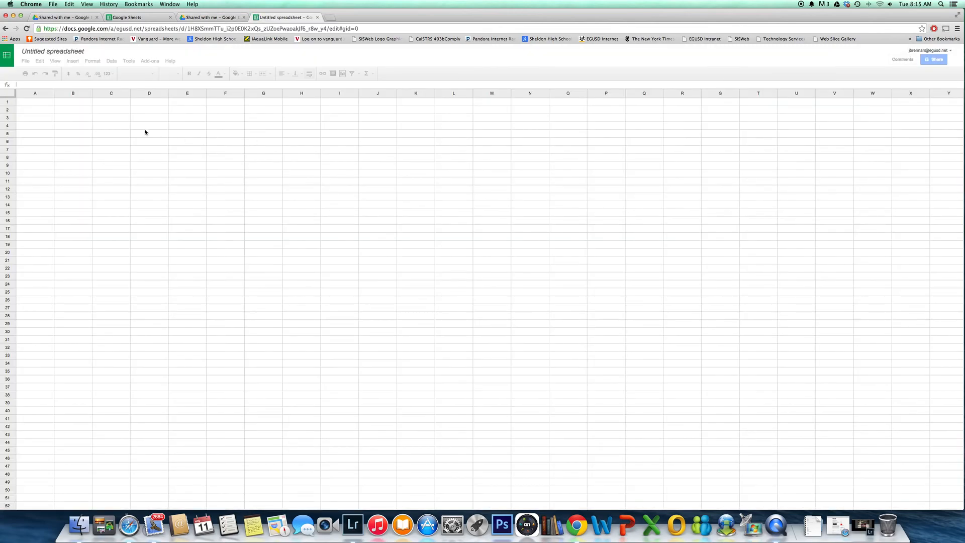
{"action": "left_click", "coordinate": [108, 126]}
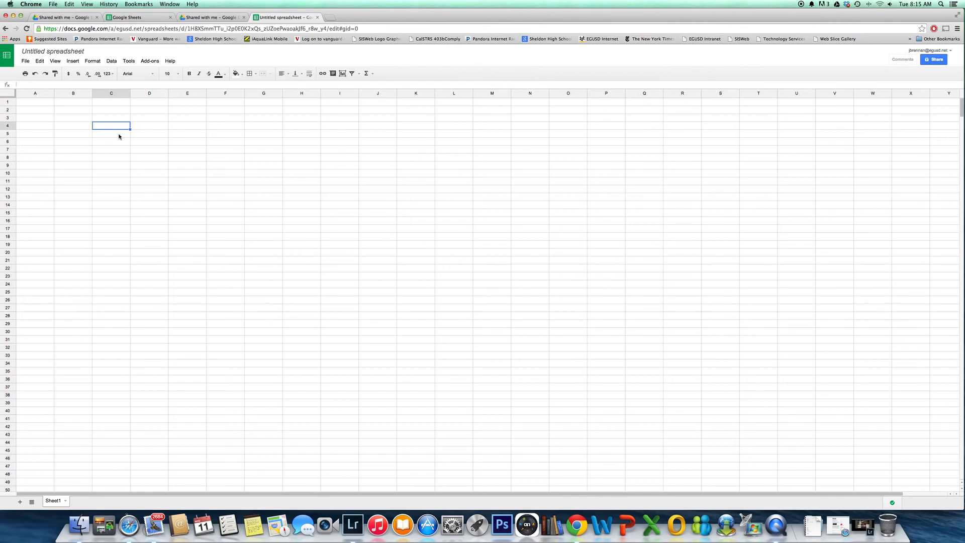
{"action": "type", "text": "Time"}
{"action": "key", "text": "Tab"}
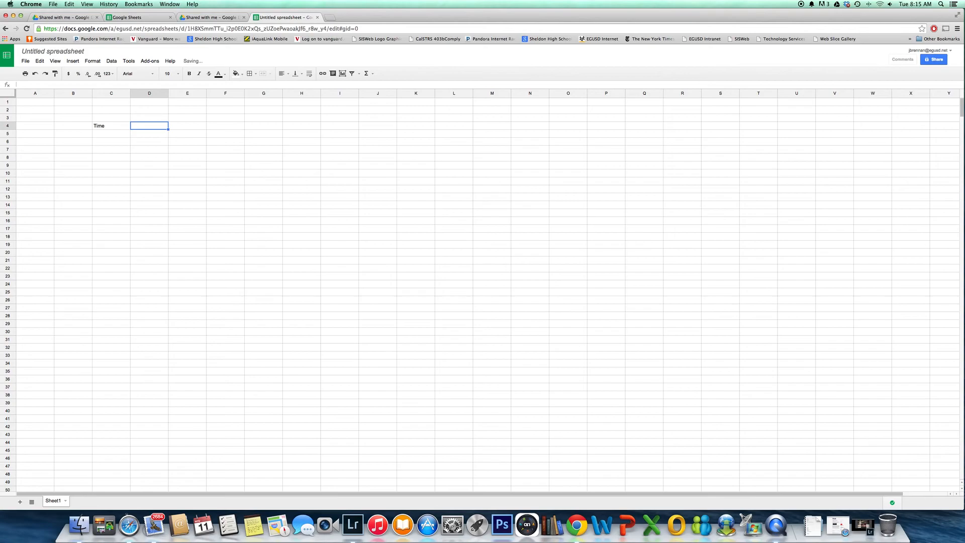
{"action": "type", "text": "Temperature"}
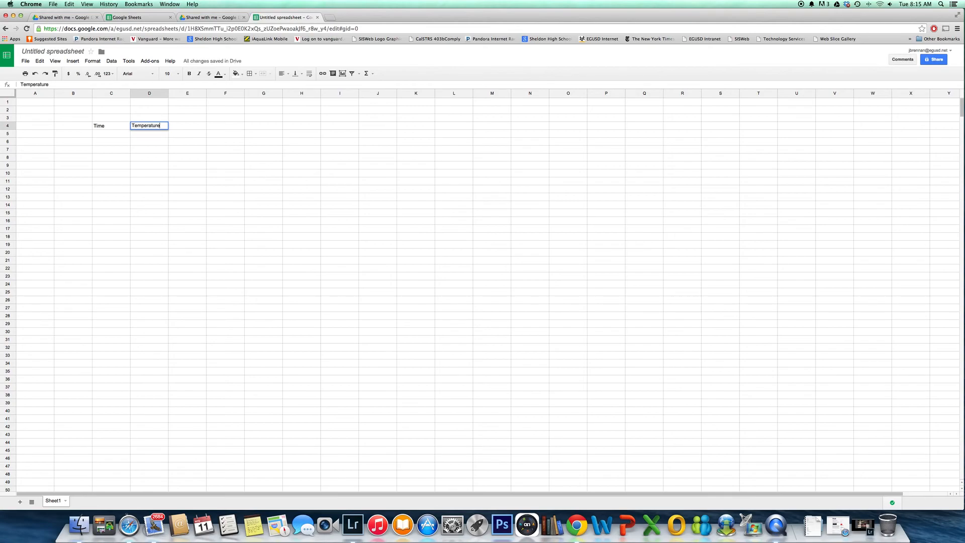
{"action": "type", "text": " (F)"}
{"action": "key", "text": "Return"}
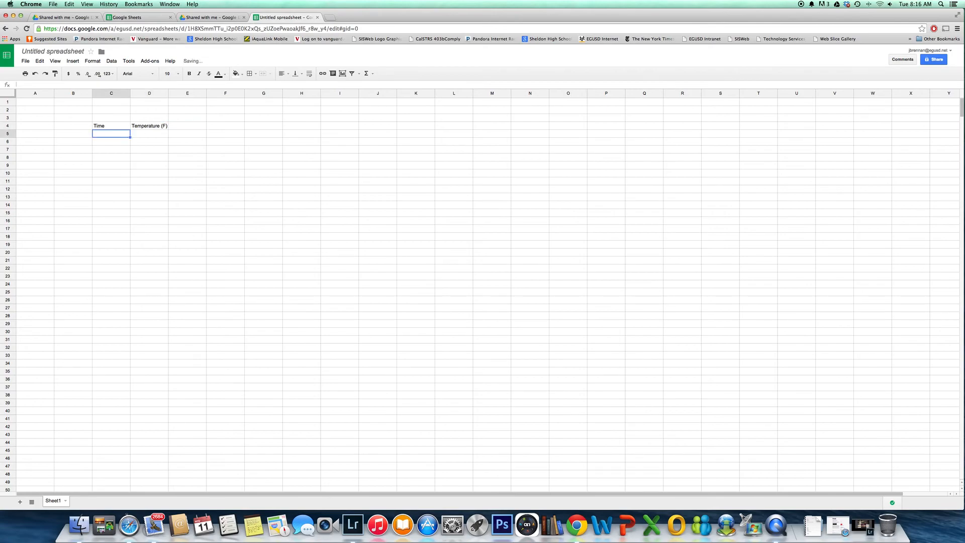
Enter 1 and 2 under the Time header and extend the series down to 14 in C18
{"action": "type", "text": "1"}
{"action": "key", "text": "Return"}
{"action": "type", "text": "2"}
{"action": "key", "text": "Return"}
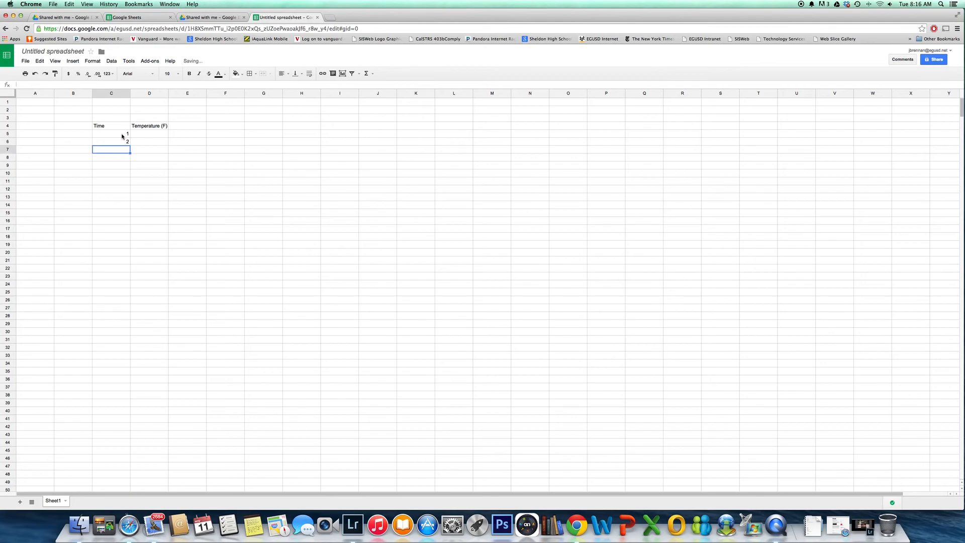
{"action": "left_click_drag", "start_coordinate": [126, 134], "coordinate": [131, 240]}
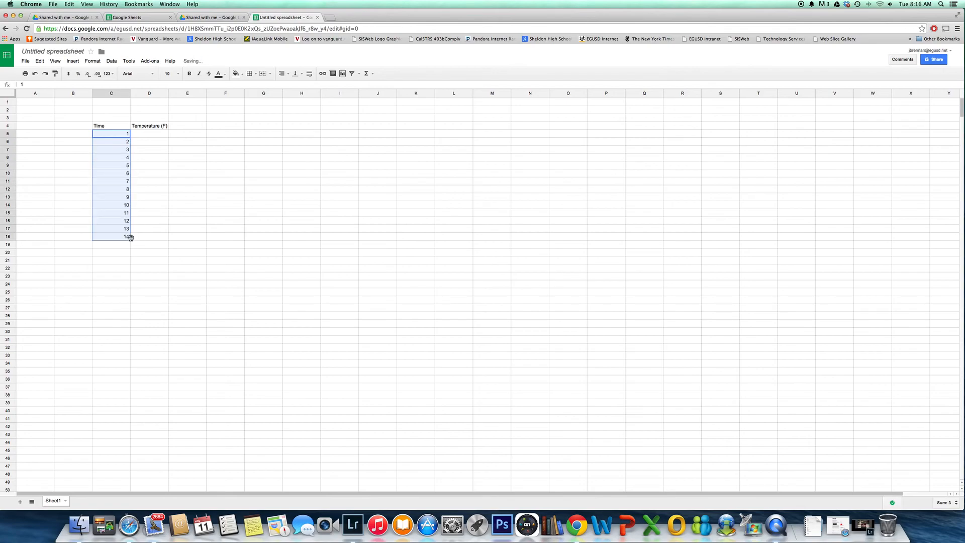
Enter the first six temperatures 0, 23, 24, 26, 29 and 23 in cells D5 to D10
{"action": "left_click", "coordinate": [147, 134]}
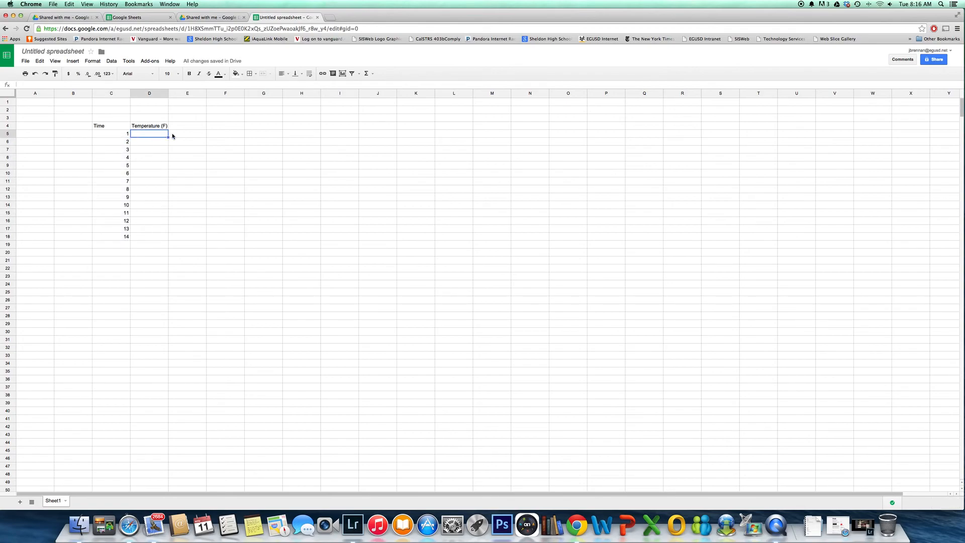
{"action": "type", "text": "0"}
{"action": "key", "text": "Return"}
{"action": "type", "text": "23"}
{"action": "key", "text": "Return"}
{"action": "type", "text": "24"}
{"action": "key", "text": "Return"}
{"action": "type", "text": "26"}
{"action": "key", "text": "Return"}
{"action": "type", "text": "29"}
{"action": "key", "text": "Return"}
{"action": "type", "text": "23"}
{"action": "key", "text": "Return"}
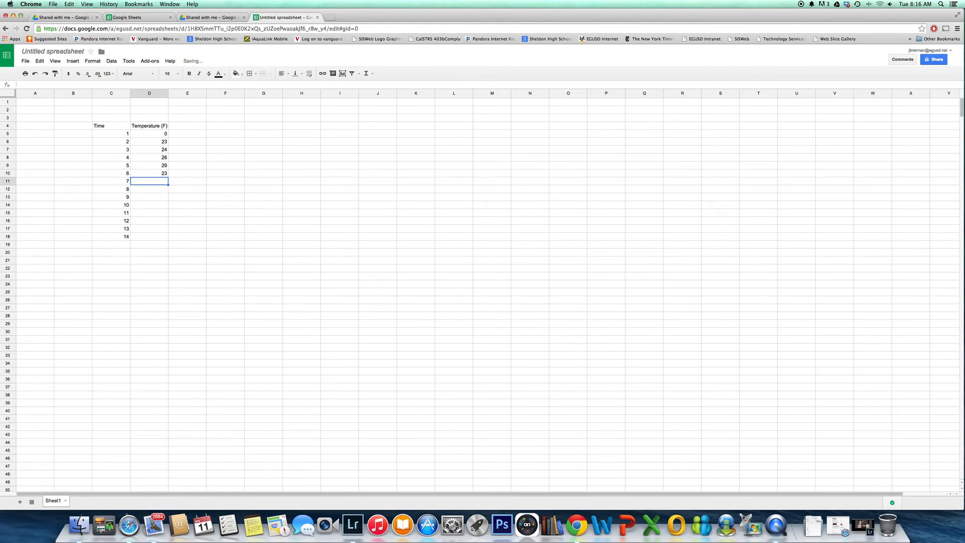
Enter the remaining temperatures 35, 38, 61, 68, 94, 125, 162 and 163 in cells D11 to D18
{"action": "type", "text": "35"}
{"action": "key", "text": "Return"}
{"action": "type", "text": "38"}
{"action": "key", "text": "Return"}
{"action": "type", "text": "6"}
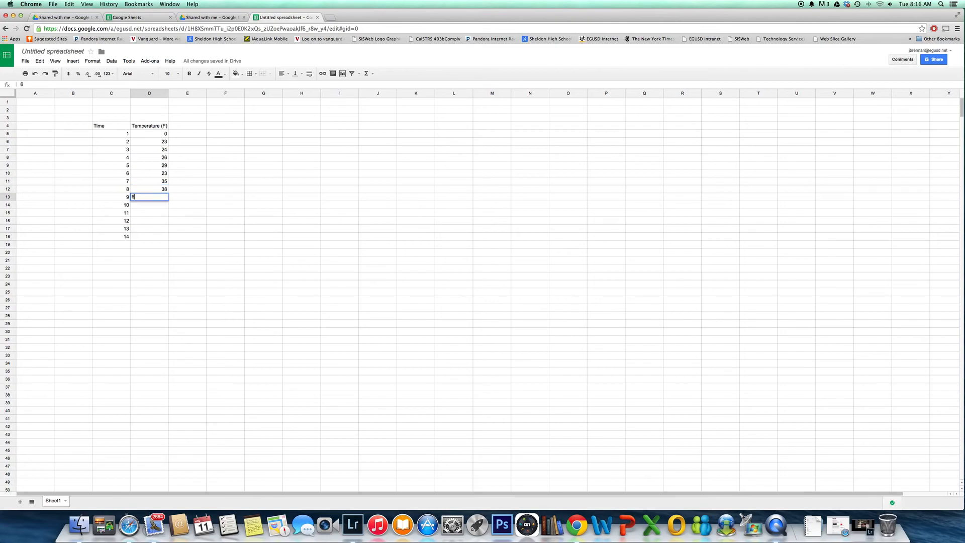
{"action": "type", "text": "1"}
{"action": "key", "text": "Return"}
{"action": "type", "text": "68"}
{"action": "key", "text": "Return"}
{"action": "type", "text": "94"}
{"action": "key", "text": "Return"}
{"action": "type", "text": "125"}
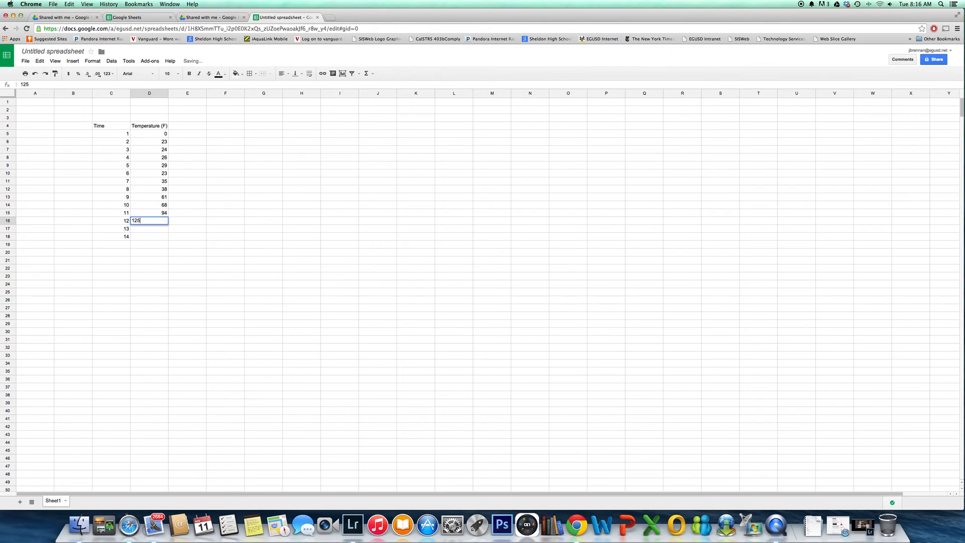
{"action": "key", "text": "Return"}
{"action": "type", "text": "162"}
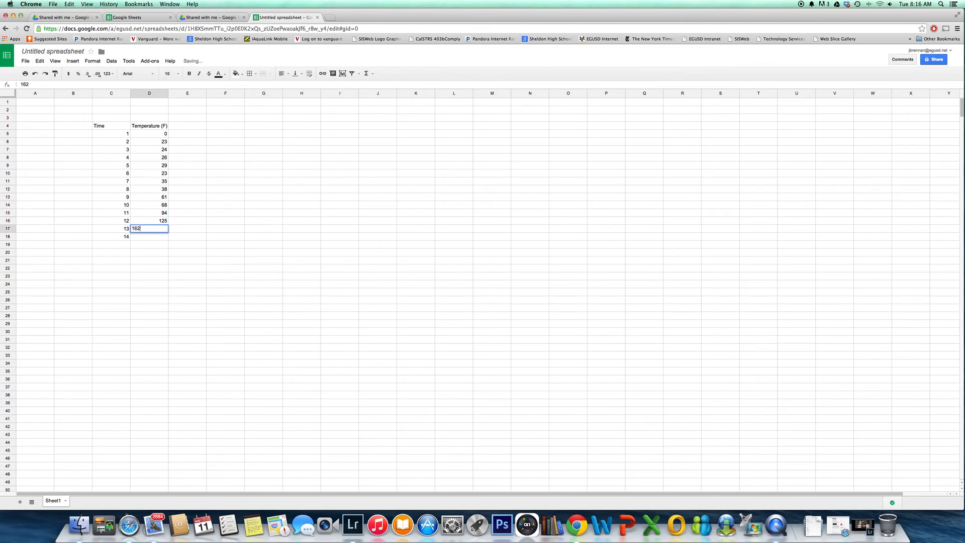
{"action": "key", "text": "Return"}
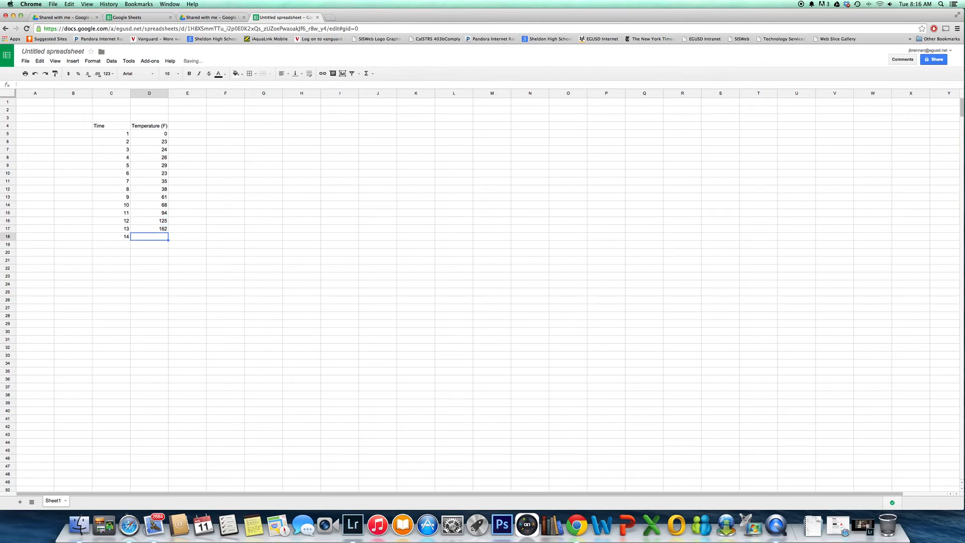
{"action": "type", "text": "163"}
{"action": "key", "text": "Return"}
Start a chart from the data range C4:D18 and choose the plain line chart type
{"action": "left_click_drag", "start_coordinate": [113, 125], "coordinate": [163, 240]}
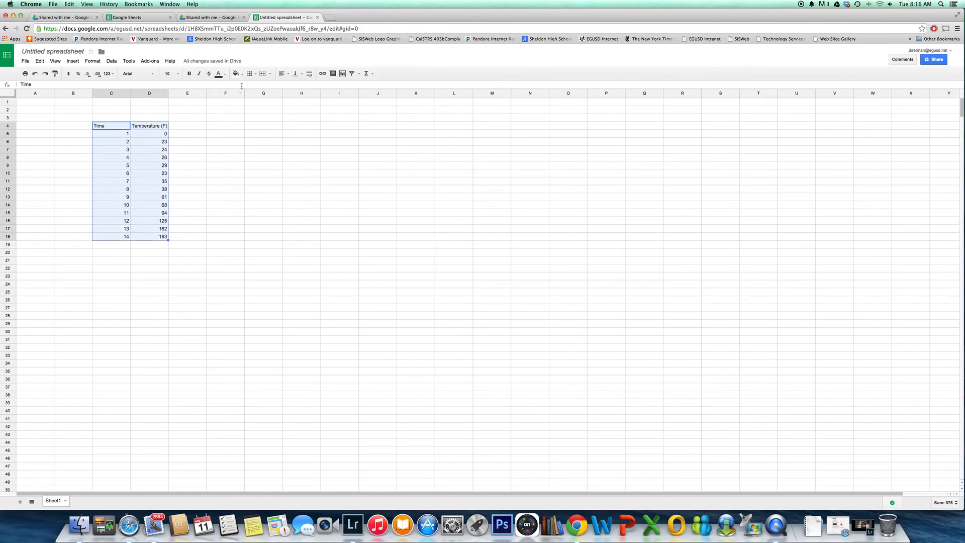
{"action": "left_click", "coordinate": [344, 74]}
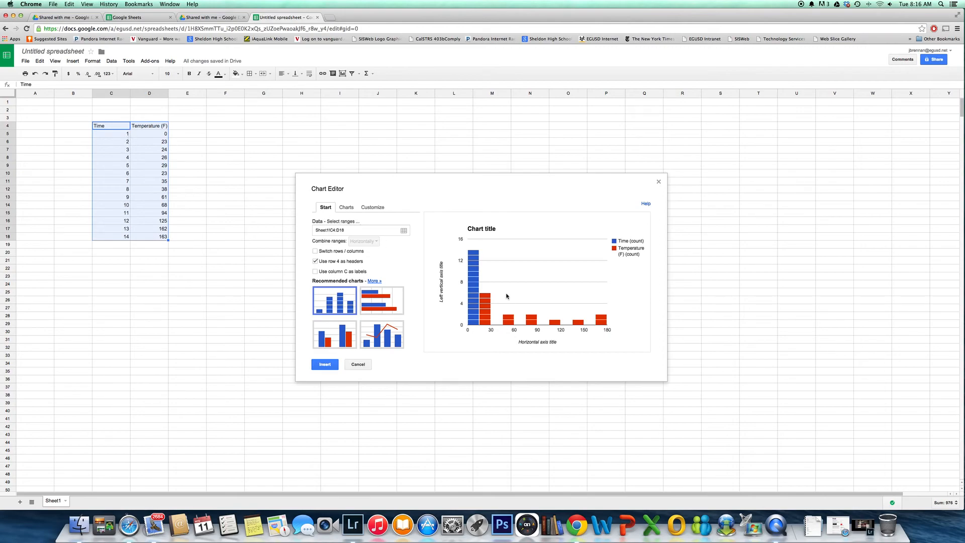
{"action": "left_click", "coordinate": [346, 208]}
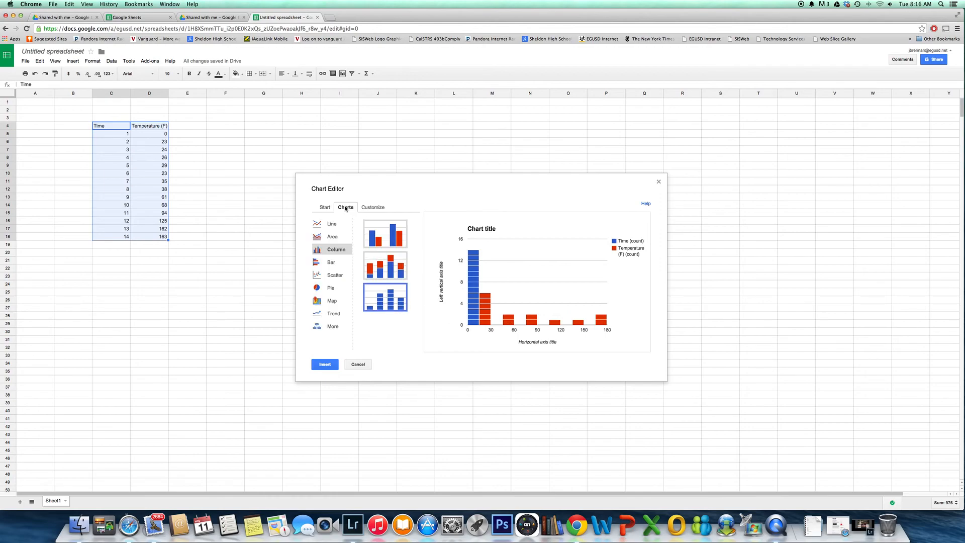
{"action": "left_click", "coordinate": [327, 226]}
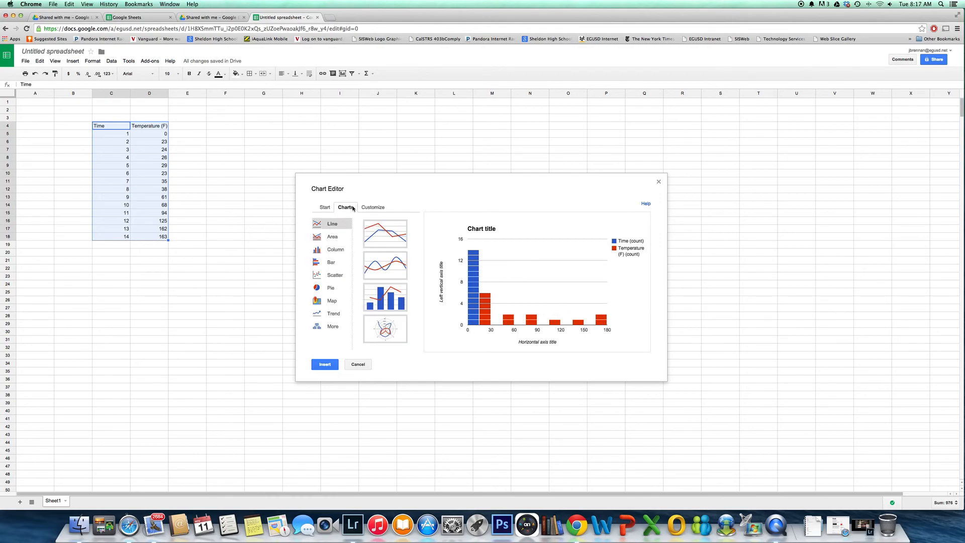
{"action": "left_click", "coordinate": [386, 238]}
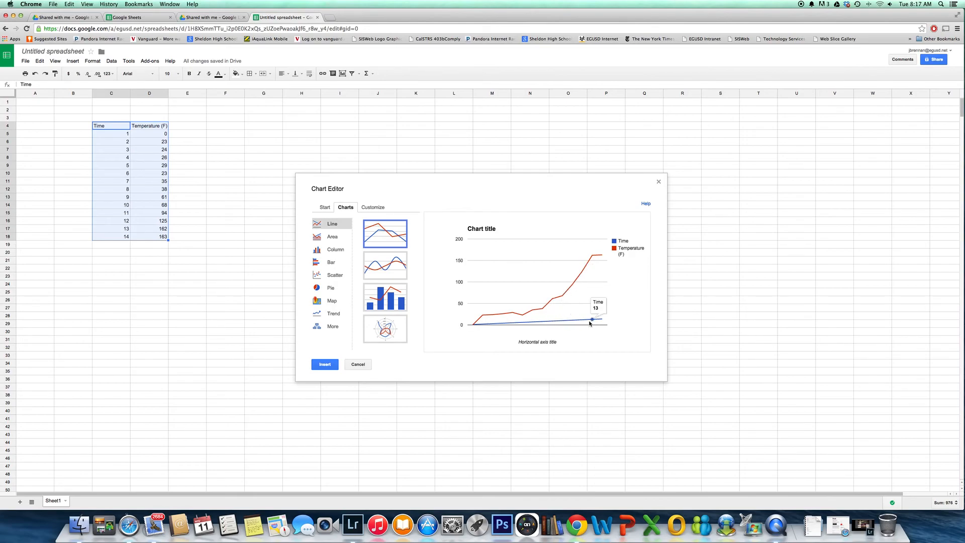
Make the chart use column C as labels so that Time becomes the horizontal axis
{"action": "left_click", "coordinate": [324, 207]}
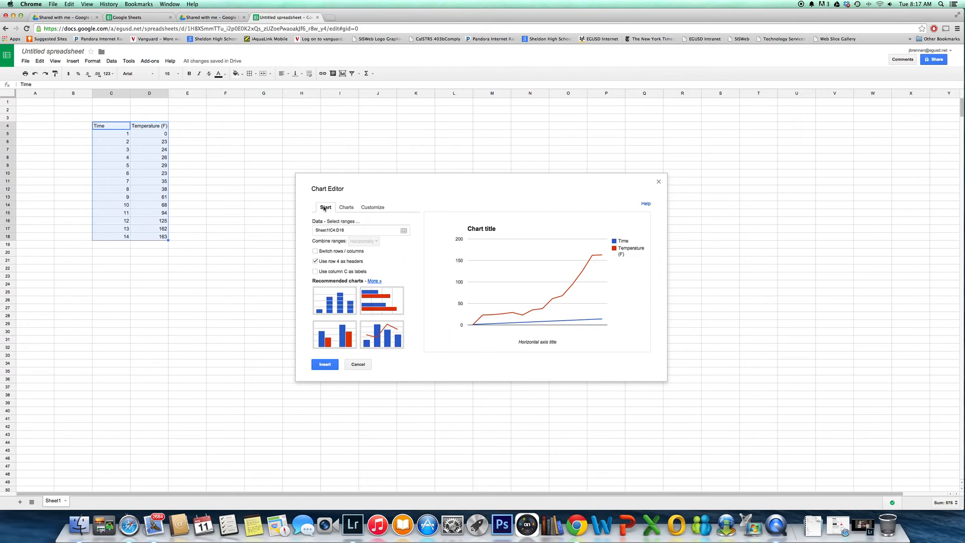
{"action": "left_click", "coordinate": [316, 273]}
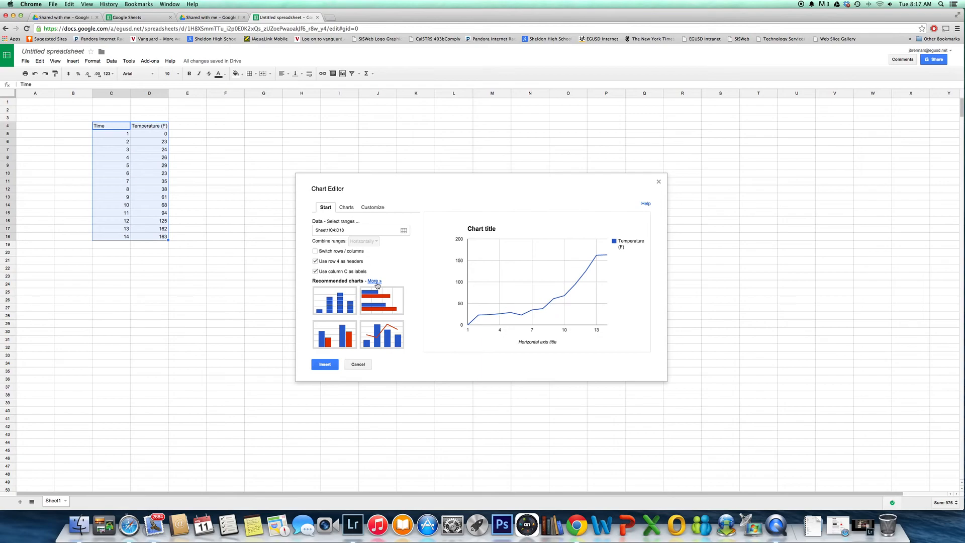
{"action": "mouse_move", "coordinate": [530, 320]}
Set the chart title to "The Effect of Heating....." and place the legend at the bottom
{"action": "left_click", "coordinate": [369, 209]}
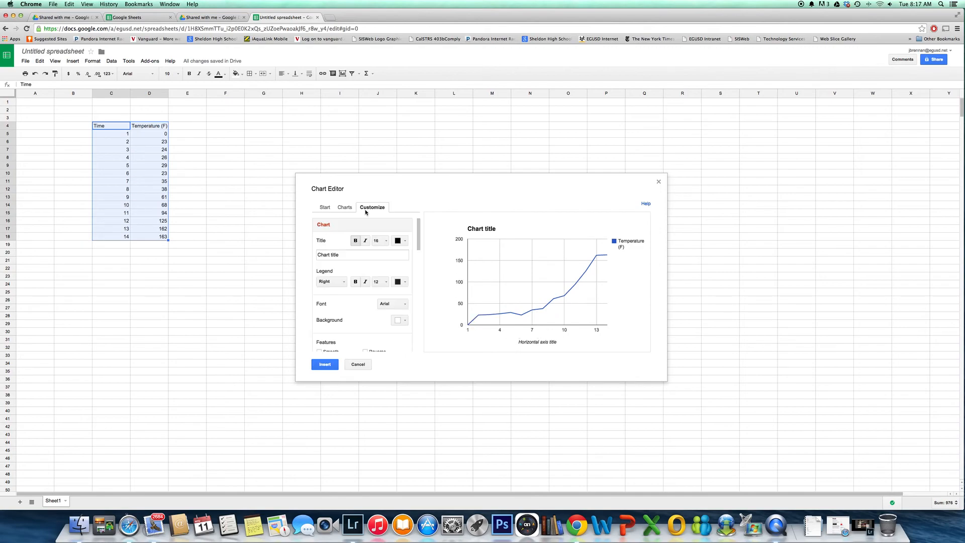
{"action": "left_click", "coordinate": [347, 255]}
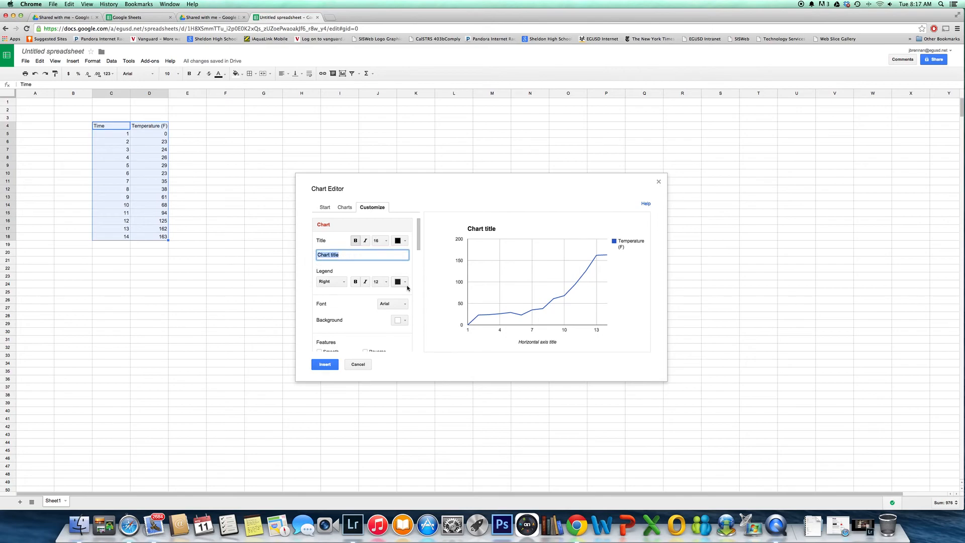
{"action": "type", "text": "The Effect of HEat"}
{"action": "key", "text": "BackSpace"}
{"action": "key", "text": "BackSpace"}
{"action": "key", "text": "BackSpace"}
{"action": "type", "text": "at"}
{"action": "key", "text": "BackSpace"}
{"action": "key", "text": "BackSpace"}
{"action": "type", "text": "eating on"}
{"action": "key", "text": "BackSpace"}
{"action": "key", "text": "BackSpace"}
{"action": "key", "text": "BackSpace"}
{"action": "left_click", "coordinate": [344, 282]}
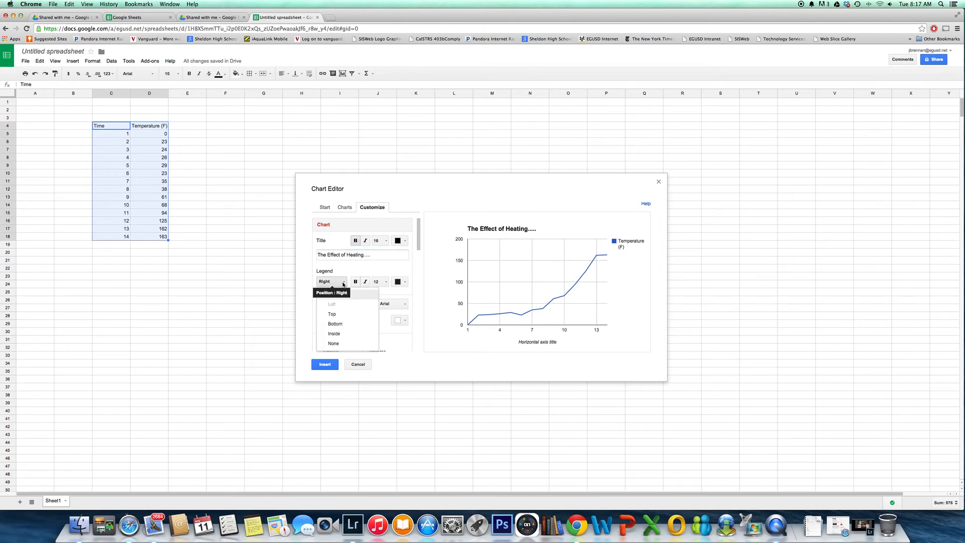
{"action": "left_click", "coordinate": [343, 327]}
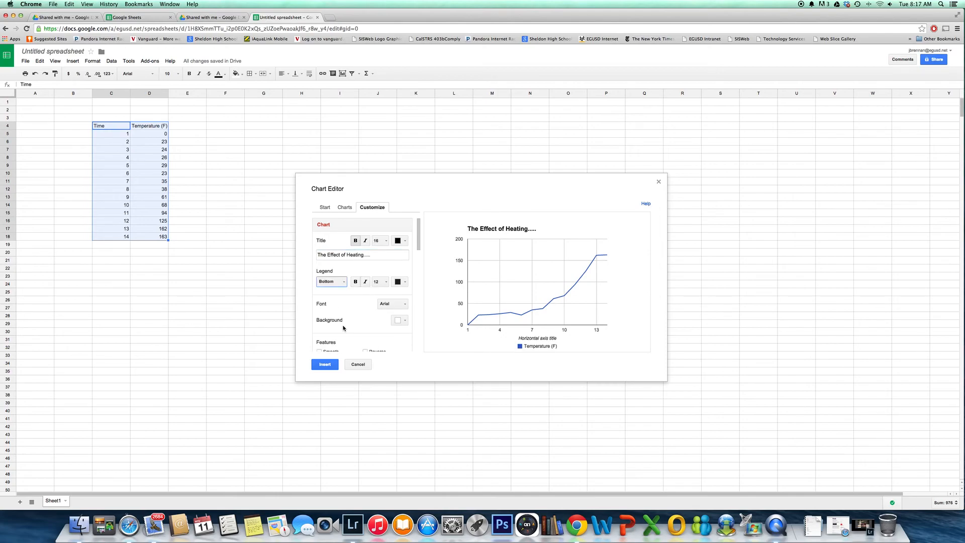
Try a yellow and a medium grey background for the chart
{"action": "scroll", "coordinate": [383, 298], "scroll_direction": "down", "scroll_amount": 5}
{"action": "scroll", "coordinate": [383, 298], "scroll_direction": "up", "scroll_amount": 6}
{"action": "scroll", "coordinate": [383, 298], "scroll_direction": "down", "scroll_amount": 1}
{"action": "scroll", "coordinate": [383, 298], "scroll_direction": "down", "scroll_amount": 3}
{"action": "scroll", "coordinate": [383, 298], "scroll_direction": "up", "scroll_amount": 4}
{"action": "left_click_drag", "start_coordinate": [418, 237], "coordinate": [419, 260]}
{"action": "left_click", "coordinate": [405, 245]}
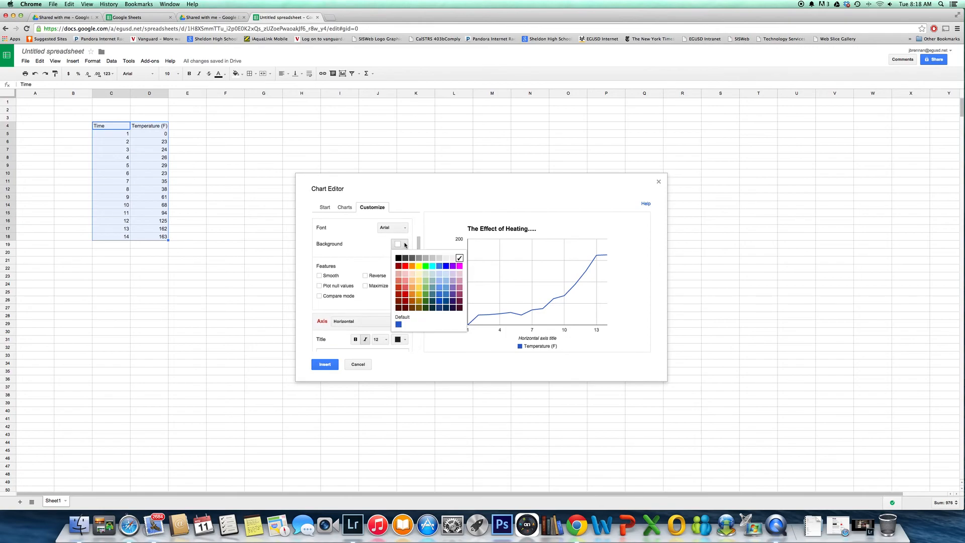
{"action": "left_click", "coordinate": [418, 266]}
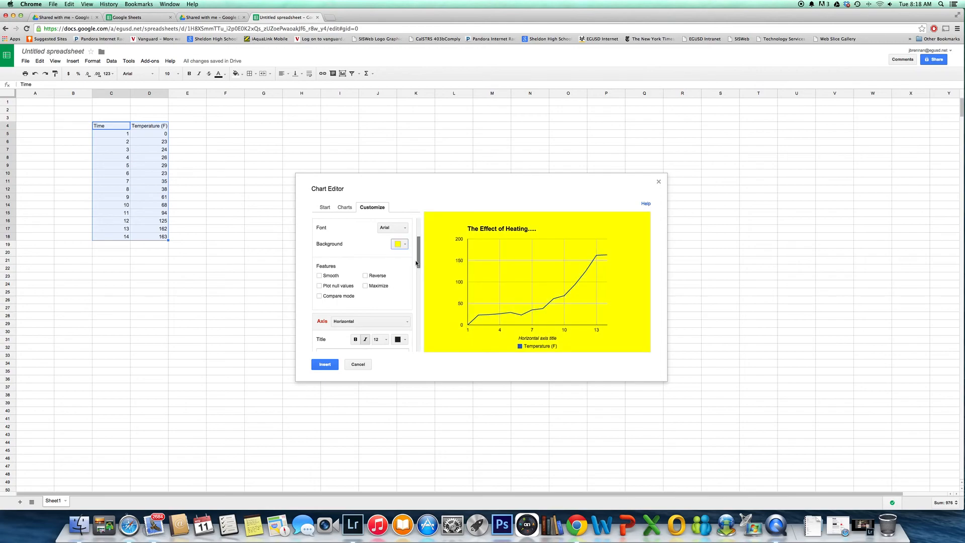
{"action": "left_click", "coordinate": [405, 245]}
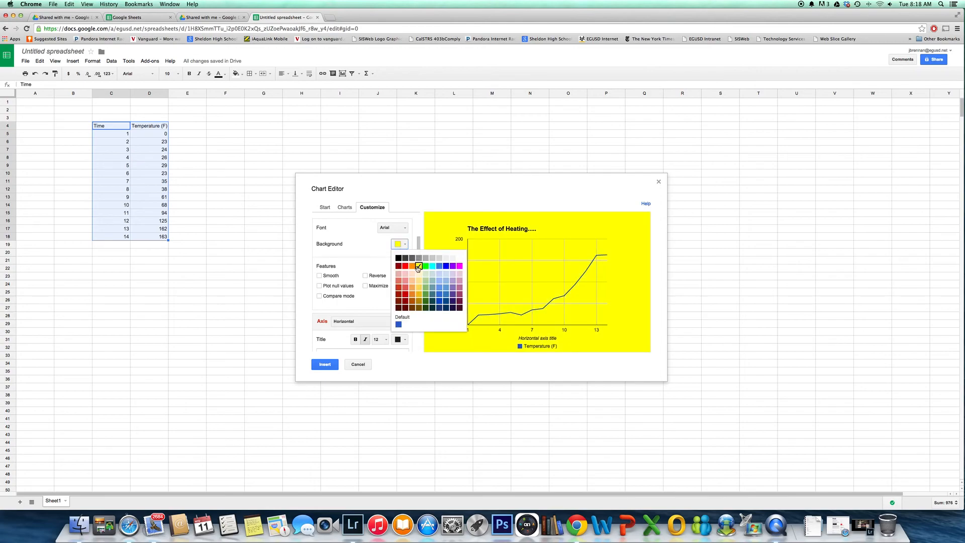
{"action": "left_click", "coordinate": [435, 257]}
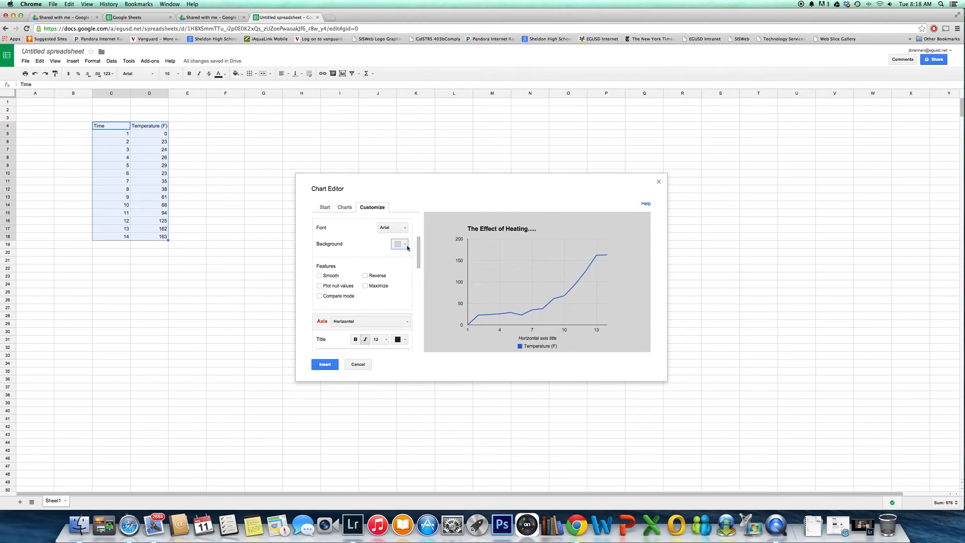
Set the chart background to a very light grey
{"action": "left_click", "coordinate": [407, 247]}
{"action": "left_click", "coordinate": [452, 259]}
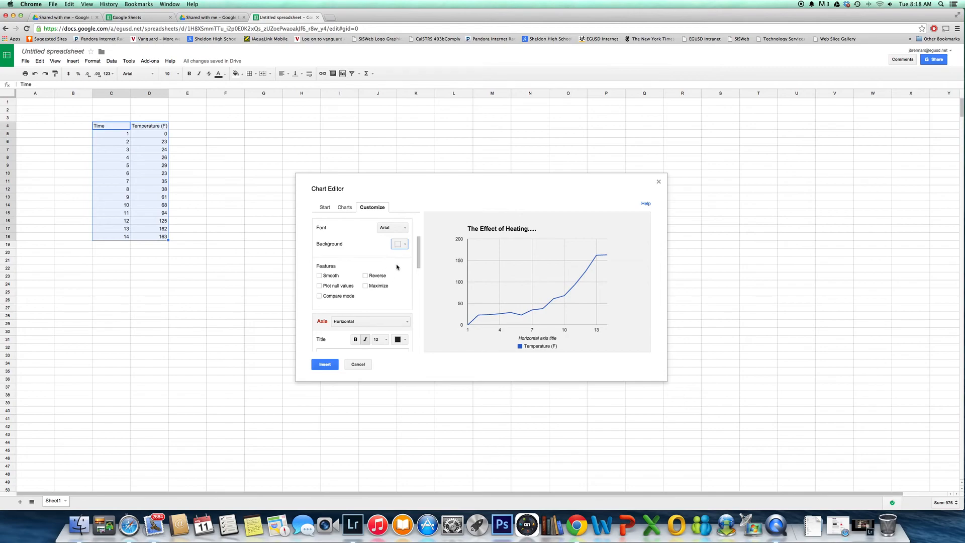
{"action": "scroll", "coordinate": [397, 267], "scroll_direction": "down", "scroll_amount": 3}
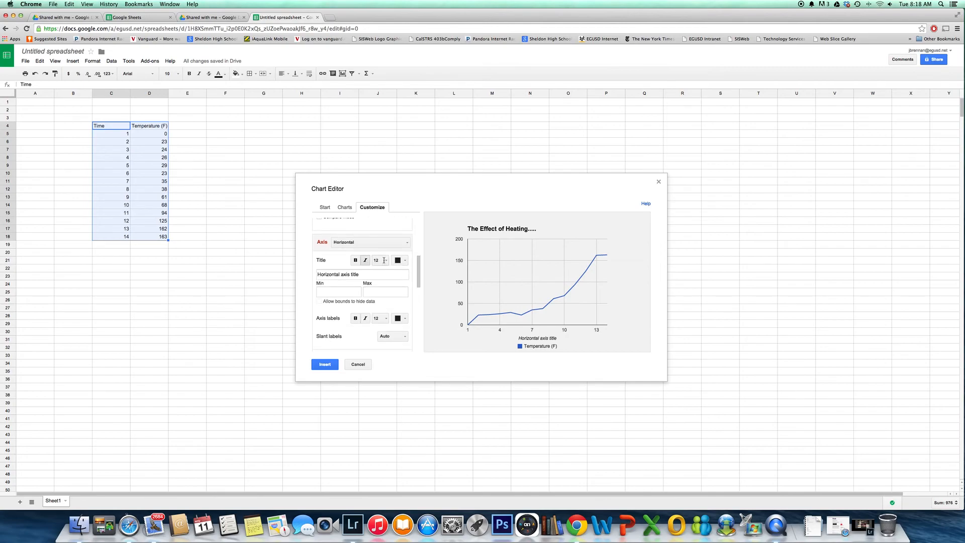
{"action": "scroll", "coordinate": [388, 277], "scroll_direction": "up", "scroll_amount": 5}
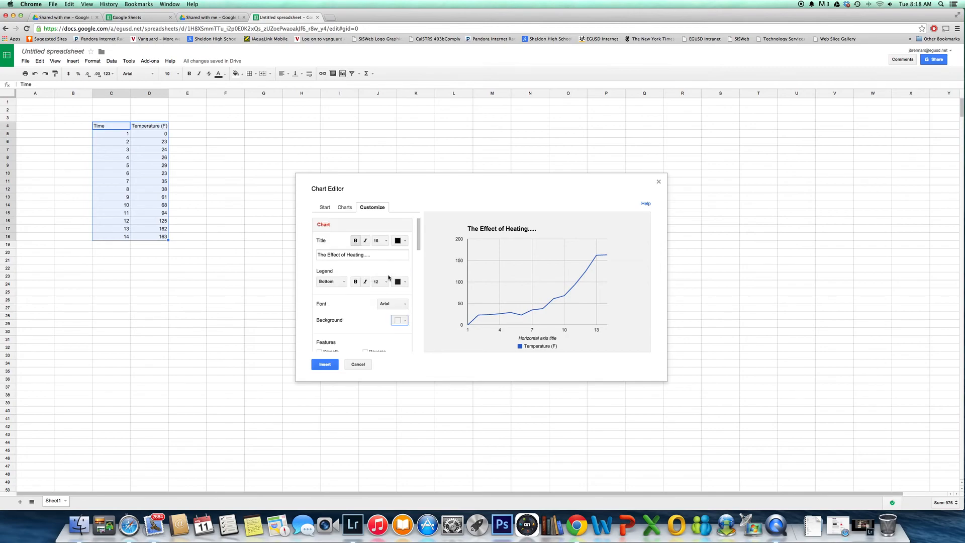
Set the chart's horizontal axis title to "Time (F)"
{"action": "left_click_drag", "start_coordinate": [419, 235], "coordinate": [417, 268]}
{"action": "scroll", "coordinate": [417, 267], "scroll_direction": "down", "scroll_amount": 3}
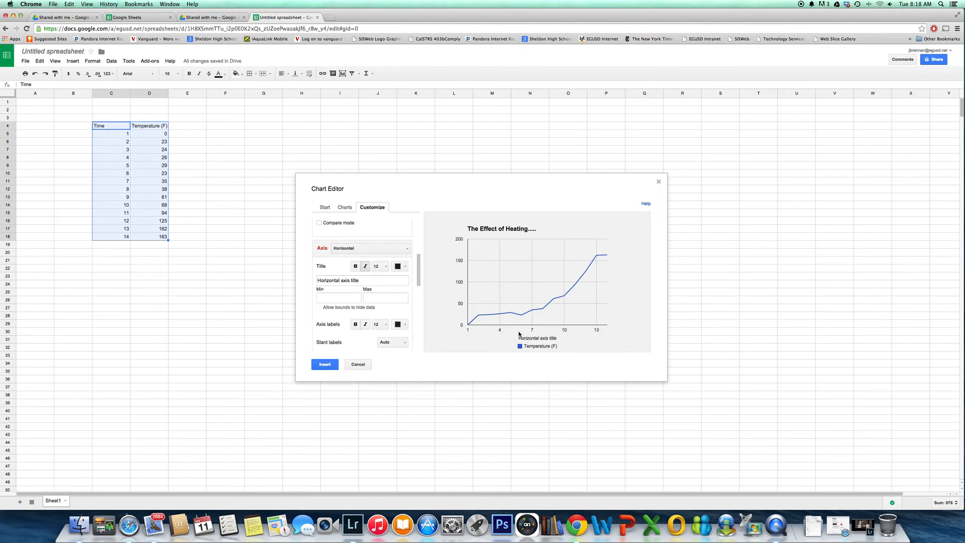
{"action": "left_click", "coordinate": [324, 280]}
{"action": "type", "text": "Time (F"}
Set the horizontal axis minimum to 0 and its maximum to 200
{"action": "key", "text": "Tab"}
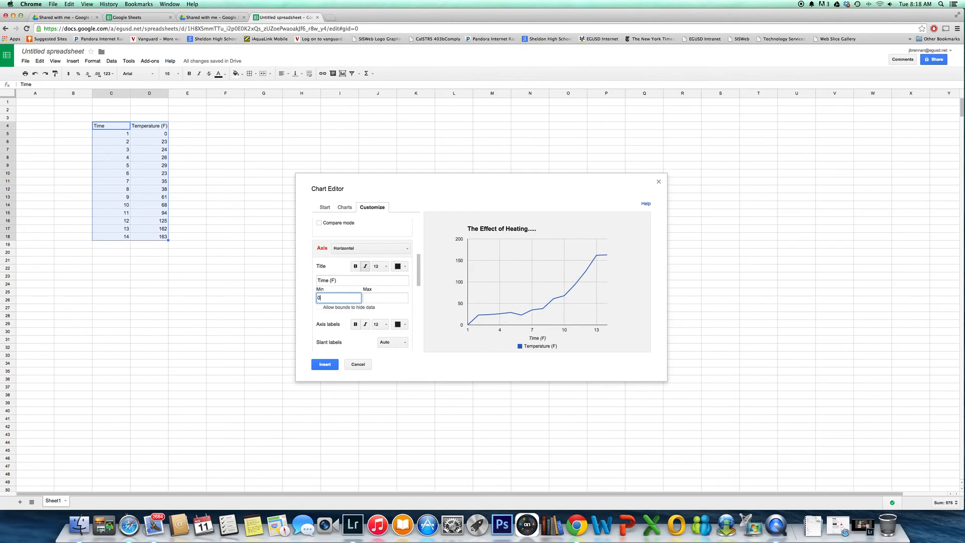
{"action": "left_click", "coordinate": [375, 300]}
{"action": "type", "text": "200"}
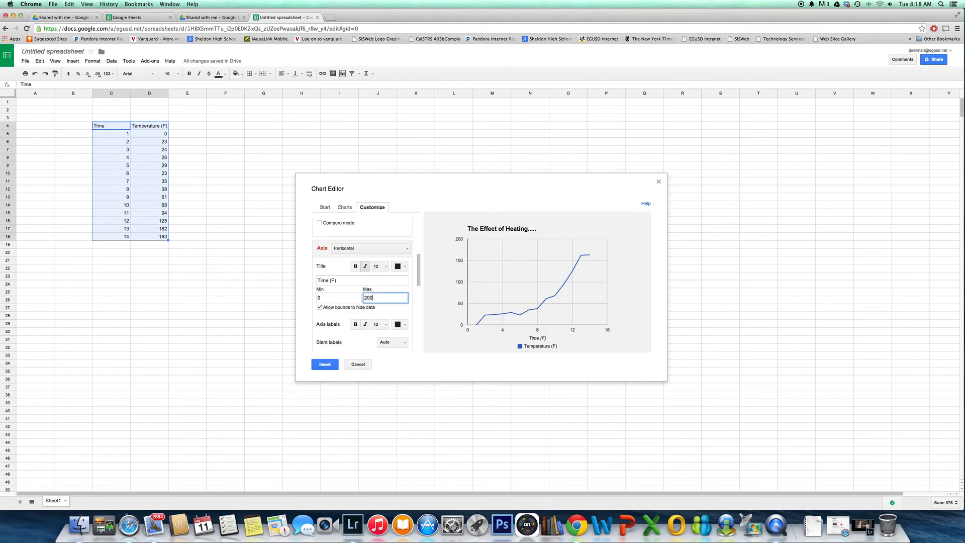
Set the horizontal axis maximum to 15
{"action": "left_click", "coordinate": [379, 310]}
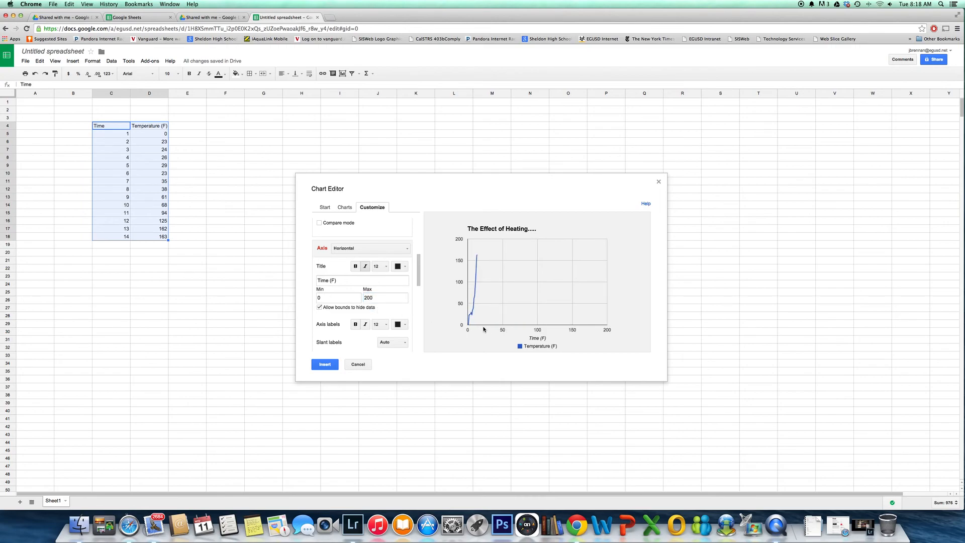
{"action": "double_click", "coordinate": [382, 298]}
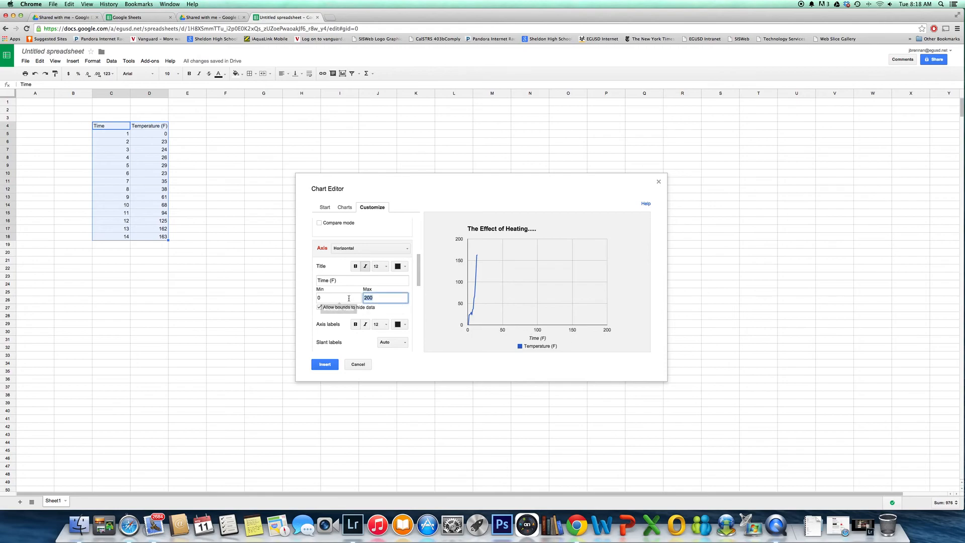
{"action": "type", "text": "10"}
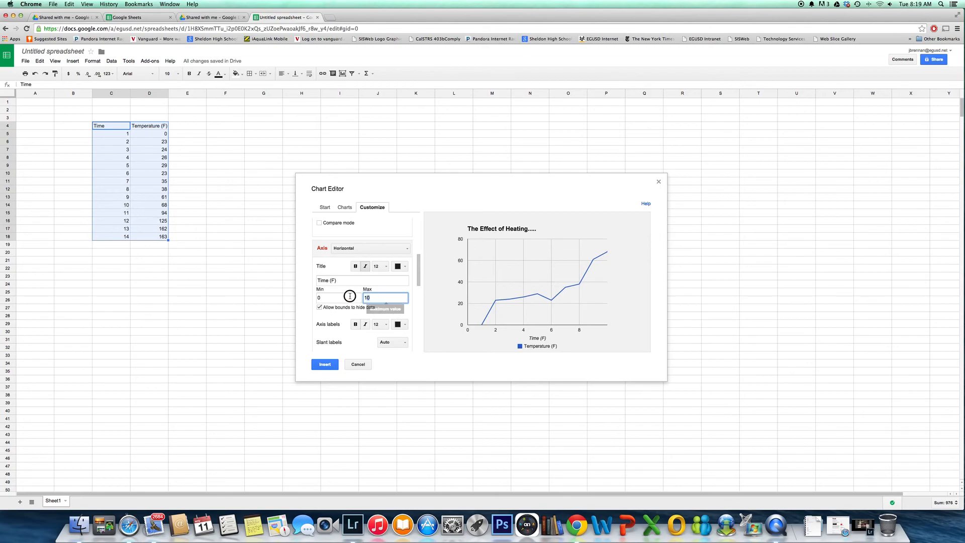
{"action": "key", "text": "BackSpace"}
{"action": "type", "text": "5"}
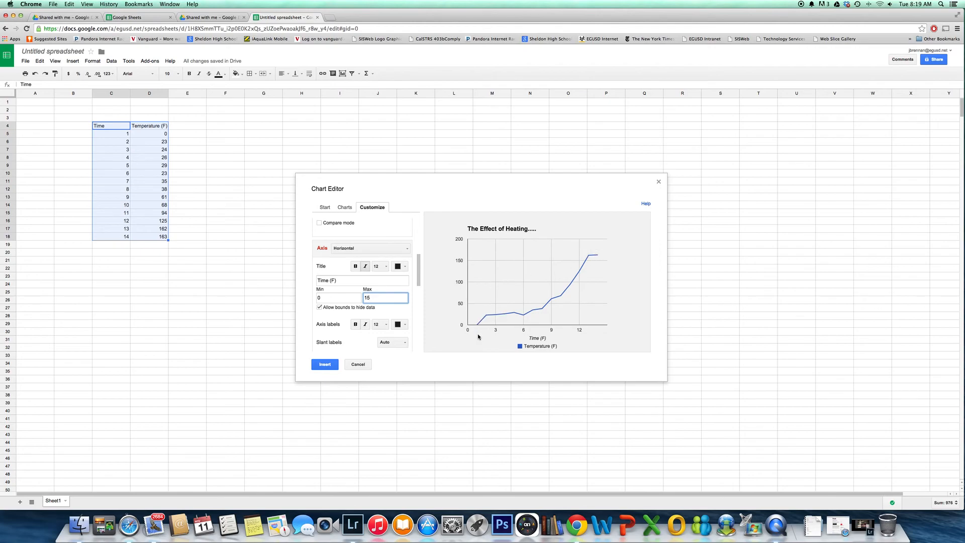
Set the chart's left vertical axis title to "Temperature (F)"
{"action": "scroll", "coordinate": [347, 329], "scroll_direction": "down", "scroll_amount": 5}
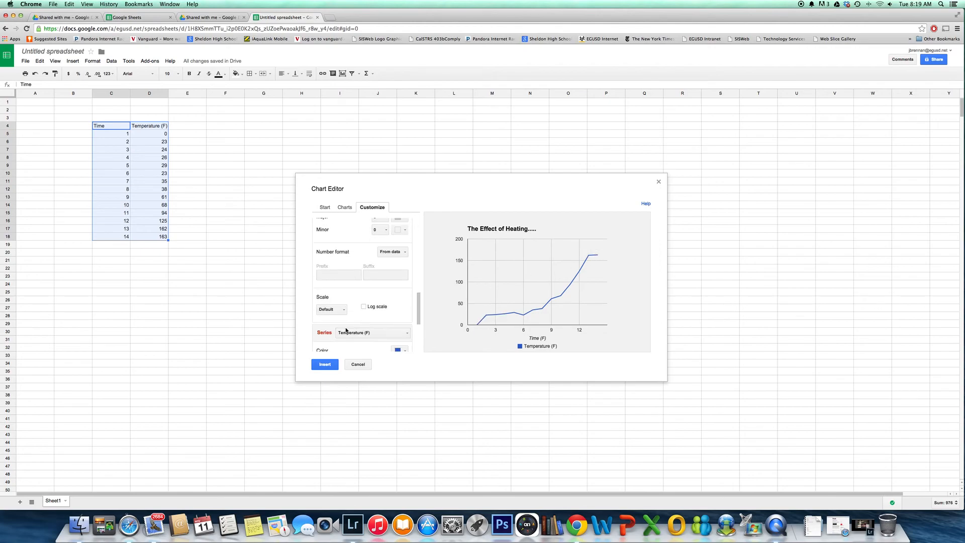
{"action": "scroll", "coordinate": [345, 328], "scroll_direction": "up", "scroll_amount": 8}
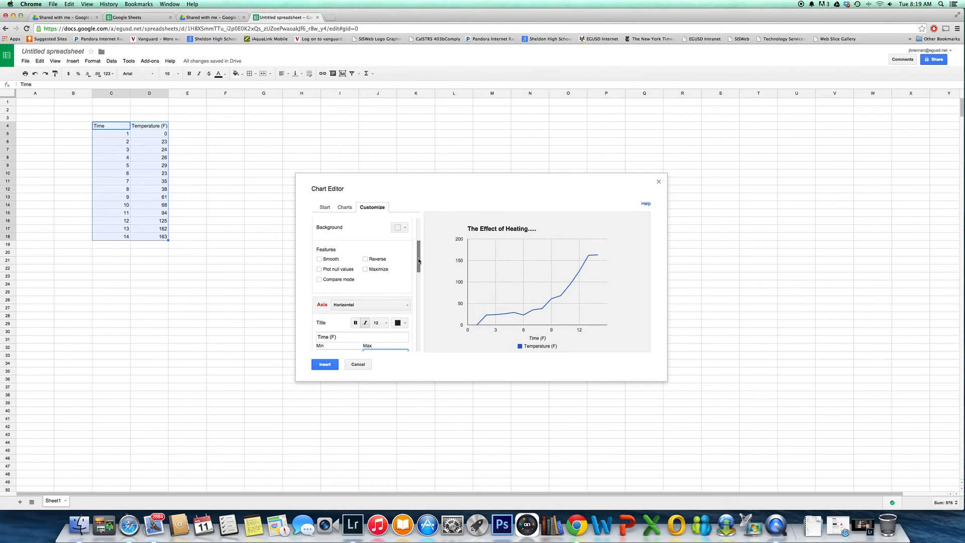
{"action": "mouse_move", "coordinate": [417, 258]}
{"action": "left_mouse_down"}
{"action": "mouse_move", "coordinate": [418, 277]}
{"action": "mouse_move", "coordinate": [419, 265]}
{"action": "left_mouse_up"}
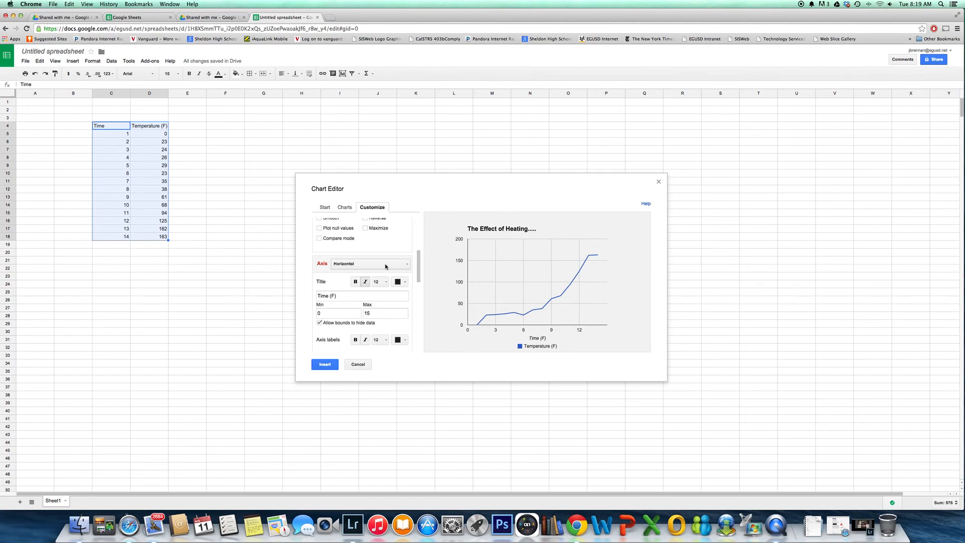
{"action": "left_click", "coordinate": [398, 266]}
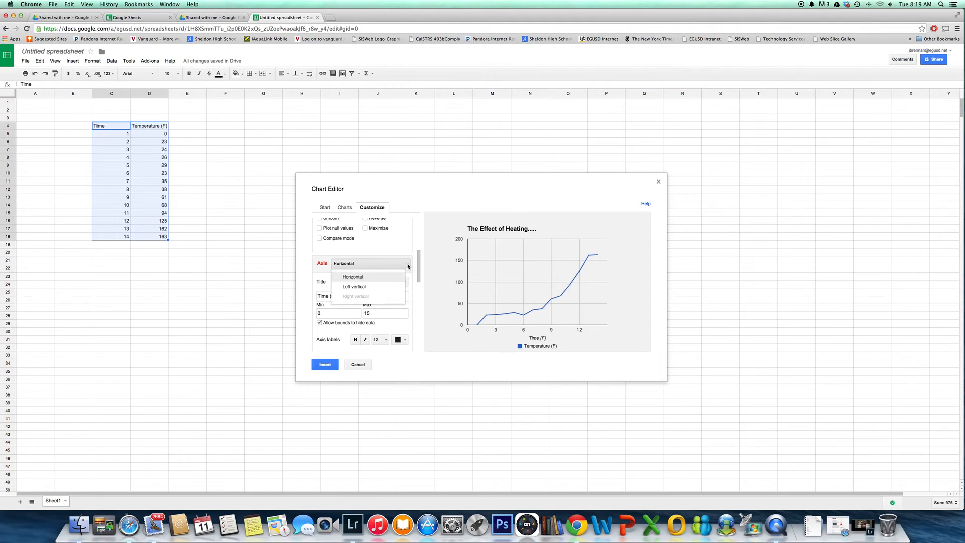
{"action": "left_click", "coordinate": [395, 287]}
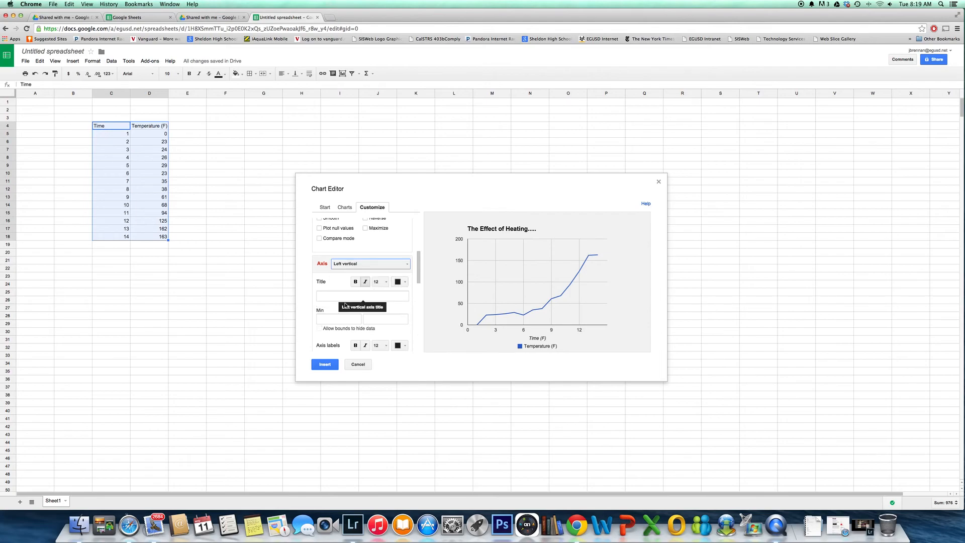
{"action": "left_click", "coordinate": [330, 295]}
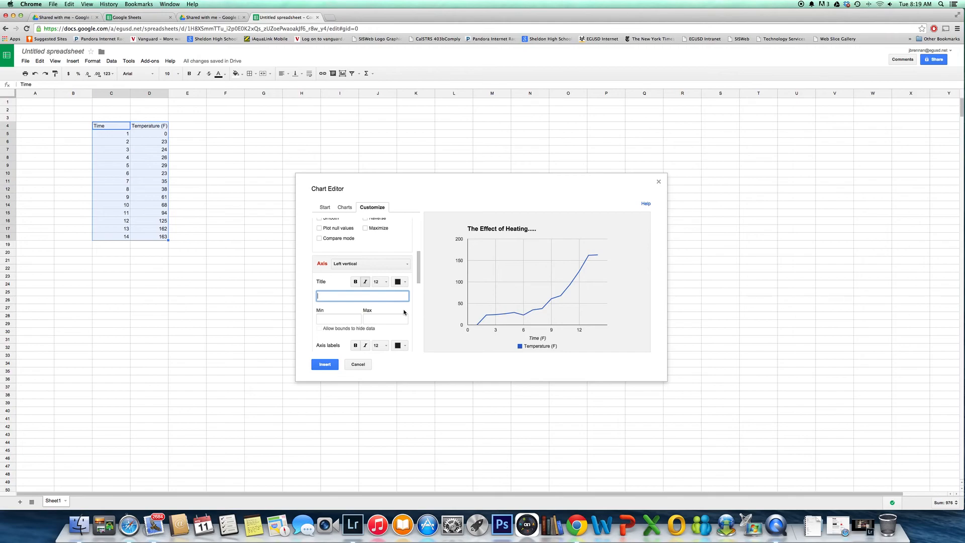
{"action": "type", "text": "Ter"}
Change the horizontal axis title to "Time (min)"
{"action": "left_click", "coordinate": [370, 264]}
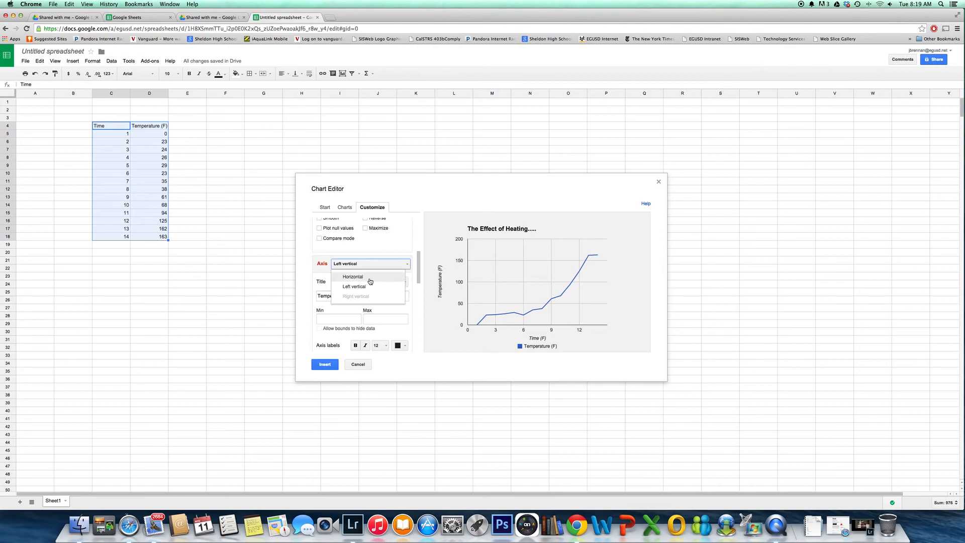
{"action": "left_click", "coordinate": [371, 277]}
{"action": "left_click", "coordinate": [332, 295]}
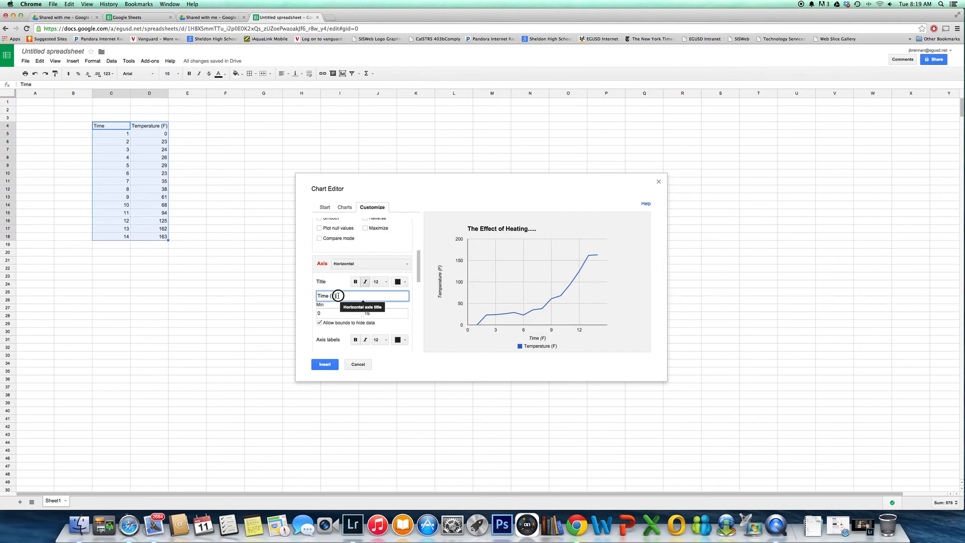
{"action": "left_click_drag", "start_coordinate": [329, 296], "coordinate": [403, 321]}
{"action": "key", "text": "BackSpace"}
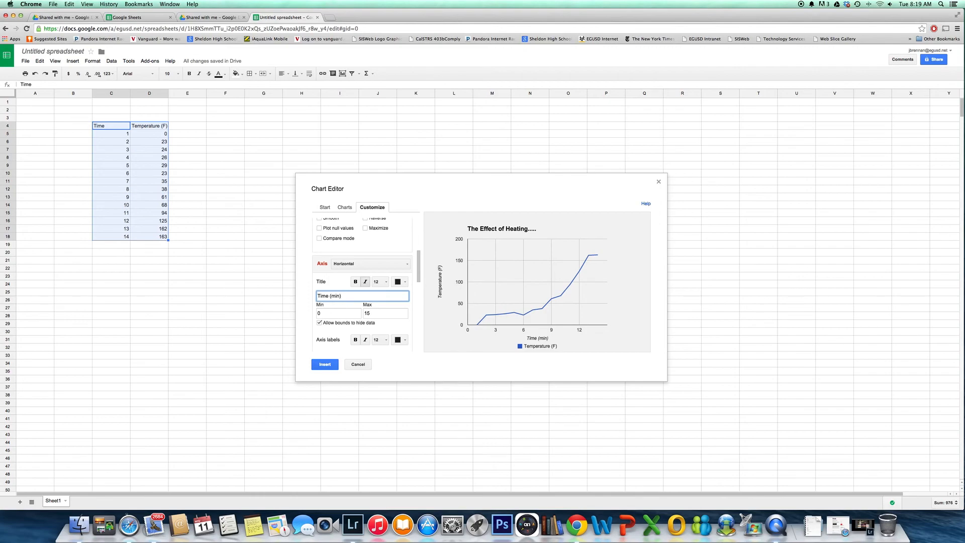
Try 10 major gridlines on the left vertical axis and set their count to Auto
{"action": "left_click", "coordinate": [372, 264]}
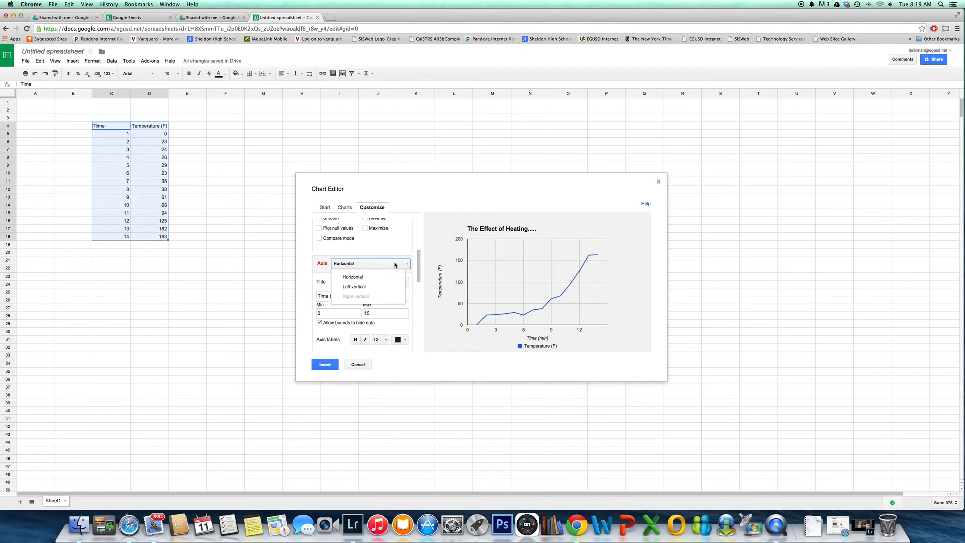
{"action": "left_click", "coordinate": [375, 287]}
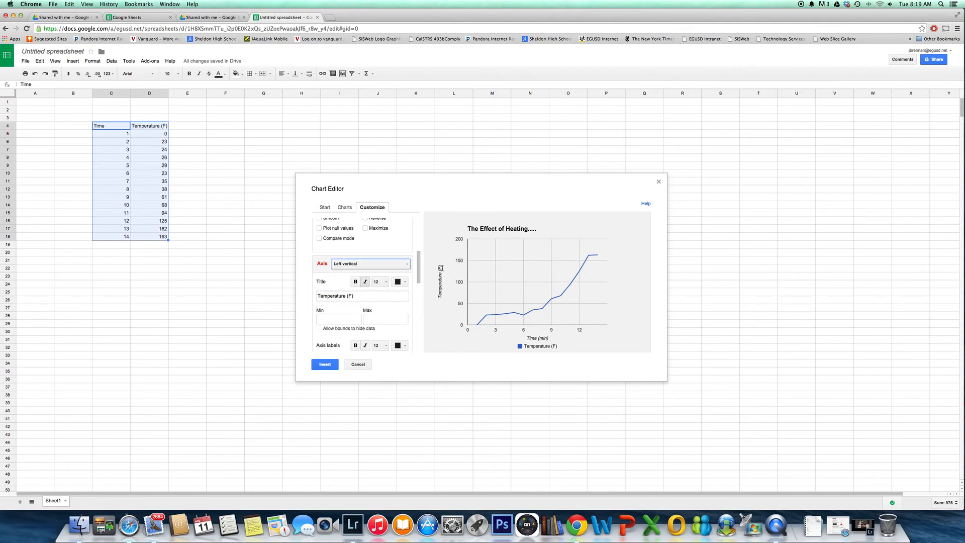
{"action": "left_click", "coordinate": [332, 319]}
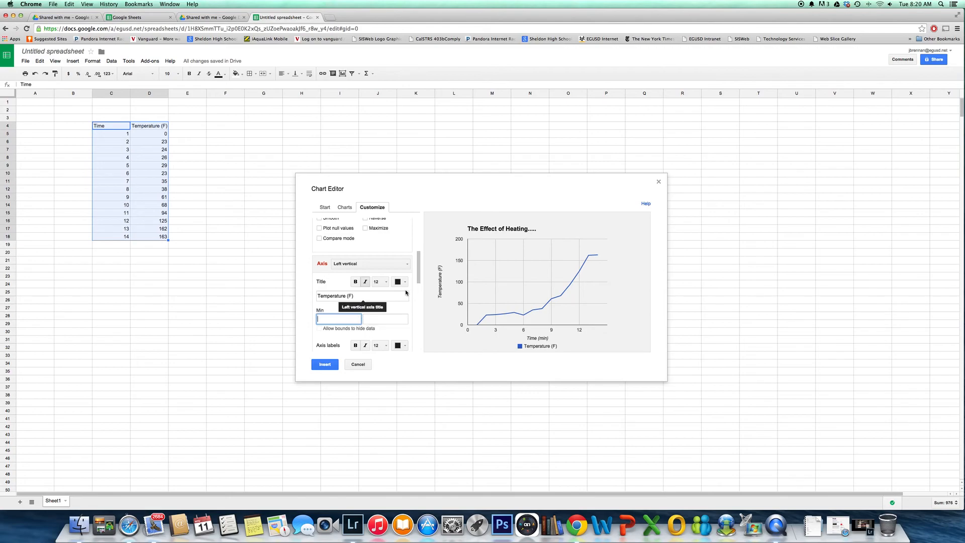
{"action": "left_click_drag", "start_coordinate": [419, 274], "coordinate": [420, 295]}
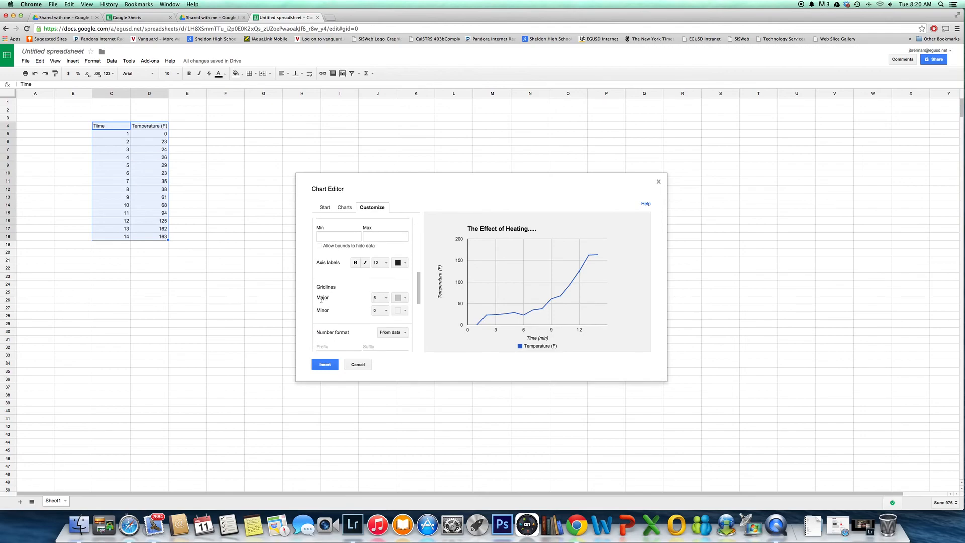
{"action": "left_click", "coordinate": [383, 297]}
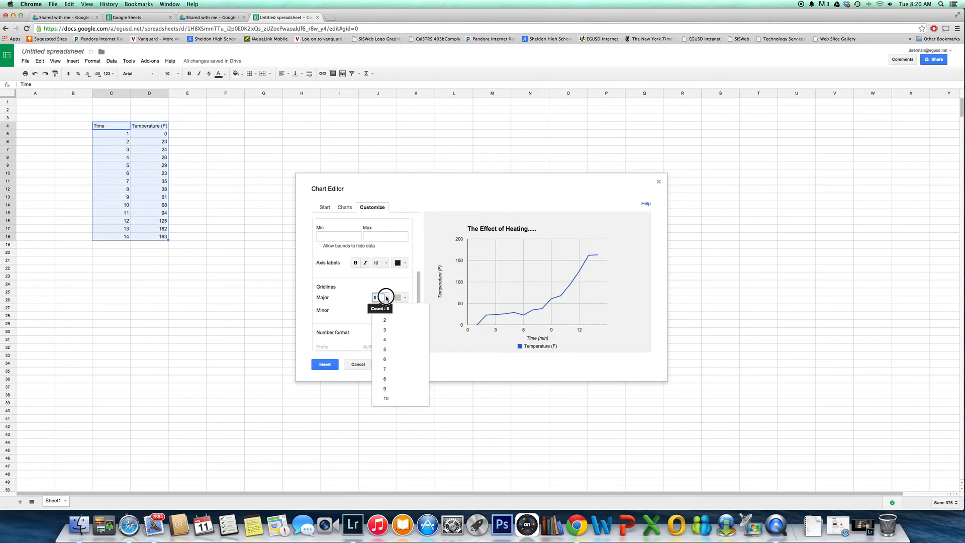
{"action": "left_click", "coordinate": [390, 399]}
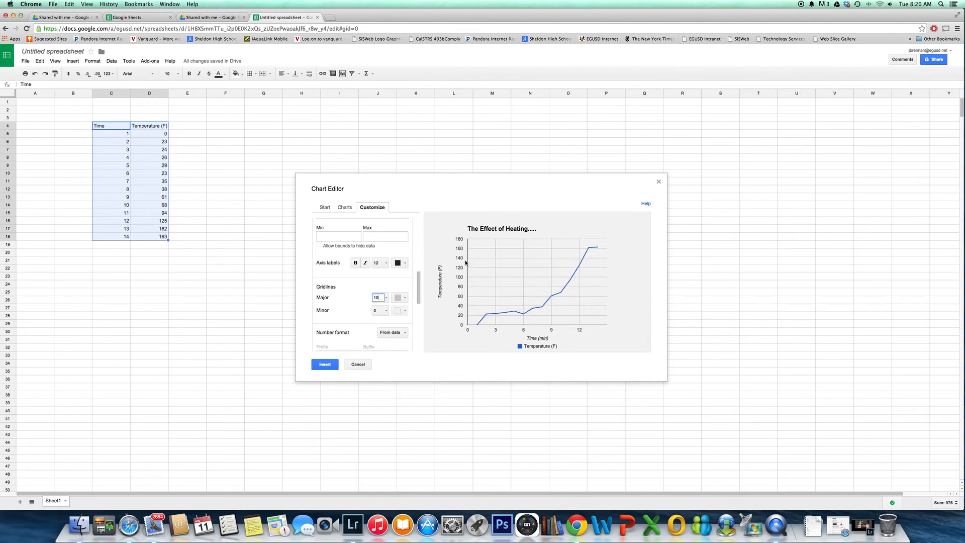
{"action": "left_click", "coordinate": [387, 298]}
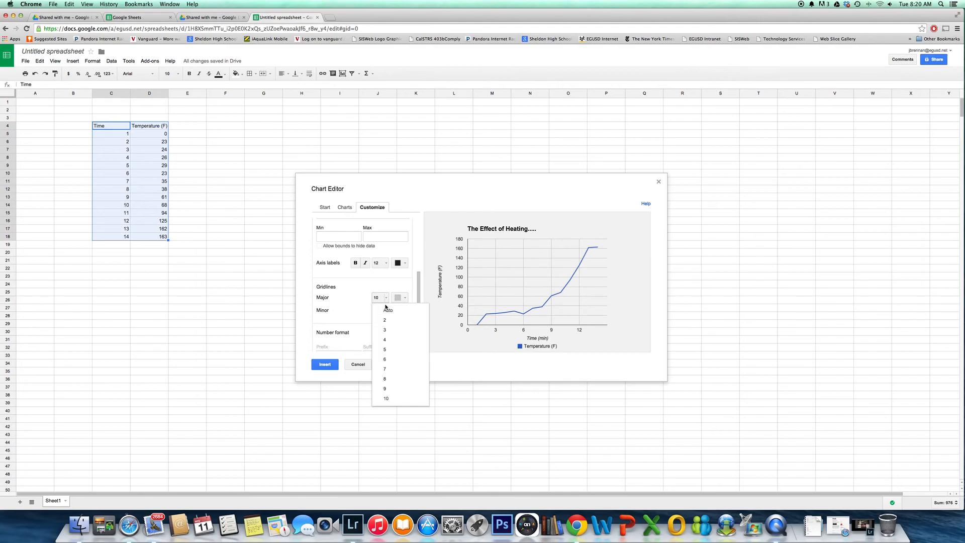
{"action": "left_click", "coordinate": [387, 309]}
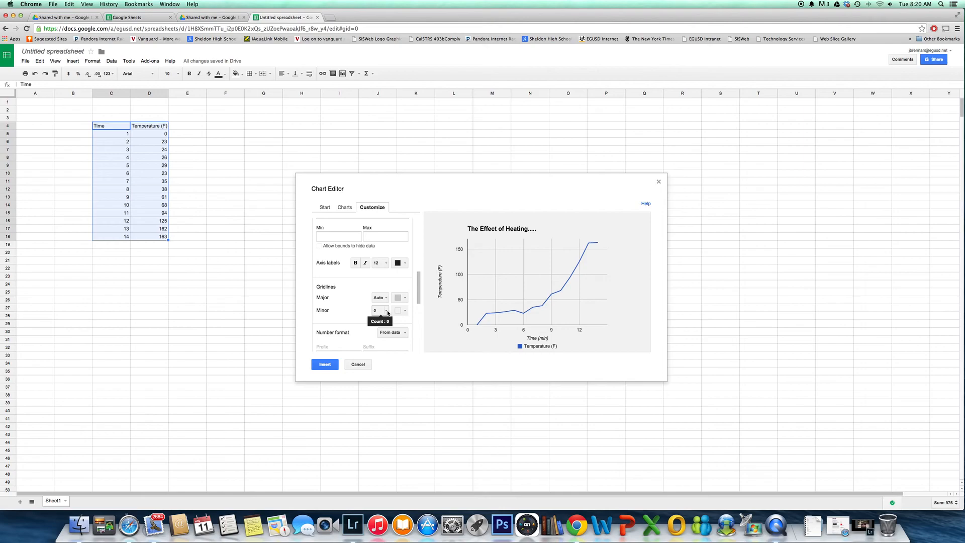
Try 8 minor gridlines on the left vertical axis and settle on 10
{"action": "left_click", "coordinate": [387, 311]}
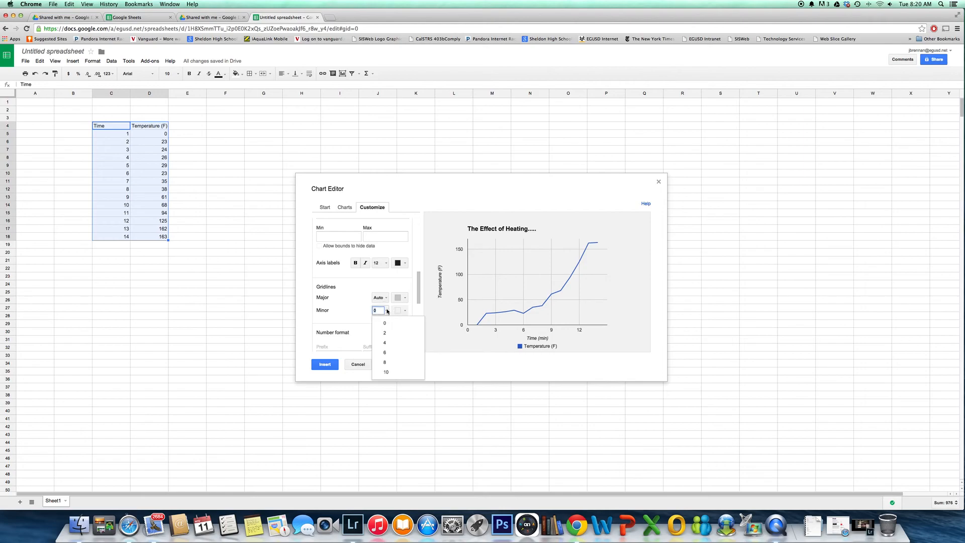
{"action": "left_click", "coordinate": [395, 367]}
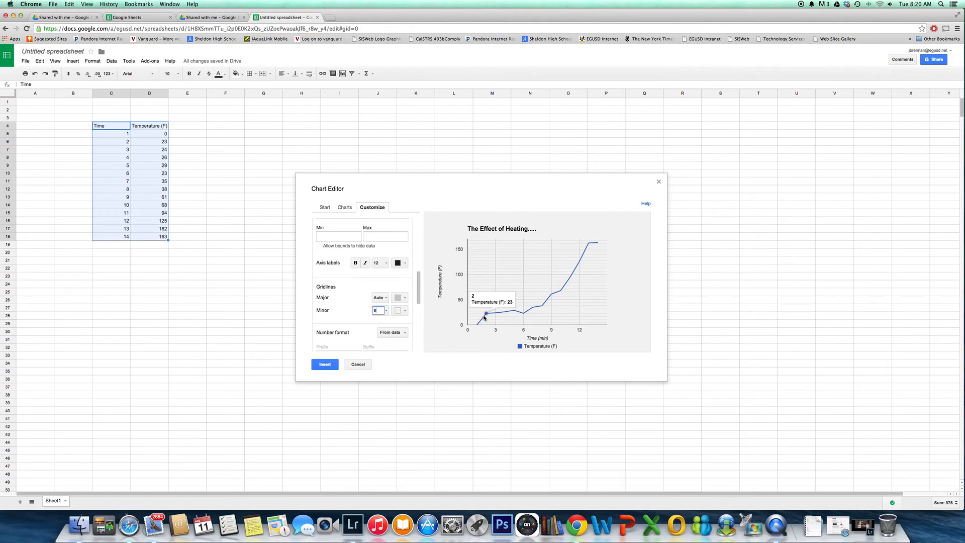
{"action": "left_click", "coordinate": [387, 310]}
{"action": "left_click", "coordinate": [389, 373]}
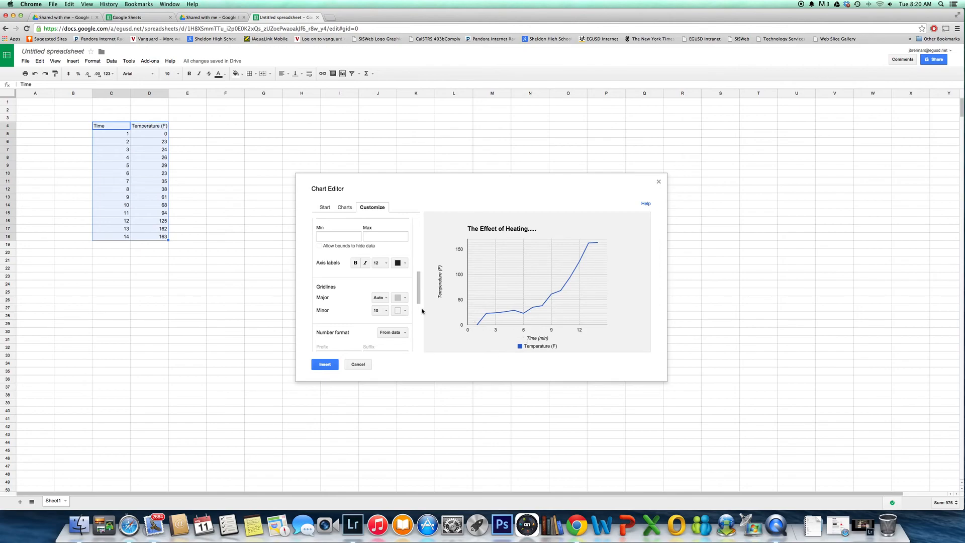
Try yellow for the minor gridlines and restore their colour to match the major lines
{"action": "left_click", "coordinate": [401, 310]}
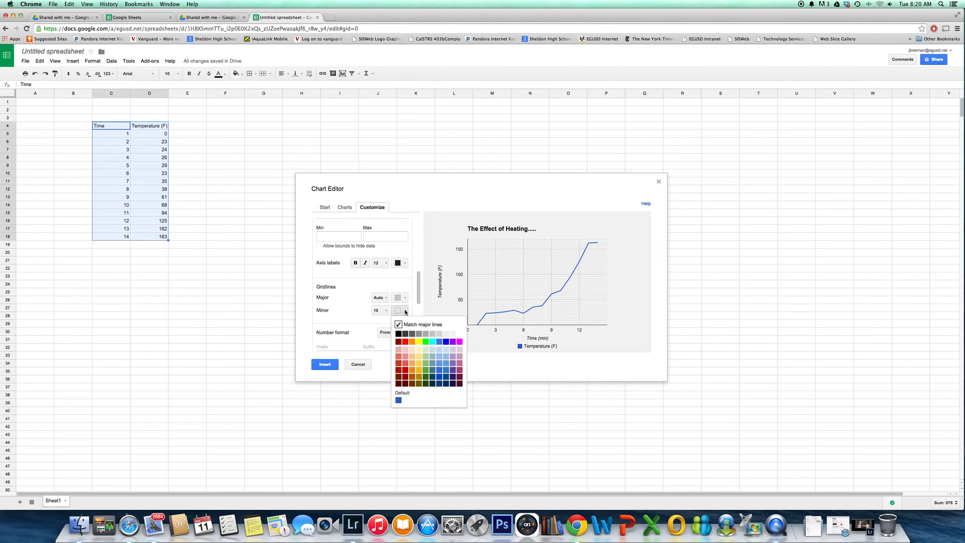
{"action": "left_click", "coordinate": [416, 341]}
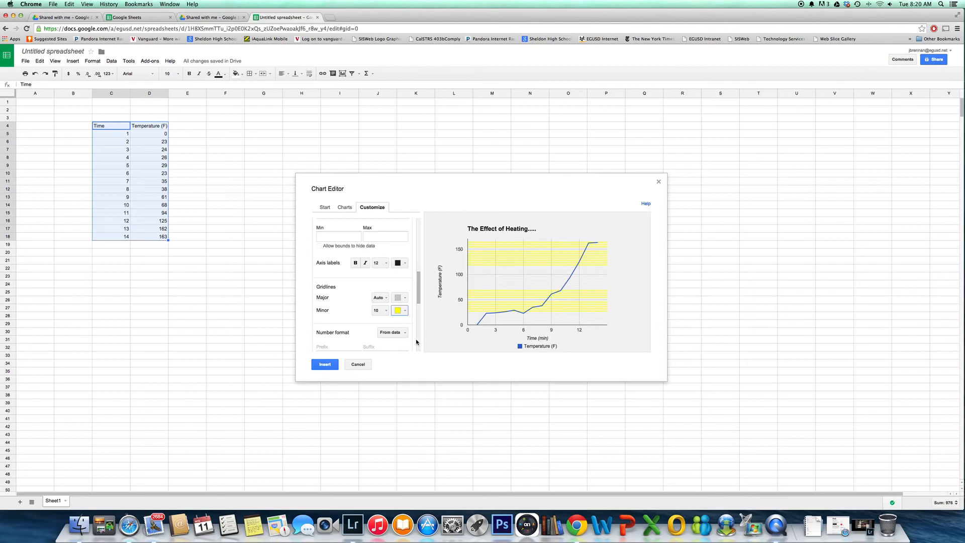
{"action": "left_click", "coordinate": [406, 311]}
{"action": "left_click", "coordinate": [400, 324]}
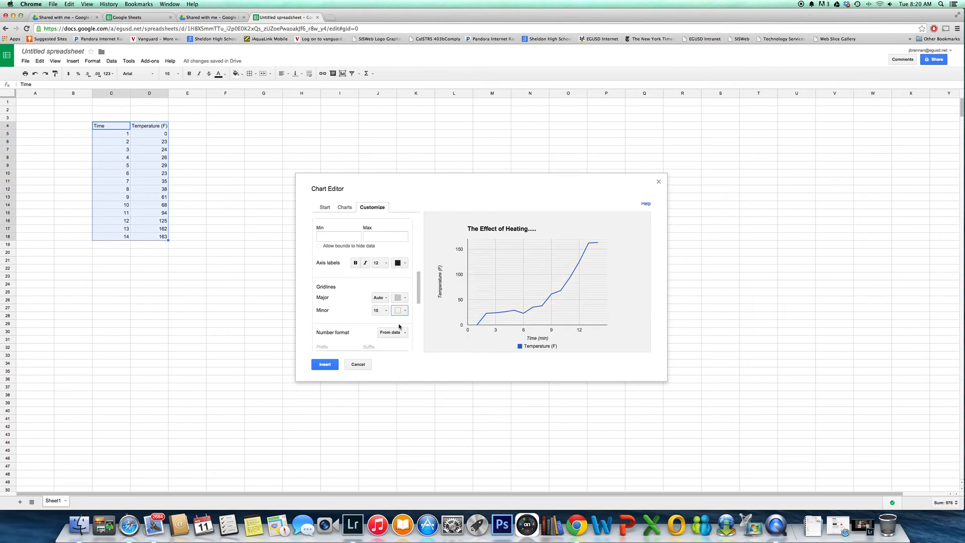
{"action": "left_click_drag", "start_coordinate": [419, 280], "coordinate": [418, 305]}
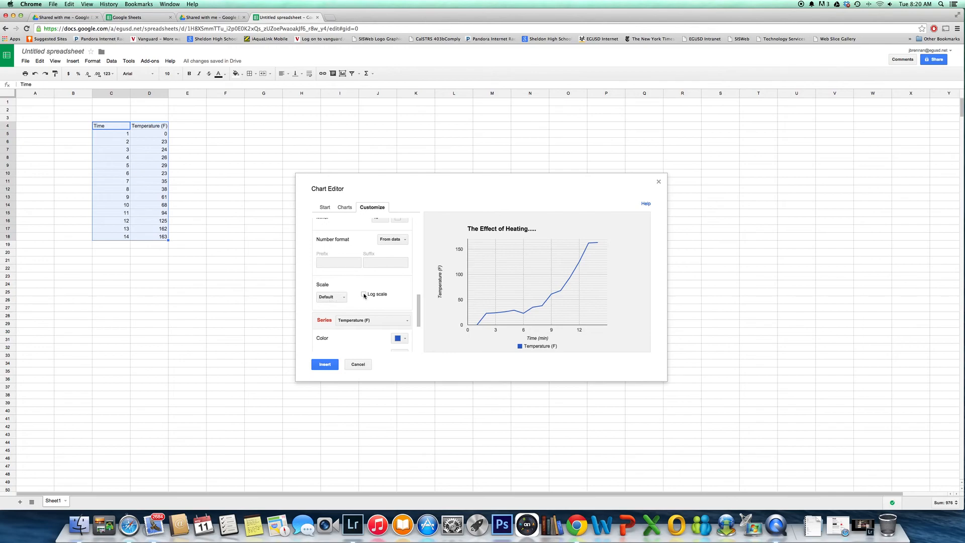
{"action": "left_click", "coordinate": [344, 298]}
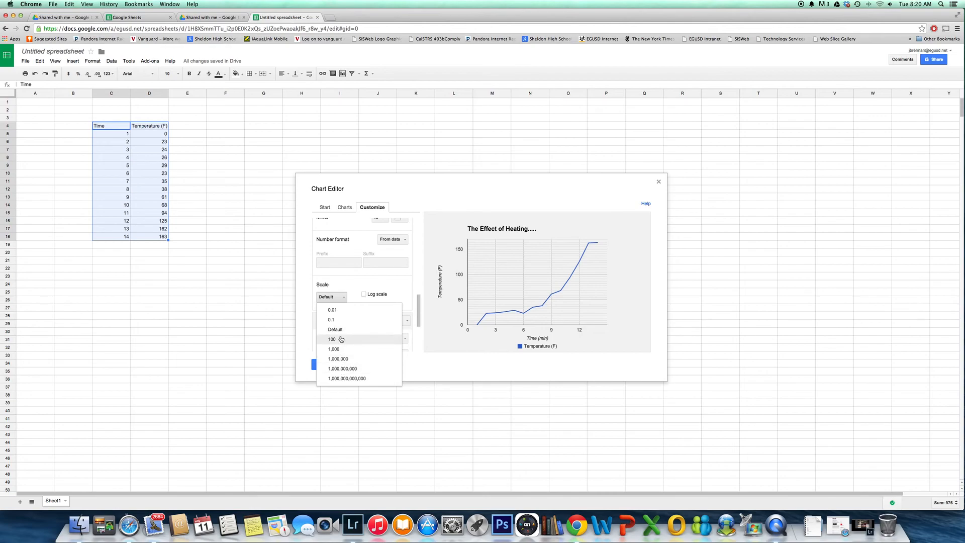
{"action": "left_click", "coordinate": [341, 298]}
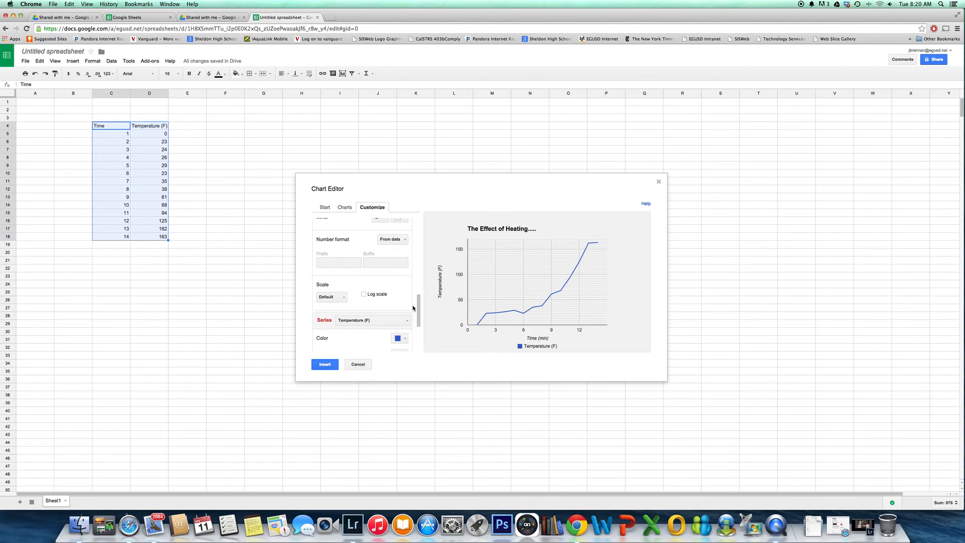
Colour the Temperature (F) series red and set its line thickness to 8px
{"action": "left_click_drag", "start_coordinate": [420, 302], "coordinate": [417, 316]}
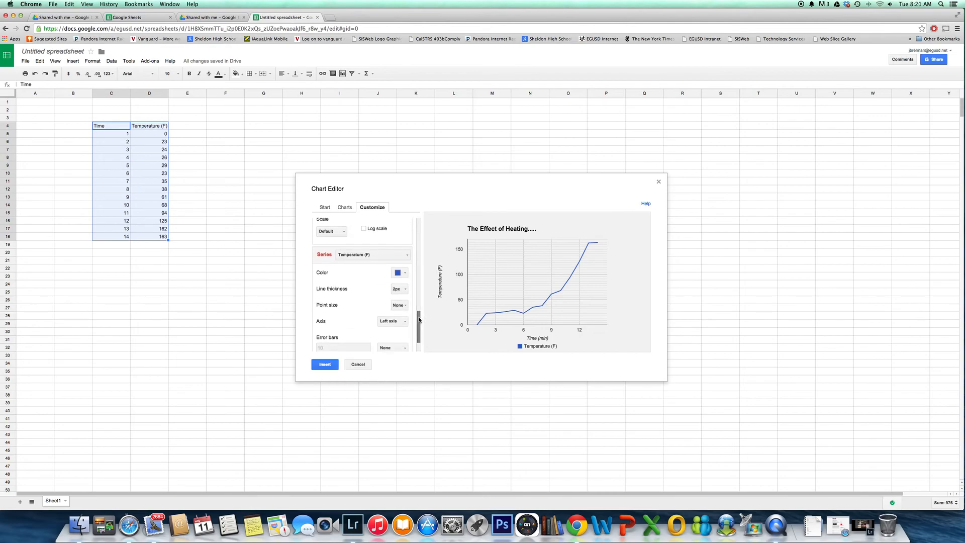
{"action": "left_click", "coordinate": [399, 273]}
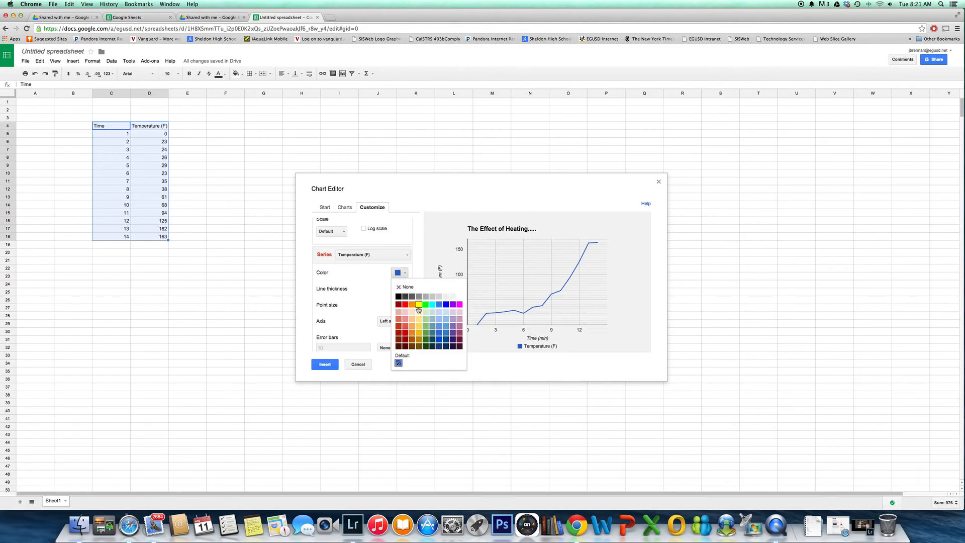
{"action": "left_click", "coordinate": [408, 308]}
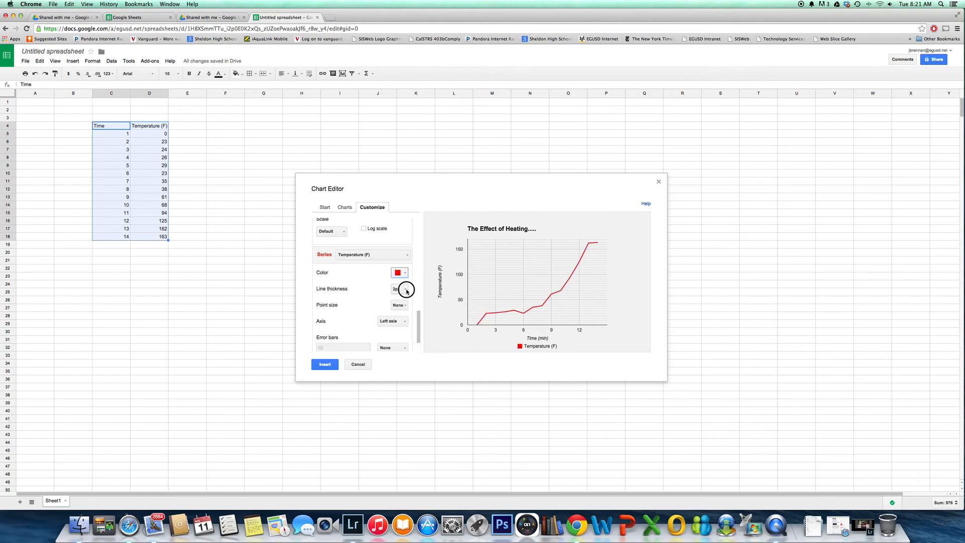
{"action": "left_click", "coordinate": [406, 289]}
{"action": "left_click", "coordinate": [407, 331]}
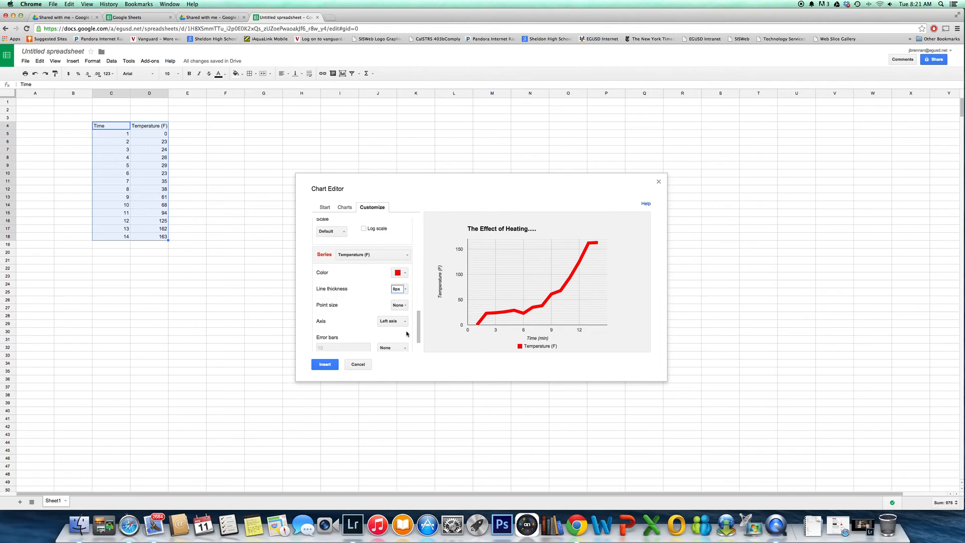
Set the point size of the Temperature (F) series to 14px
{"action": "left_click", "coordinate": [401, 305]}
{"action": "left_click", "coordinate": [407, 357]}
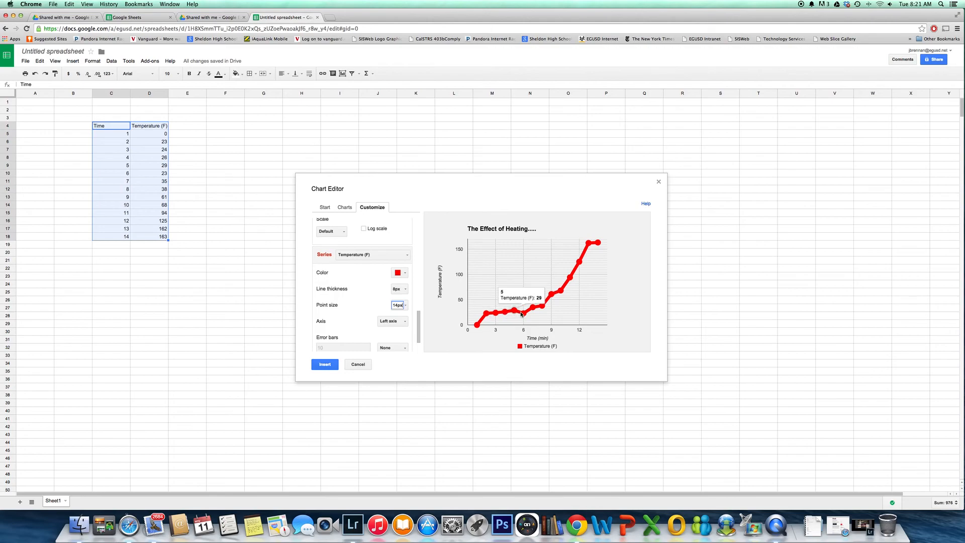
{"action": "left_click_drag", "start_coordinate": [418, 318], "coordinate": [418, 325]}
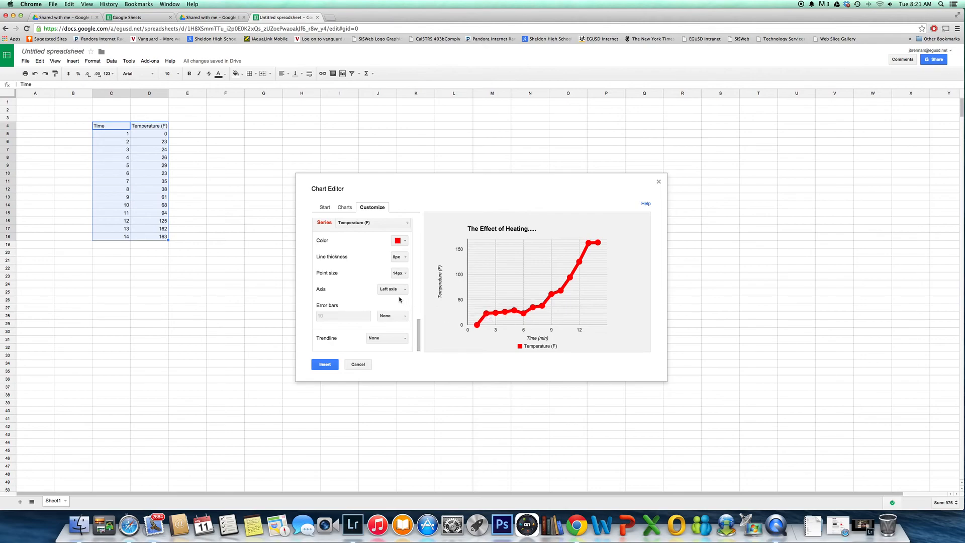
Try a linear trendline labelled with its equation on the Temperature (F) series, and set the trendline back to None
{"action": "left_click", "coordinate": [405, 339]}
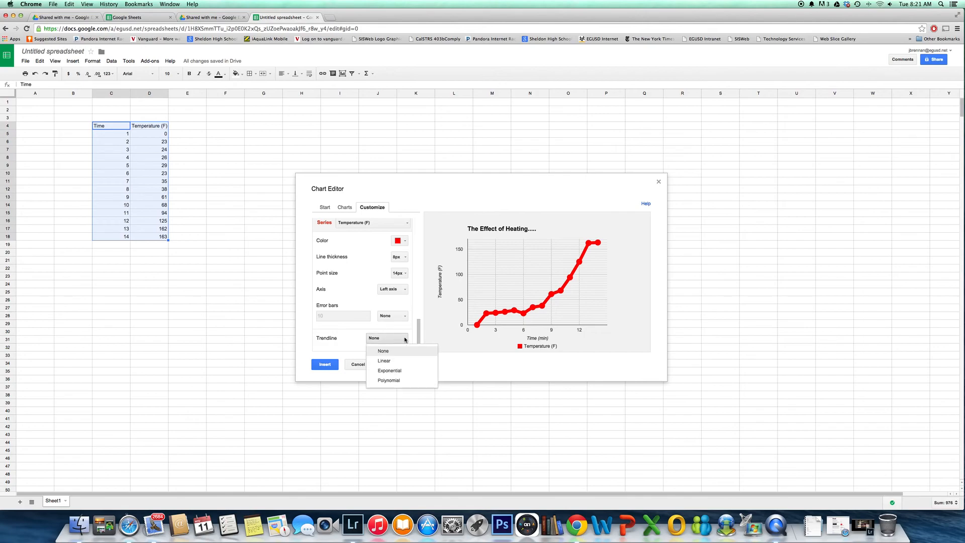
{"action": "left_click", "coordinate": [397, 363]}
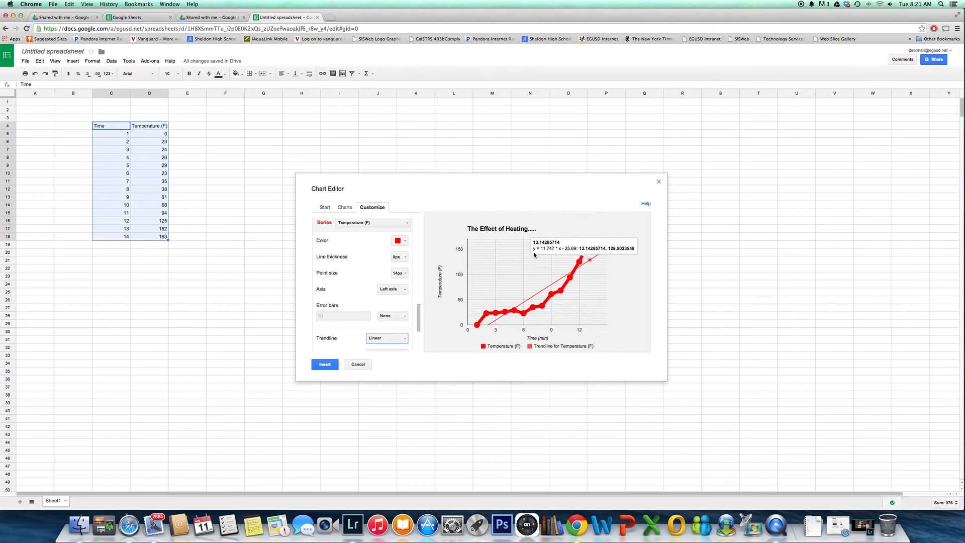
{"action": "left_click_drag", "start_coordinate": [418, 317], "coordinate": [418, 330]}
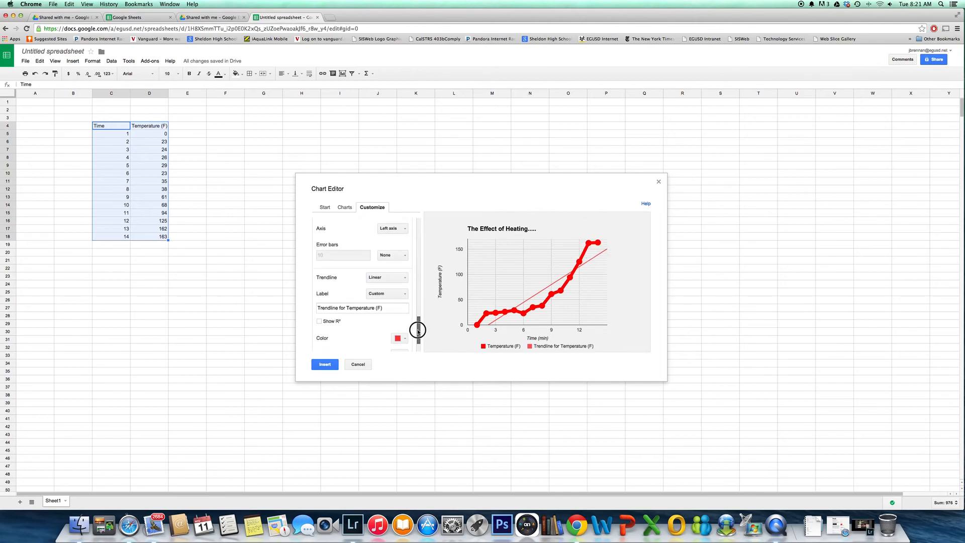
{"action": "left_click", "coordinate": [405, 294]}
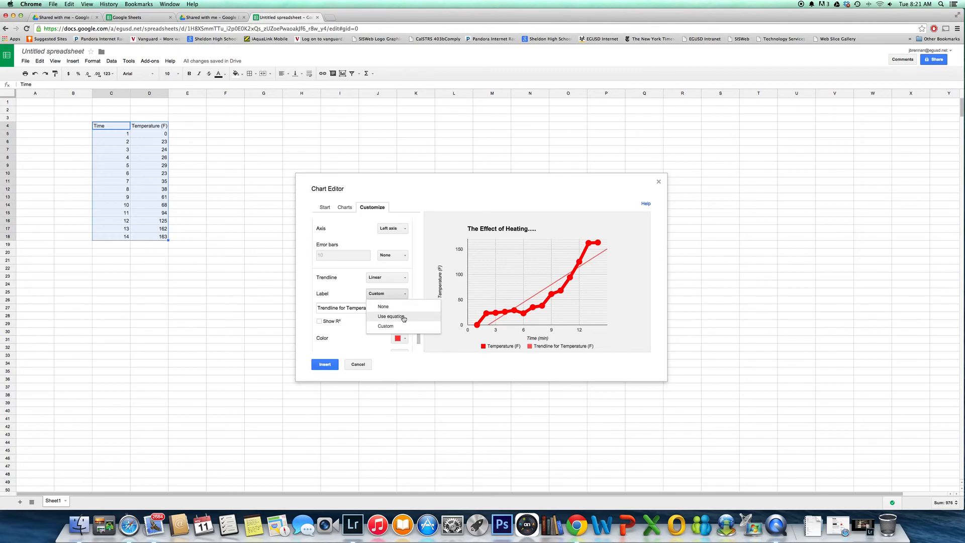
{"action": "left_click", "coordinate": [403, 317]}
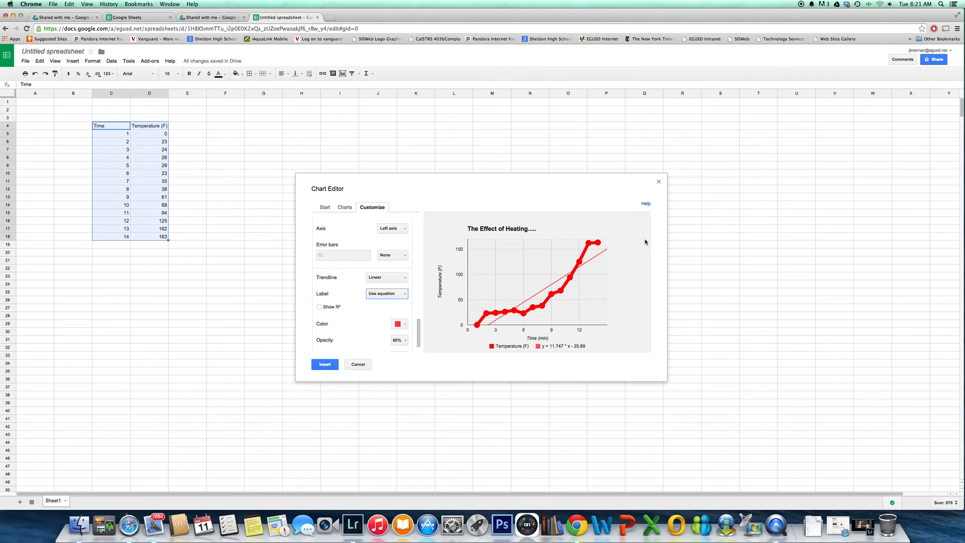
{"action": "left_click", "coordinate": [402, 277]}
{"action": "left_click", "coordinate": [395, 290]}
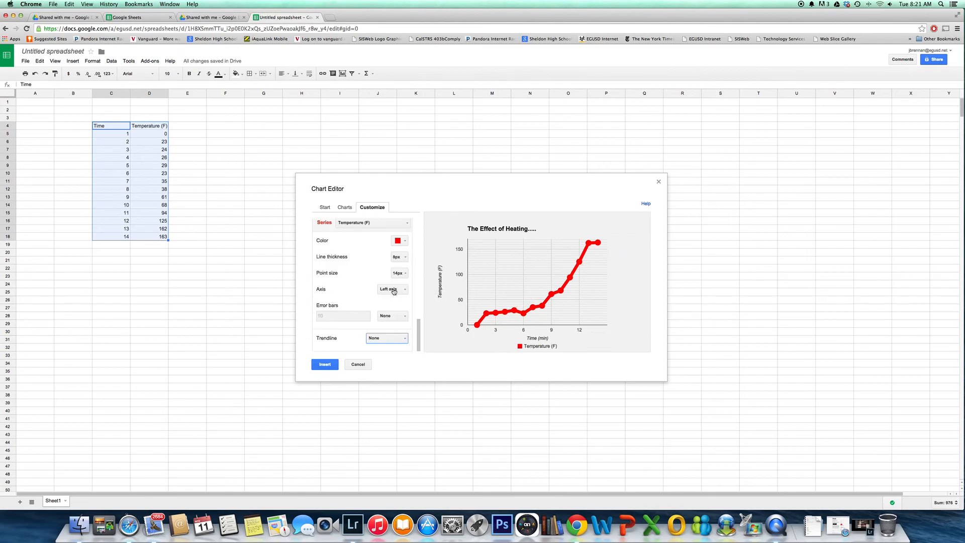
{"action": "scroll", "coordinate": [405, 315], "scroll_direction": "up", "scroll_amount": 1}
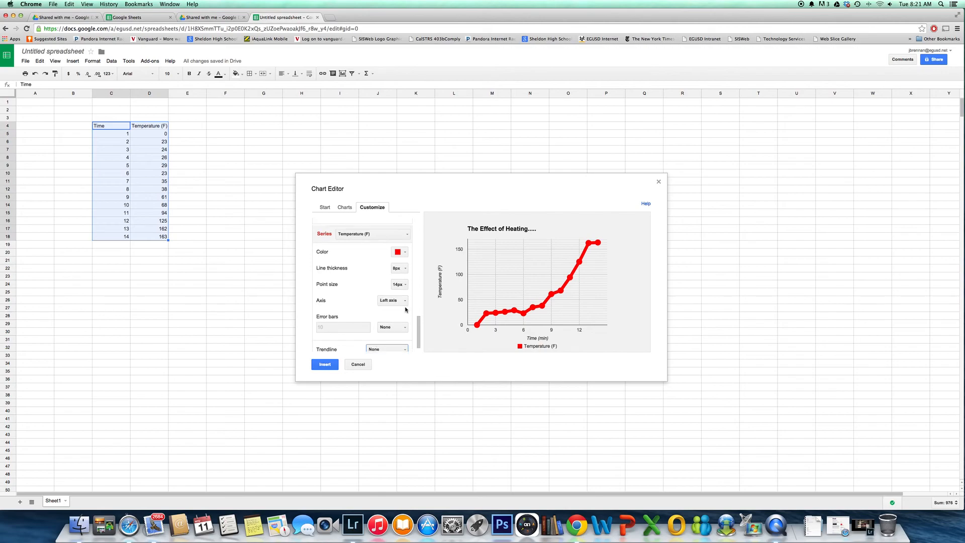
{"action": "scroll", "coordinate": [416, 332], "scroll_direction": "down", "scroll_amount": 1}
{"action": "scroll", "coordinate": [387, 302], "scroll_direction": "up", "scroll_amount": 3}
{"action": "scroll", "coordinate": [387, 302], "scroll_direction": "up", "scroll_amount": 3}
{"action": "scroll", "coordinate": [387, 302], "scroll_direction": "down", "scroll_amount": 4}
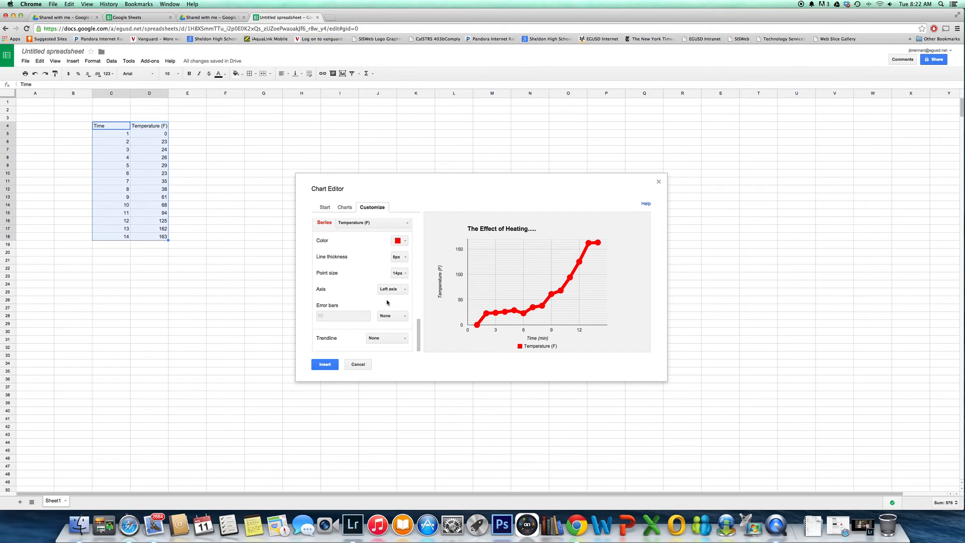
{"action": "scroll", "coordinate": [387, 302], "scroll_direction": "up", "scroll_amount": 5}
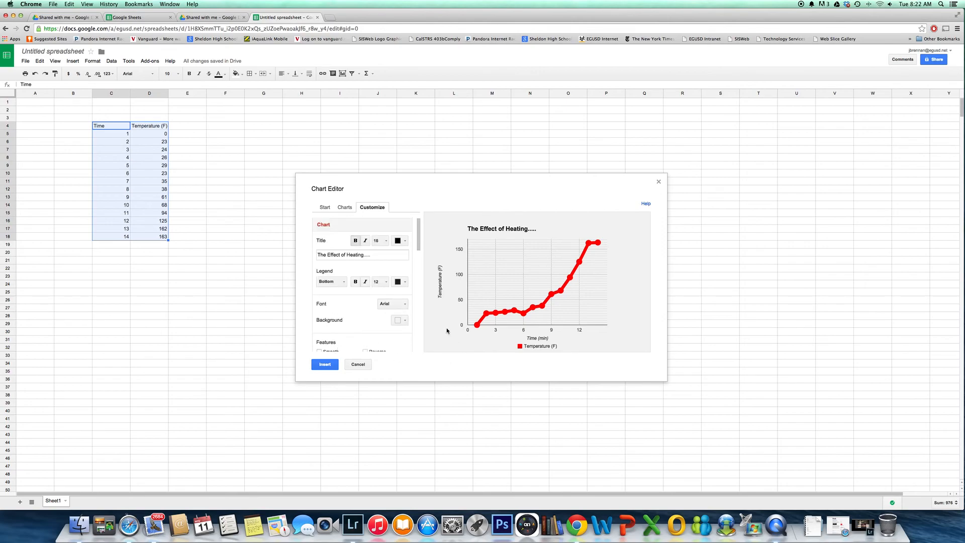
{"action": "left_click", "coordinate": [405, 242]}
{"action": "left_click", "coordinate": [405, 242]}
Insert the customized line chart into the sheet
{"action": "left_click", "coordinate": [324, 363]}
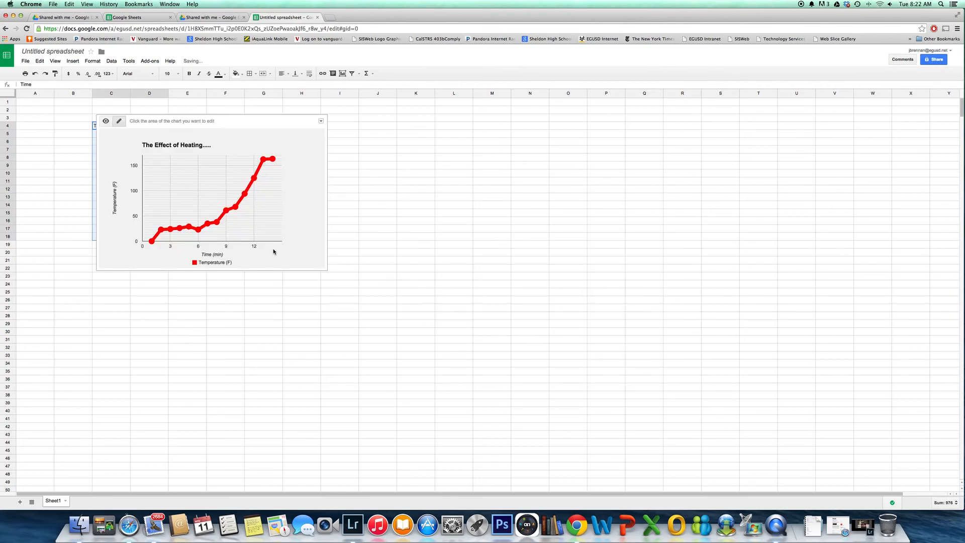
Try slanting the inserted chart's horizontal axis labels by 60° and 90°, and set the slant back to Auto
{"action": "left_click", "coordinate": [226, 247]}
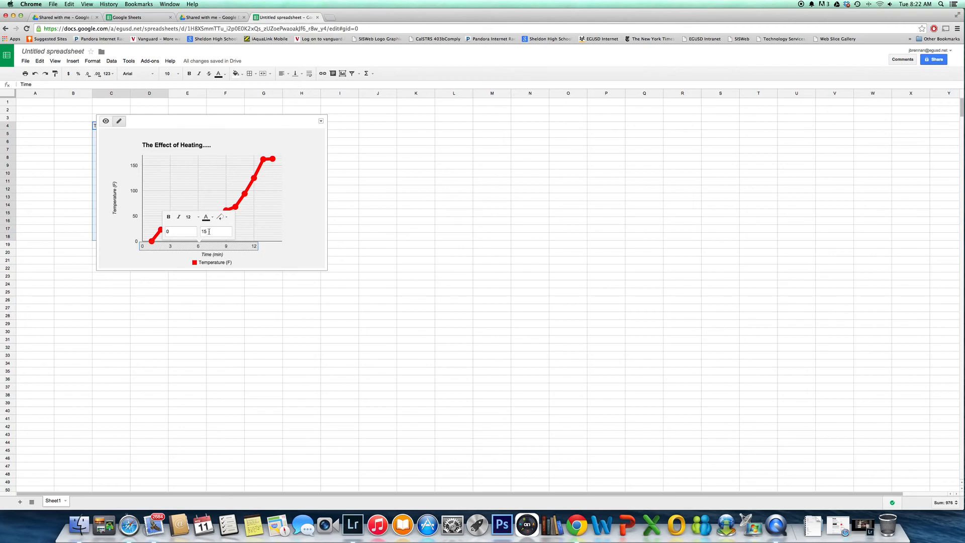
{"action": "left_click", "coordinate": [222, 218]}
{"action": "left_click", "coordinate": [233, 261]}
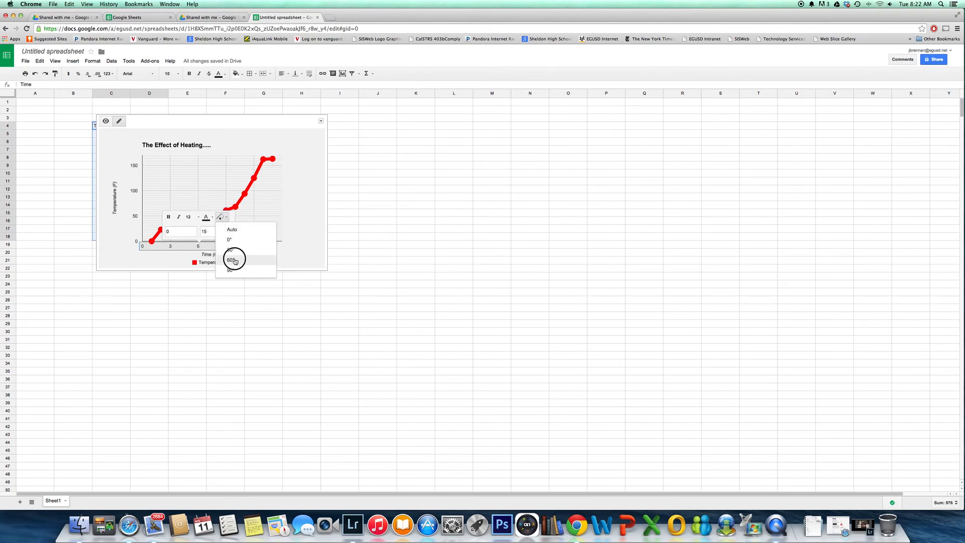
{"action": "left_click", "coordinate": [219, 218]}
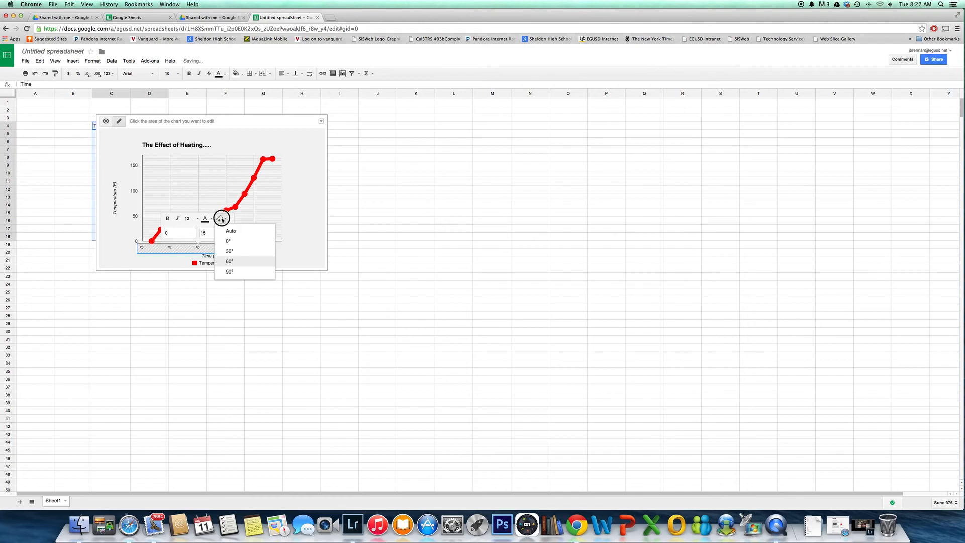
{"action": "left_click", "coordinate": [234, 273]}
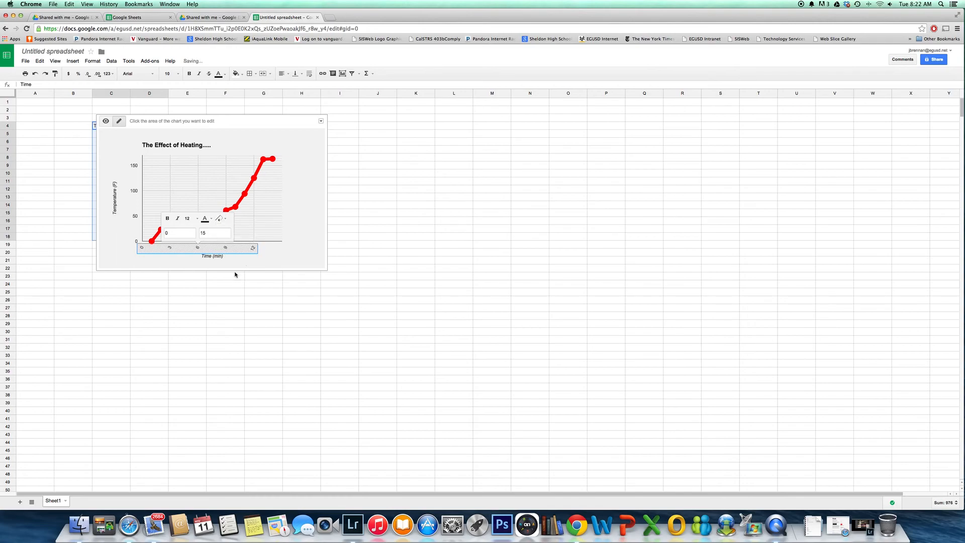
{"action": "left_click", "coordinate": [219, 220]}
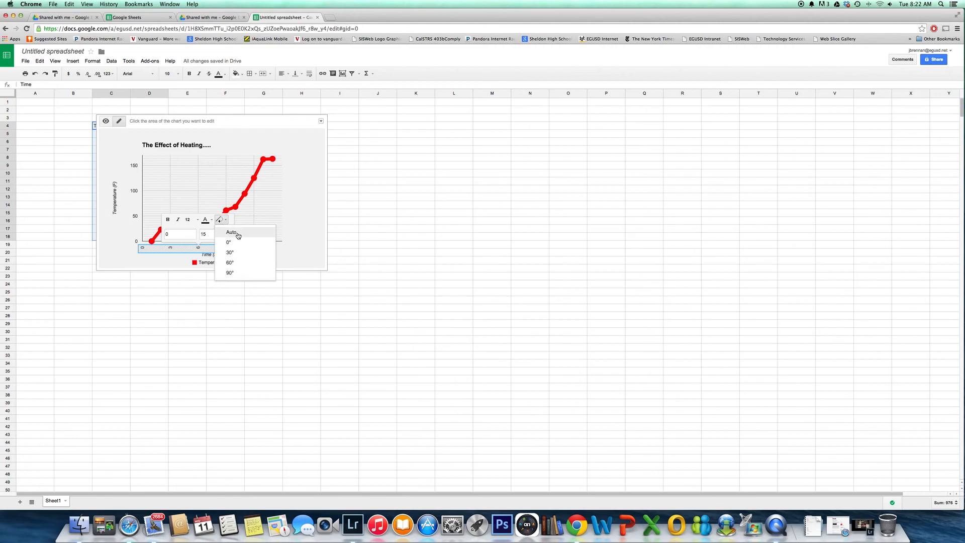
{"action": "left_click", "coordinate": [238, 235]}
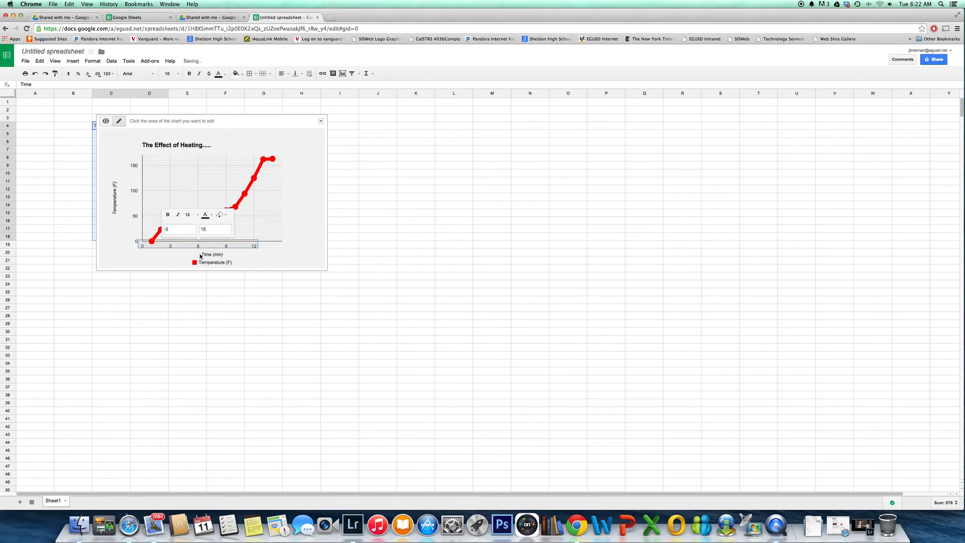
Make the chart's horizontal axis labels bold with font size 13
{"action": "left_click", "coordinate": [187, 215]}
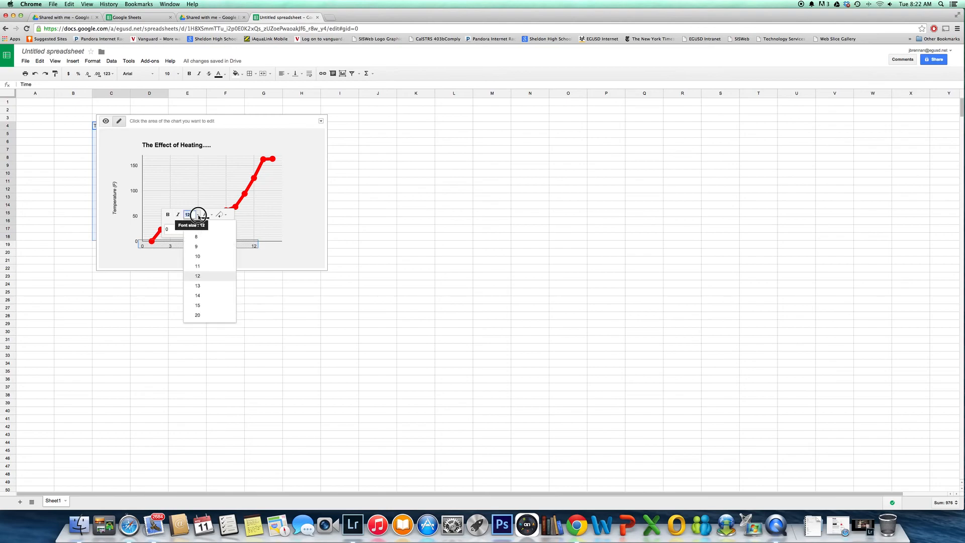
{"action": "left_click", "coordinate": [199, 286]}
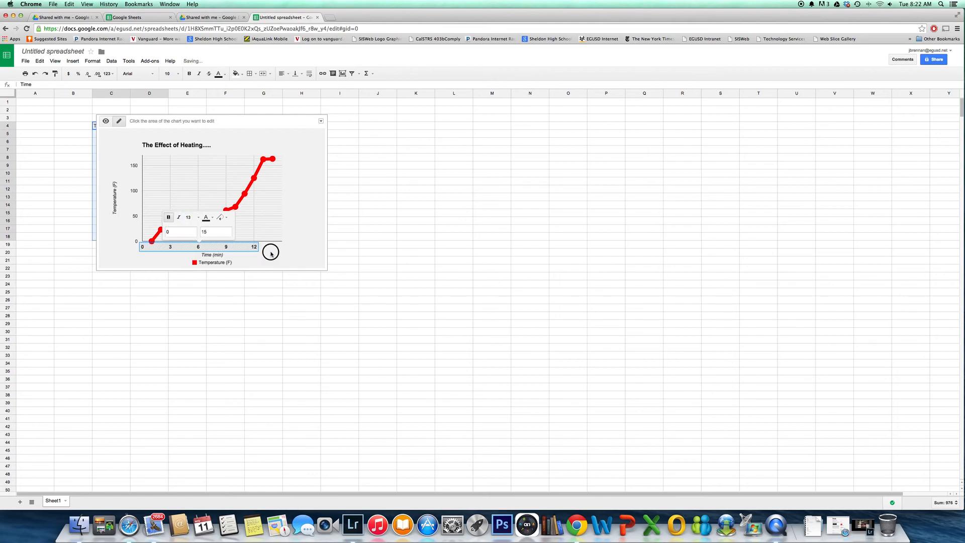
{"action": "left_click", "coordinate": [288, 255]}
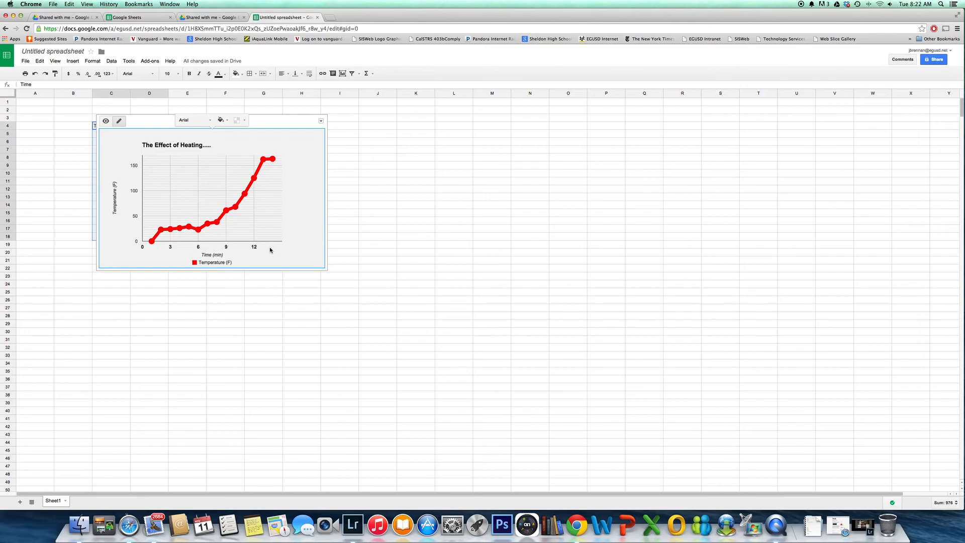
Reopen the inserted chart in the advanced chart editor
{"action": "left_click", "coordinate": [254, 249]}
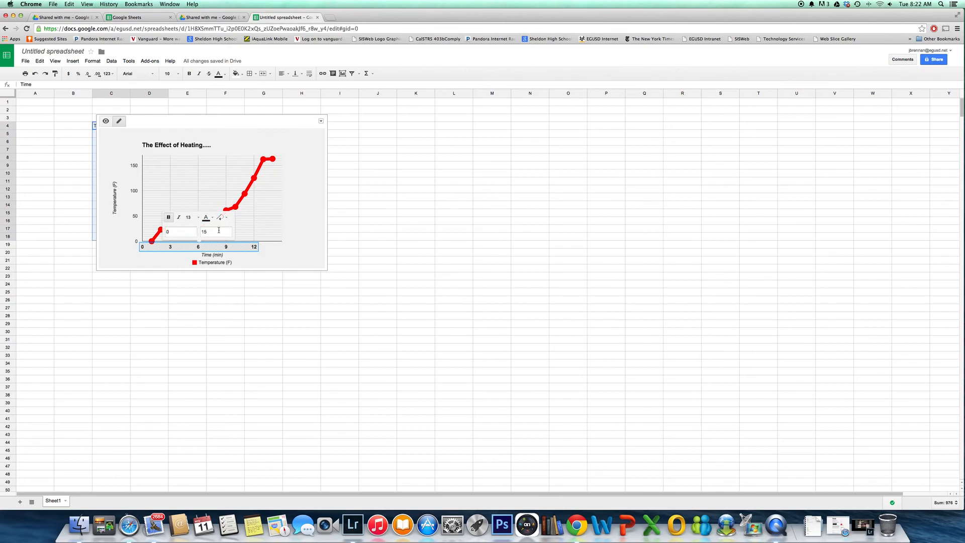
{"action": "left_click", "coordinate": [321, 121]}
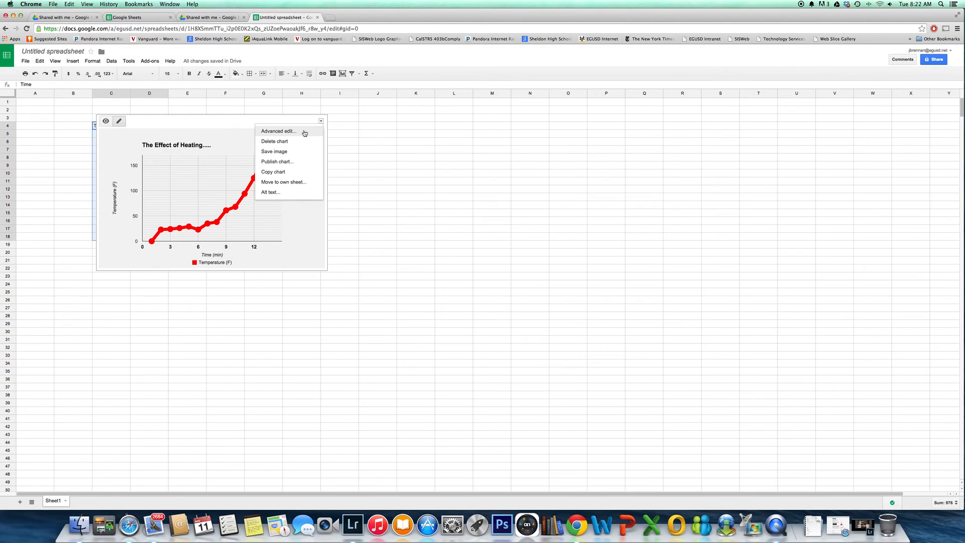
{"action": "left_click", "coordinate": [282, 132]}
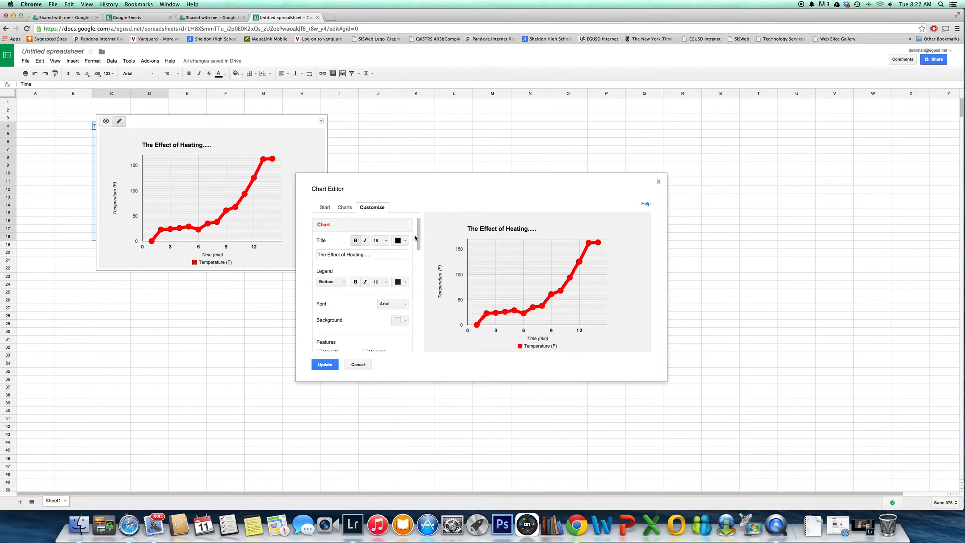
Try 10 minor gridlines and 2 major gridlines on the horizontal axis
{"action": "left_click_drag", "start_coordinate": [418, 235], "coordinate": [417, 272]}
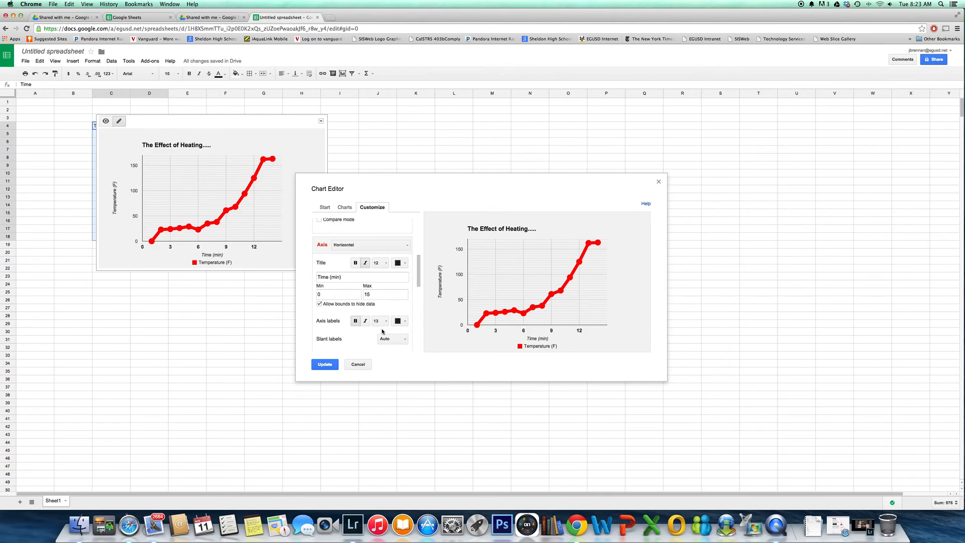
{"action": "left_click_drag", "start_coordinate": [419, 273], "coordinate": [417, 292]}
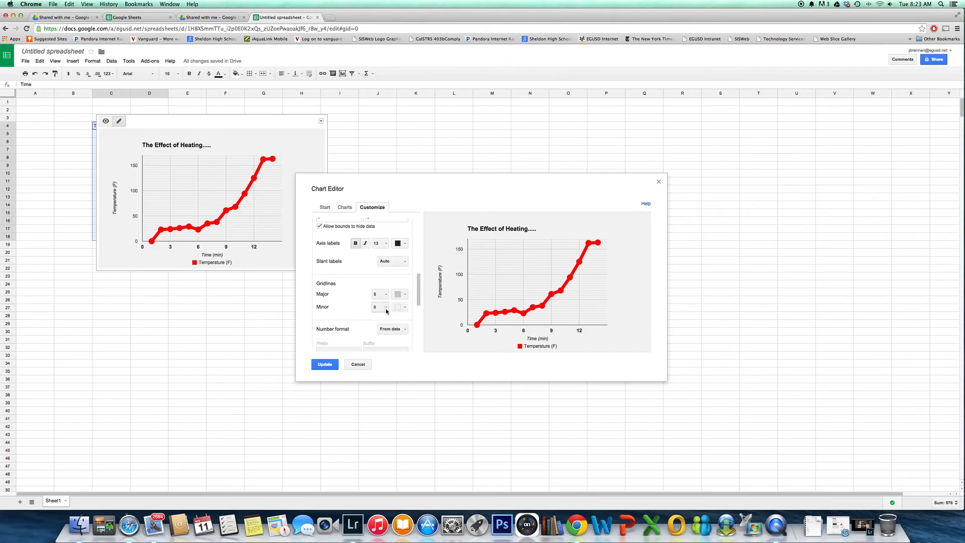
{"action": "left_click", "coordinate": [386, 307]}
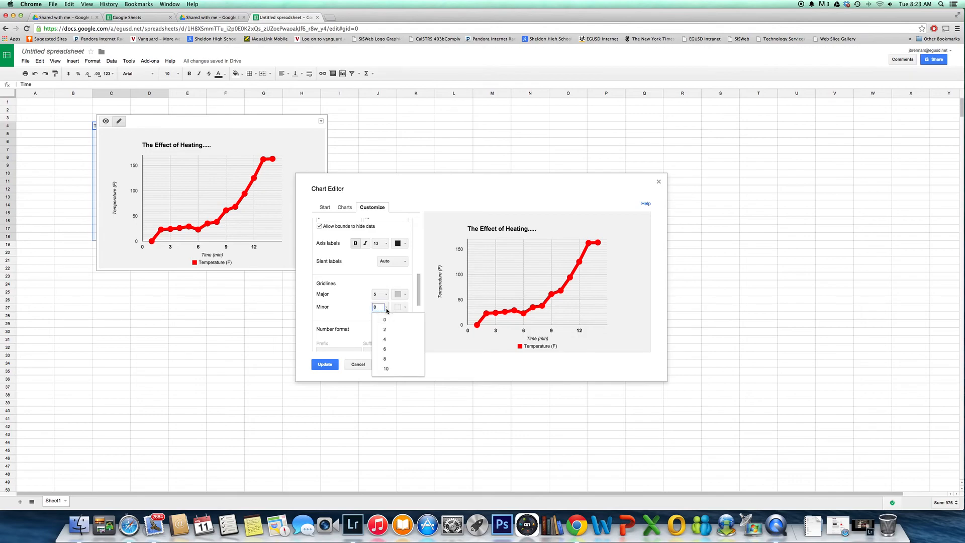
{"action": "left_click_drag", "start_coordinate": [418, 280], "coordinate": [418, 264]}
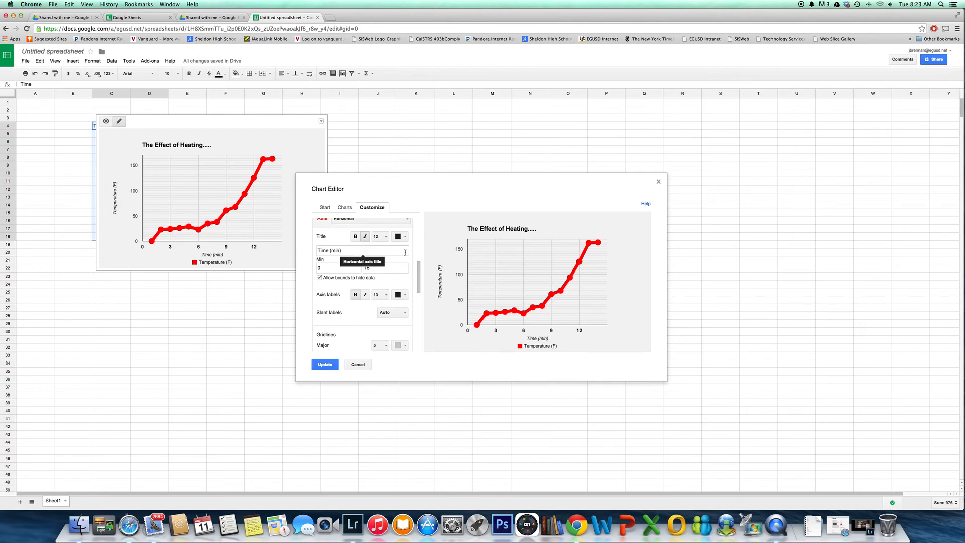
{"action": "left_click_drag", "start_coordinate": [419, 282], "coordinate": [415, 300]}
{"action": "left_click", "coordinate": [385, 287]}
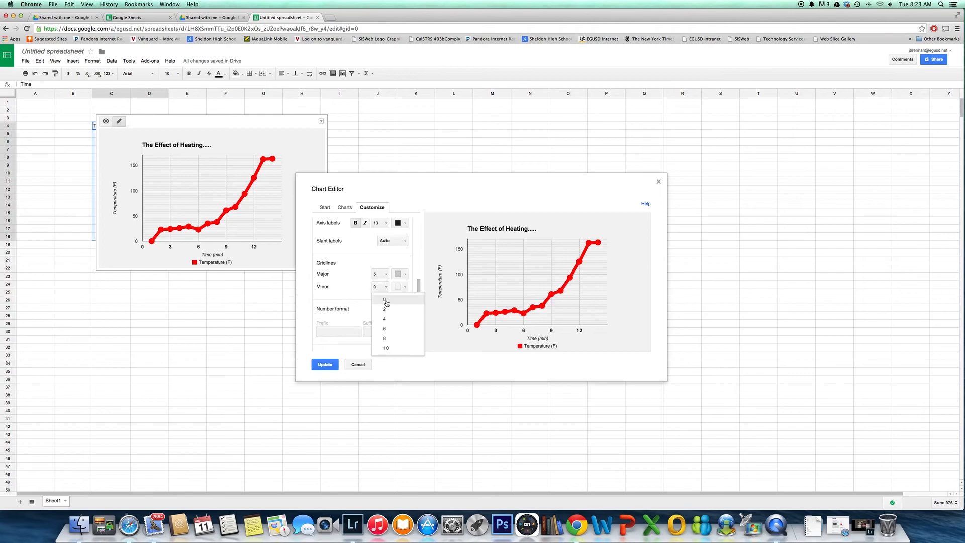
{"action": "left_click", "coordinate": [394, 349]}
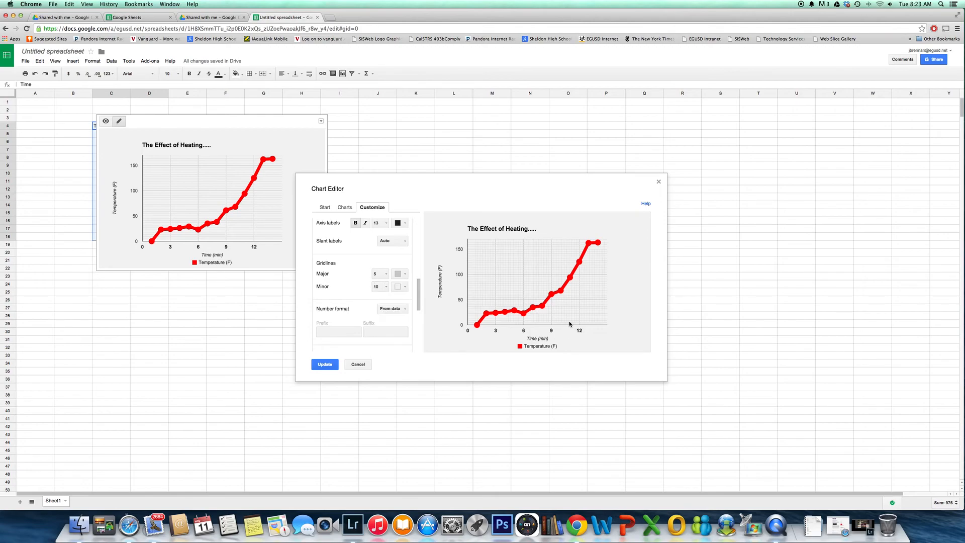
{"action": "left_click", "coordinate": [386, 275]}
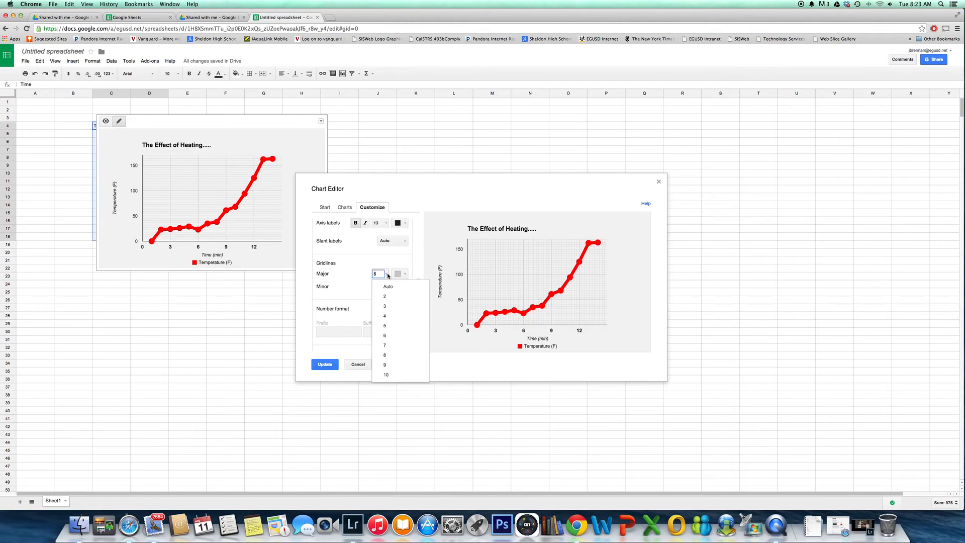
{"action": "left_click", "coordinate": [389, 298]}
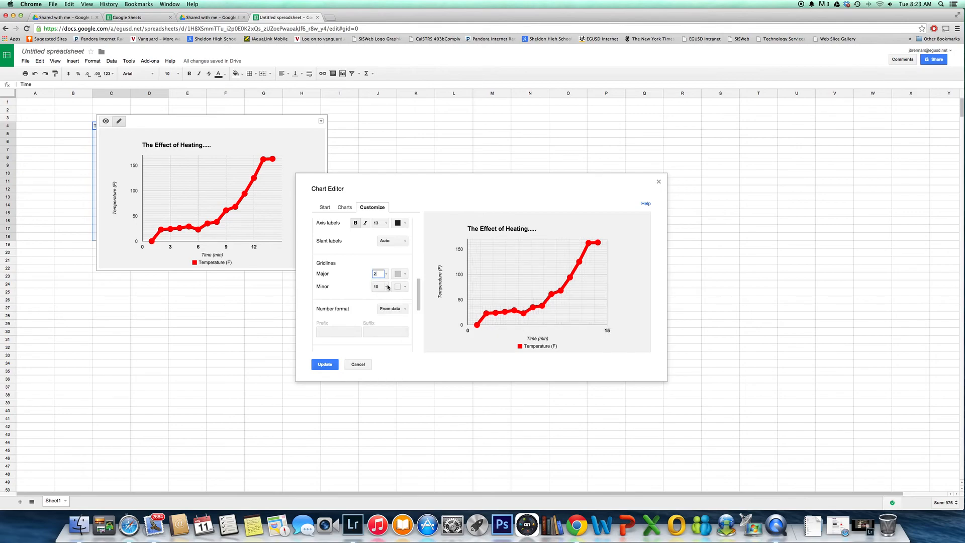
Set the horizontal axis to 2 minor gridlines and Auto major gridlines
{"action": "left_click", "coordinate": [387, 287]}
{"action": "left_click", "coordinate": [386, 308]}
{"action": "left_click", "coordinate": [386, 274]}
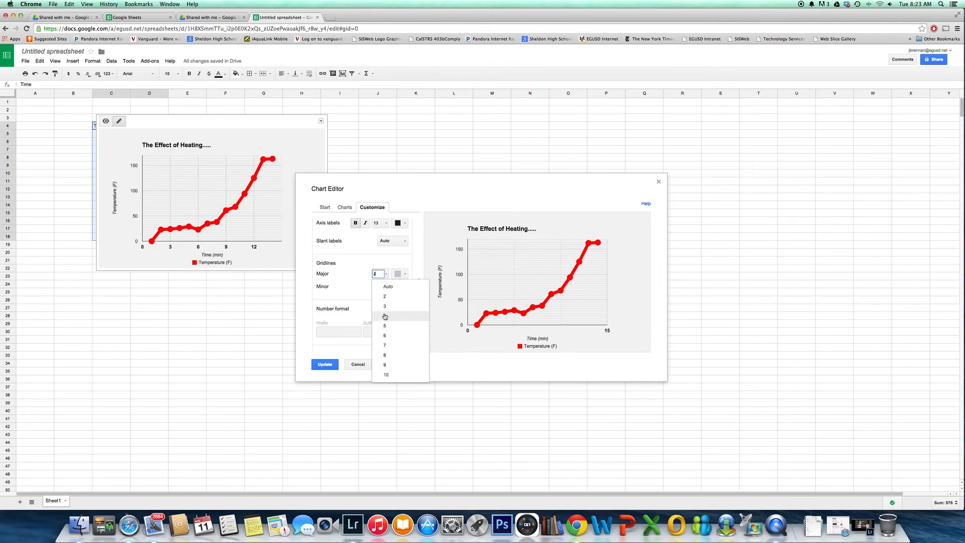
{"action": "left_click", "coordinate": [388, 286]}
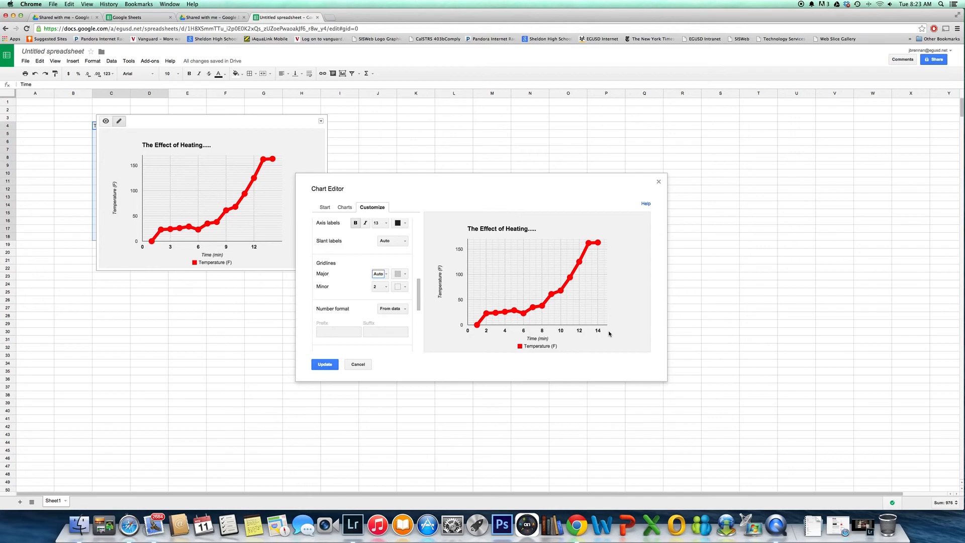
Insert leading spaces before the chart title "The Effect of Heating....." and update the chart in the sheet
{"action": "left_click", "coordinate": [497, 230]}
{"action": "left_click_drag", "start_coordinate": [418, 282], "coordinate": [420, 192]}
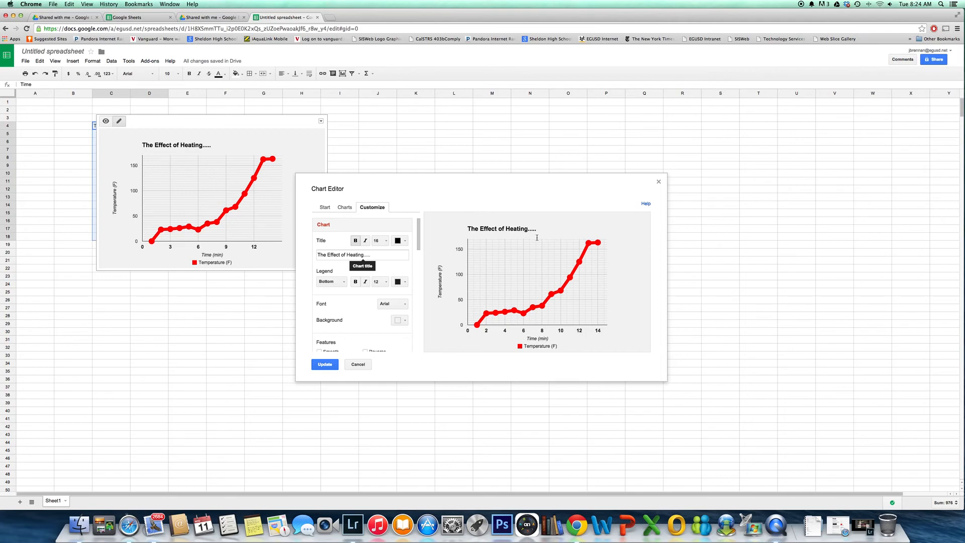
{"action": "left_click", "coordinate": [319, 256]}
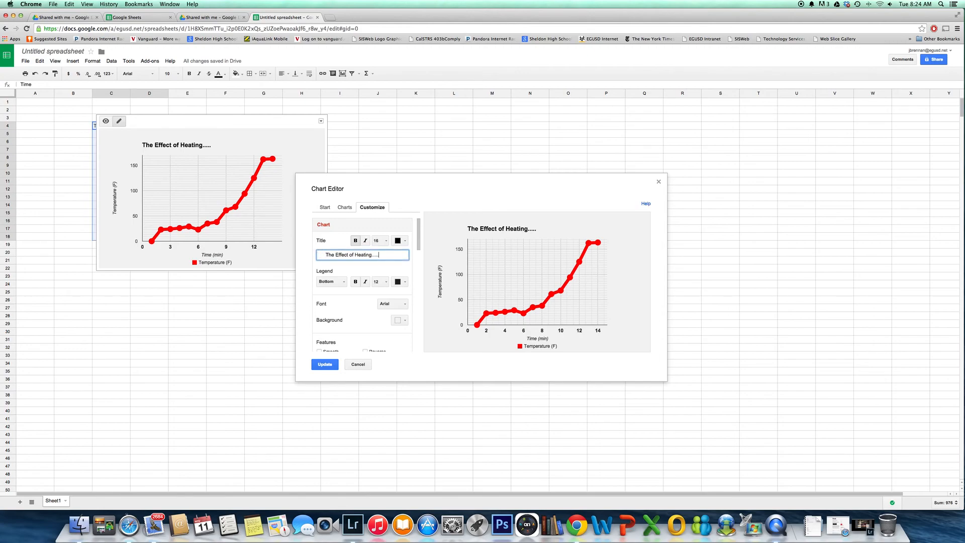
{"action": "left_click", "coordinate": [342, 275]}
{"action": "left_click", "coordinate": [325, 363]}
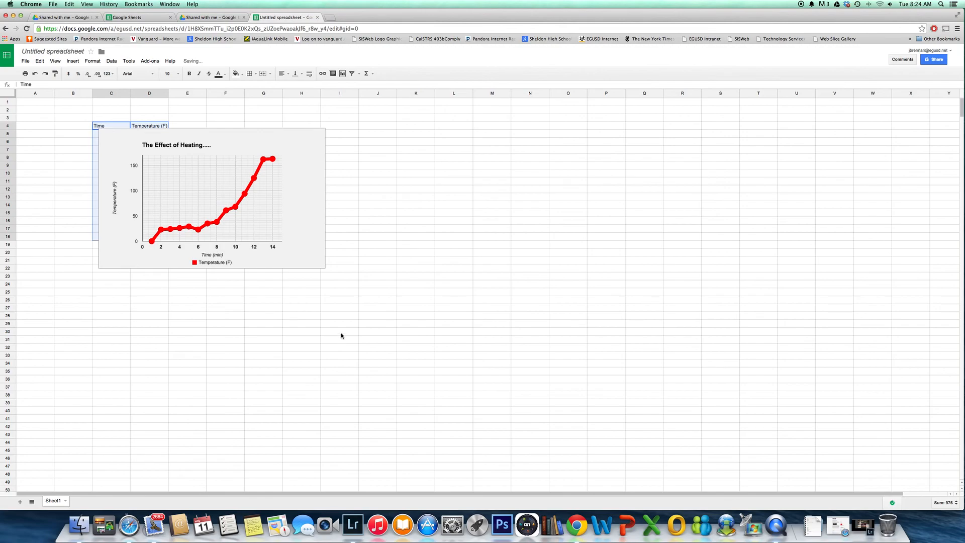
Move the chart beside the data table so it no longer covers the data, and copy the chart
{"action": "left_click", "coordinate": [261, 141]}
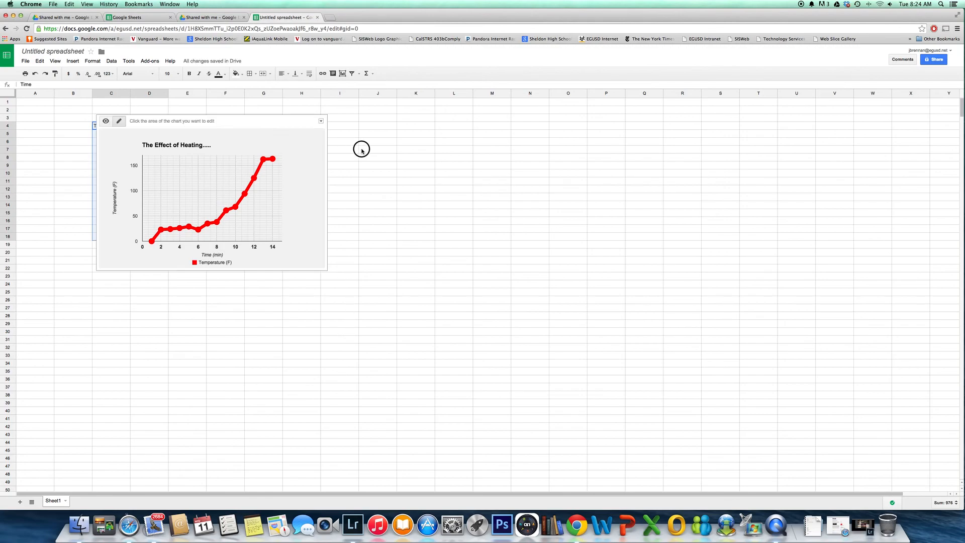
{"action": "left_click_drag", "start_coordinate": [273, 121], "coordinate": [374, 125]}
{"action": "left_click", "coordinate": [423, 127]}
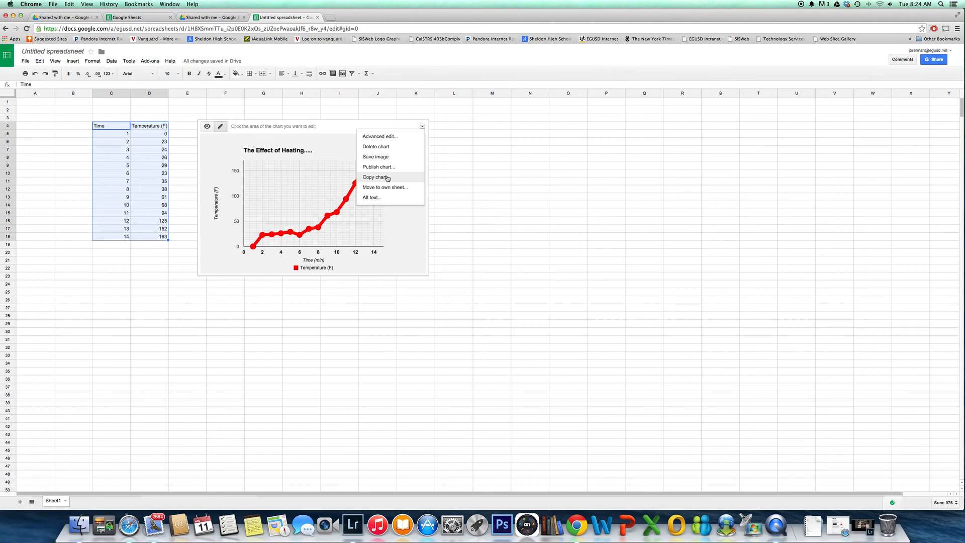
{"action": "left_click", "coordinate": [388, 177]}
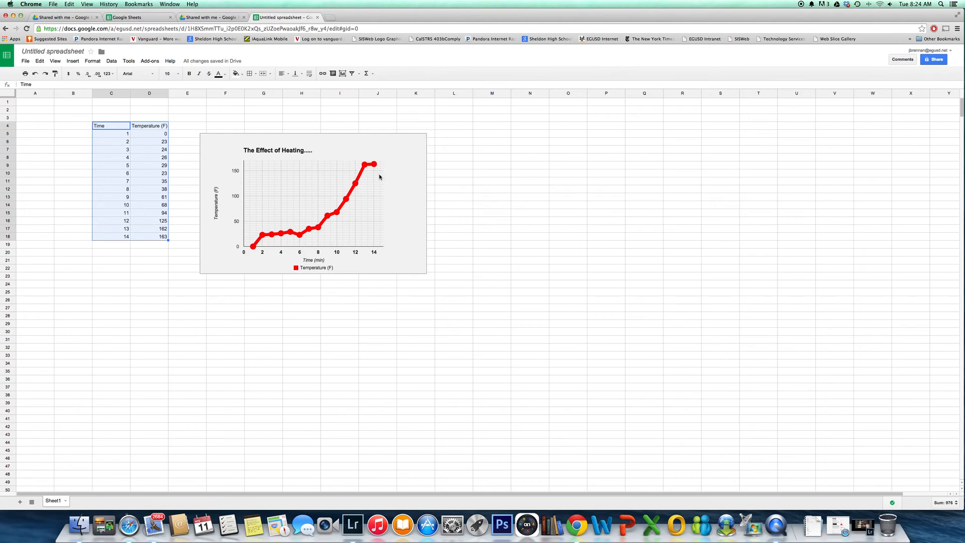
Go to Google Drive and create a new presentation
{"action": "left_click", "coordinate": [11, 59]}
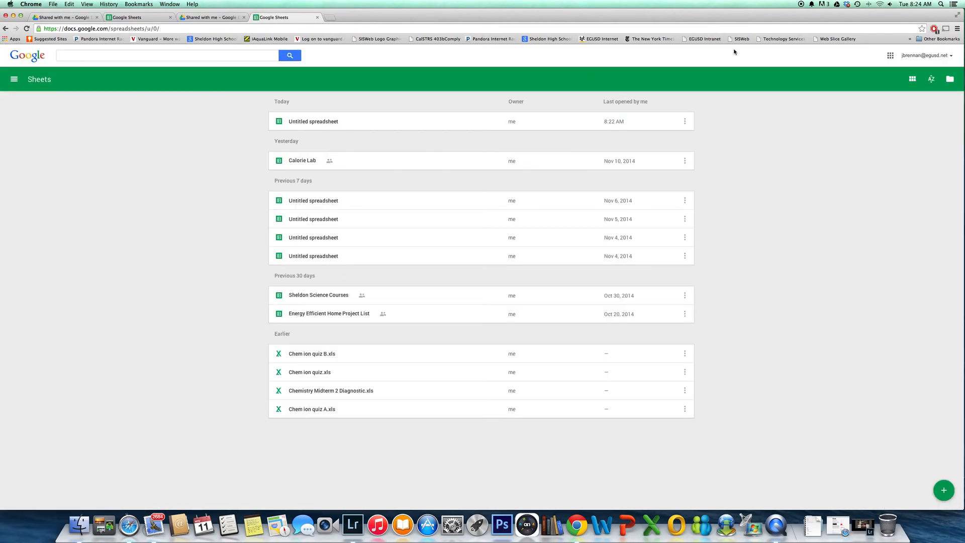
{"action": "left_click", "coordinate": [890, 55]}
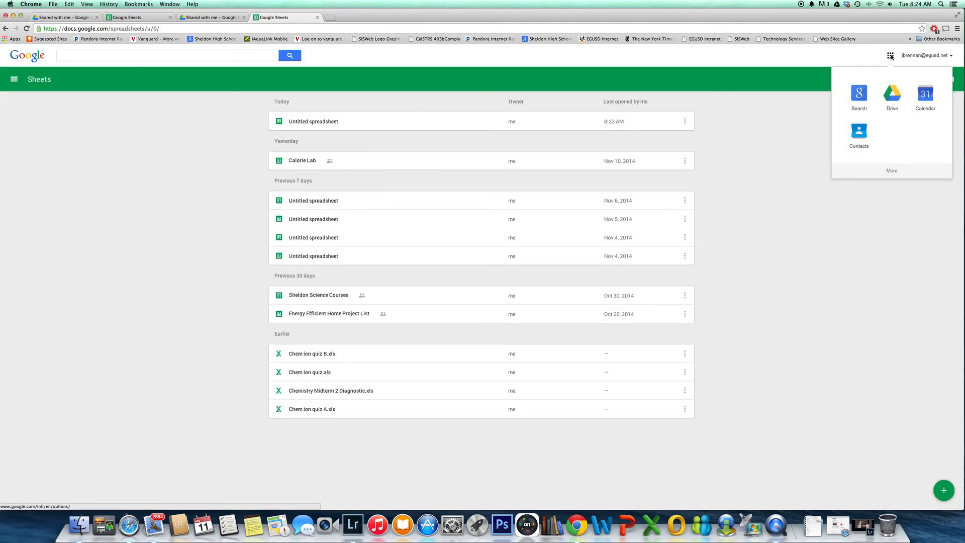
{"action": "left_click", "coordinate": [893, 98]}
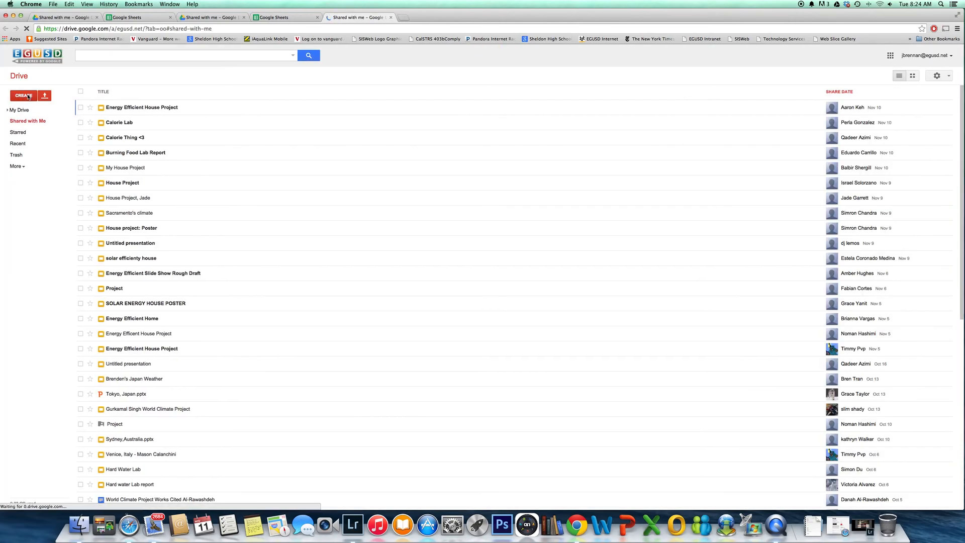
{"action": "left_click", "coordinate": [28, 94]}
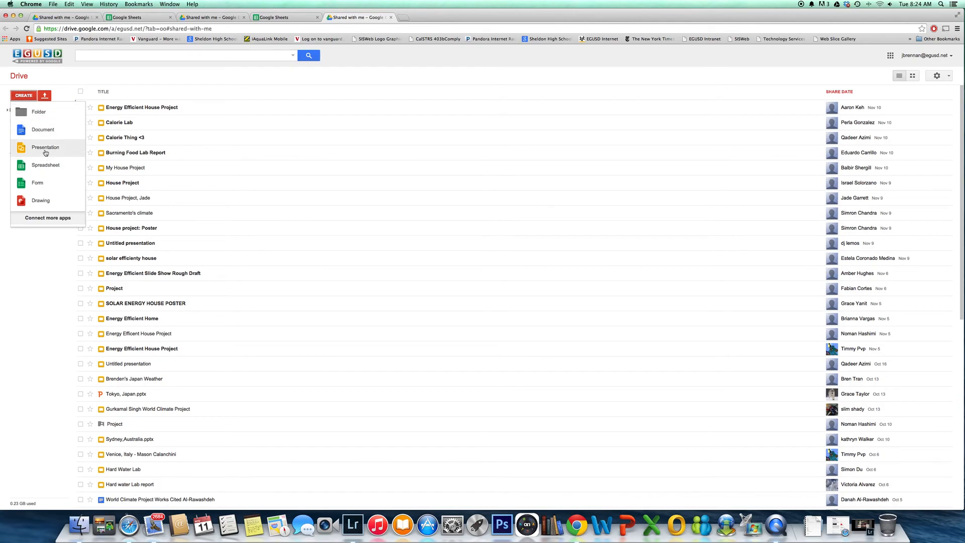
{"action": "left_click", "coordinate": [44, 147]}
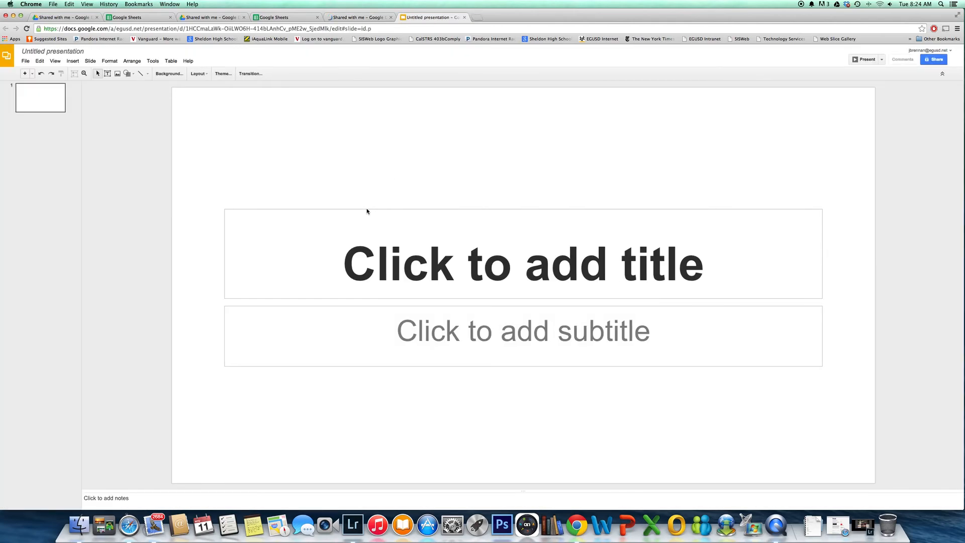
Delete the title and subtitle placeholders from the first slide
{"action": "left_click", "coordinate": [375, 210]}
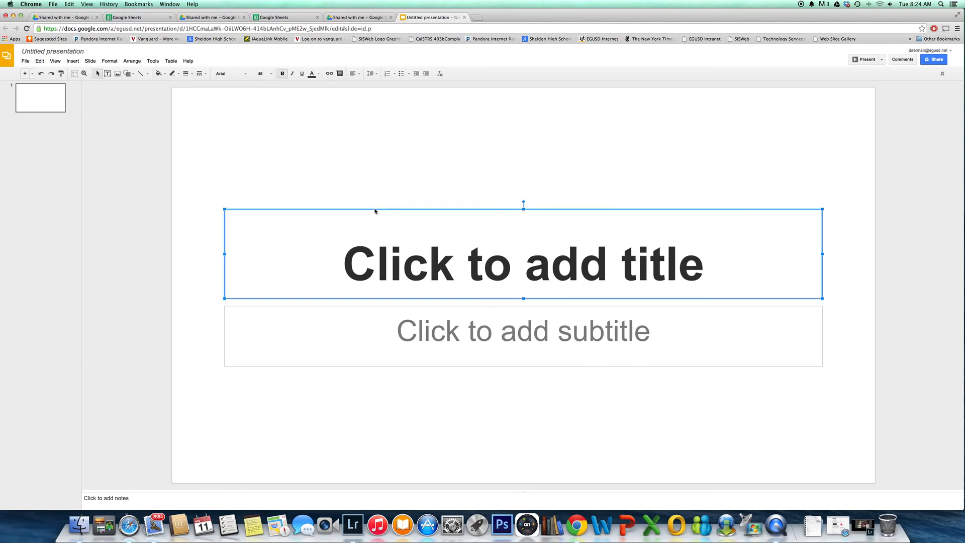
{"action": "key", "text": "BackSpace"}
{"action": "left_click", "coordinate": [440, 308]}
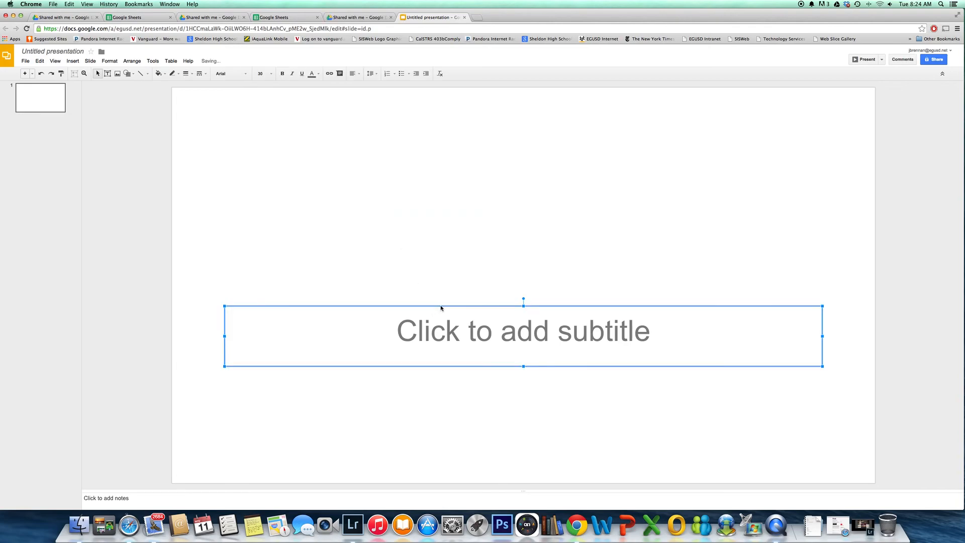
{"action": "key", "text": "BackSpace"}
Paste the copied chart onto the blank slide and shrink it proportionally to about two-fifths of its pasted width
{"action": "right_click", "coordinate": [455, 207]}
{"action": "left_click", "coordinate": [472, 234]}
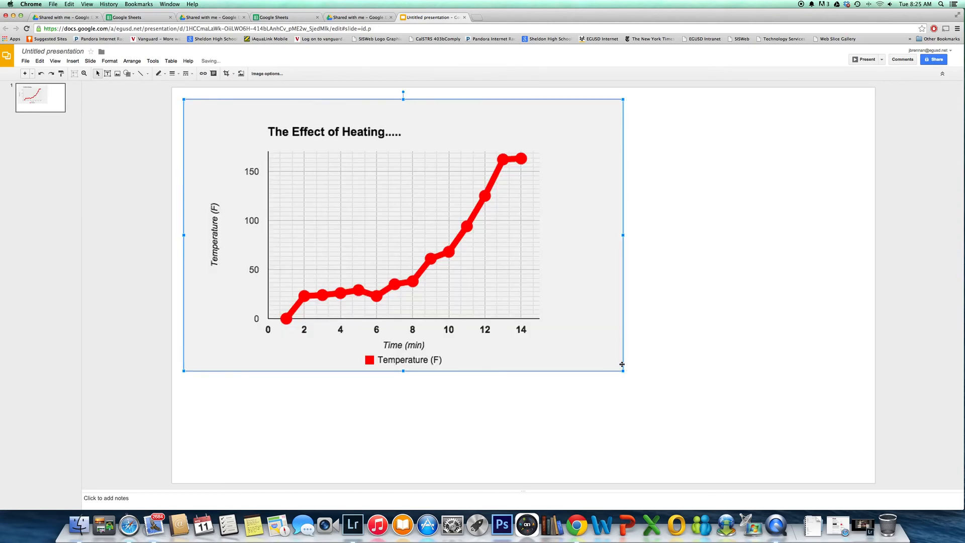
{"action": "left_click_drag", "start_coordinate": [623, 371], "coordinate": [315, 207]}
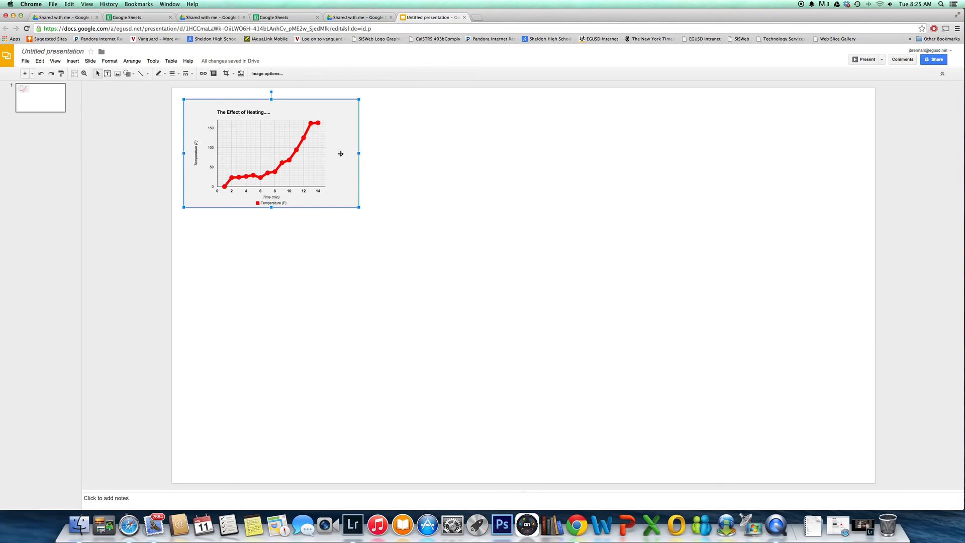
Crop the empty margins off the right, left and top sides of the chart image
{"action": "left_click", "coordinate": [227, 73]}
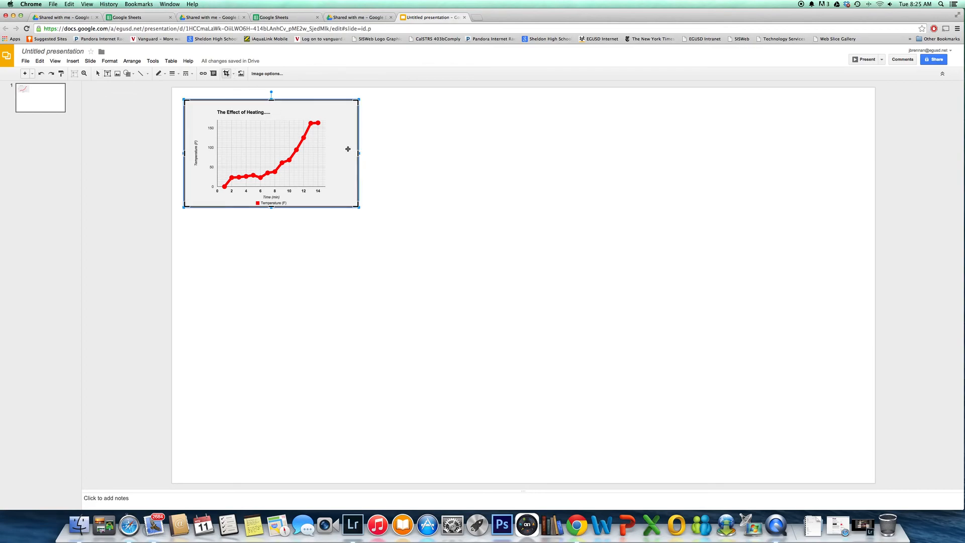
{"action": "left_click_drag", "start_coordinate": [359, 152], "coordinate": [332, 152]}
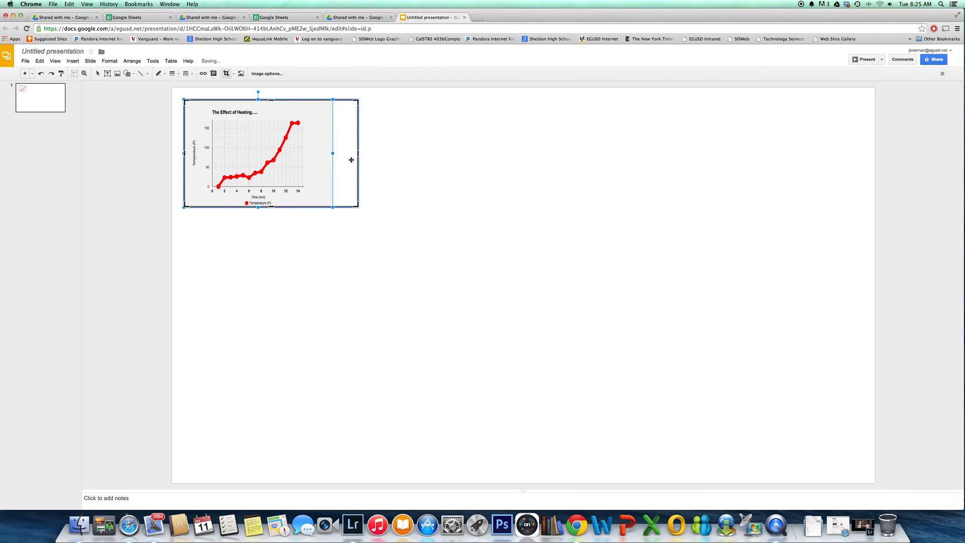
{"action": "mouse_move", "coordinate": [333, 154]}
{"action": "left_mouse_down"}
{"action": "mouse_move", "coordinate": [357, 154]}
{"action": "mouse_move", "coordinate": [323, 156]}
{"action": "left_mouse_up"}
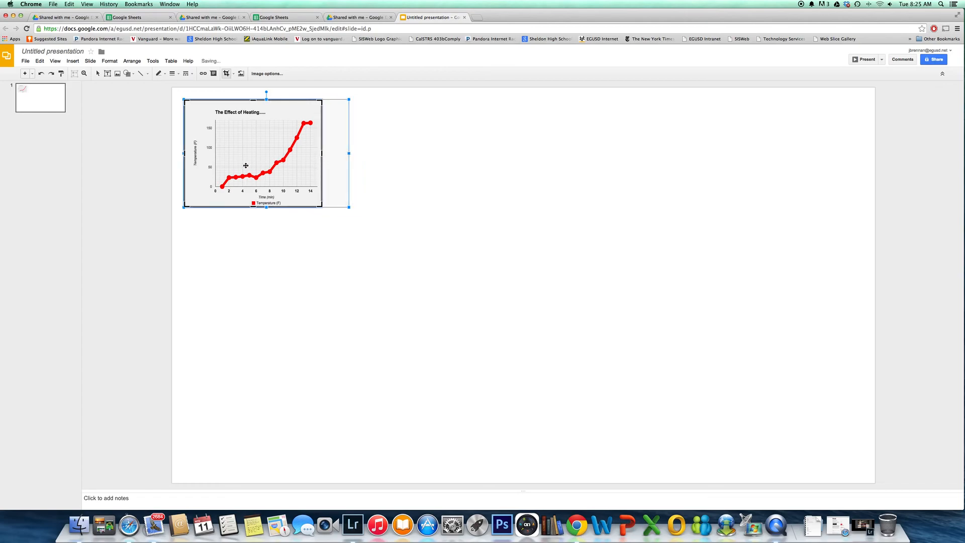
{"action": "left_click_drag", "start_coordinate": [184, 153], "coordinate": [192, 153]}
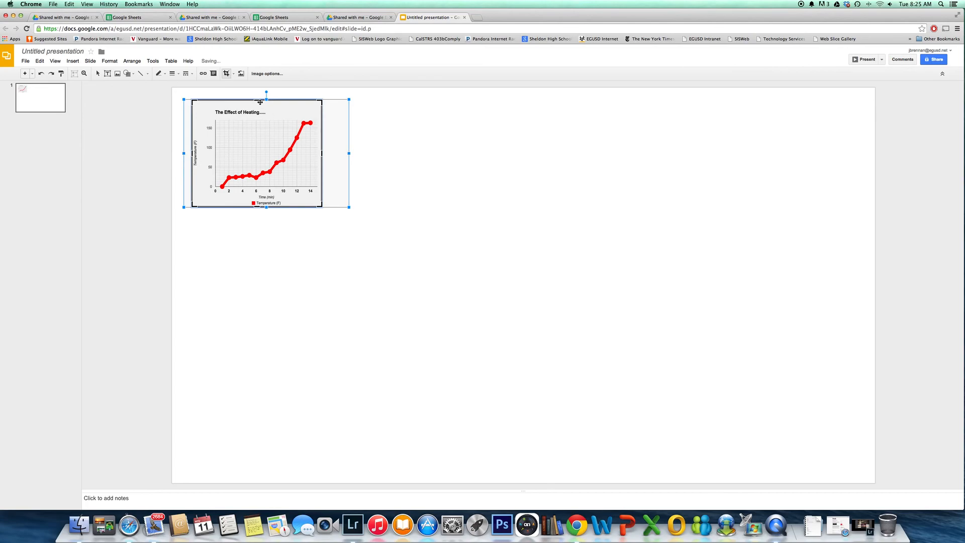
{"action": "left_click_drag", "start_coordinate": [257, 99], "coordinate": [256, 106]}
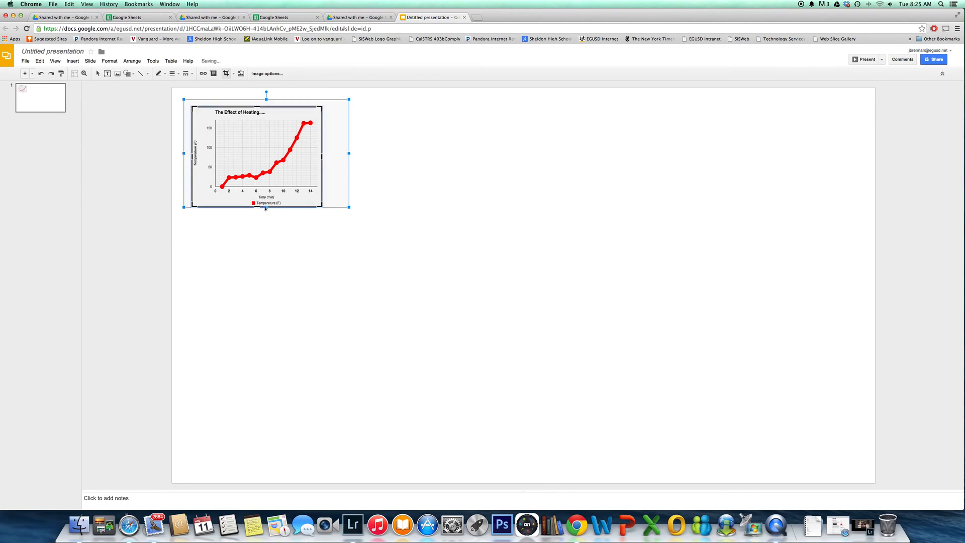
{"action": "key", "text": "Return"}
{"action": "left_click", "coordinate": [359, 210]}
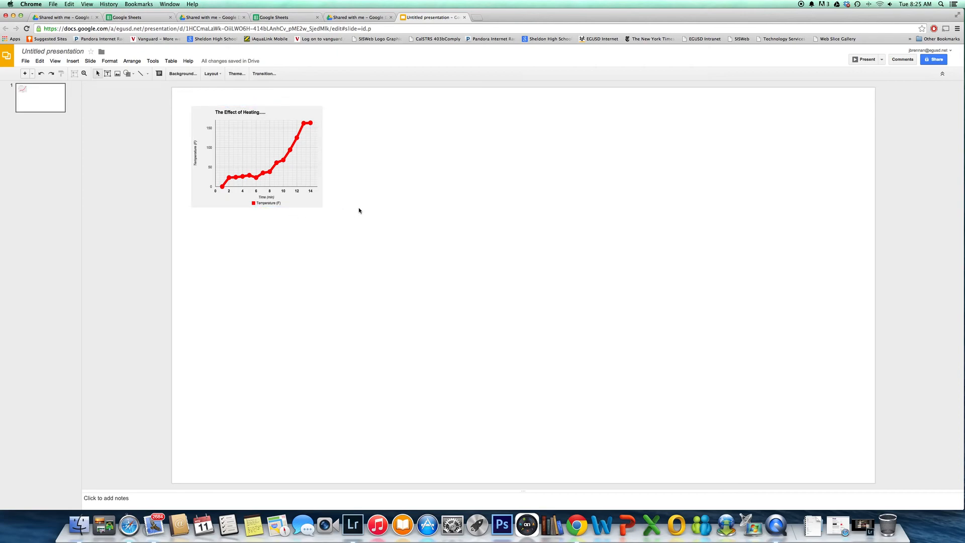
{"action": "right_click", "coordinate": [238, 199]}
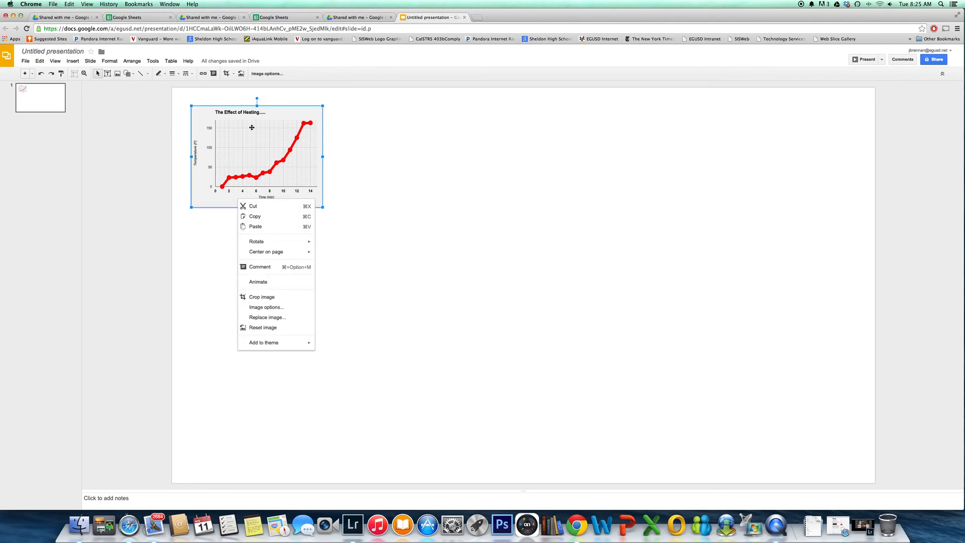
{"action": "mouse_move", "coordinate": [257, 98]}
{"action": "left_mouse_down"}
{"action": "mouse_move", "coordinate": [243, 99]}
{"action": "mouse_move", "coordinate": [256, 99]}
{"action": "left_mouse_up"}
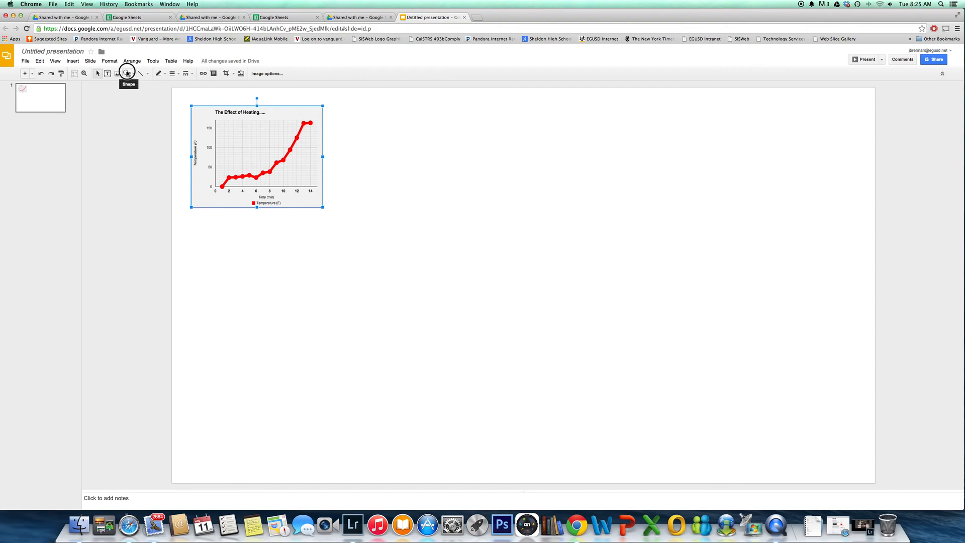
Draw a rectangle slightly larger than the chart image over it and fill it with red
{"action": "left_click", "coordinate": [128, 74]}
{"action": "mouse_move", "coordinate": [141, 86]}
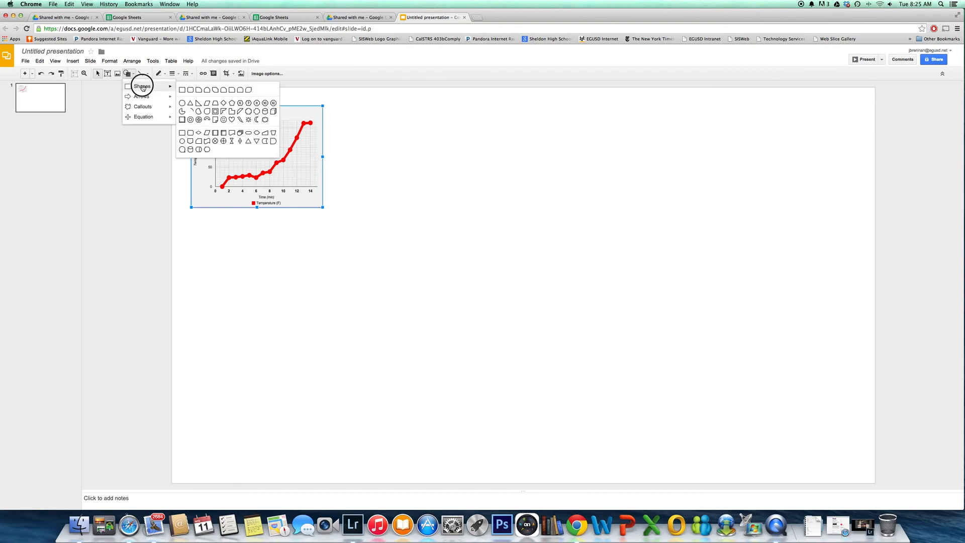
{"action": "left_click", "coordinate": [189, 91]}
{"action": "left_click_drag", "start_coordinate": [182, 96], "coordinate": [331, 224]}
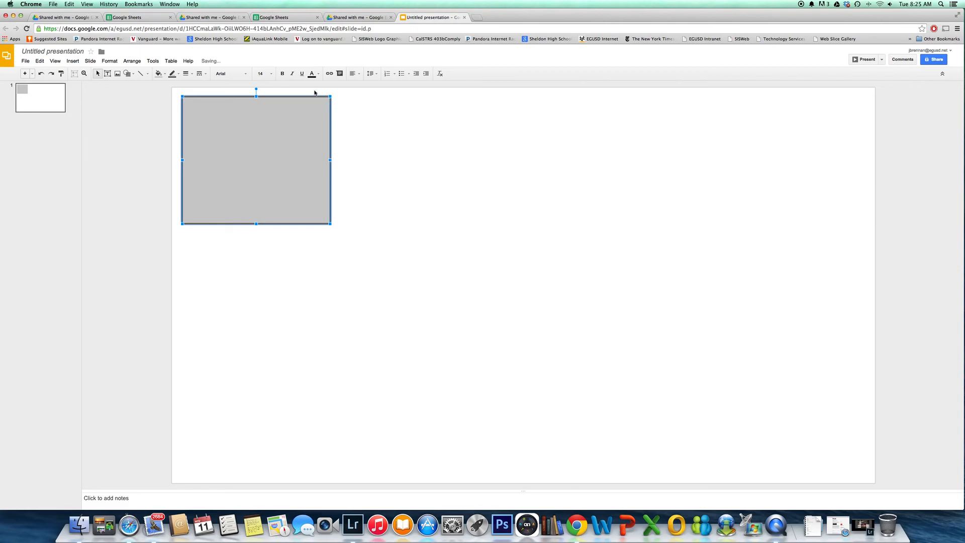
{"action": "left_click", "coordinate": [166, 74]}
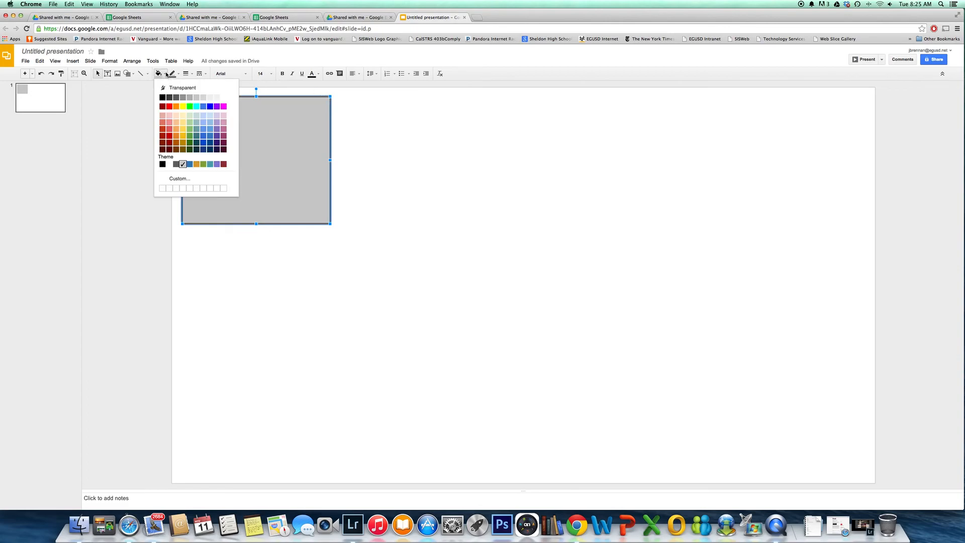
{"action": "left_click", "coordinate": [168, 106]}
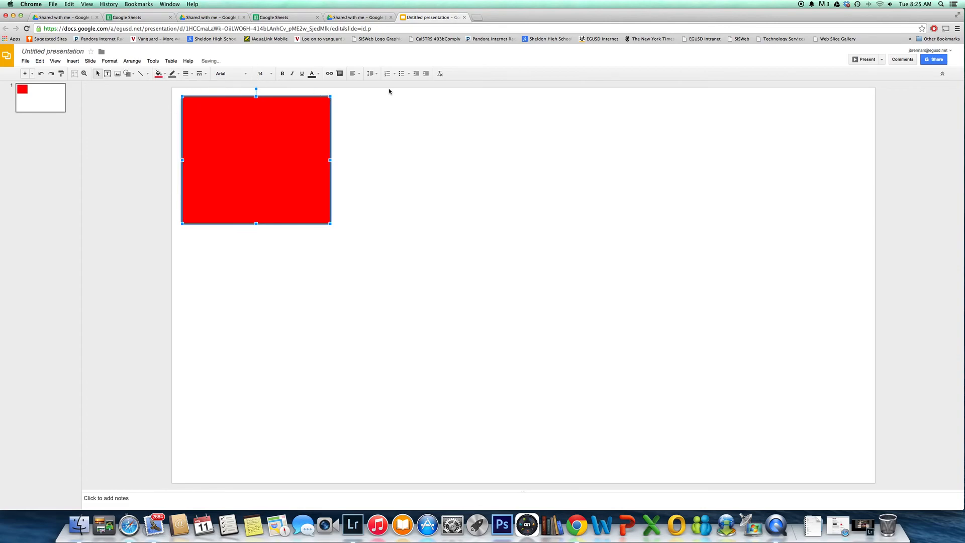
Send the red rectangle to the back and center the chart image within it as a frame
{"action": "right_click", "coordinate": [257, 136]}
{"action": "mouse_move", "coordinate": [302, 196]}
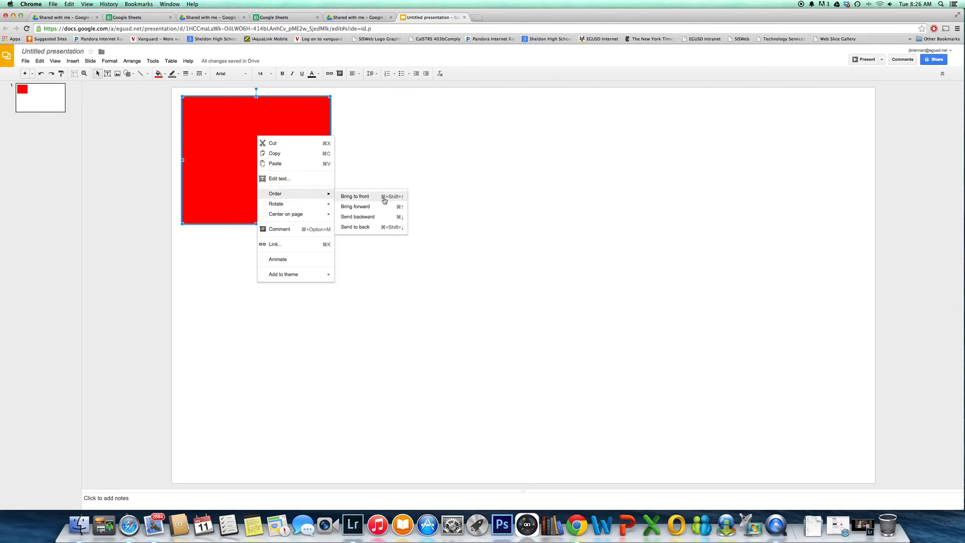
{"action": "left_click", "coordinate": [374, 227]}
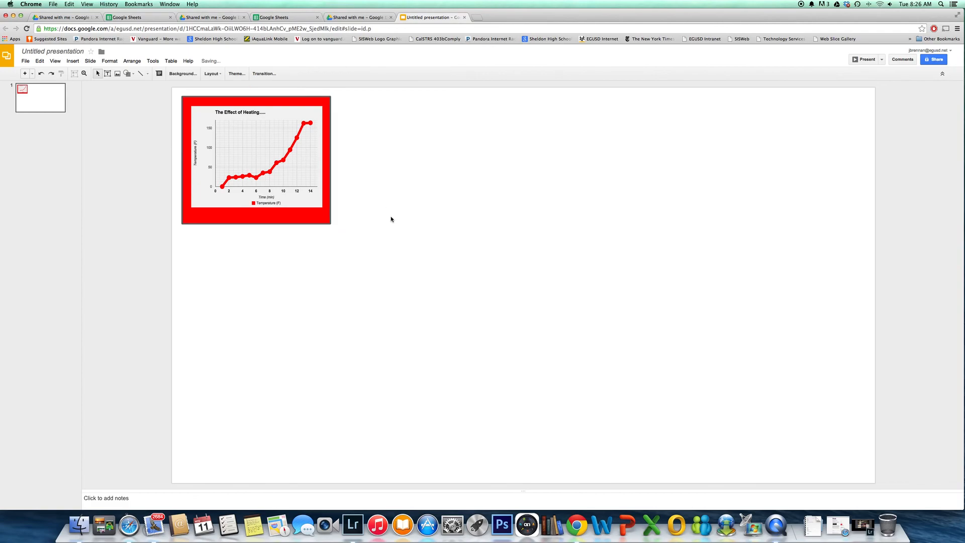
{"action": "left_click", "coordinate": [234, 199]}
{"action": "mouse_move", "coordinate": [234, 199]}
{"action": "left_mouse_down"}
{"action": "mouse_move", "coordinate": [242, 211]}
{"action": "mouse_move", "coordinate": [244, 202]}
{"action": "left_mouse_up"}
{"action": "left_click", "coordinate": [364, 213]}
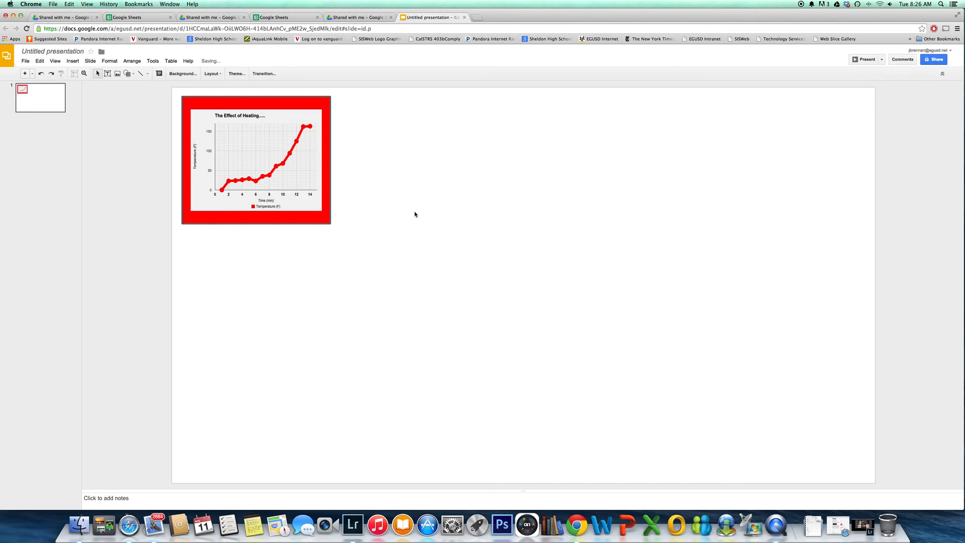
Change the fill color of the rectangle behind the chart to gray
{"action": "left_click", "coordinate": [243, 105]}
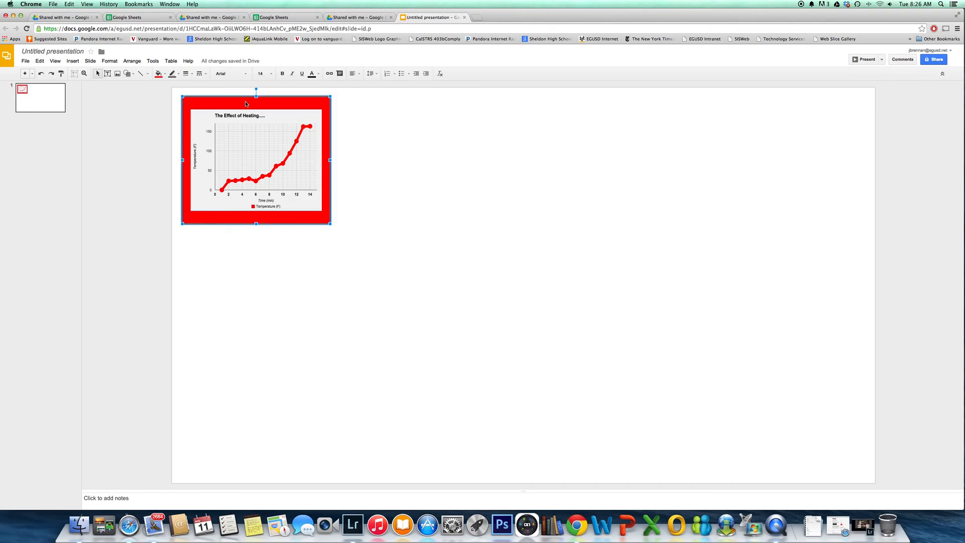
{"action": "left_click", "coordinate": [163, 74]}
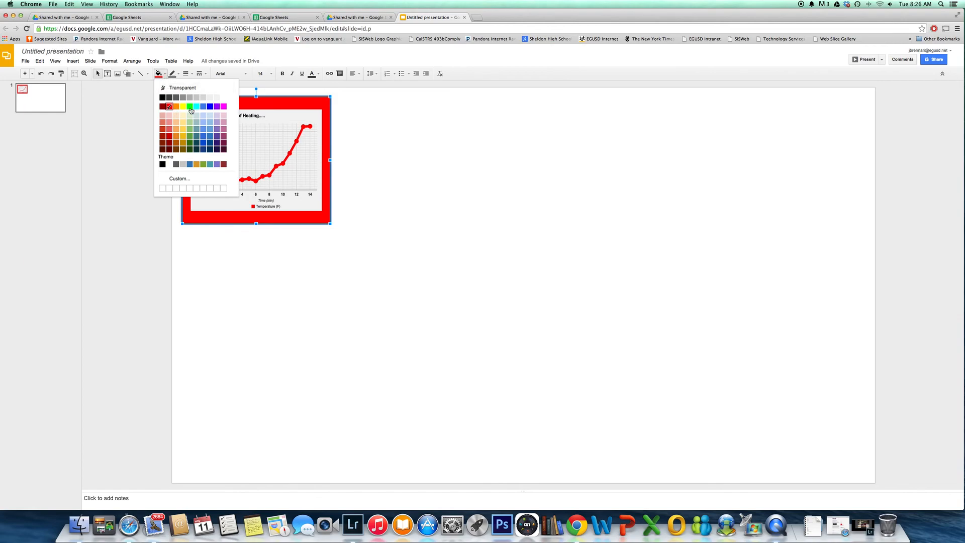
{"action": "left_click", "coordinate": [190, 98]}
{"action": "left_click", "coordinate": [463, 152]}
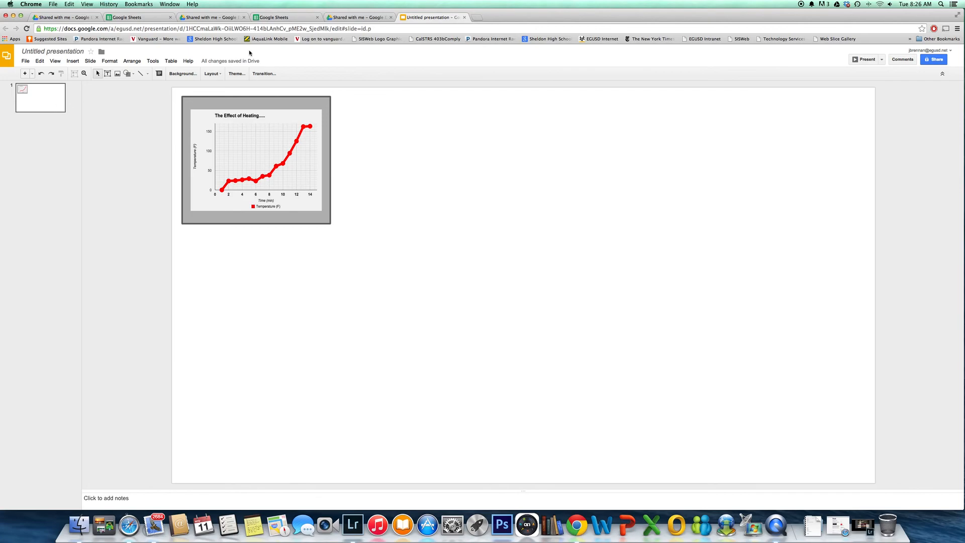
Switch to Google Sheets and open today's untitled spreadsheet holding the time and temperature data
{"action": "left_click", "coordinate": [284, 18]}
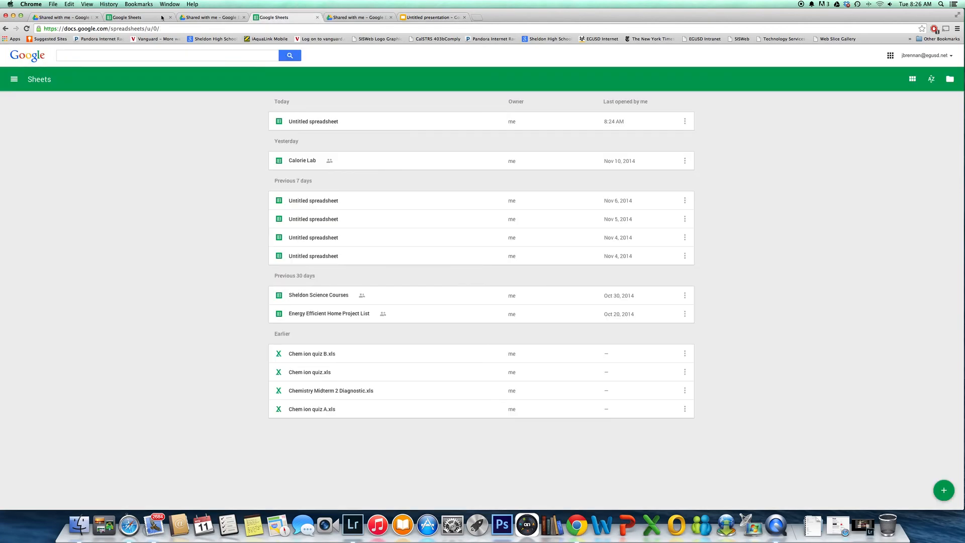
{"action": "left_click", "coordinate": [136, 18]}
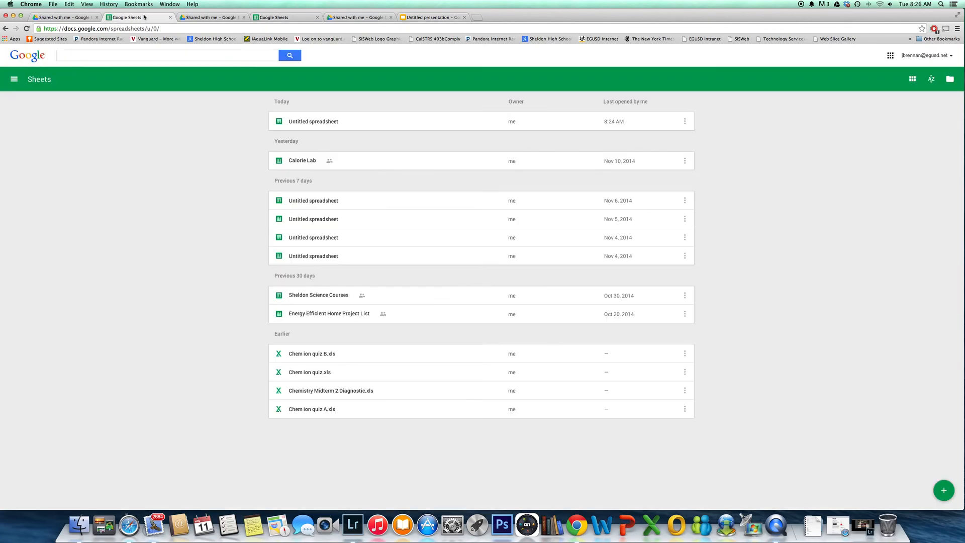
{"action": "left_click", "coordinate": [330, 122]}
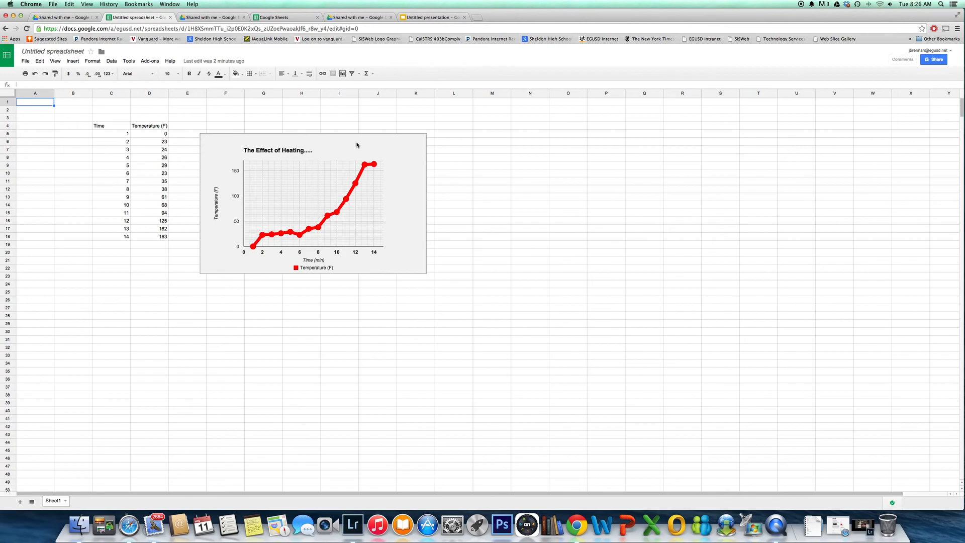
Delete the temperature line chart from the spreadsheet, keeping the data columns
{"action": "left_click", "coordinate": [342, 151]}
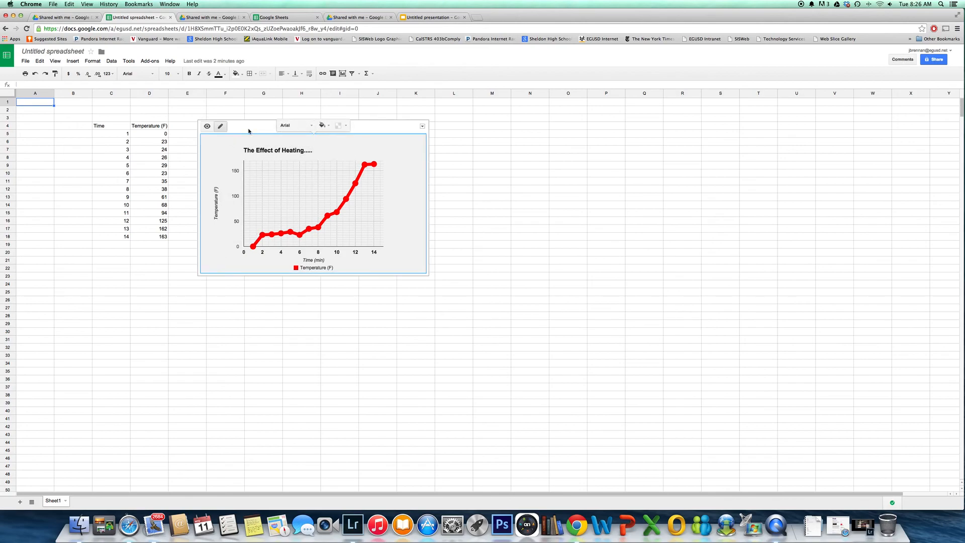
{"action": "left_click", "coordinate": [422, 126]}
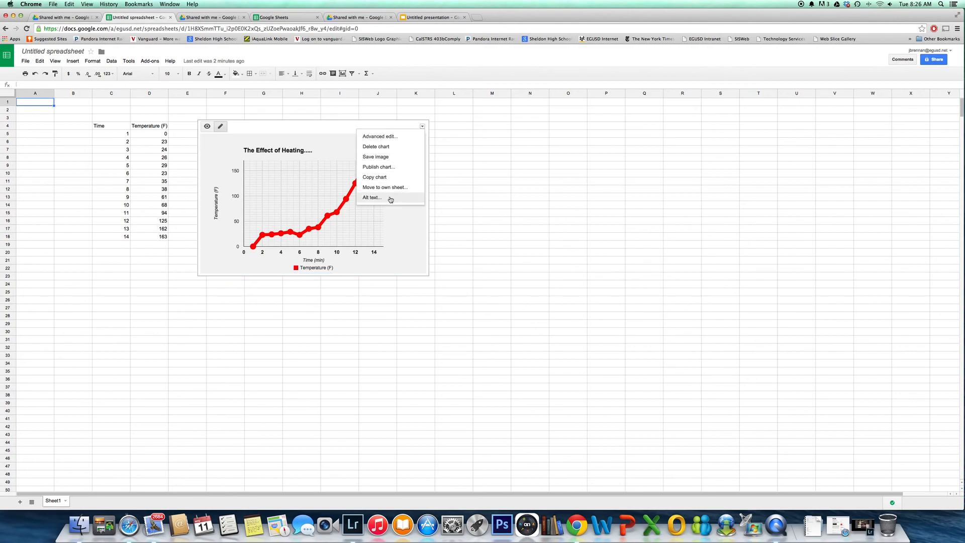
{"action": "left_click", "coordinate": [476, 155]}
{"action": "left_click", "coordinate": [416, 135]}
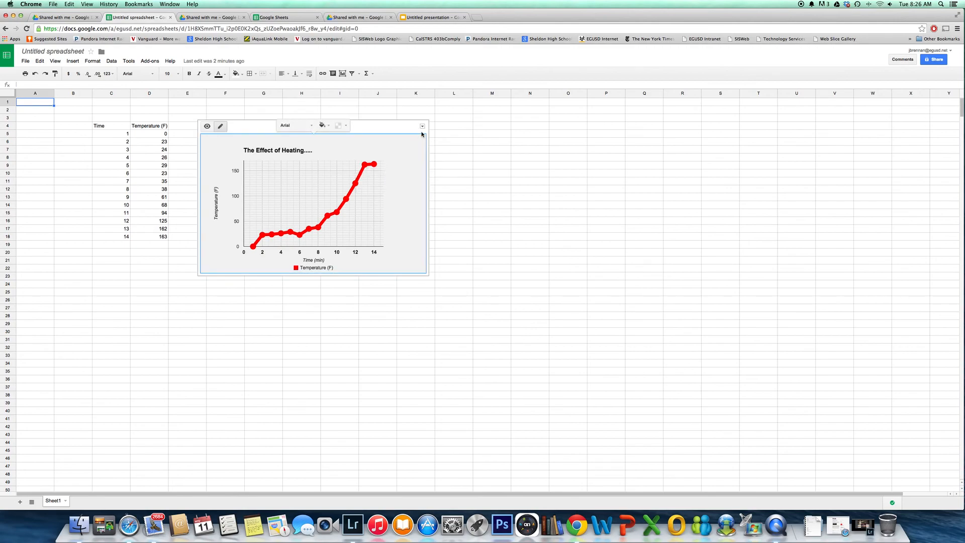
{"action": "left_click", "coordinate": [422, 126]}
{"action": "left_click", "coordinate": [397, 146]}
{"action": "left_click", "coordinate": [483, 147]}
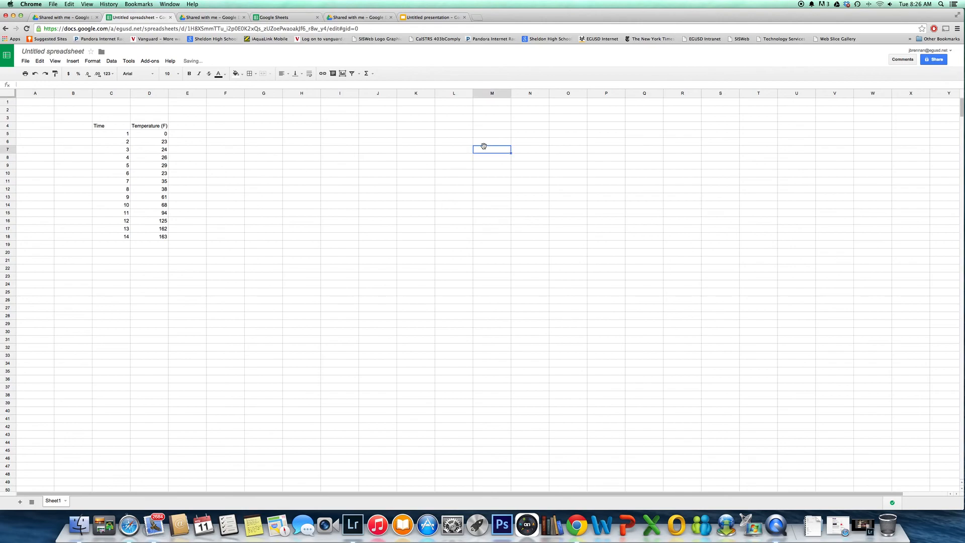
Enter the header Trial in G4 and number the trials 1 to 4 in the cells below it
{"action": "left_click", "coordinate": [270, 126]}
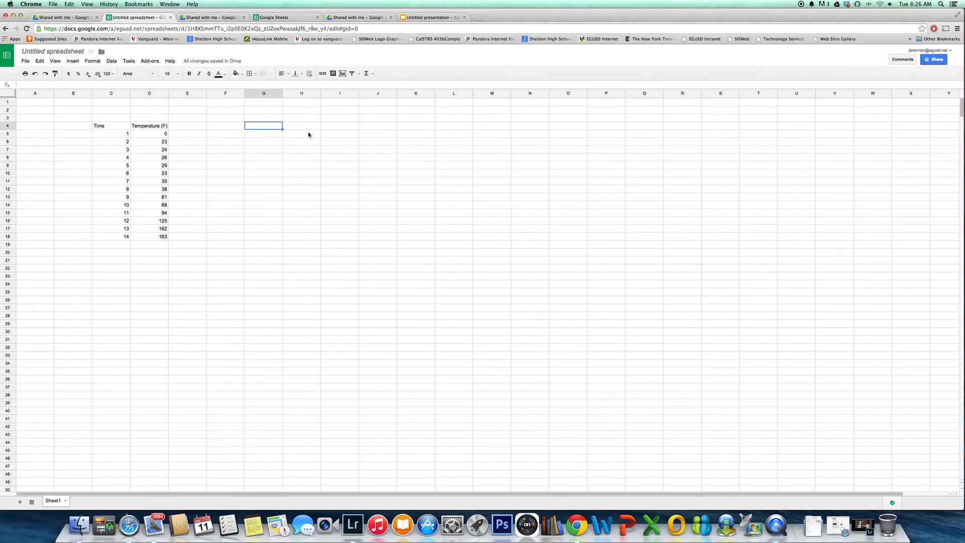
{"action": "type", "text": "Trial"}
{"action": "key", "text": "Tab"}
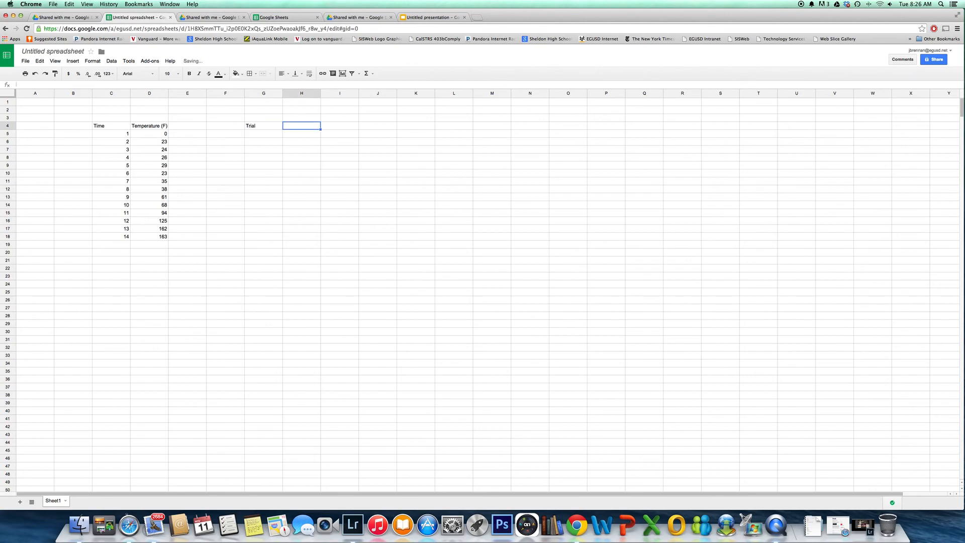
{"action": "left_click", "coordinate": [262, 134]}
{"action": "type", "text": "1"}
{"action": "key", "text": "Return"}
{"action": "type", "text": "2"}
{"action": "key", "text": "Return"}
{"action": "type", "text": "3"}
{"action": "key", "text": "Return"}
{"action": "type", "text": "4"}
{"action": "key", "text": "Return"}
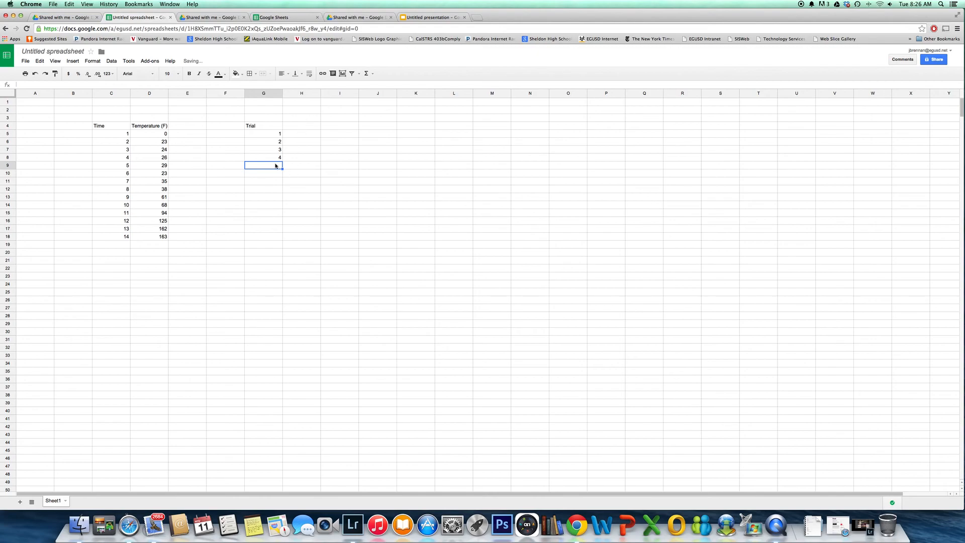
Label the row beneath trial 4 as Average in cell G9
{"action": "type", "text": "Ava"}
{"action": "key", "text": "BackSpace"}
{"action": "type", "text": "er"}
{"action": "key", "text": "BackSpace"}
{"action": "key", "text": "BackSpace"}
{"action": "key", "text": "BackSpace"}
{"action": "key", "text": "BackSpace"}
{"action": "left_click", "coordinate": [453, 135]}
{"action": "left_click", "coordinate": [261, 166]}
{"action": "type", "text": "Avera"}
{"action": "key", "text": "Tab"}
Enter the column headers Sample 1 in H4 and Sample 2 in I4, beside the Trial header
{"action": "left_click", "coordinate": [311, 130]}
{"action": "type", "text": "Sa"}
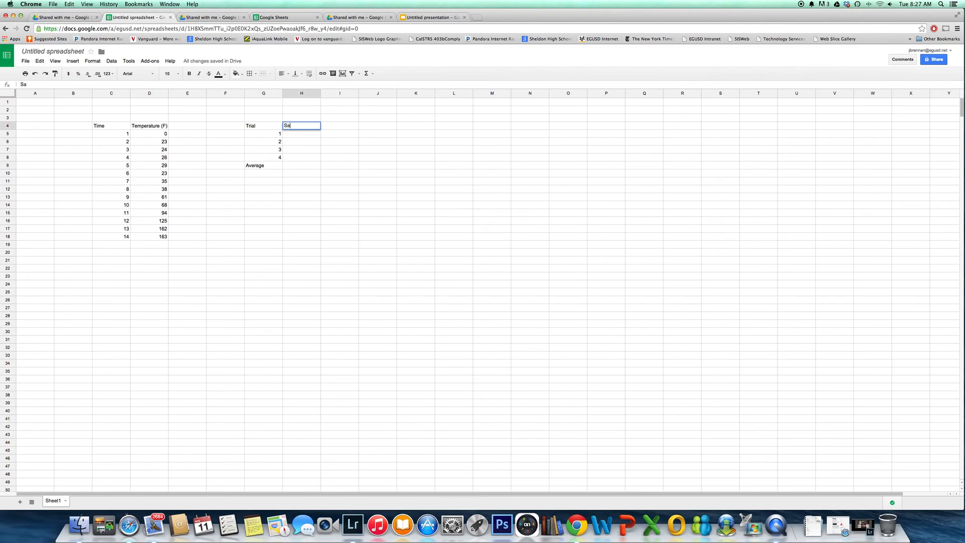
{"action": "type", "text": "mple 1"}
{"action": "key", "text": "Tab"}
{"action": "type", "text": "Sample"}
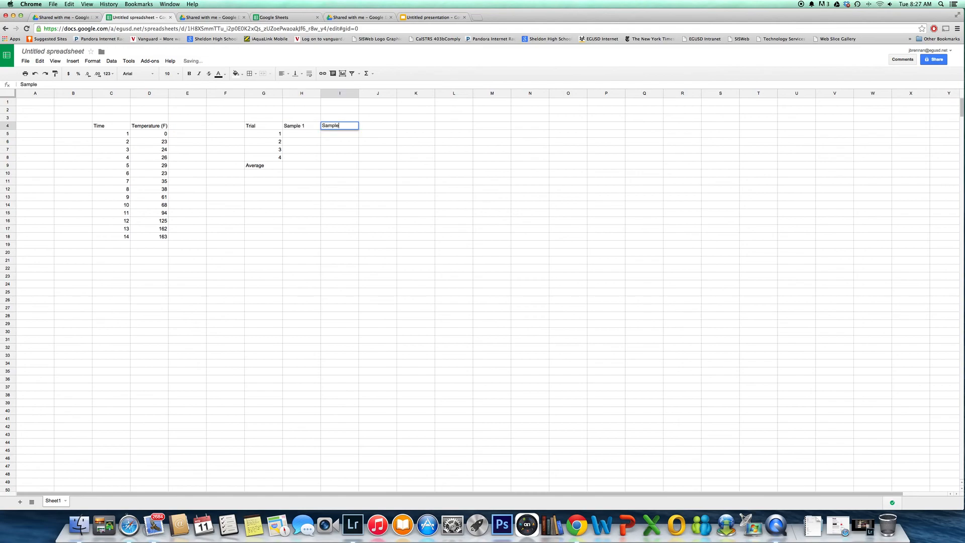
{"action": "type", "text": " 2"}
{"action": "key", "text": "Tab"}
Autofill the header series from Sample 1 and Sample 2 across row 4 through Sample 6 in column M
{"action": "type", "text": "Sampl"}
{"action": "key", "text": "BackSpace"}
{"action": "key", "text": "BackSpace"}
{"action": "key", "text": "BackSpace"}
{"action": "key", "text": "BackSpace"}
{"action": "key", "text": "BackSpace"}
{"action": "left_click", "coordinate": [420, 173]}
{"action": "left_click_drag", "start_coordinate": [301, 126], "coordinate": [334, 127]}
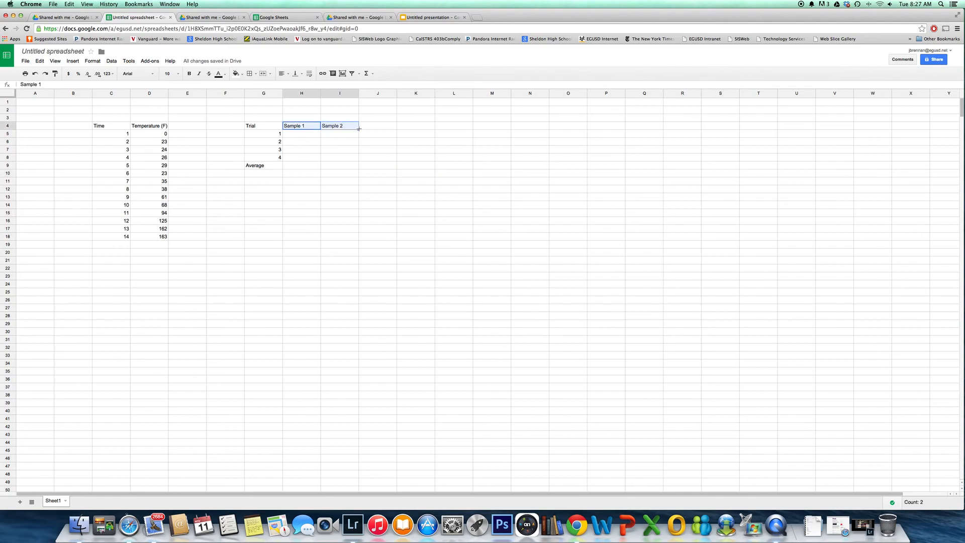
{"action": "left_click_drag", "start_coordinate": [358, 130], "coordinate": [493, 121]}
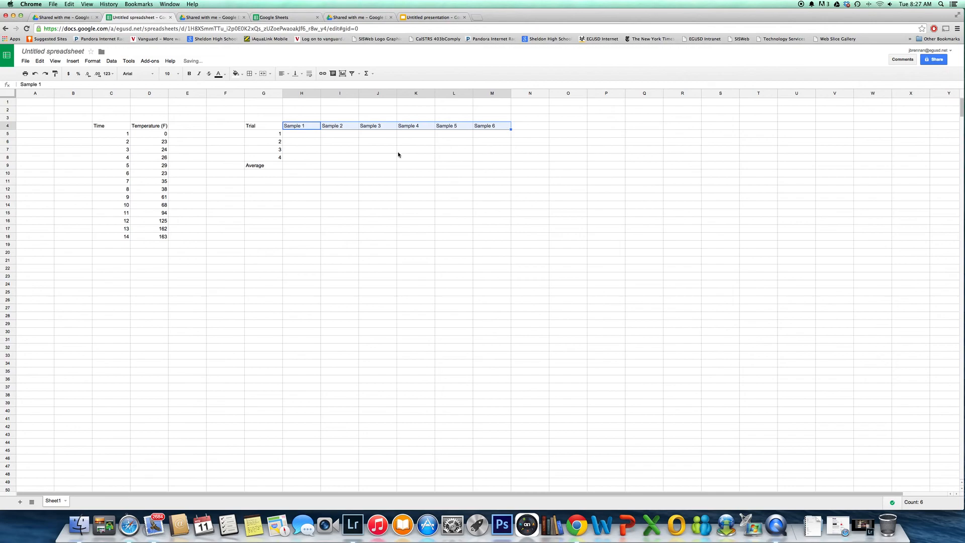
Enter the Sample 1 values 2, 5, 6 and 3 for trials 1 to 4
{"action": "left_click", "coordinate": [307, 133]}
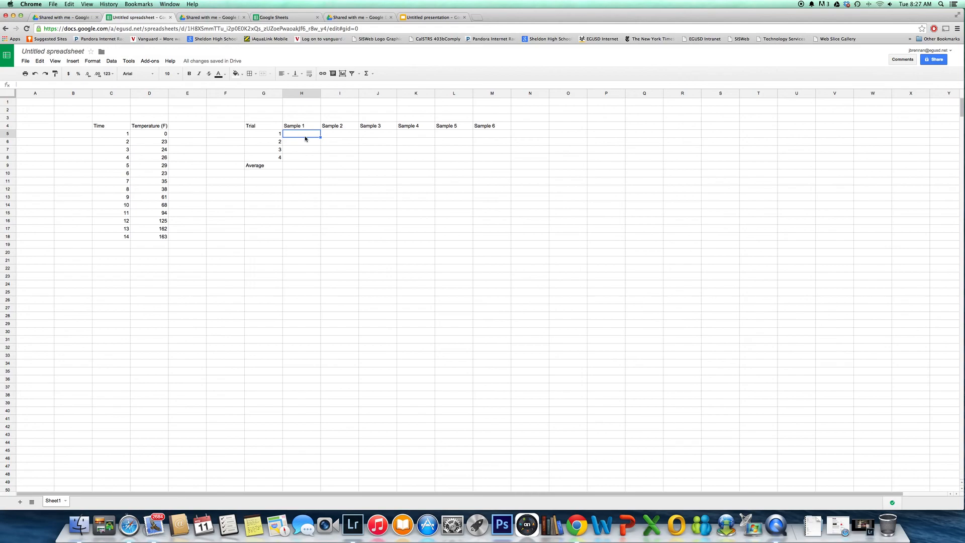
{"action": "type", "text": "2"}
{"action": "key", "text": "Return"}
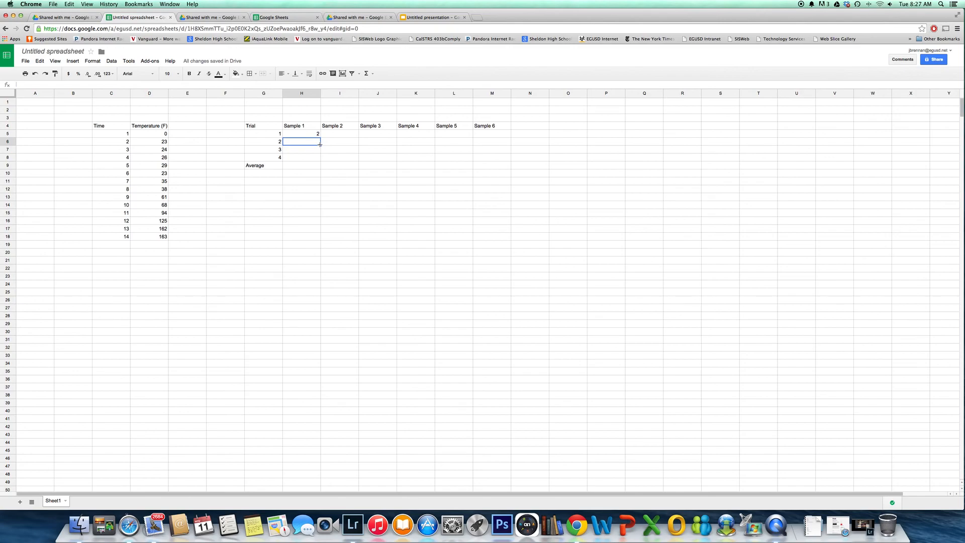
{"action": "type", "text": "5"}
{"action": "key", "text": "Return"}
{"action": "type", "text": "6"}
{"action": "key", "text": "Return"}
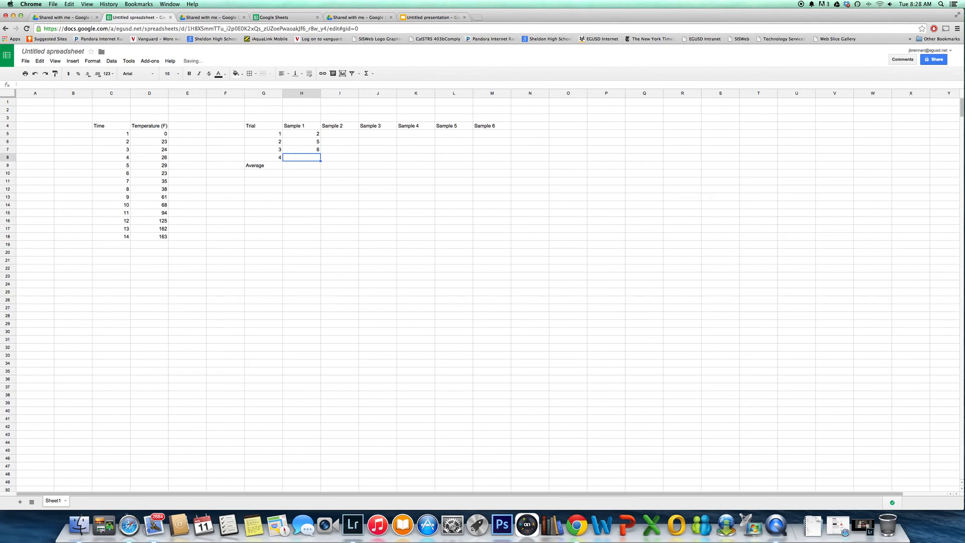
{"action": "type", "text": "3"}
{"action": "key", "text": "Return"}
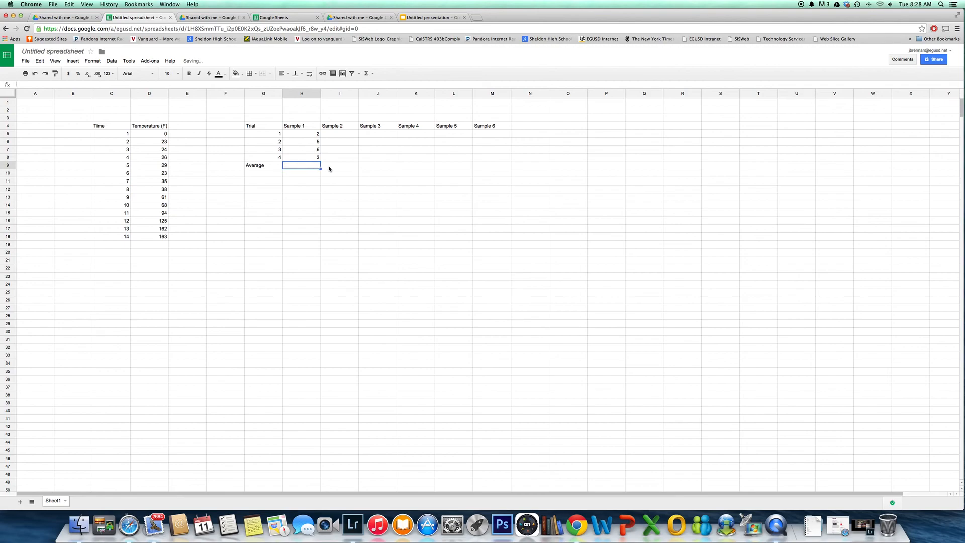
Fill in the Sample 2 column with 4, 5, 4 and 6 for the four trials
{"action": "left_click", "coordinate": [342, 133]}
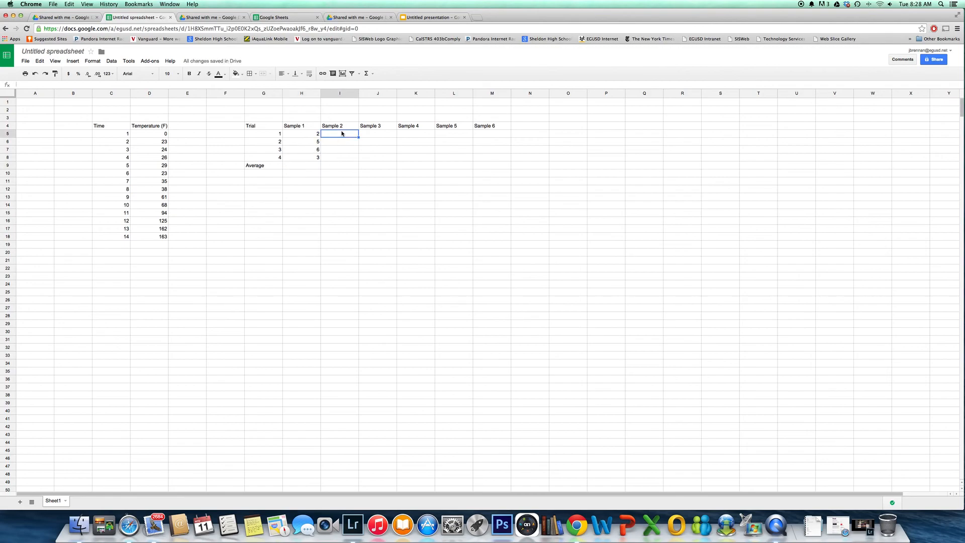
{"action": "type", "text": "4"}
{"action": "key", "text": "Return"}
{"action": "type", "text": "5"}
{"action": "key", "text": "Return"}
{"action": "type", "text": "4"}
{"action": "key", "text": "Return"}
{"action": "type", "text": "6"}
{"action": "key", "text": "Return"}
Fill in the Sample 3 column with 3, 2, 1 and 1 for the four trials
{"action": "left_click", "coordinate": [376, 133]}
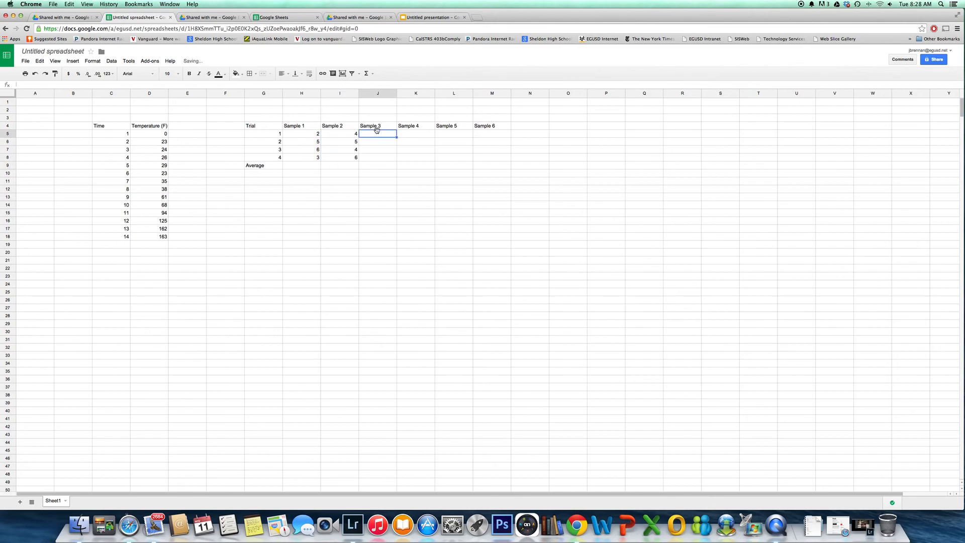
{"action": "type", "text": "3"}
{"action": "key", "text": "Return"}
{"action": "type", "text": "2"}
{"action": "key", "text": "Return"}
{"action": "type", "text": "1"}
{"action": "key", "text": "Return"}
{"action": "type", "text": "1"}
{"action": "key", "text": "Return"}
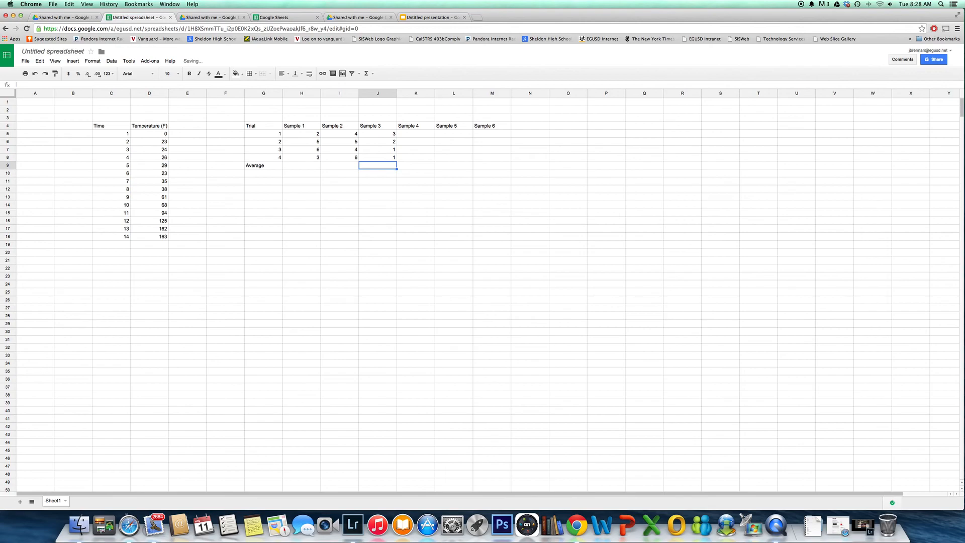
Calculate the Sample 1 average in H9 with AVERAGE over H5:H8, and fill the formula across to Sample 3
{"action": "left_click", "coordinate": [303, 166]}
{"action": "type", "text": "="}
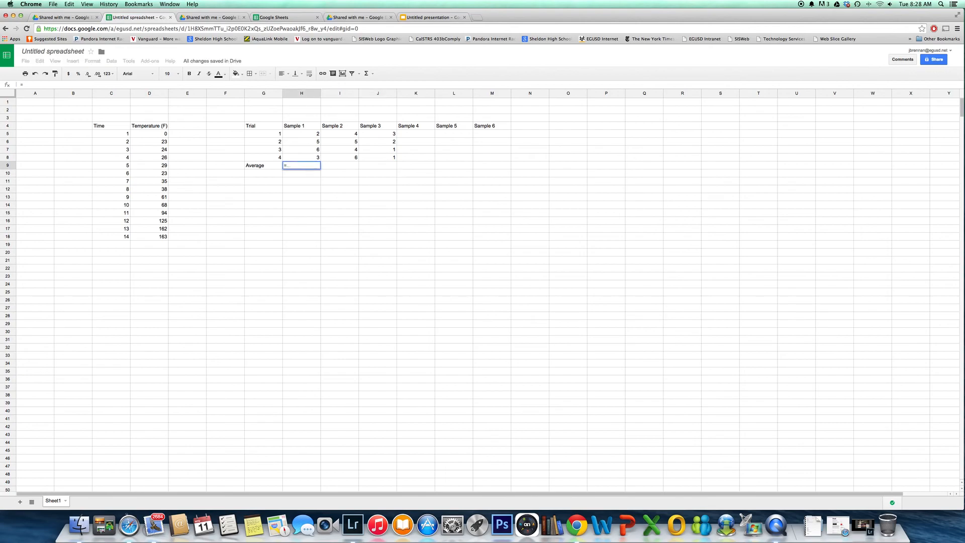
{"action": "type", "text": "av"}
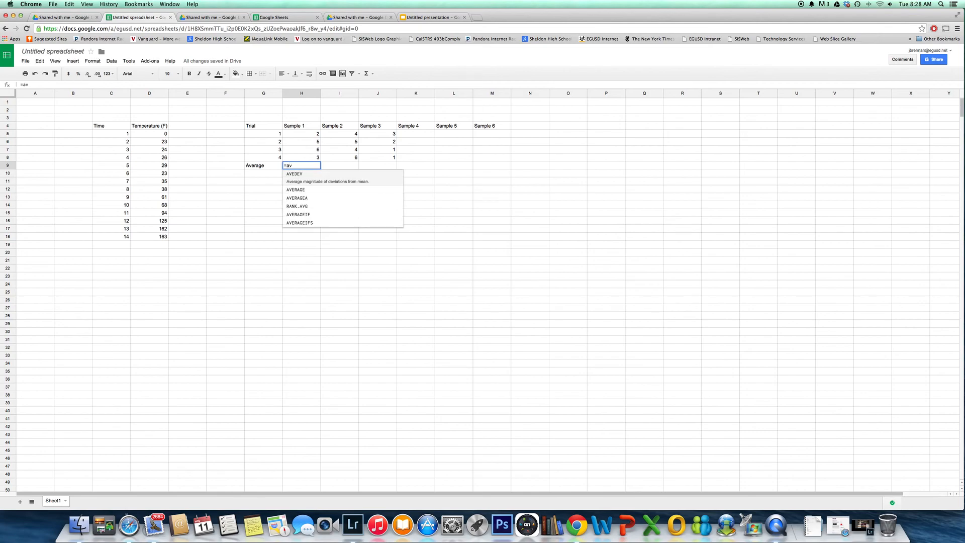
{"action": "left_click", "coordinate": [300, 184]}
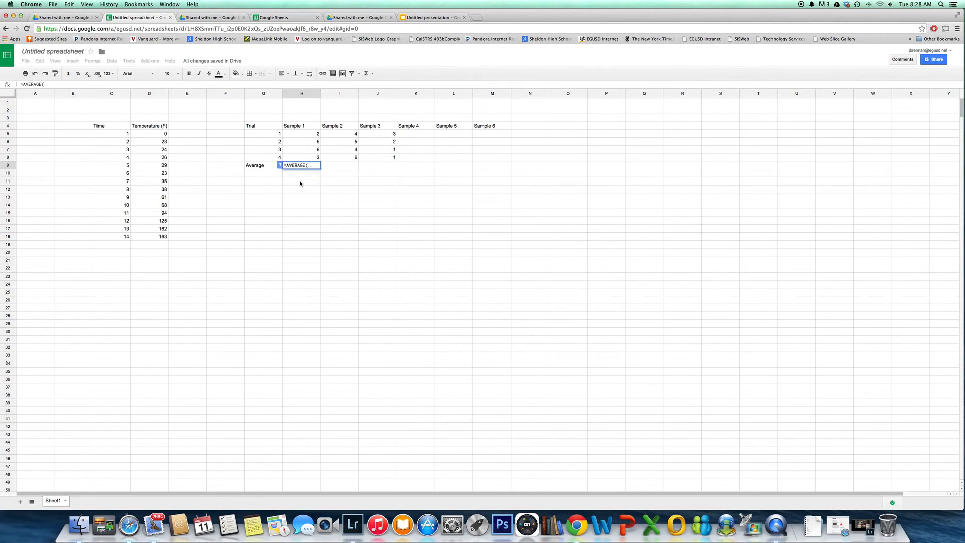
{"action": "left_click_drag", "start_coordinate": [317, 135], "coordinate": [314, 160]}
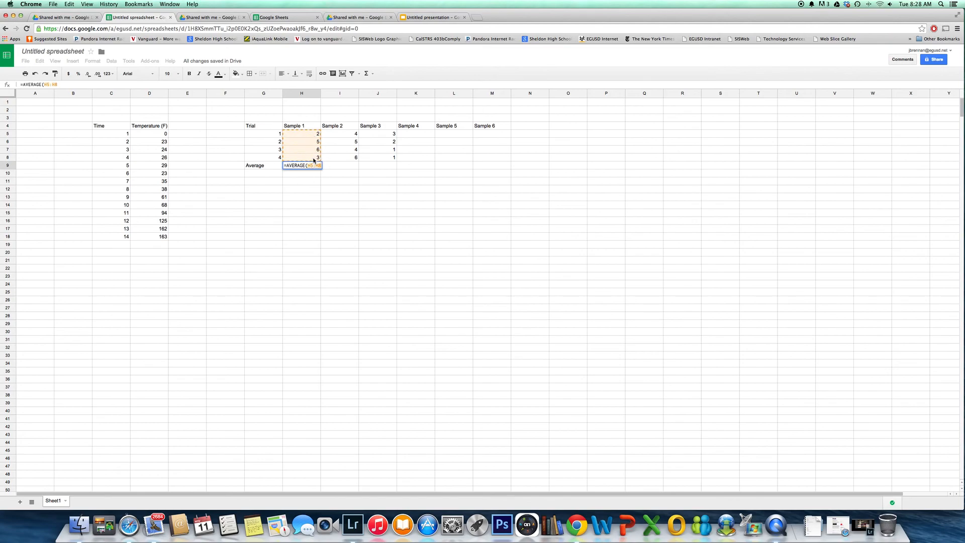
{"action": "key", "text": "Return"}
{"action": "left_click", "coordinate": [309, 164]}
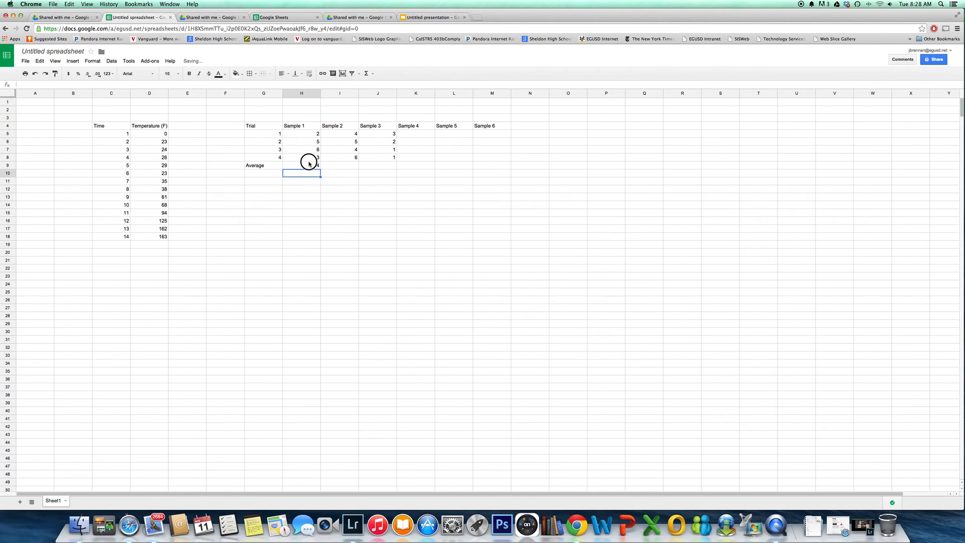
{"action": "left_click_drag", "start_coordinate": [320, 169], "coordinate": [395, 170]}
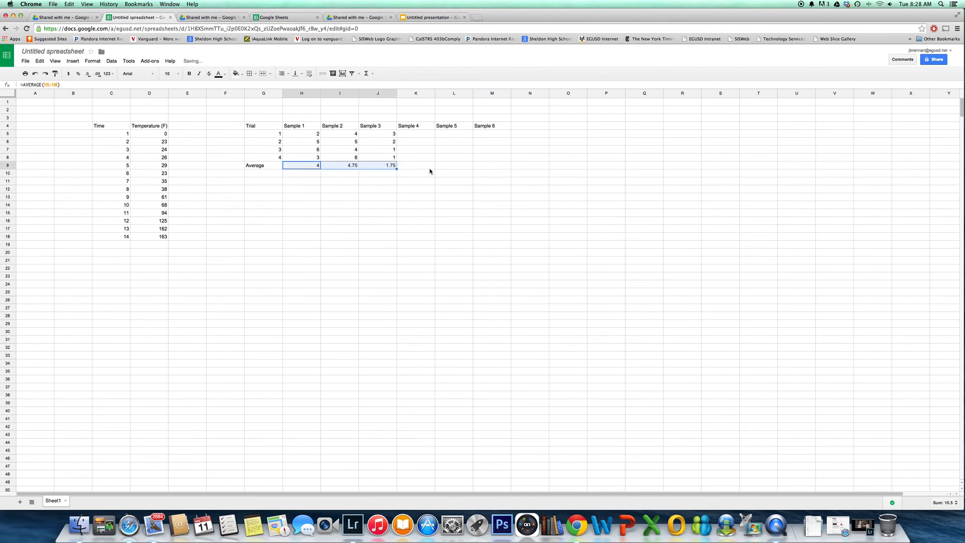
Delete the unused headers Sample 4, Sample 5 and Sample 6 from K4:M4
{"action": "left_click", "coordinate": [428, 197]}
{"action": "left_click_drag", "start_coordinate": [407, 127], "coordinate": [490, 128]}
{"action": "key", "text": "Delete"}
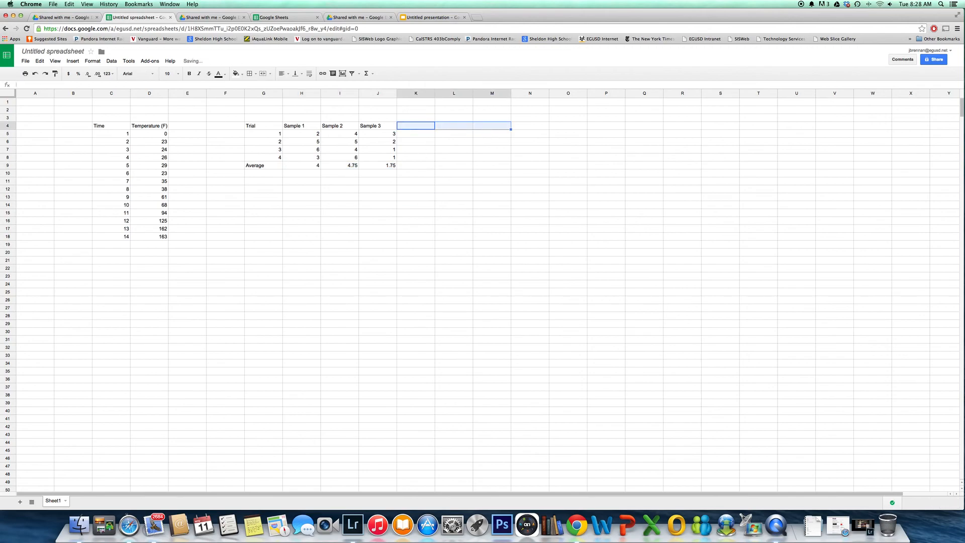
{"action": "left_click", "coordinate": [491, 165]}
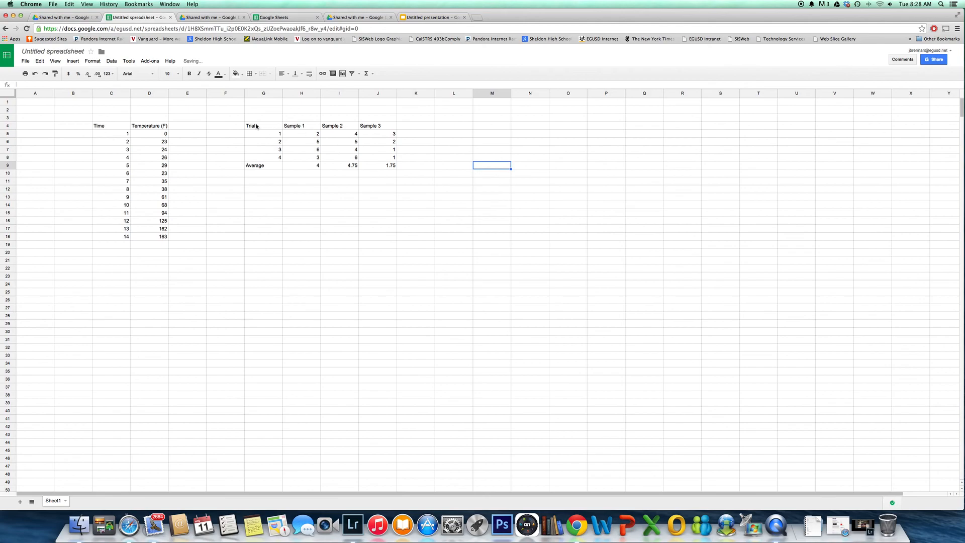
Apply all borders to the trial table in G4:J9
{"action": "left_click_drag", "start_coordinate": [255, 127], "coordinate": [395, 170]}
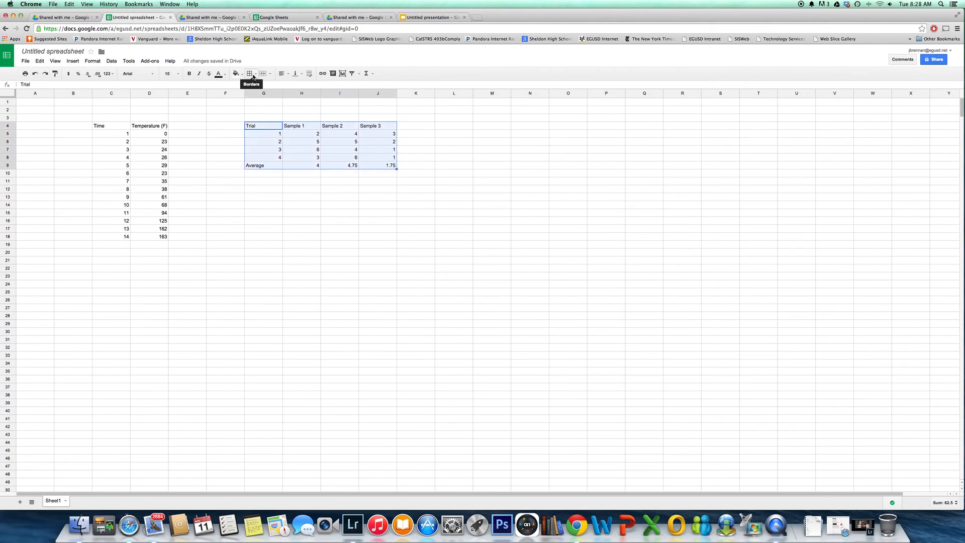
{"action": "left_click", "coordinate": [250, 74]}
{"action": "left_click", "coordinate": [254, 89]}
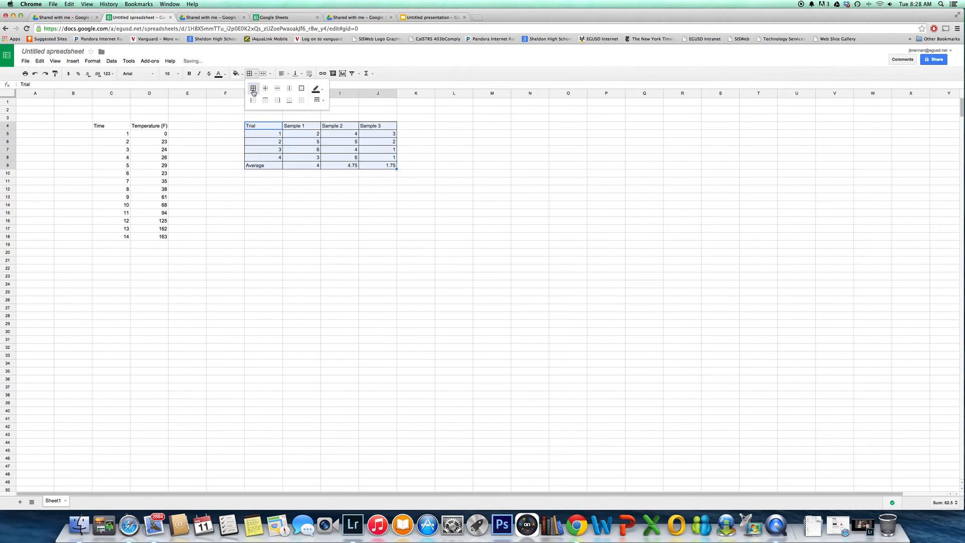
{"action": "left_click", "coordinate": [409, 189]}
Make the table's header row, from Trial to Sample 3, bold
{"action": "left_click", "coordinate": [263, 126]}
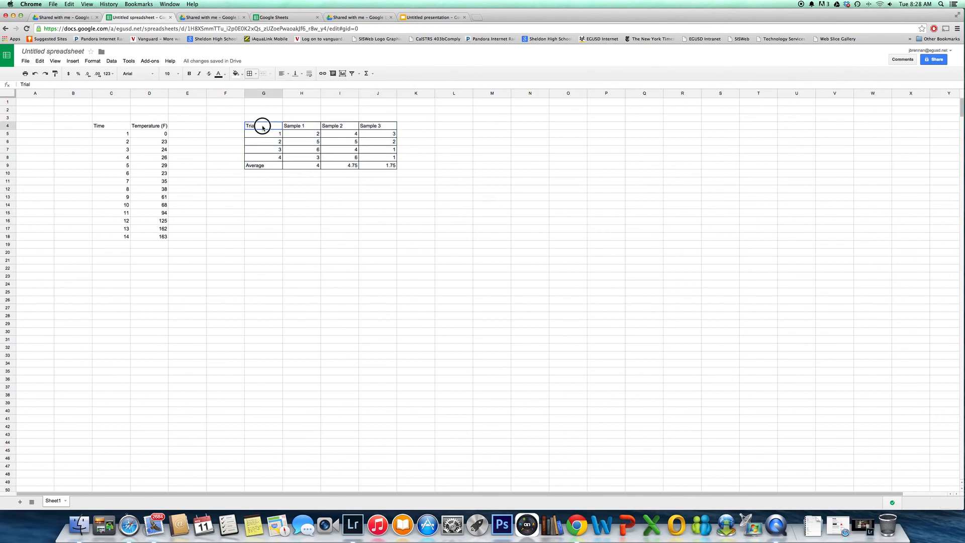
{"action": "left_click_drag", "start_coordinate": [383, 127], "coordinate": [261, 129]}
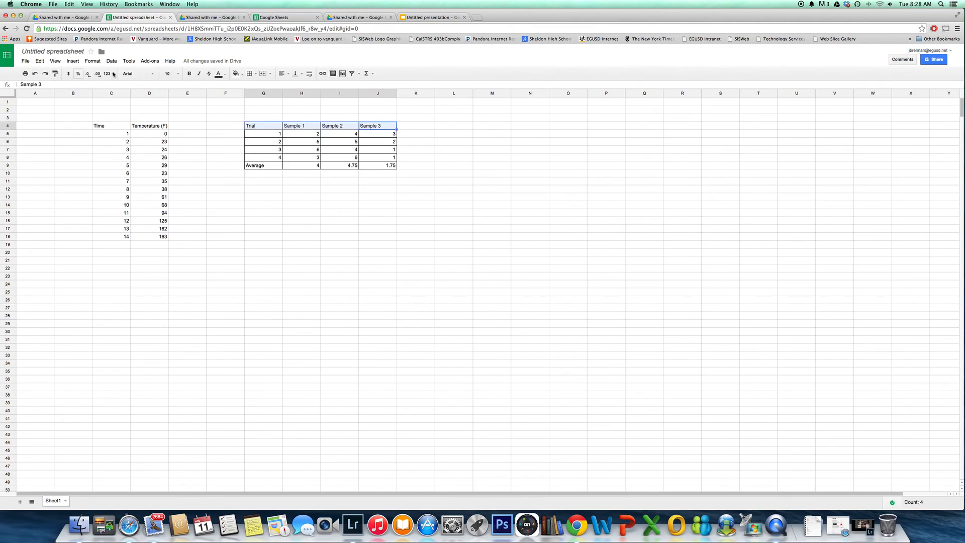
{"action": "left_click", "coordinate": [190, 74]}
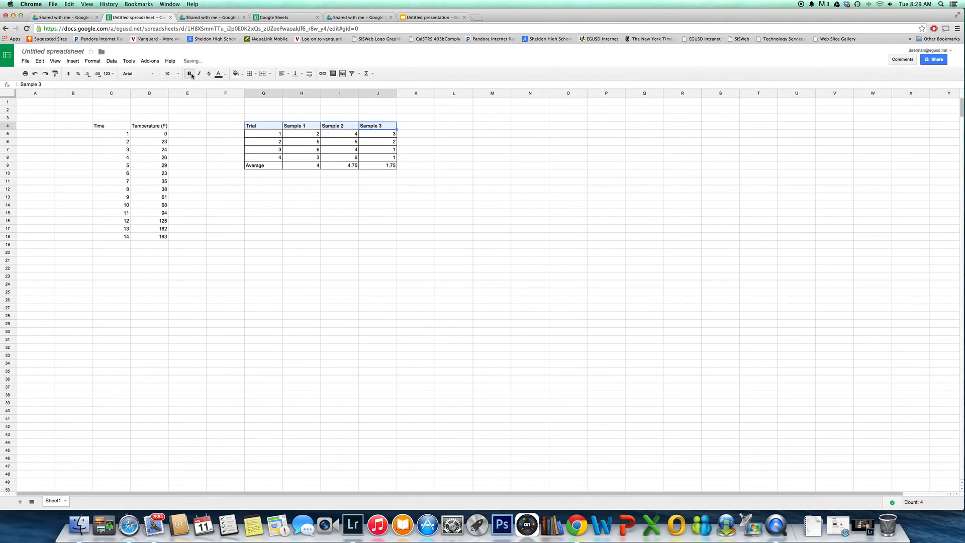
{"action": "left_click", "coordinate": [256, 74]}
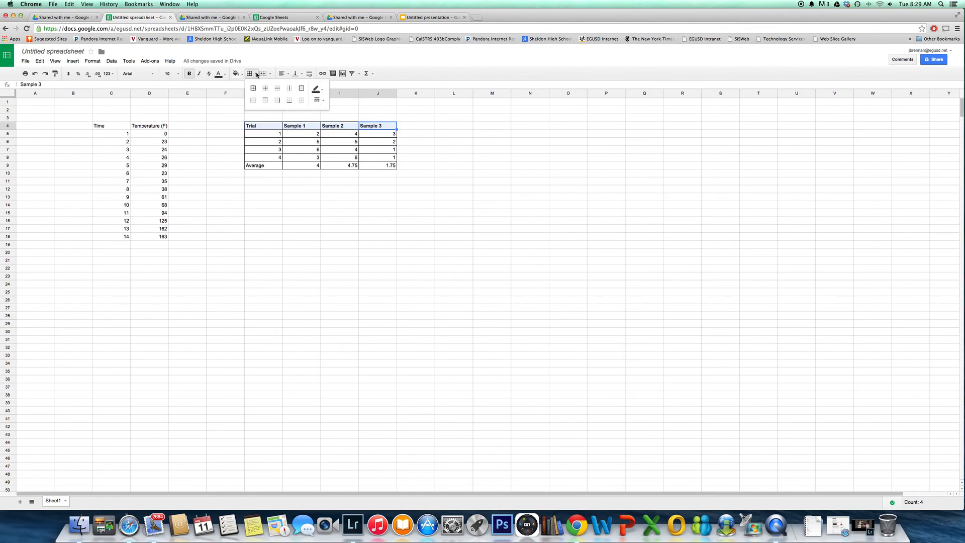
{"action": "left_click", "coordinate": [316, 88]}
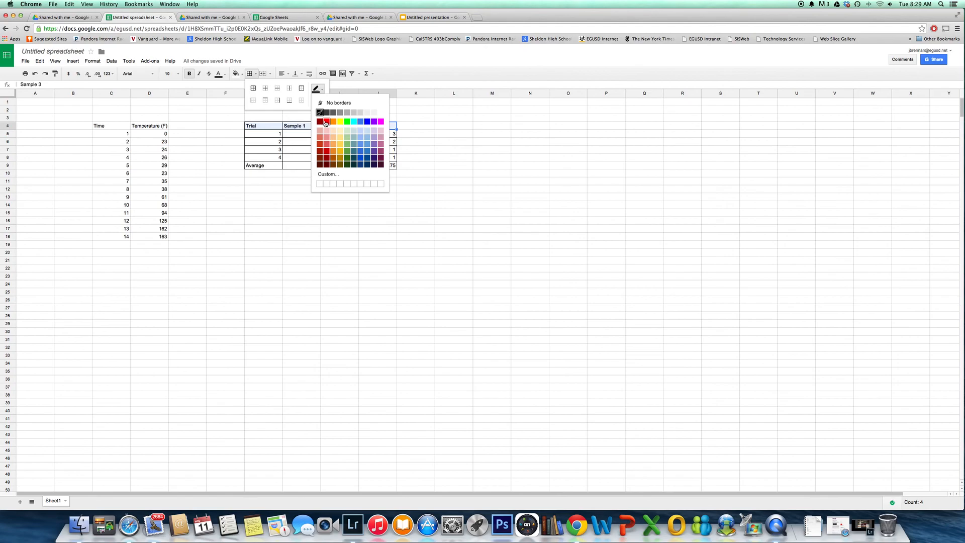
{"action": "left_click", "coordinate": [325, 122]}
{"action": "left_click", "coordinate": [452, 124]}
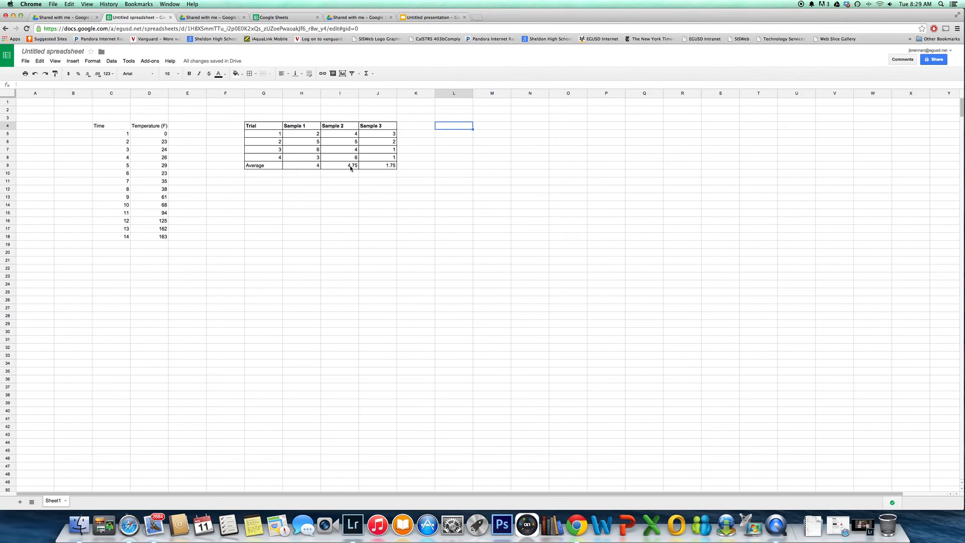
Copy the Average row G9:J9 and paste it as values only into L5:O5
{"action": "left_click_drag", "start_coordinate": [269, 168], "coordinate": [379, 169]}
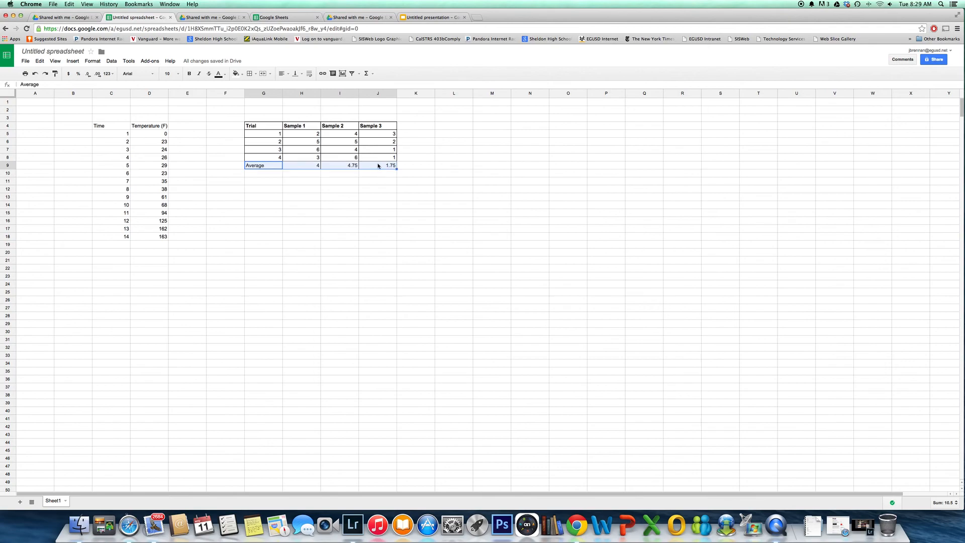
{"action": "right_click", "coordinate": [378, 165]}
{"action": "left_click", "coordinate": [388, 181]}
{"action": "right_click", "coordinate": [457, 134]}
{"action": "mouse_move", "coordinate": [491, 173]}
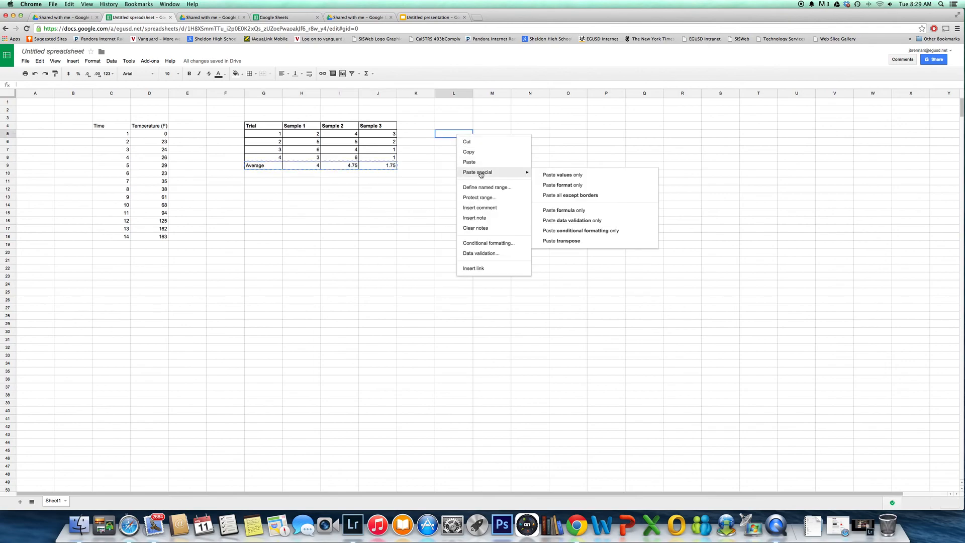
{"action": "left_click", "coordinate": [591, 176]}
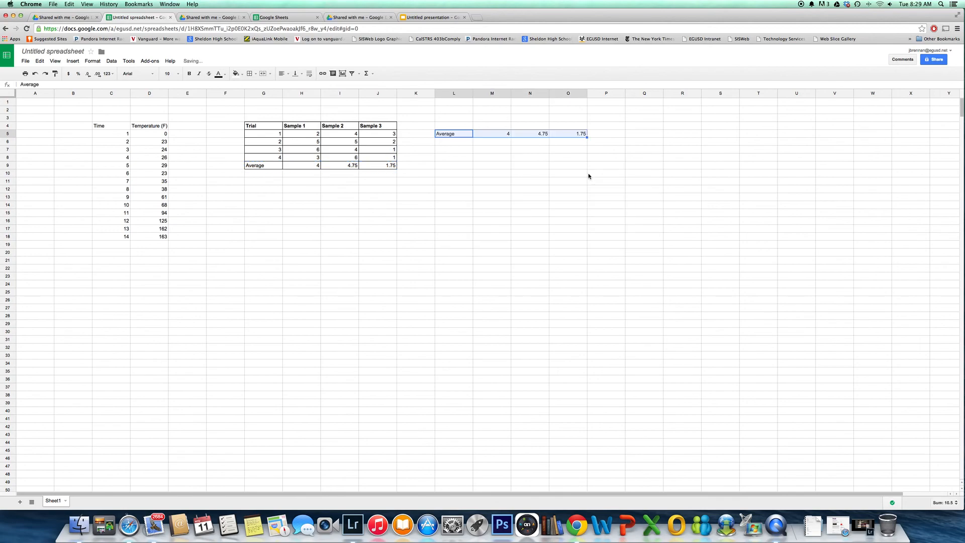
Try a regular paste of the copied Average row at L8, and undo that paste
{"action": "right_click", "coordinate": [458, 157]}
{"action": "mouse_move", "coordinate": [492, 196]}
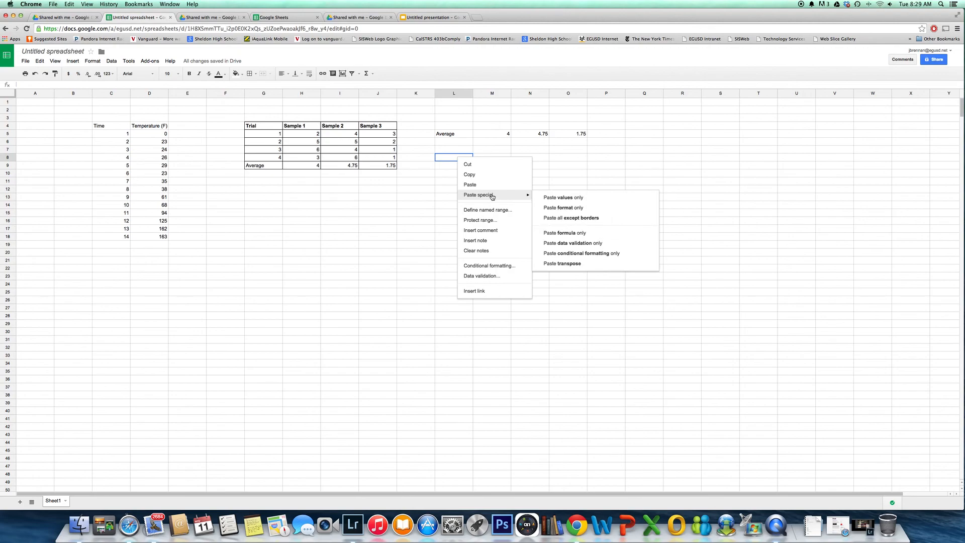
{"action": "left_click", "coordinate": [494, 187]}
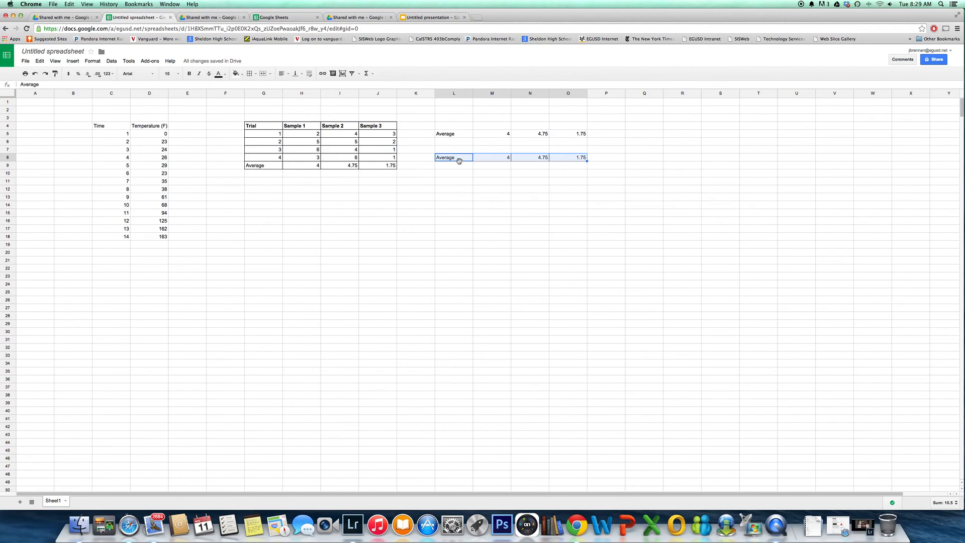
{"action": "key", "text": "super+z"}
Try a regular paste of the Average row at Q7, undo it, and check the Sample 3 average formula
{"action": "right_click", "coordinate": [638, 150]}
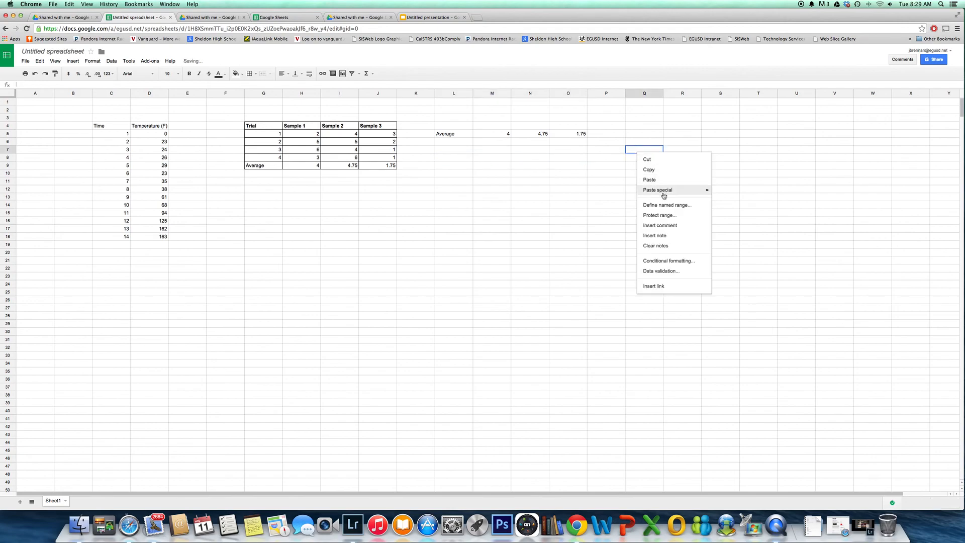
{"action": "left_click", "coordinate": [655, 180]}
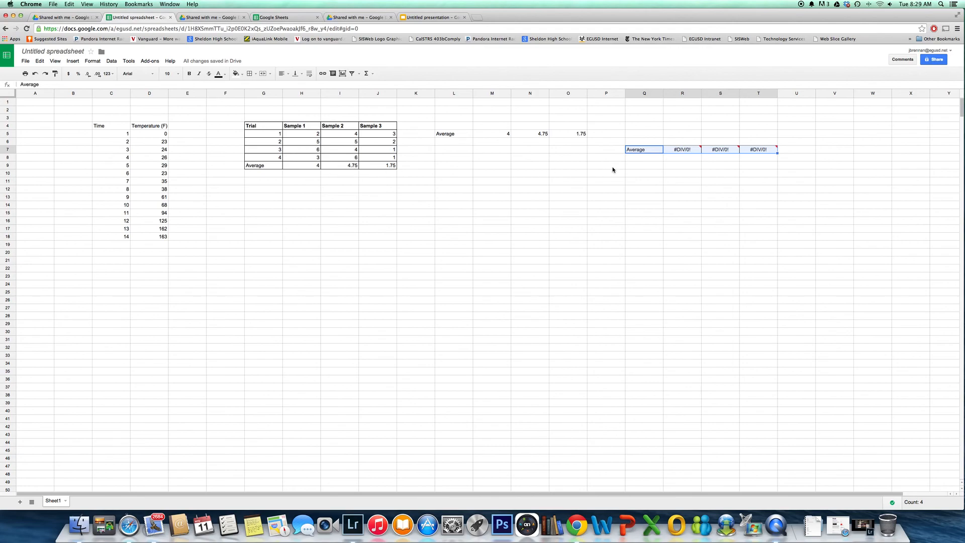
{"action": "scroll", "coordinate": [613, 170], "scroll_direction": "right", "scroll_amount": 2}
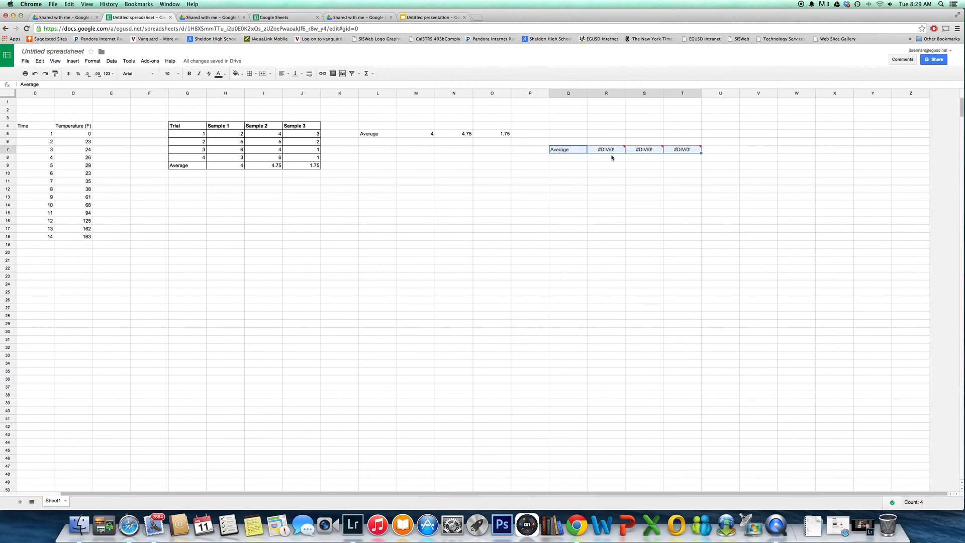
{"action": "key", "text": "super+z"}
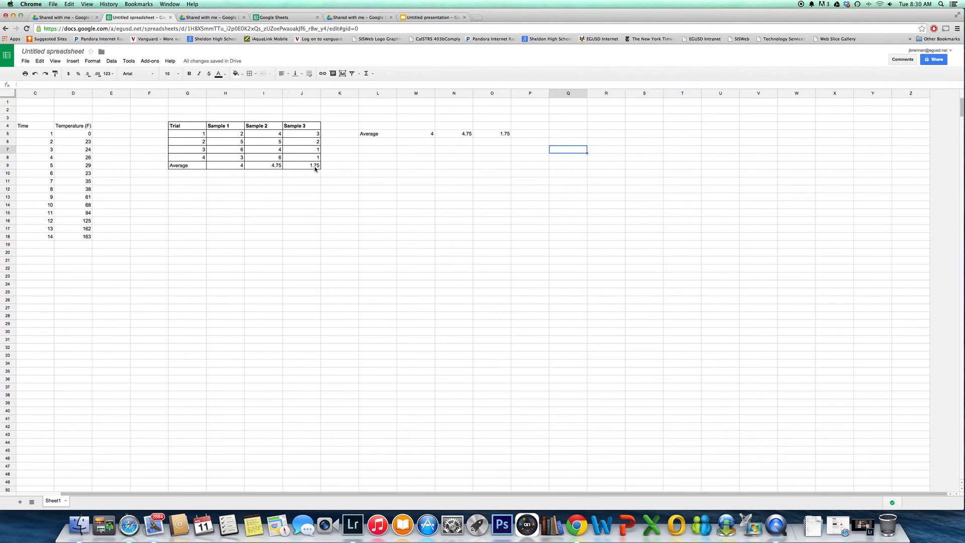
{"action": "left_click", "coordinate": [295, 165]}
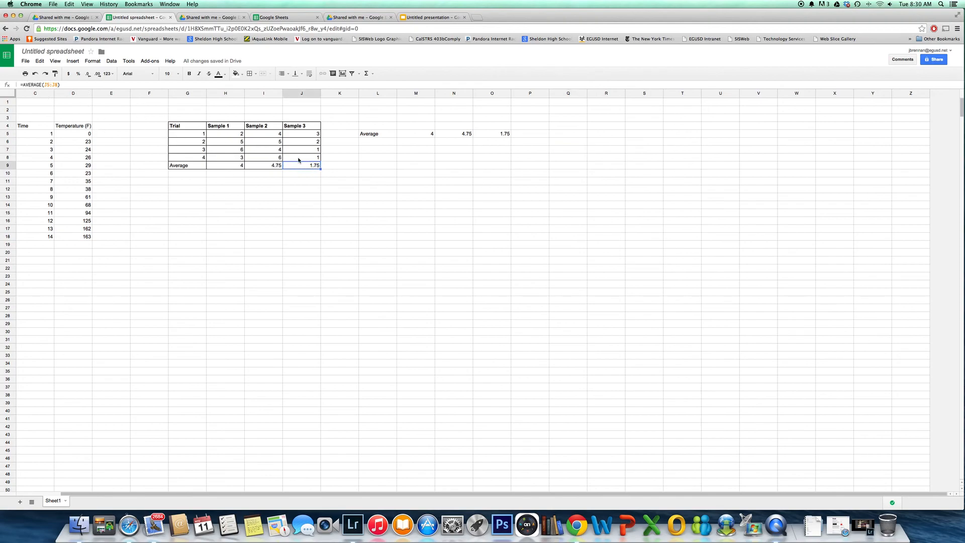
{"action": "left_click", "coordinate": [465, 175]}
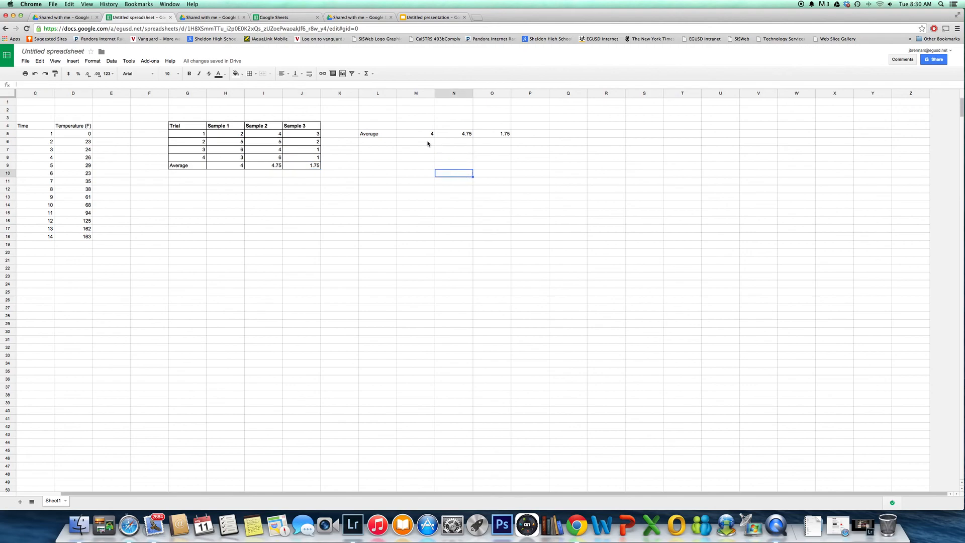
Copy the table headers from G4:J4 and paste them above the pasted averages in L4:O4
{"action": "left_click_drag", "start_coordinate": [173, 126], "coordinate": [308, 128]}
{"action": "right_click", "coordinate": [308, 127]}
{"action": "left_click", "coordinate": [316, 144]}
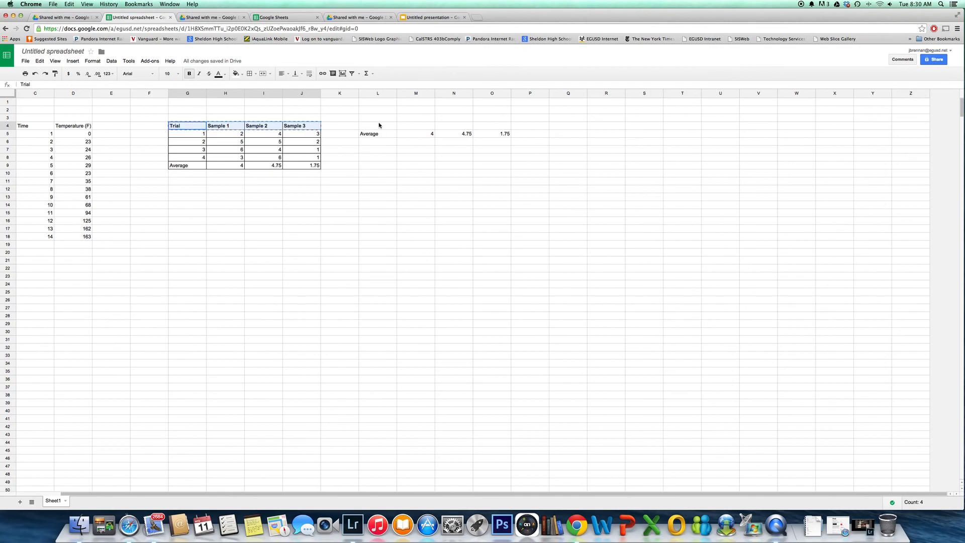
{"action": "right_click", "coordinate": [379, 125]}
{"action": "left_click", "coordinate": [402, 152]}
{"action": "left_click", "coordinate": [561, 176]}
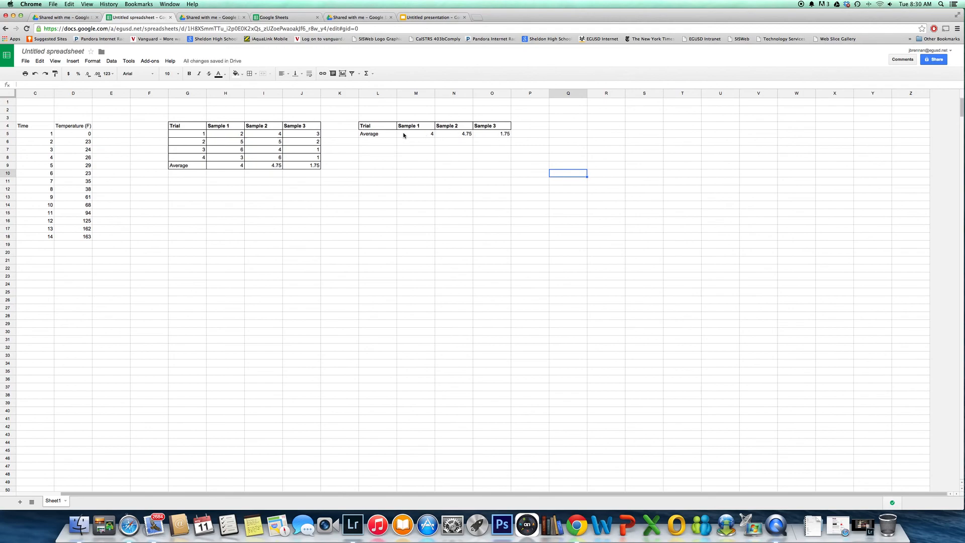
Clear the Trial label from cell L4 of the averages table
{"action": "left_click", "coordinate": [374, 128]}
{"action": "key", "text": "Delete"}
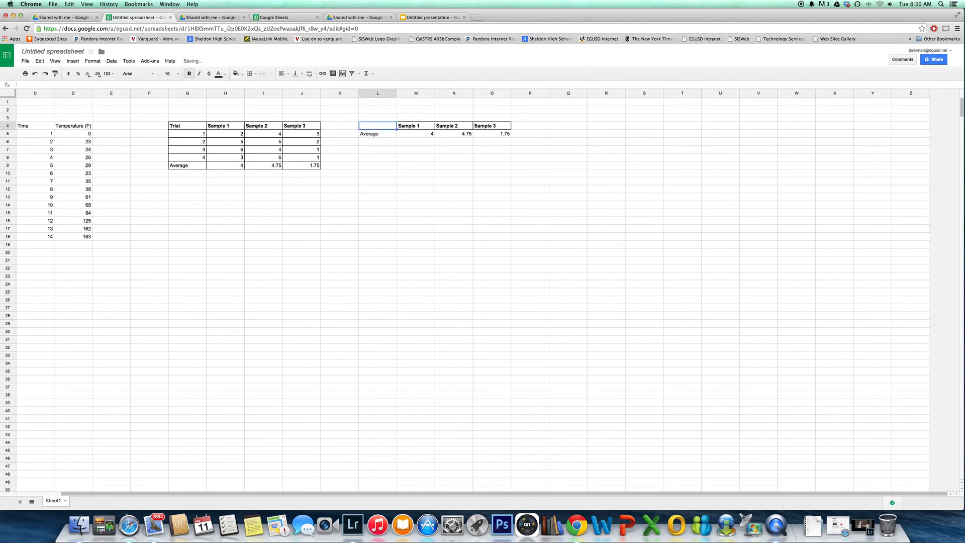
{"action": "left_click", "coordinate": [513, 173]}
Set up a column chart from the averages in L4:O5, with rows and columns switched
{"action": "left_click_drag", "start_coordinate": [383, 127], "coordinate": [488, 136]}
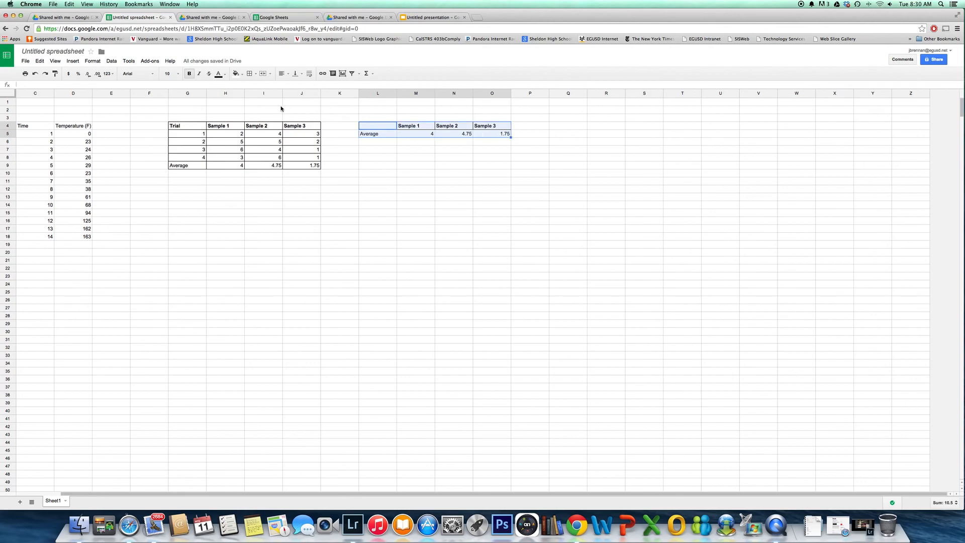
{"action": "left_click", "coordinate": [344, 75]}
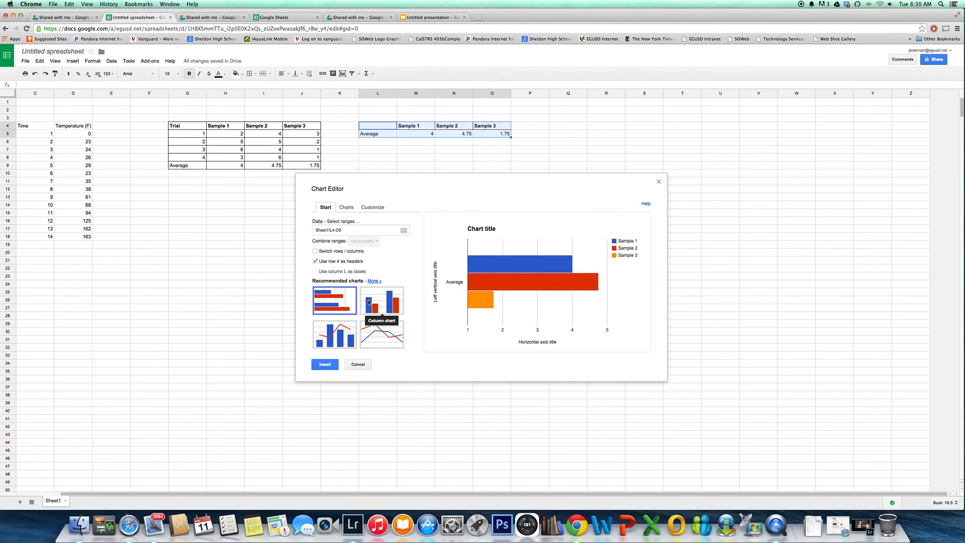
{"action": "left_click", "coordinate": [384, 308]}
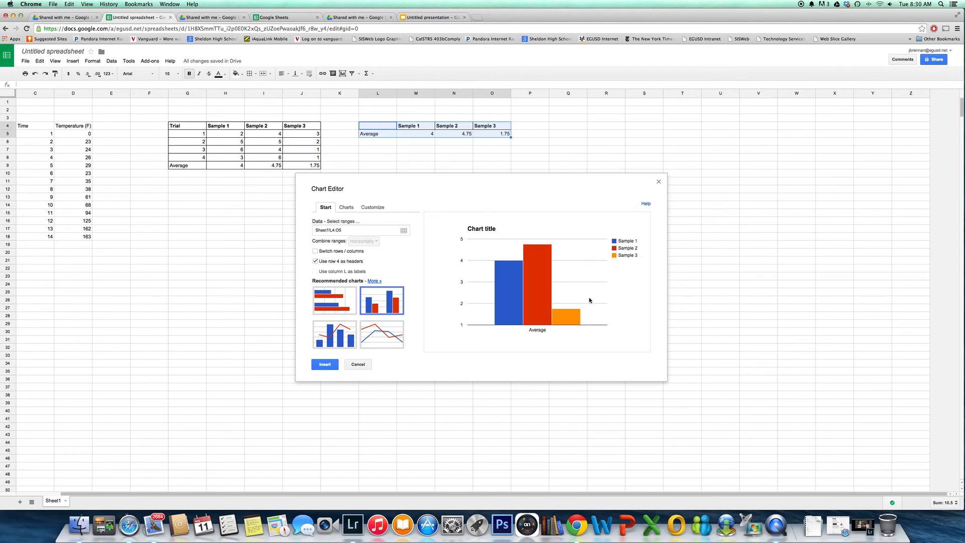
{"action": "left_click", "coordinate": [315, 252]}
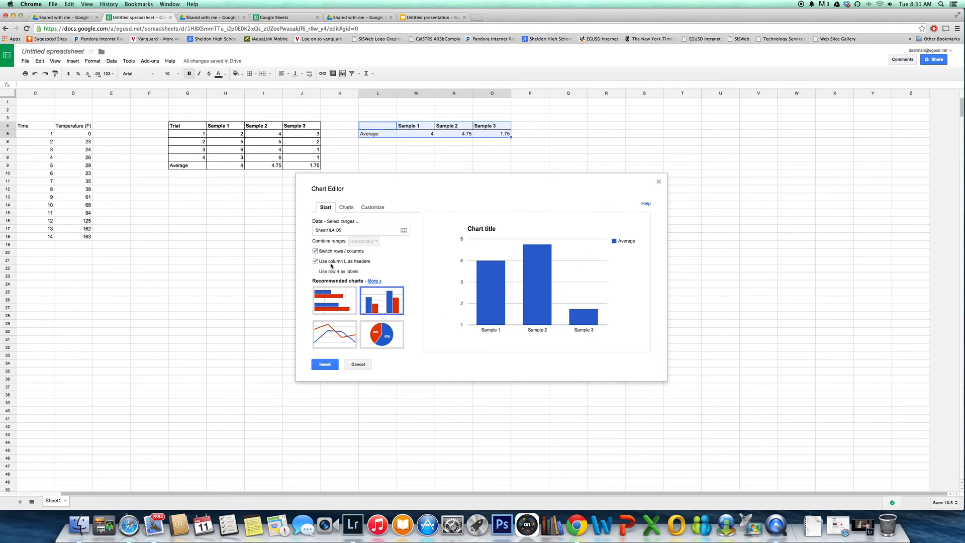
Set the chart title to "Calories of different foods"
{"action": "left_click", "coordinate": [377, 208]}
{"action": "left_click", "coordinate": [335, 255]}
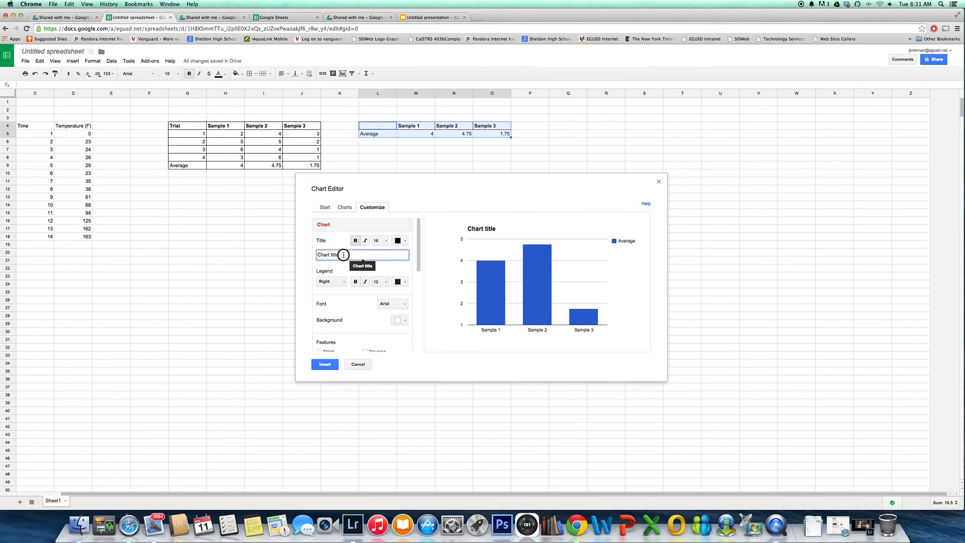
{"action": "type", "text": "THe"}
{"action": "key", "text": "BackSpace"}
{"action": "key", "text": "BackSpace"}
{"action": "key", "text": "BackSpace"}
{"action": "type", "text": "Calories of differe"}
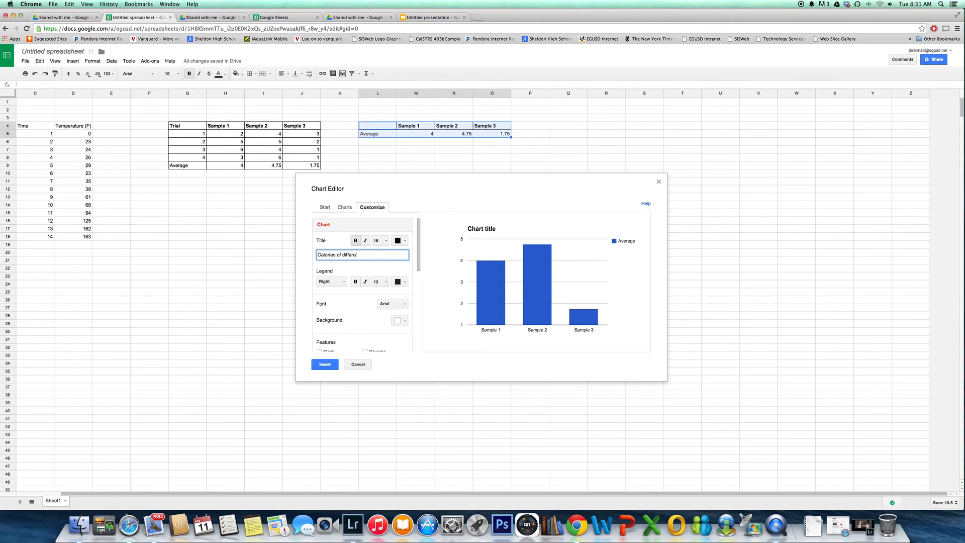
{"action": "type", "text": "nent foods"}
Replace the headers in M4:O4 with Doritos, Cheetos and Taco
{"action": "left_click", "coordinate": [423, 126]}
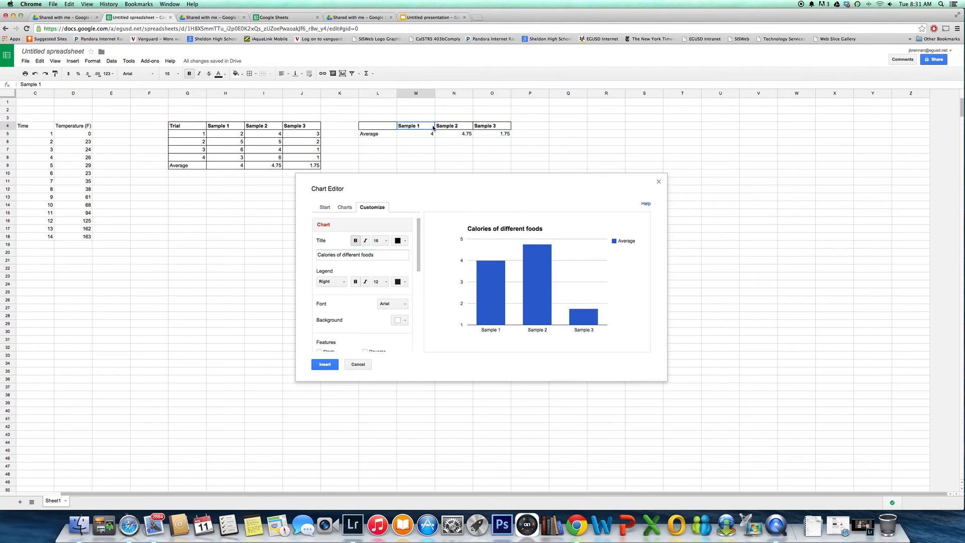
{"action": "type", "text": "Doritos"}
{"action": "key", "text": "Tab"}
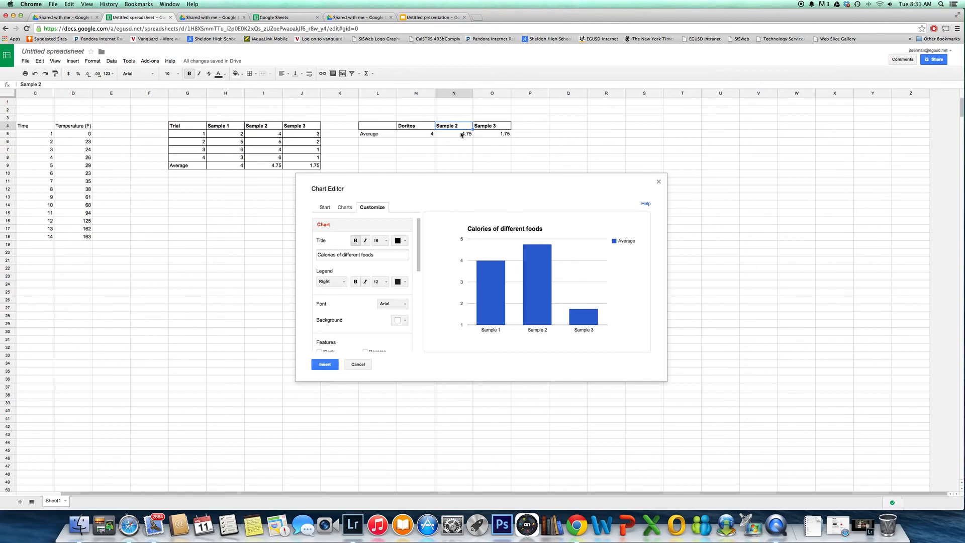
{"action": "type", "text": "Cheetos"}
{"action": "key", "text": "Tab"}
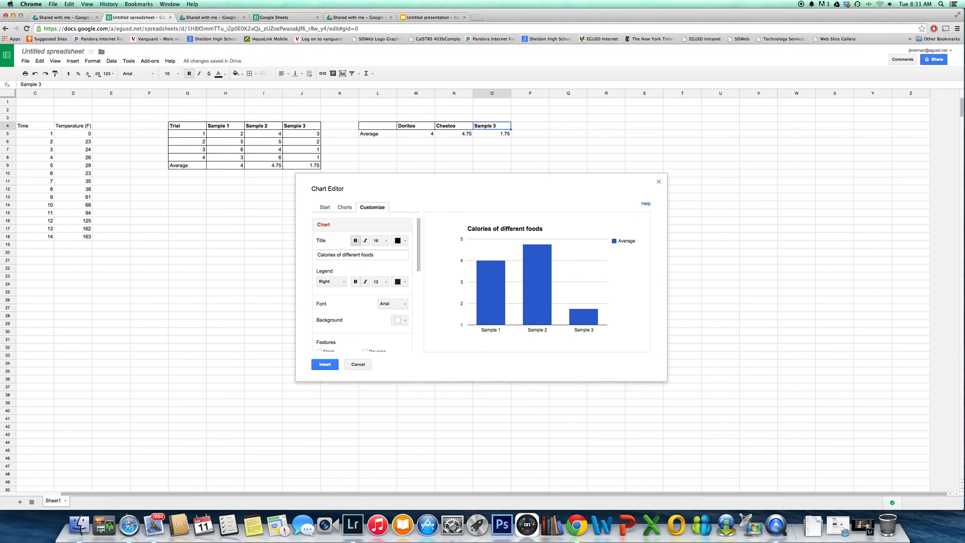
{"action": "type", "text": "Taco"}
{"action": "key", "text": "Return"}
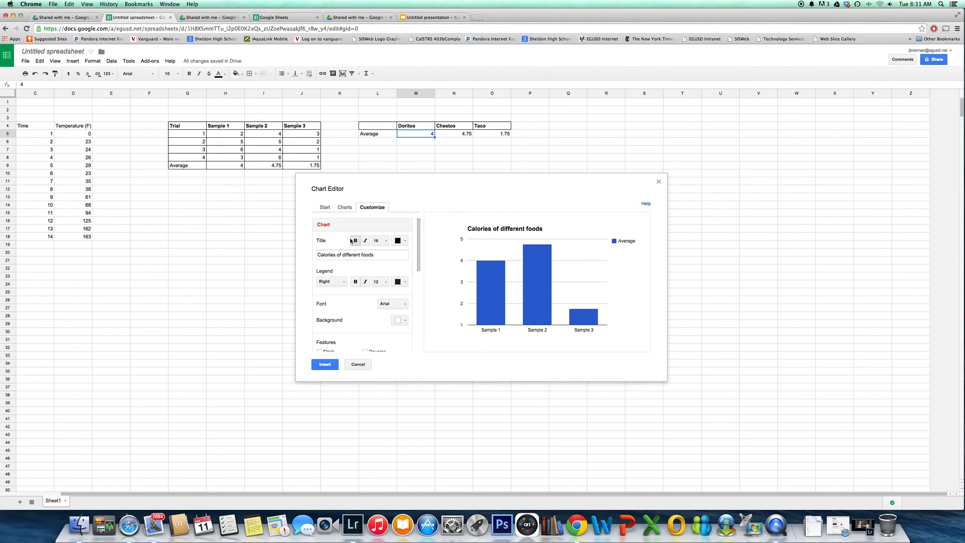
Insert the column chart into the sheet and move it below the averages table
{"action": "left_click", "coordinate": [327, 363]}
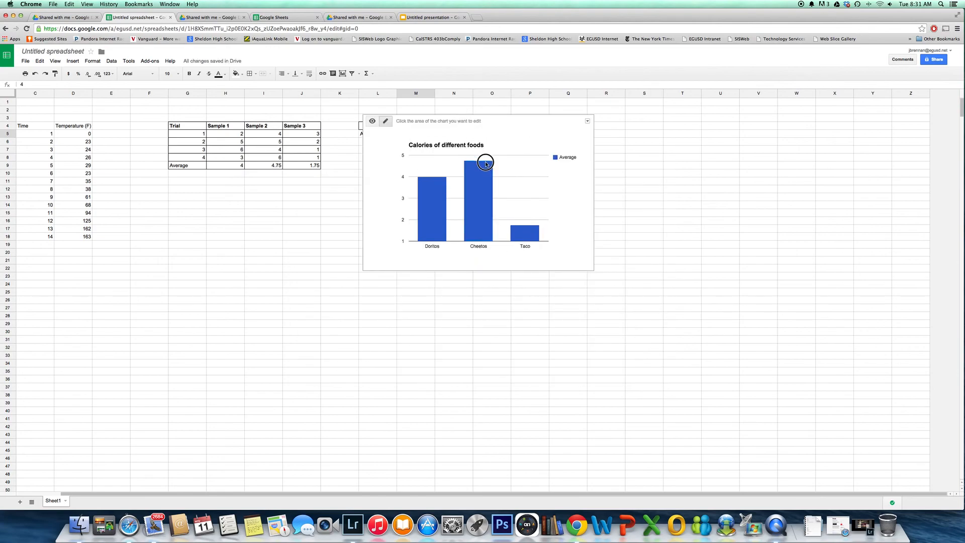
{"action": "left_click_drag", "start_coordinate": [524, 124], "coordinate": [486, 189]}
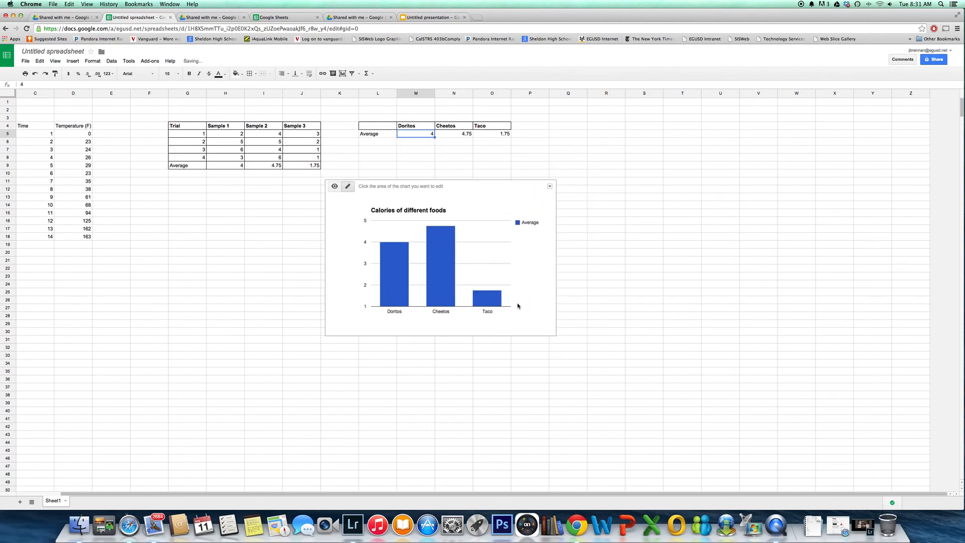
{"action": "left_click", "coordinate": [550, 187]}
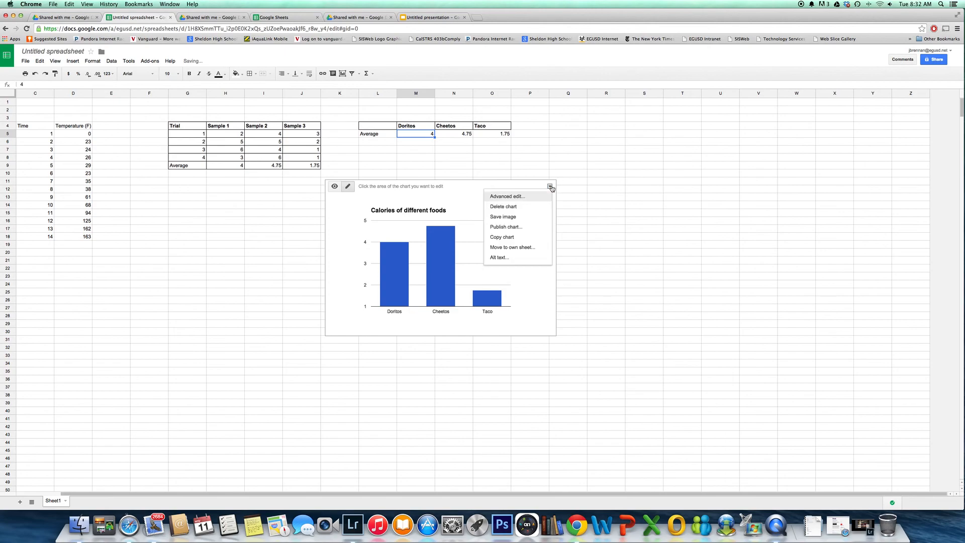
{"action": "left_click", "coordinate": [630, 205]}
Try to delete the chart's Average legend, and undo the deletion
{"action": "left_click", "coordinate": [528, 224]}
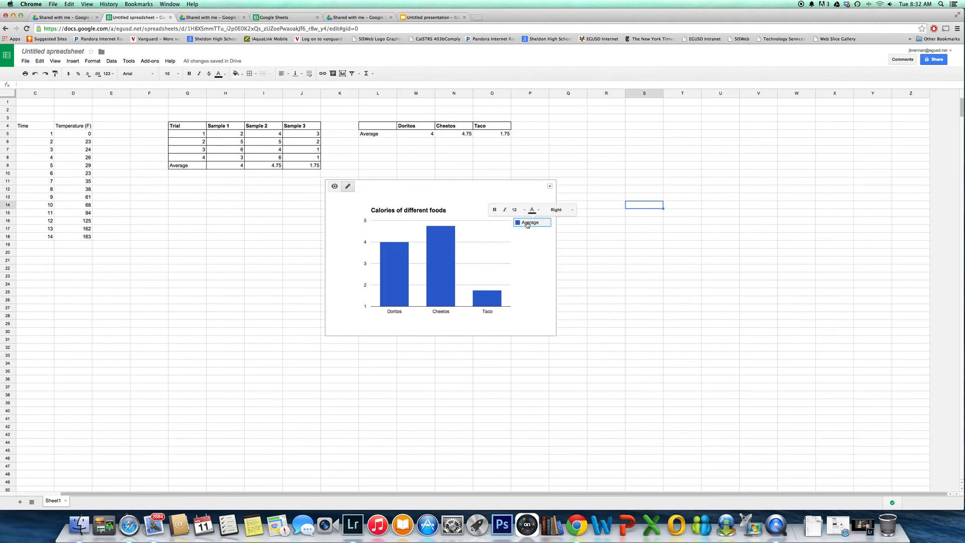
{"action": "key", "text": "Delete"}
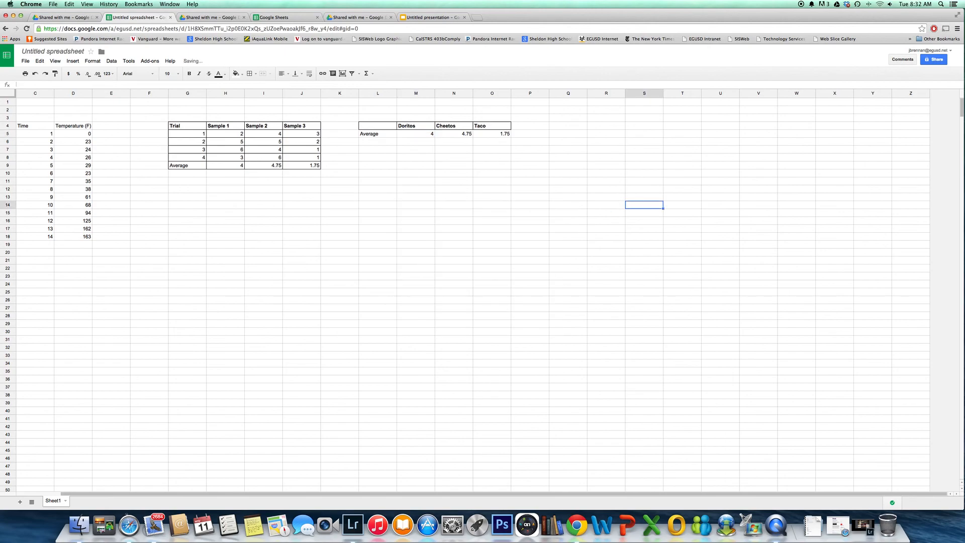
{"action": "key", "text": "super+z"}
Clear the Average legend from the Calories of different foods chart
{"action": "left_click", "coordinate": [525, 225]}
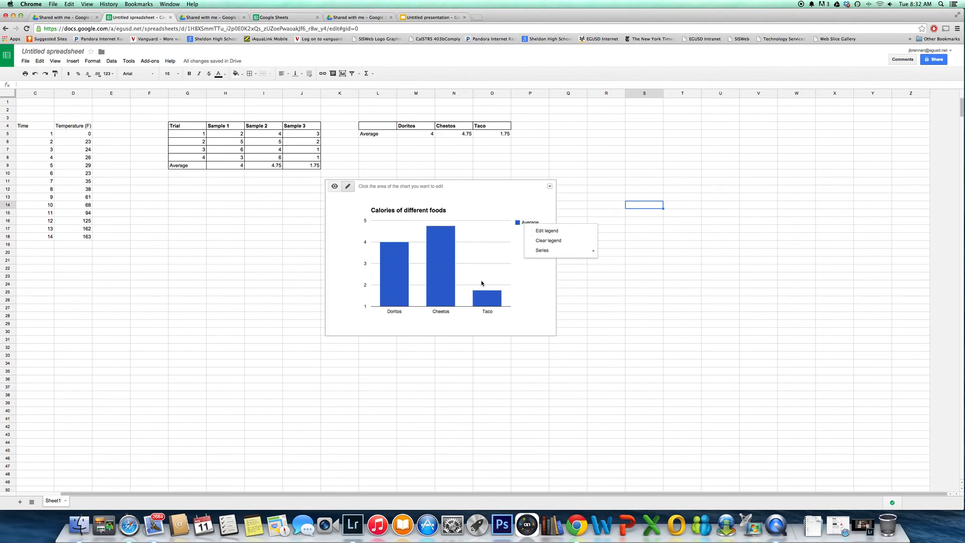
{"action": "mouse_move", "coordinate": [552, 250]}
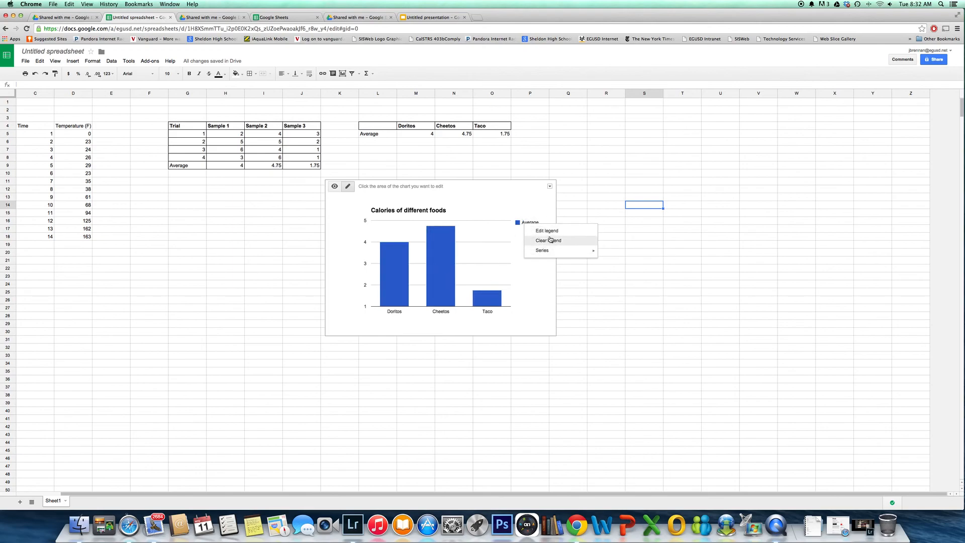
{"action": "left_click", "coordinate": [556, 241]}
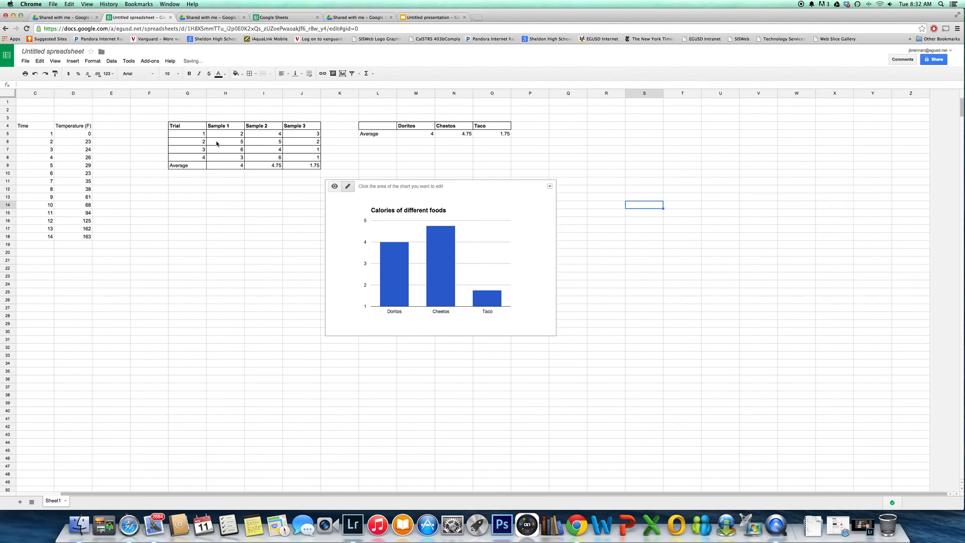
Start a chart from the full trial table G4:J9 and preview it as a grouped column chart
{"action": "left_click", "coordinate": [187, 129]}
{"action": "left_click_drag", "start_coordinate": [217, 133], "coordinate": [300, 167]}
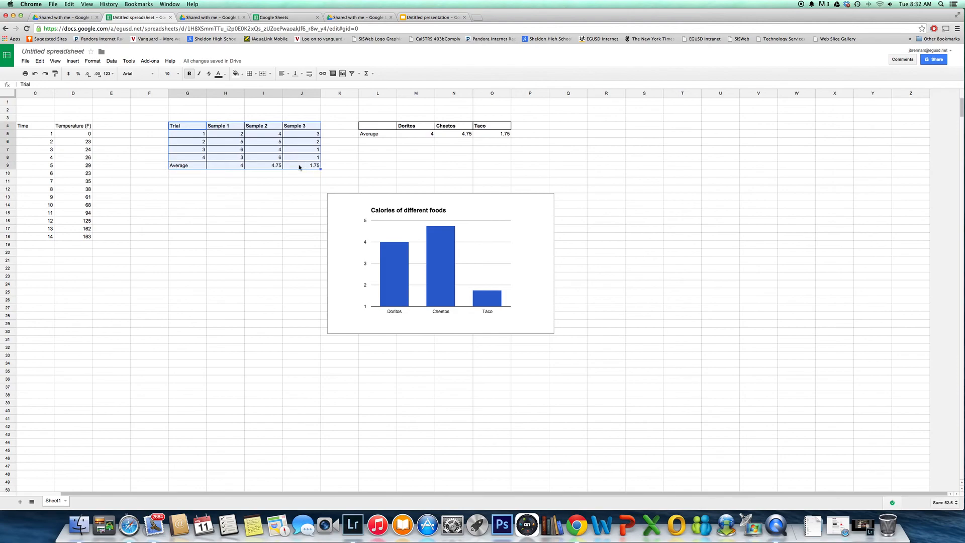
{"action": "left_click", "coordinate": [342, 74]}
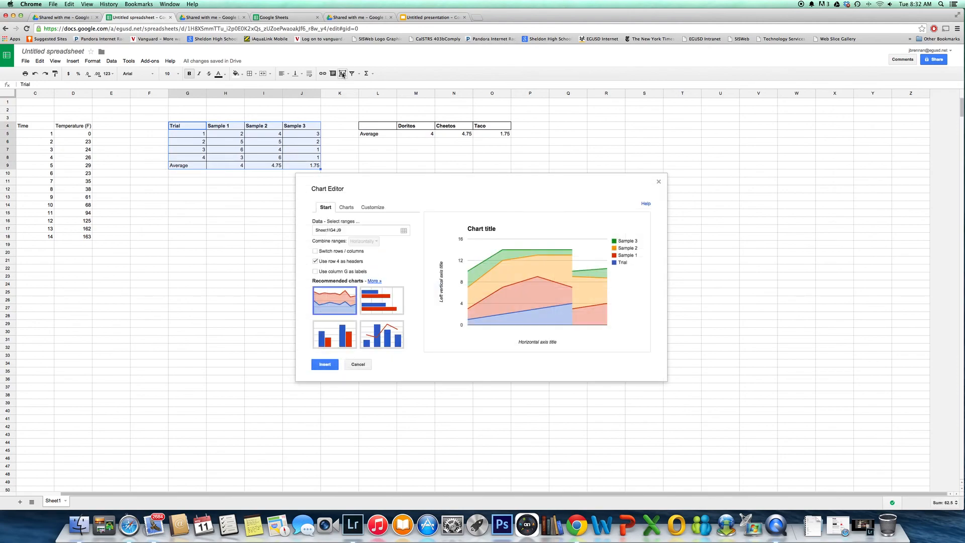
{"action": "left_click", "coordinate": [346, 207]}
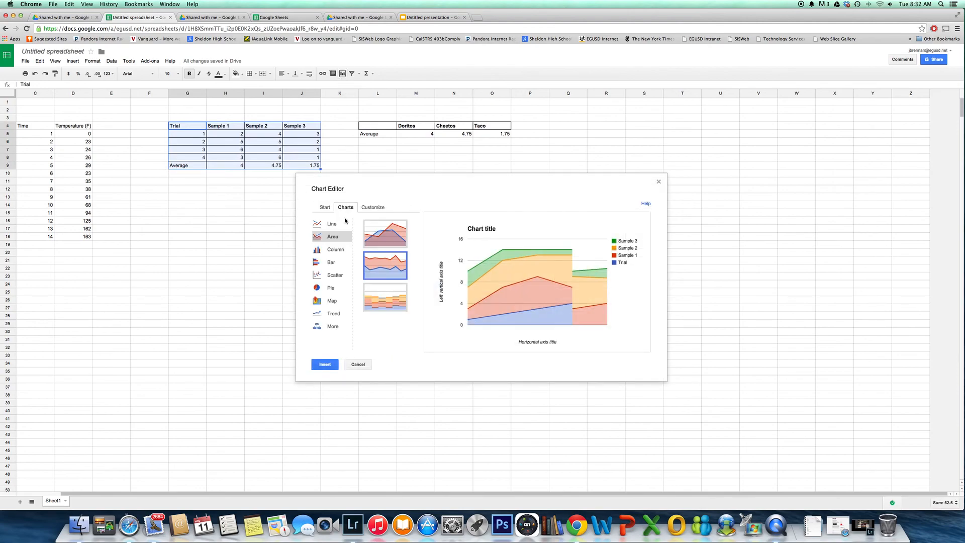
{"action": "left_click", "coordinate": [333, 250]}
{"action": "left_click", "coordinate": [373, 245]}
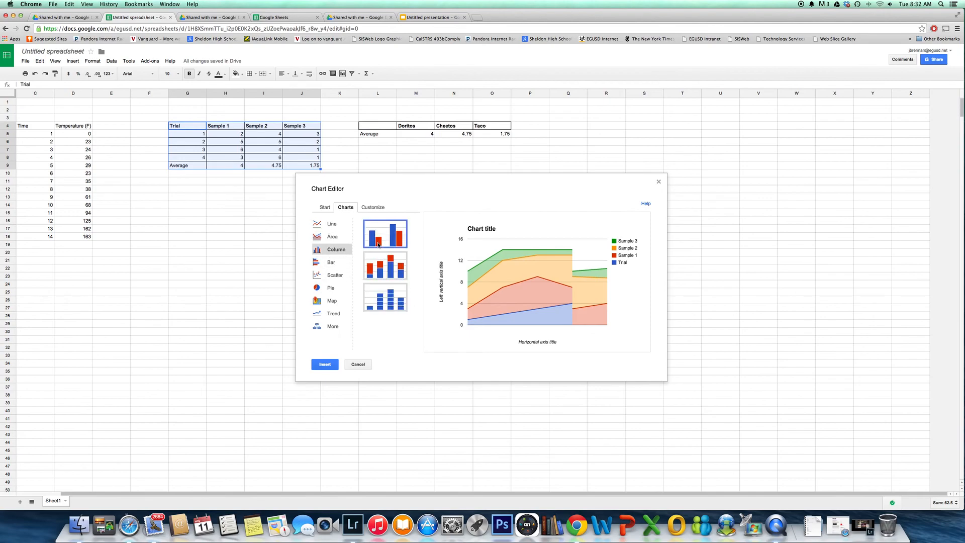
Compare the trial table's column chart with rows and columns switched and unswitched, and discard the chart without inserting it
{"action": "left_click", "coordinate": [326, 208]}
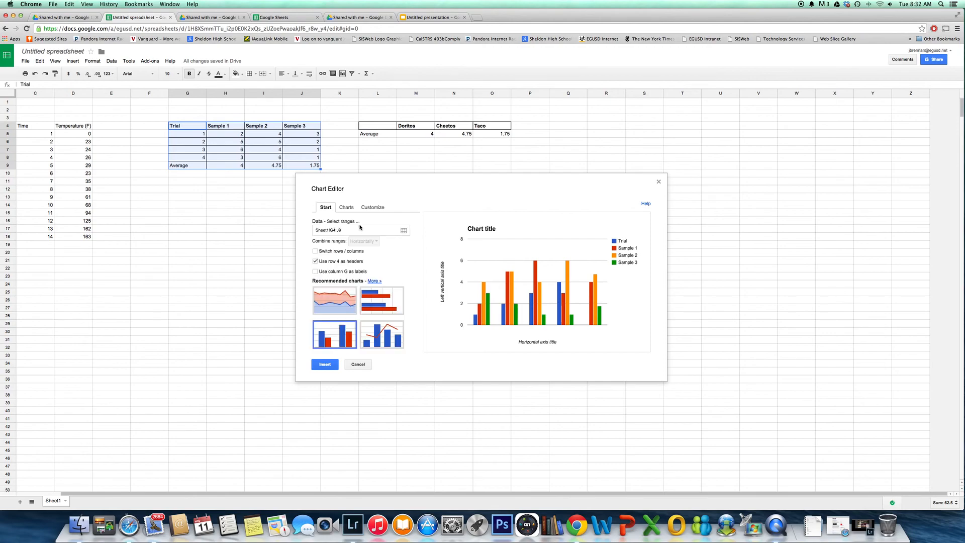
{"action": "mouse_move", "coordinate": [485, 323]}
{"action": "left_click", "coordinate": [317, 251]}
{"action": "mouse_move", "coordinate": [503, 323]}
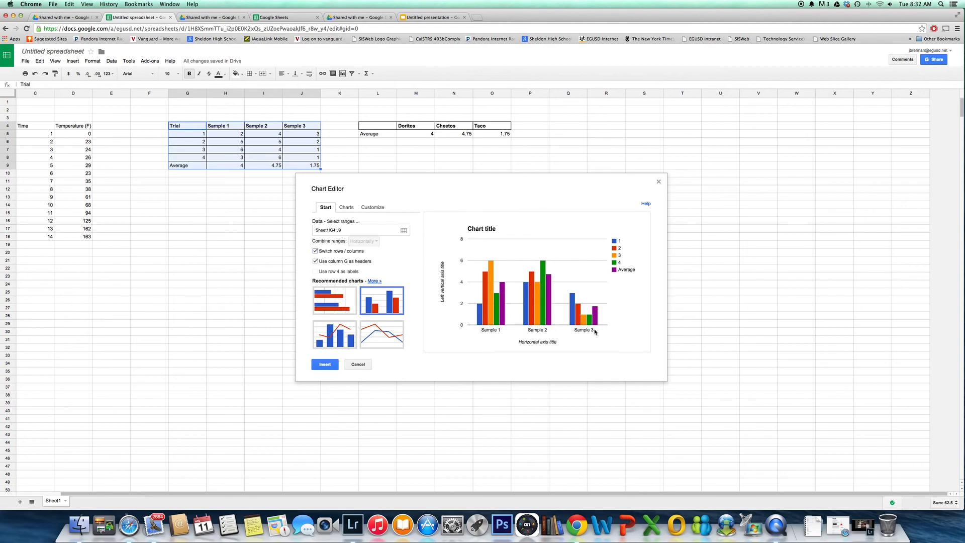
{"action": "left_click", "coordinate": [315, 251]}
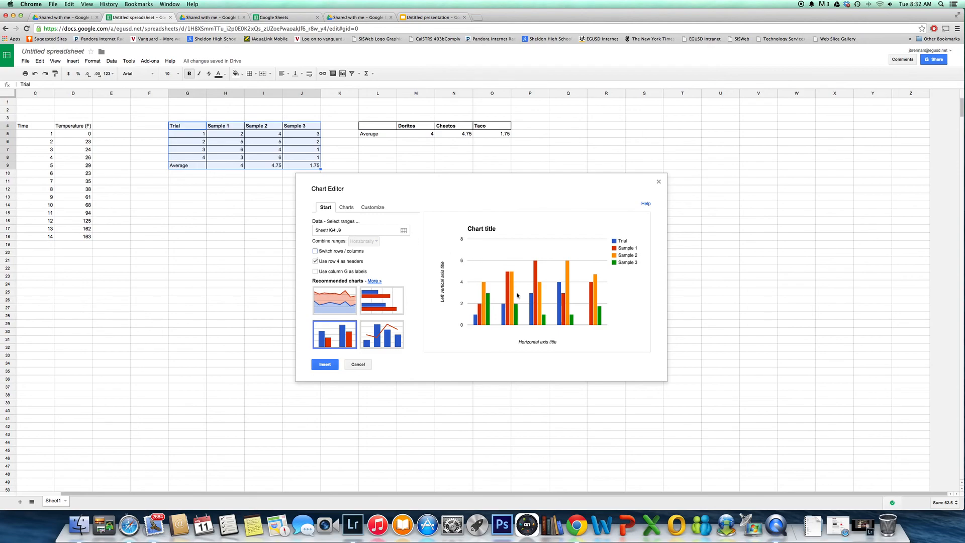
{"action": "mouse_move", "coordinate": [503, 319]}
{"action": "left_click", "coordinate": [365, 364]}
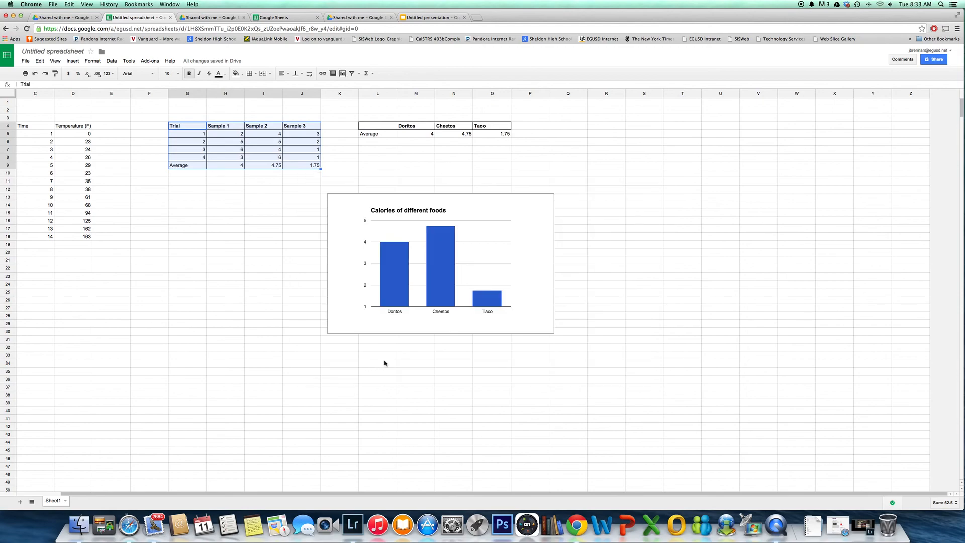
{"action": "left_click", "coordinate": [660, 283]}
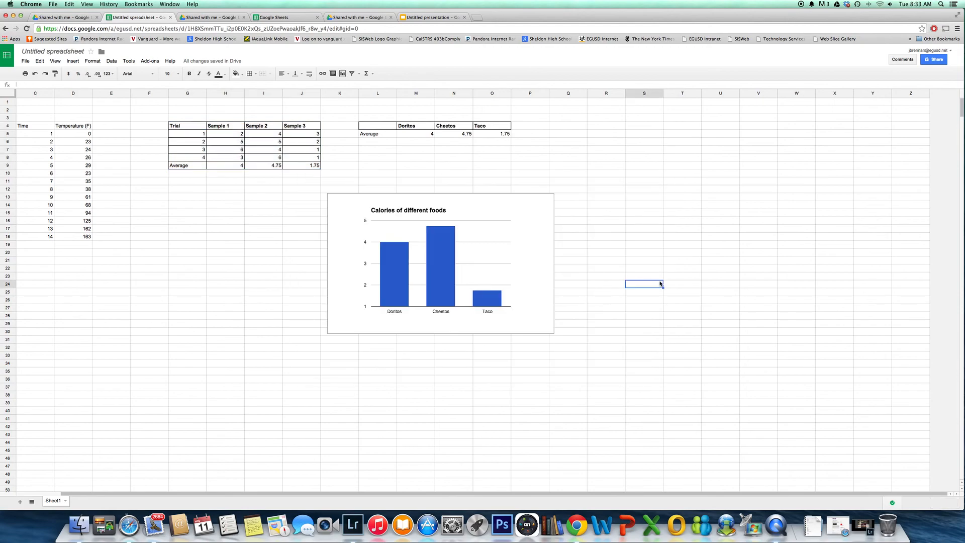
Set the vertical axis of the Calories of different foods chart to a minimum of 0 and a maximum of 10
{"action": "left_click", "coordinate": [365, 244]}
{"action": "left_click", "coordinate": [365, 244]}
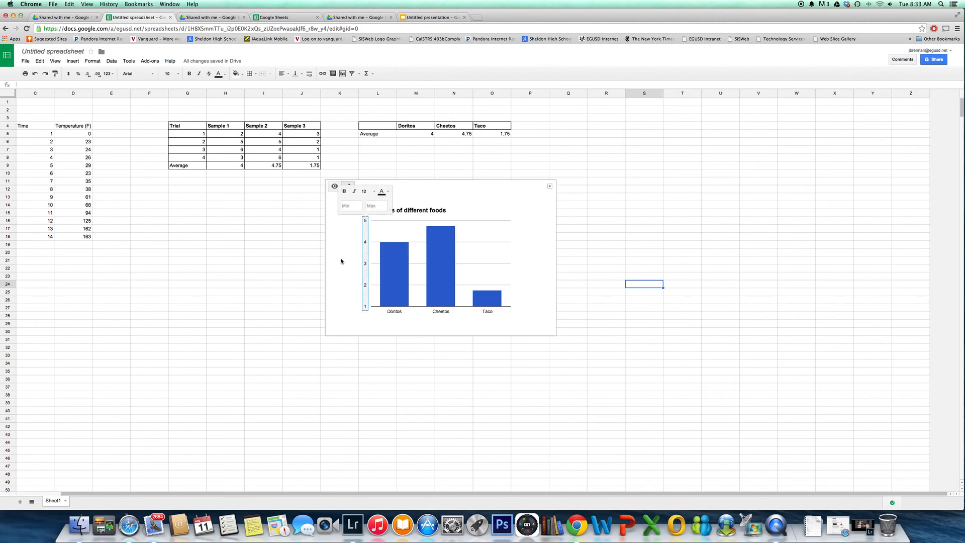
{"action": "left_click", "coordinate": [349, 205]}
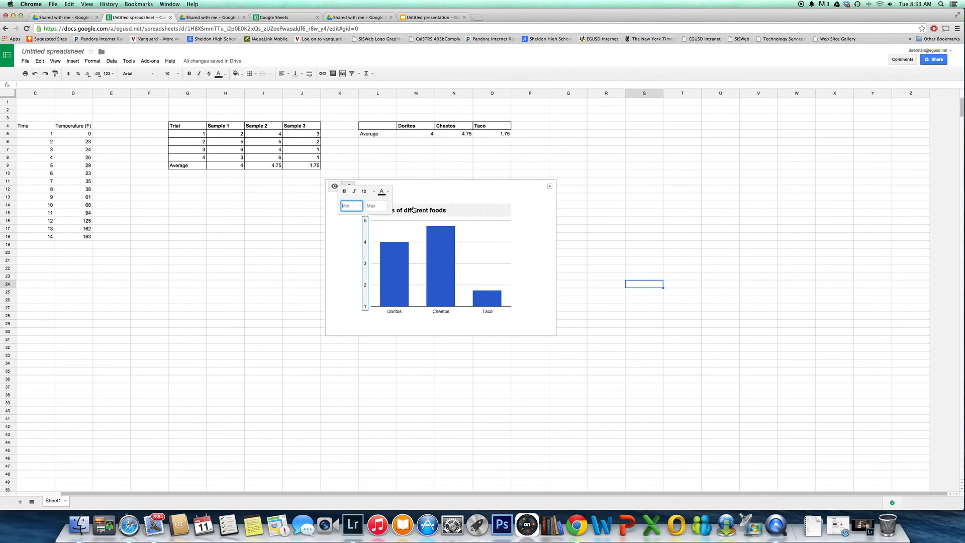
{"action": "type", "text": "0"}
{"action": "left_click", "coordinate": [386, 206]}
{"action": "type", "text": "1"}
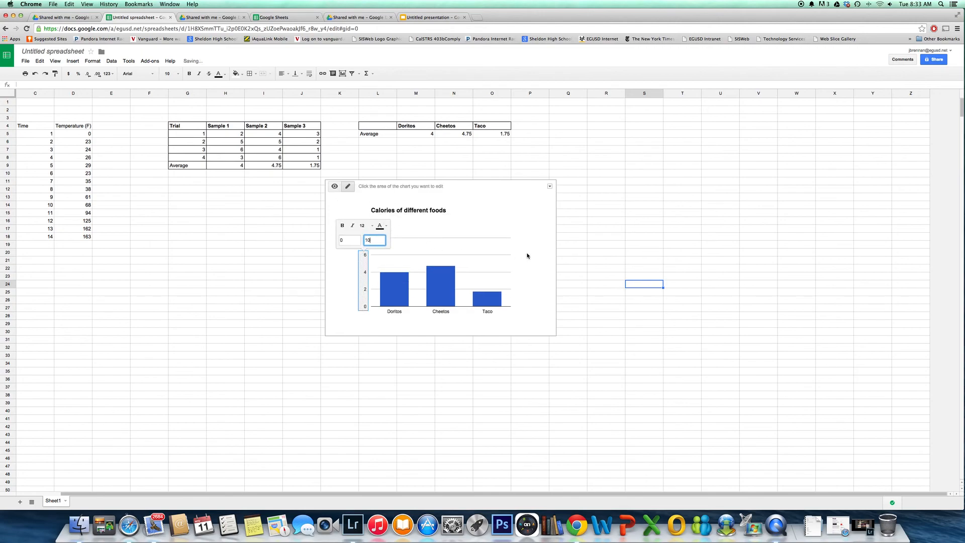
{"action": "left_click", "coordinate": [565, 255]}
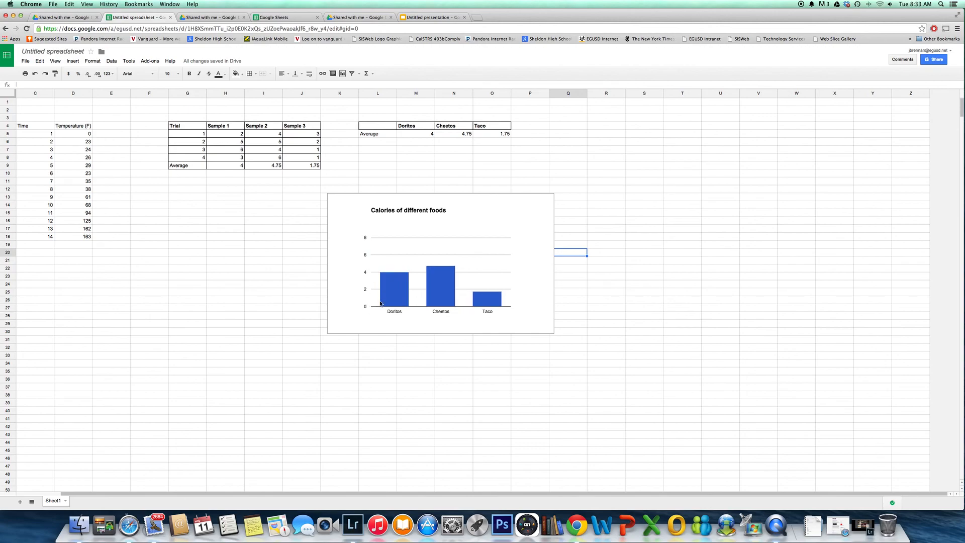
Open the calories chart's advanced editing options and title its horizontal axis Food Type
{"action": "left_click", "coordinate": [534, 251]}
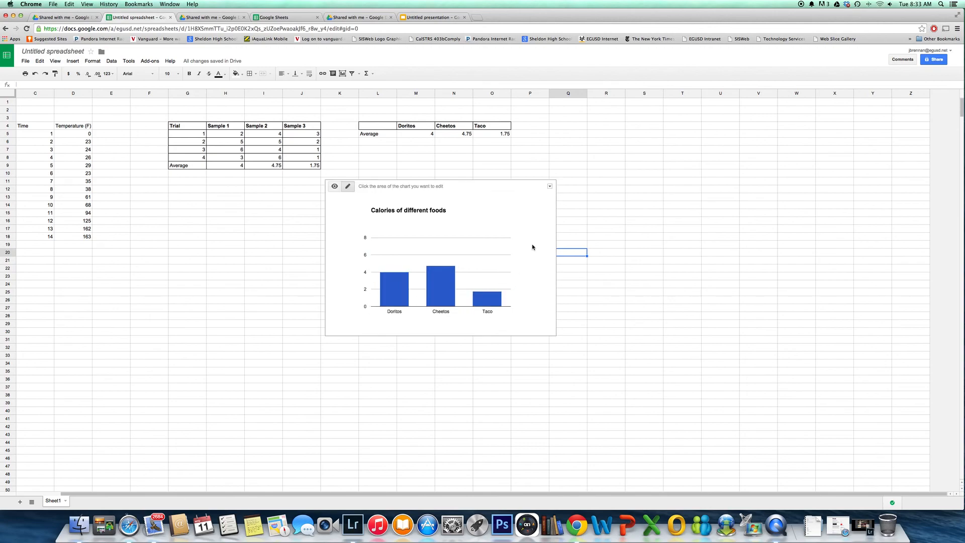
{"action": "left_click", "coordinate": [550, 187]}
{"action": "left_click", "coordinate": [550, 187]}
{"action": "left_click", "coordinate": [549, 187]}
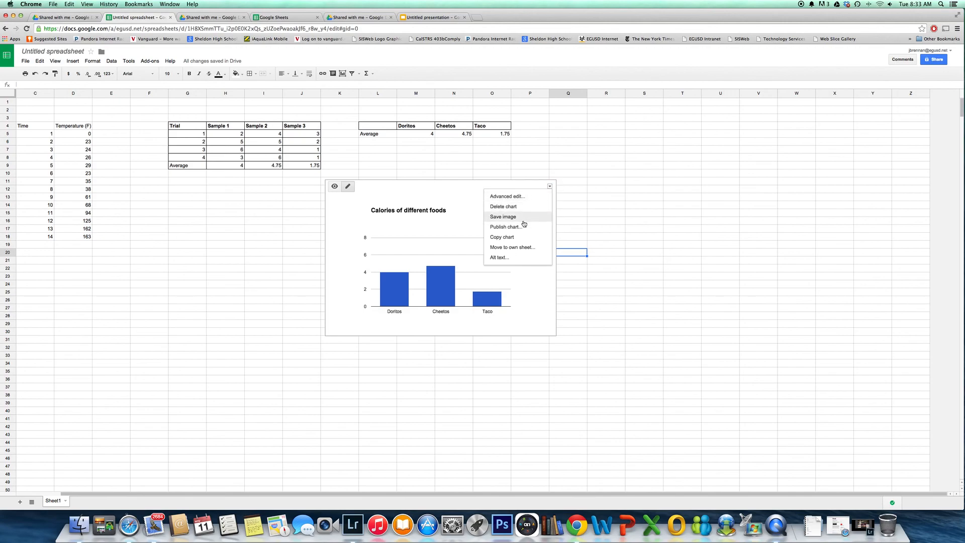
{"action": "left_click", "coordinate": [510, 196]}
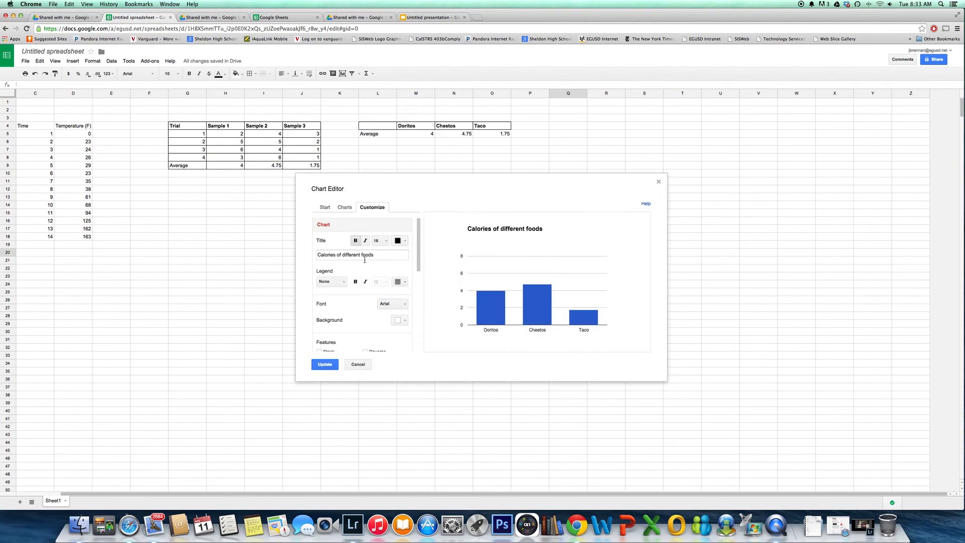
{"action": "left_click_drag", "start_coordinate": [418, 235], "coordinate": [418, 291]}
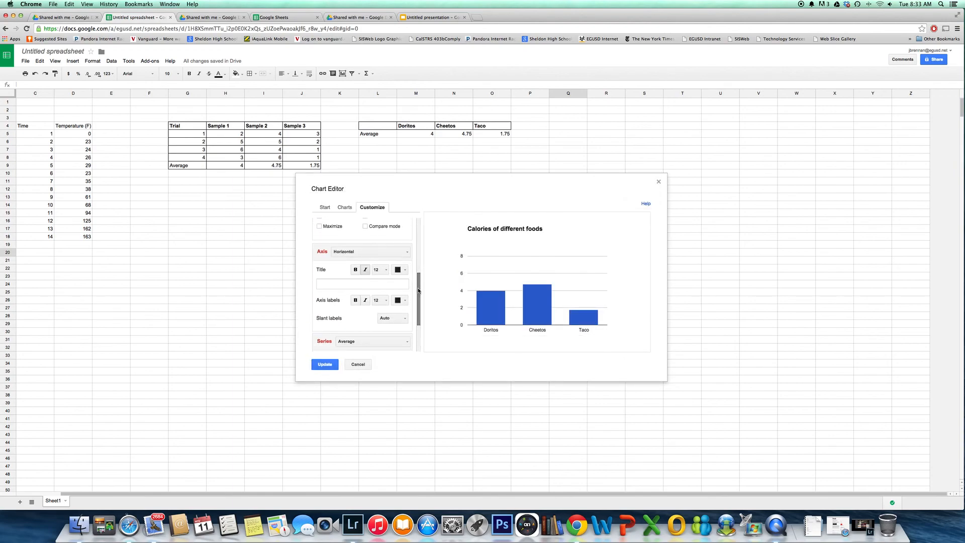
{"action": "left_click", "coordinate": [407, 253]}
{"action": "left_click", "coordinate": [408, 252]}
{"action": "left_click", "coordinate": [354, 284]}
{"action": "type", "text": "Food Type"}
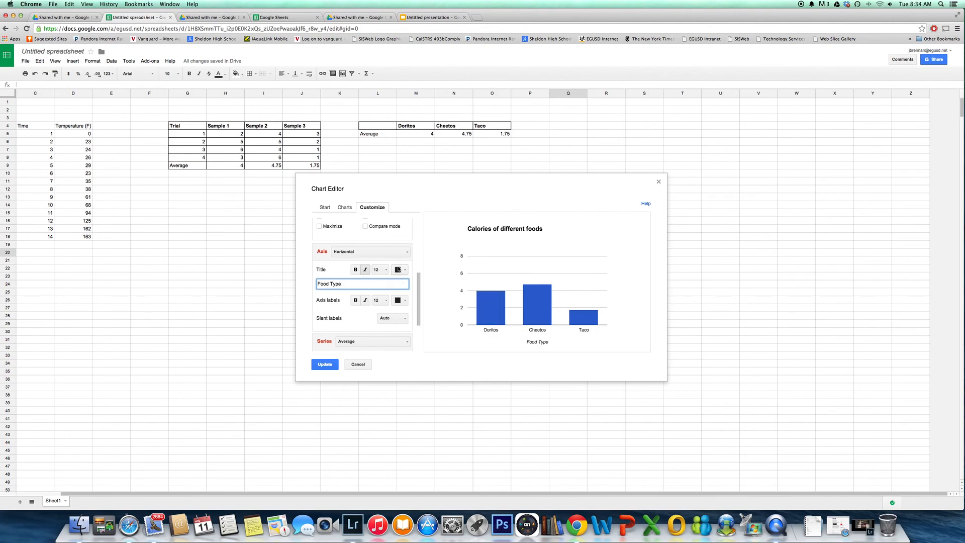
Title the calories chart's left vertical axis Energy (Calories/gram)
{"action": "left_click", "coordinate": [406, 253]}
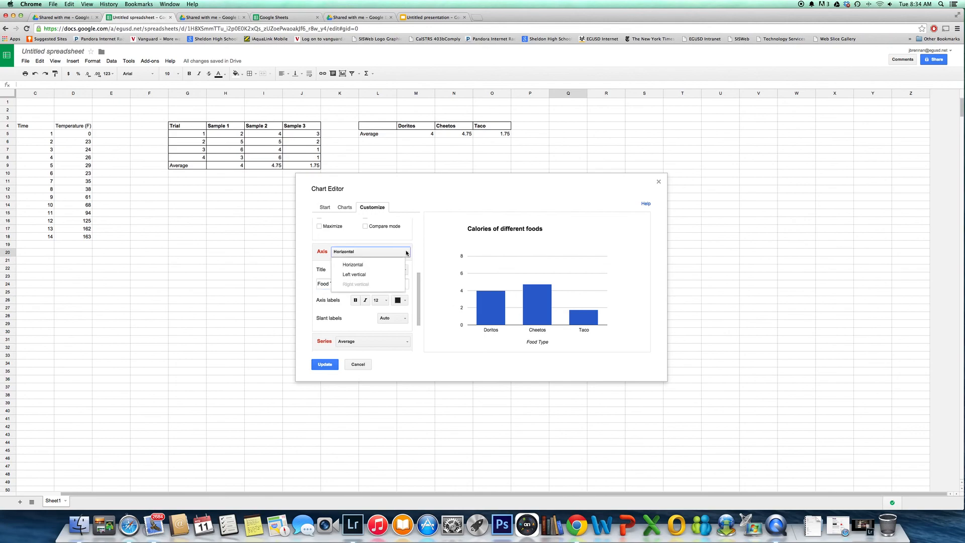
{"action": "left_click", "coordinate": [387, 275]}
{"action": "left_click", "coordinate": [394, 284]}
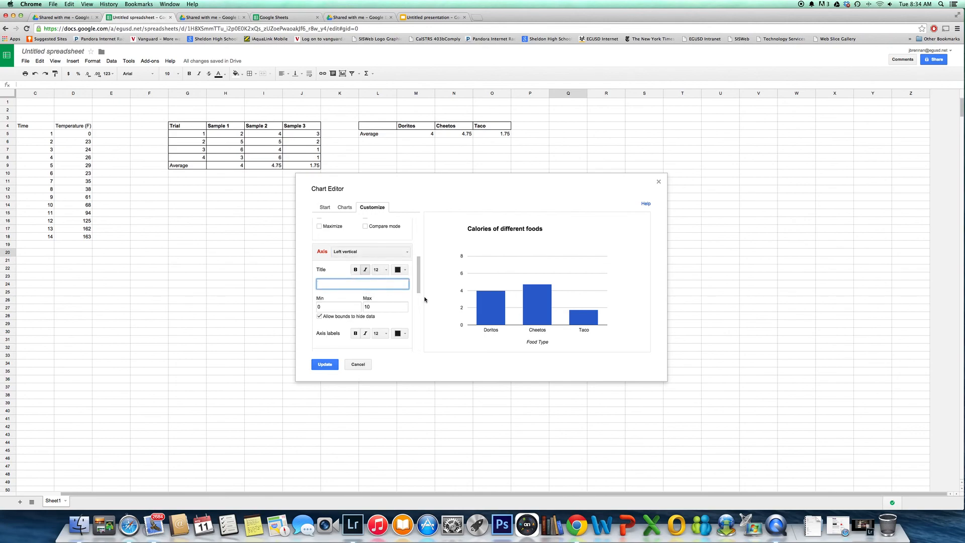
{"action": "type", "text": "Calories/gram"}
{"action": "left_click", "coordinate": [318, 283]}
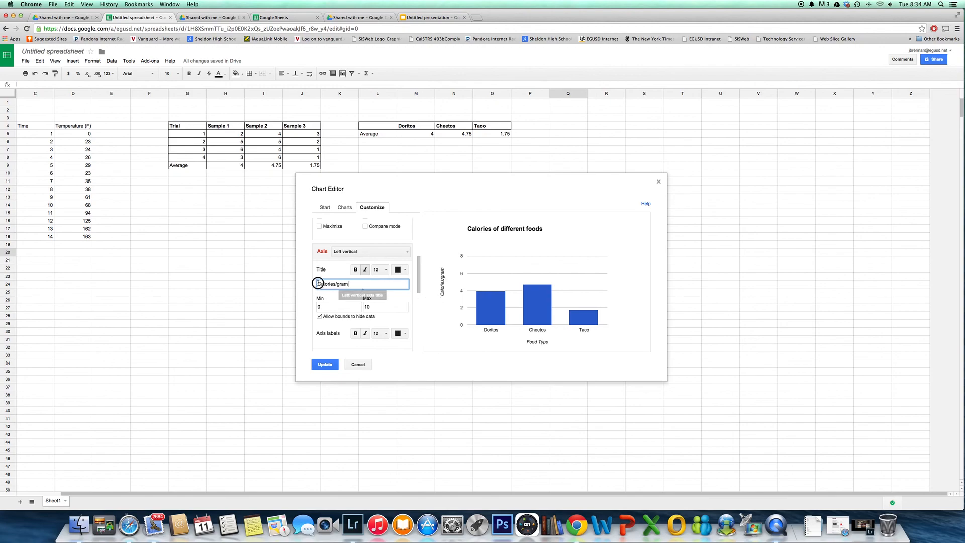
{"action": "type", "text": "Energy "}
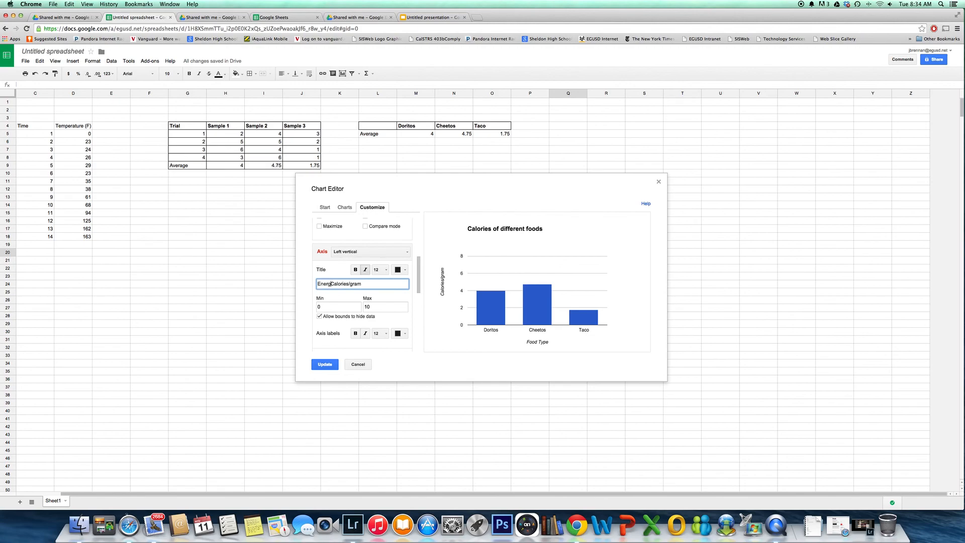
{"action": "type", "text": "("}
{"action": "left_click", "coordinate": [371, 283]}
{"action": "type", "text": ")"}
Recolor the chart's Average series orange and apply the customizations to the chart on the sheet
{"action": "left_click_drag", "start_coordinate": [419, 279], "coordinate": [418, 306]}
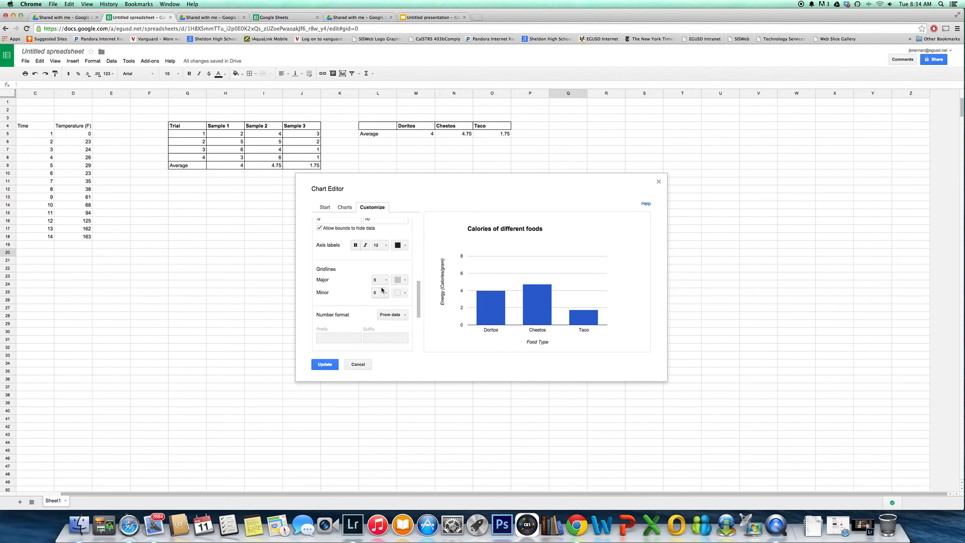
{"action": "left_click_drag", "start_coordinate": [418, 285], "coordinate": [418, 308]}
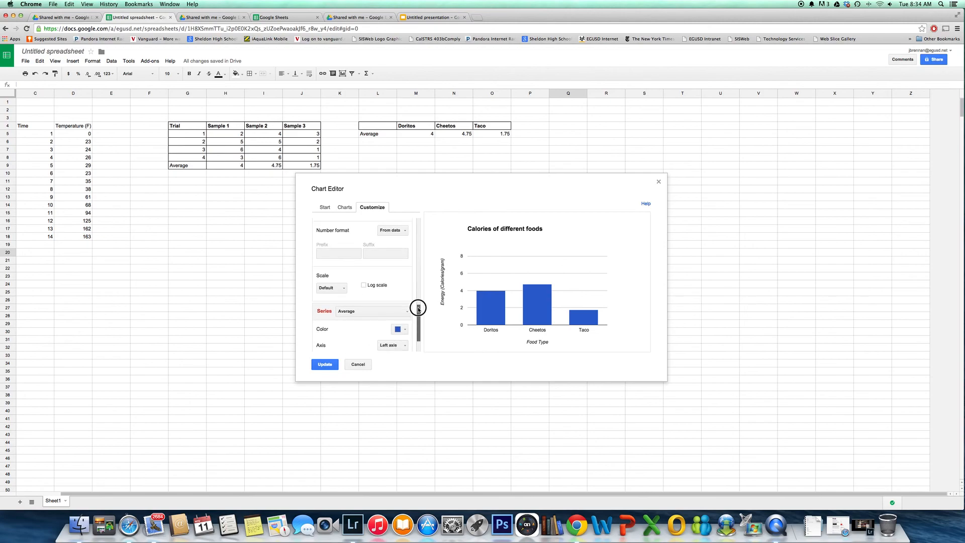
{"action": "left_click", "coordinate": [400, 229]}
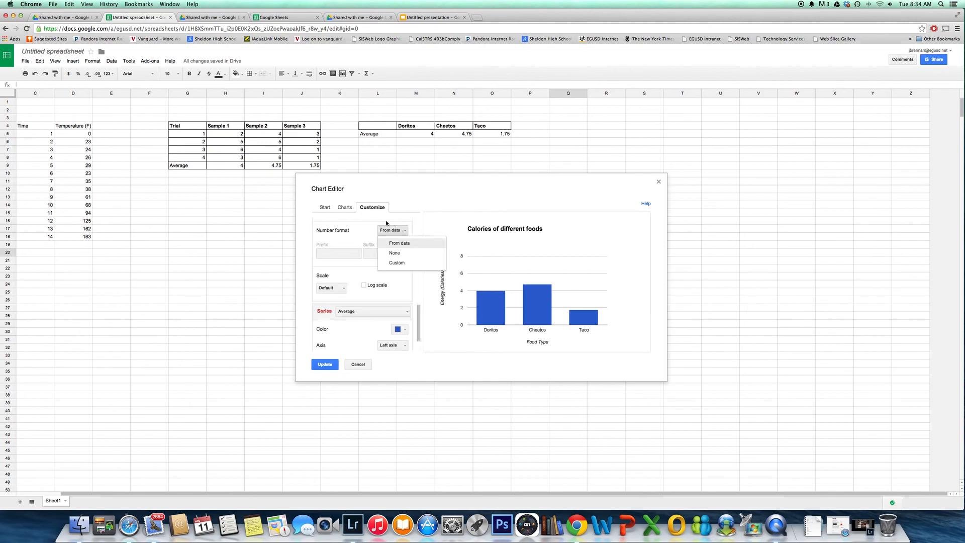
{"action": "left_click", "coordinate": [358, 230]}
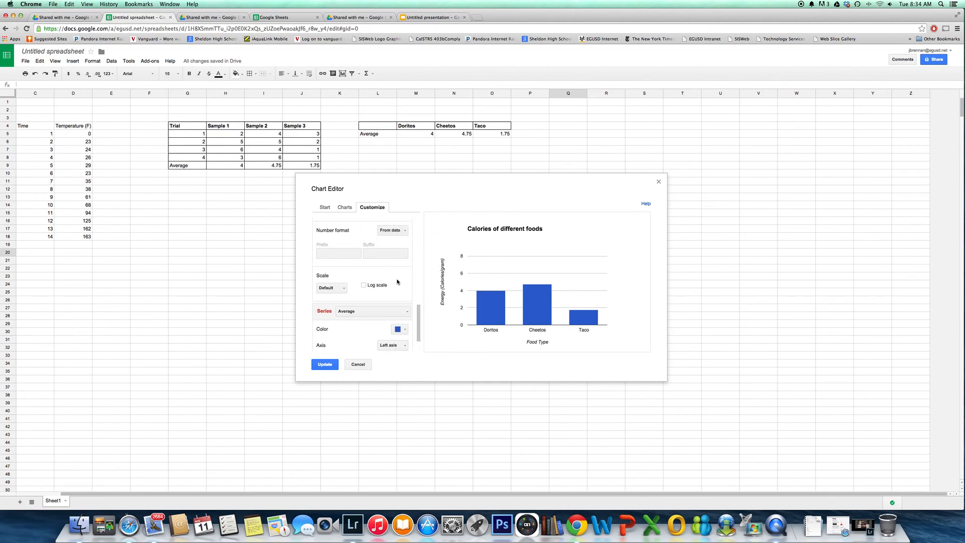
{"action": "left_click", "coordinate": [406, 332]}
{"action": "left_click", "coordinate": [412, 360]}
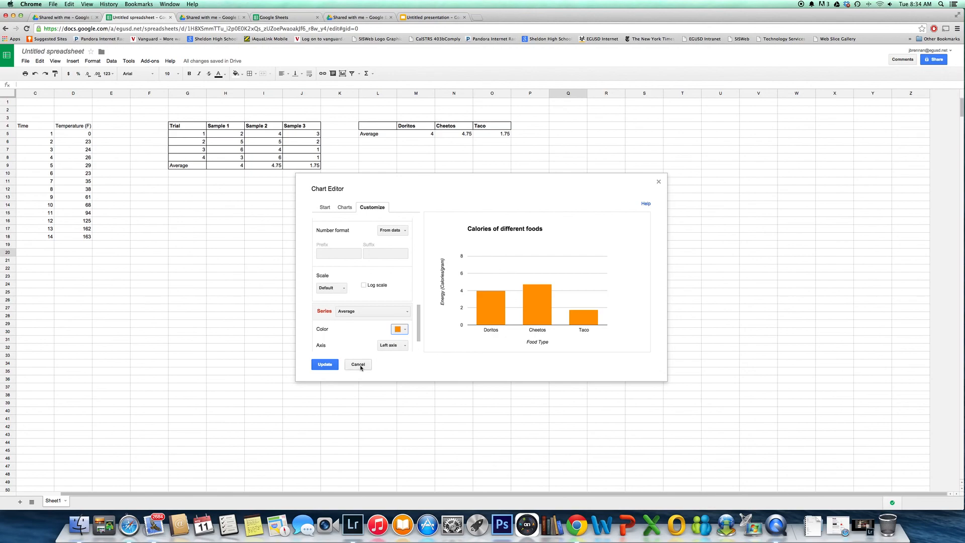
{"action": "left_click", "coordinate": [325, 365]}
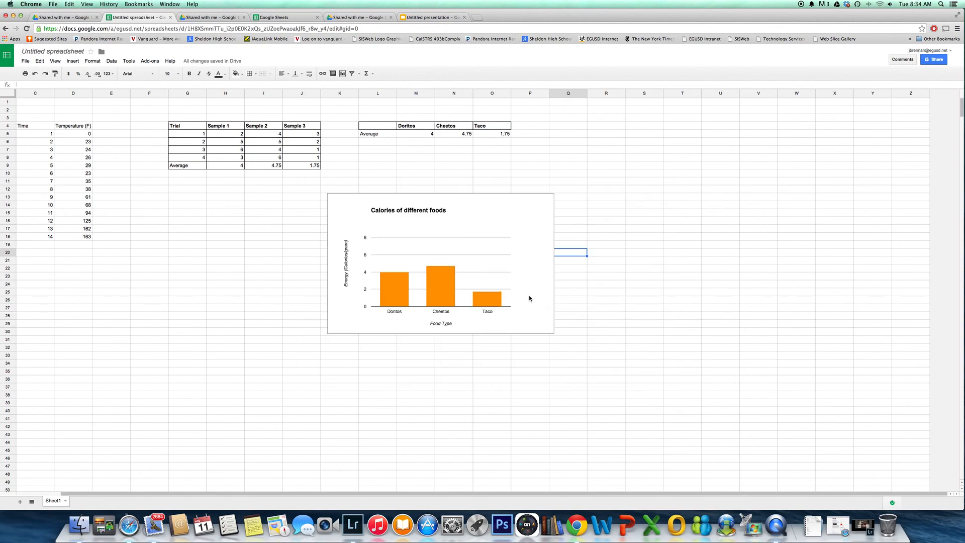
{"action": "left_click", "coordinate": [528, 266]}
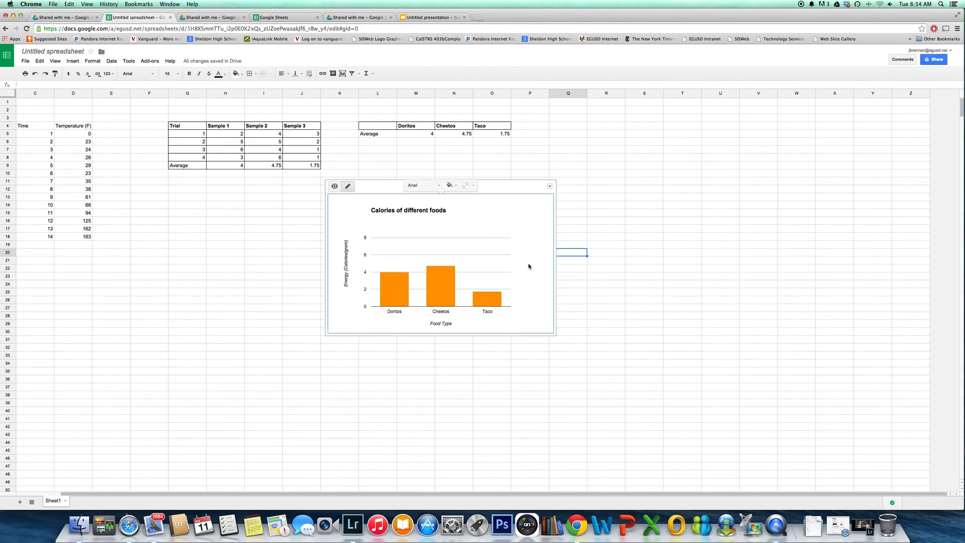
{"action": "right_click", "coordinate": [528, 266]}
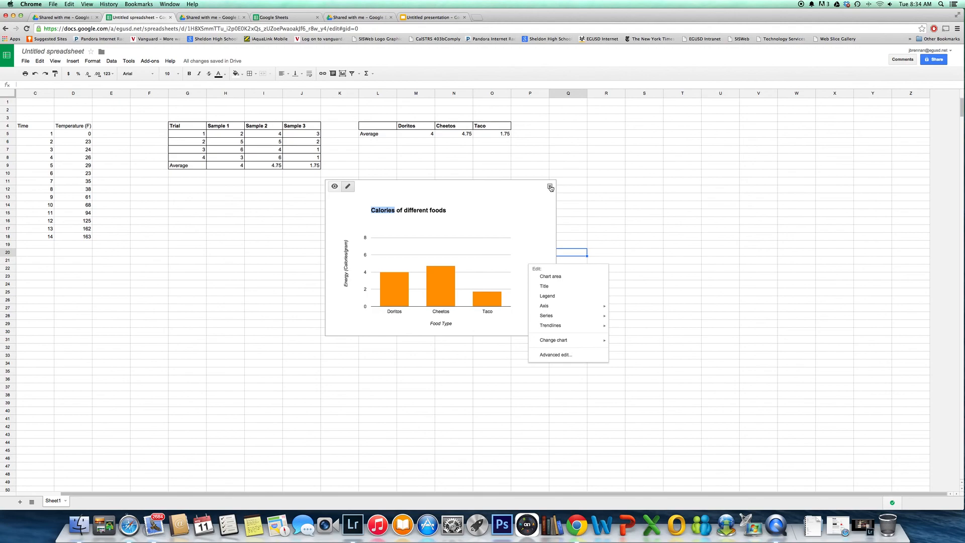
{"action": "mouse_move", "coordinate": [593, 342]}
{"action": "left_click", "coordinate": [684, 354]}
Enlarge the calories chart's plot area upward and sideways with Move & Resize so that it spans the full chart width
{"action": "left_click", "coordinate": [508, 235]}
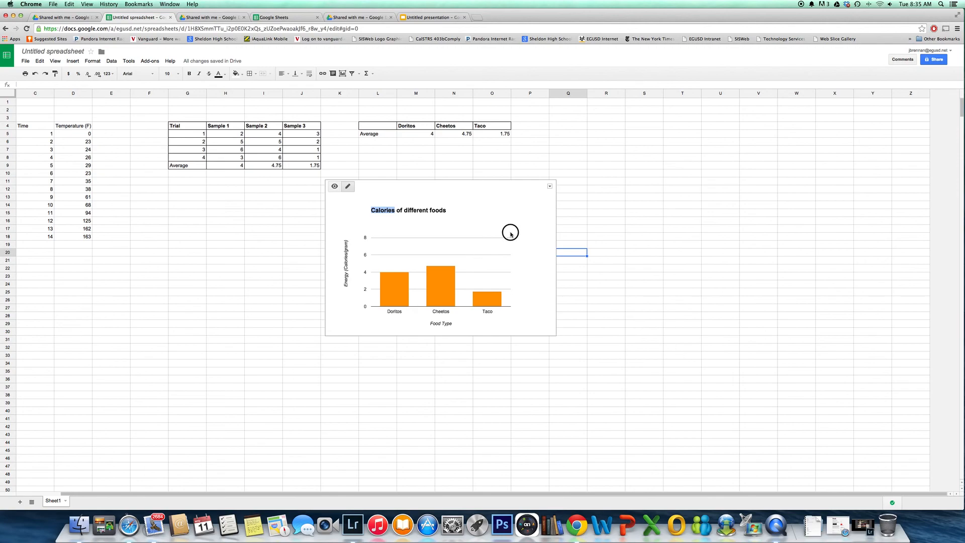
{"action": "left_click", "coordinate": [347, 188]}
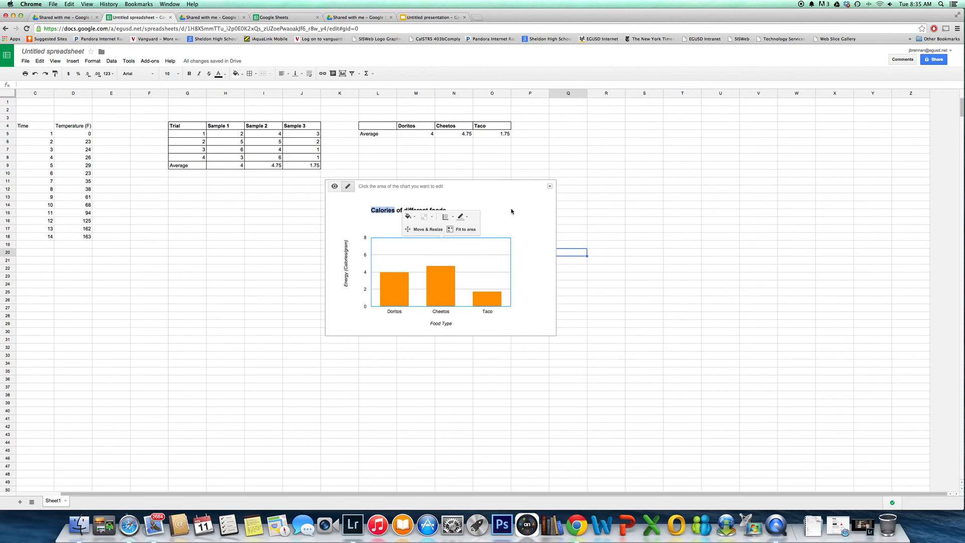
{"action": "left_click", "coordinate": [454, 232]}
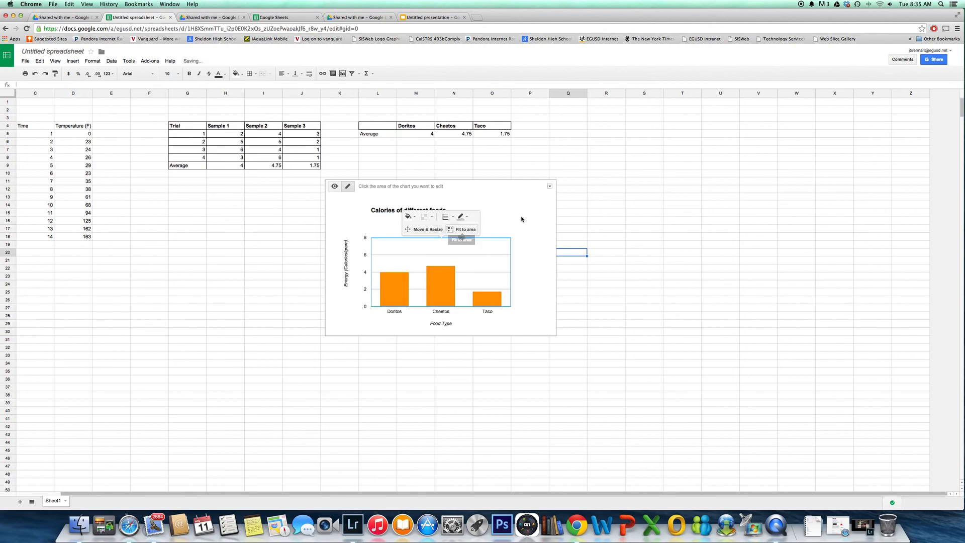
{"action": "left_click", "coordinate": [410, 229]}
{"action": "left_click_drag", "start_coordinate": [509, 239], "coordinate": [491, 200]}
{"action": "left_click_drag", "start_coordinate": [372, 238], "coordinate": [348, 235]}
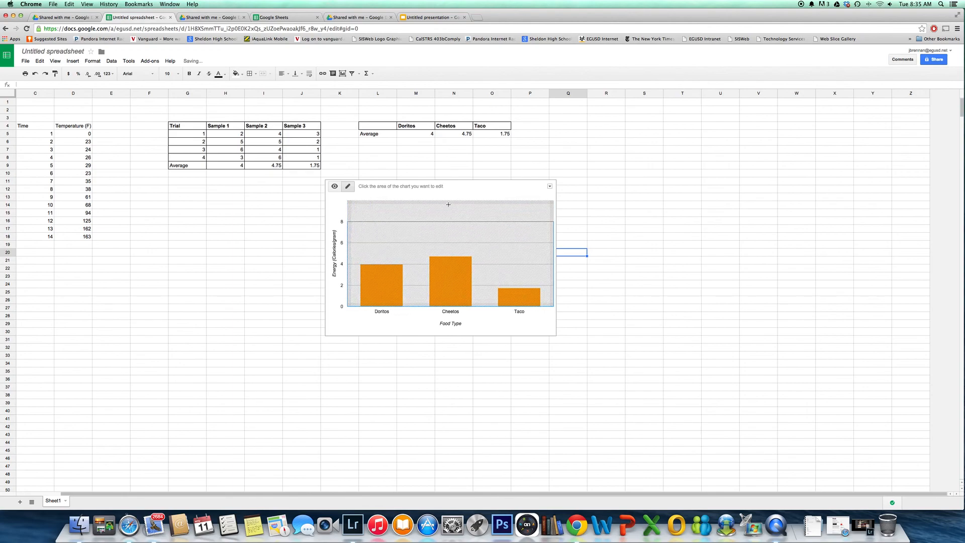
{"action": "left_click", "coordinate": [400, 194]}
{"action": "key", "text": "Escape"}
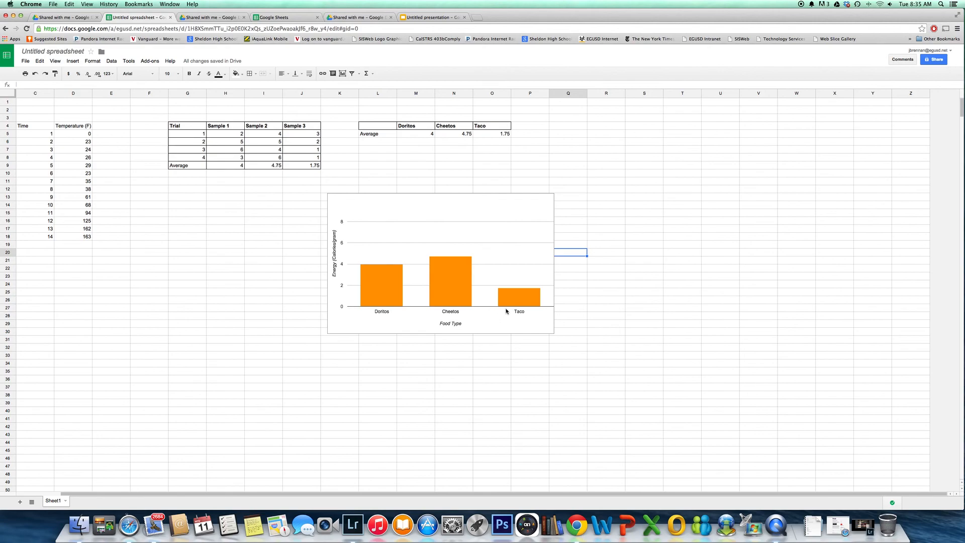
Narrow the calories chart by bringing its right edge inward to within column P
{"action": "left_click", "coordinate": [439, 222]}
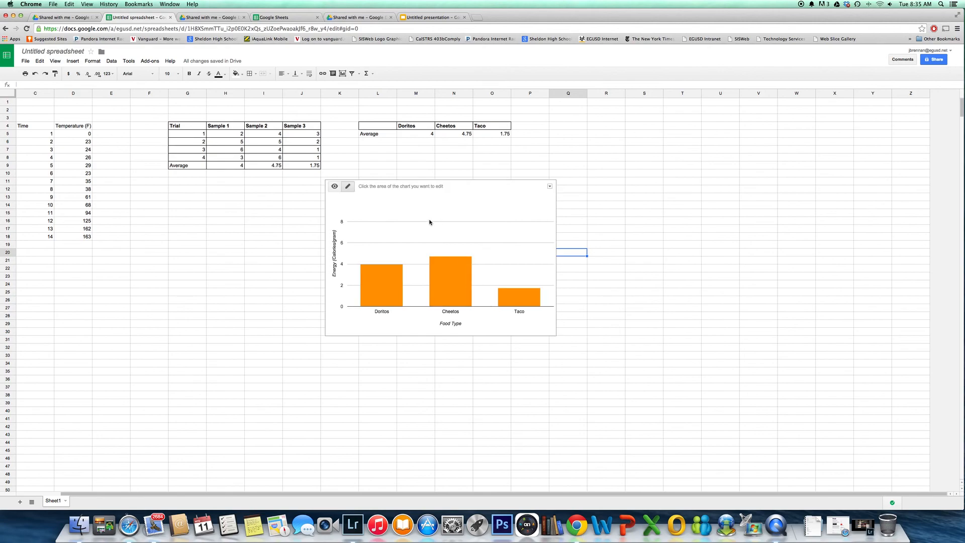
{"action": "left_click", "coordinate": [348, 185]}
{"action": "left_click", "coordinate": [432, 224]}
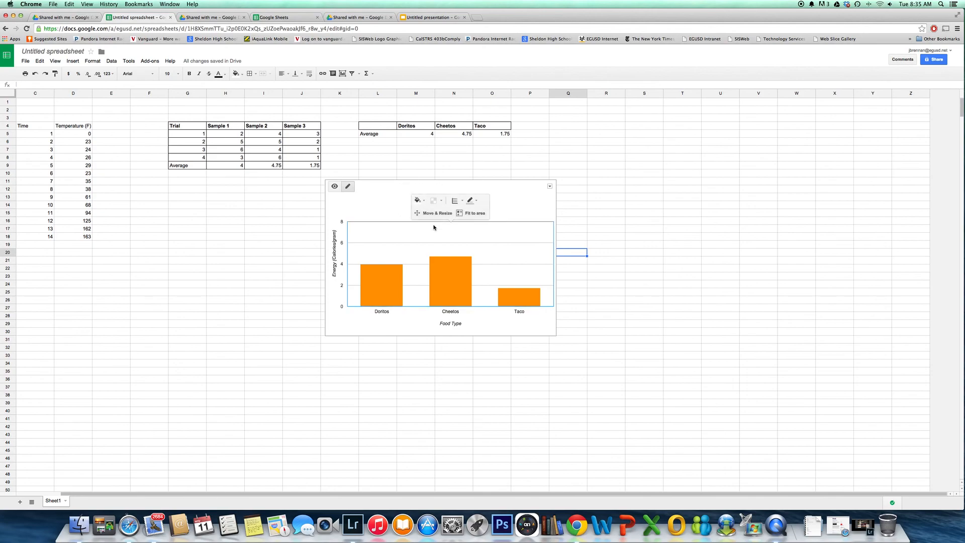
{"action": "left_click_drag", "start_coordinate": [453, 222], "coordinate": [451, 243]}
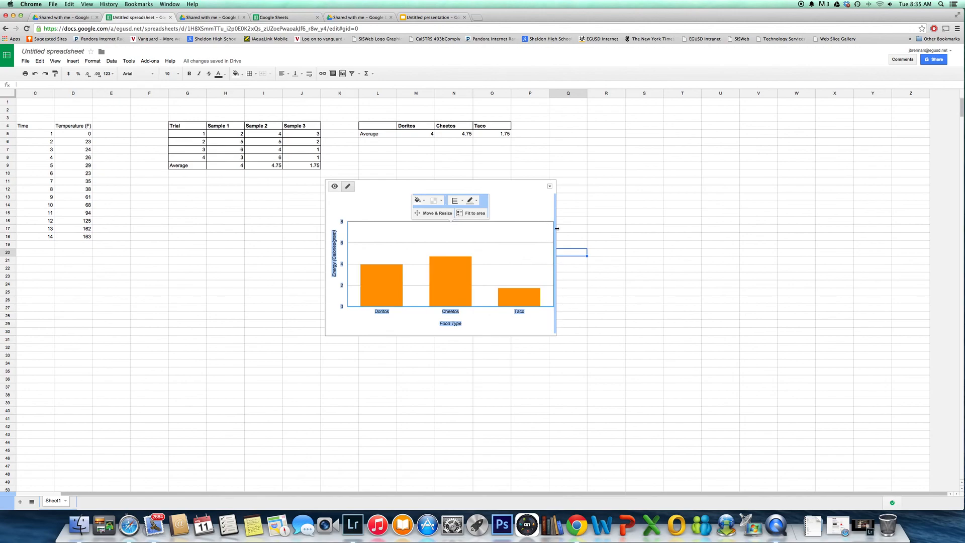
{"action": "left_click_drag", "start_coordinate": [557, 229], "coordinate": [526, 230]}
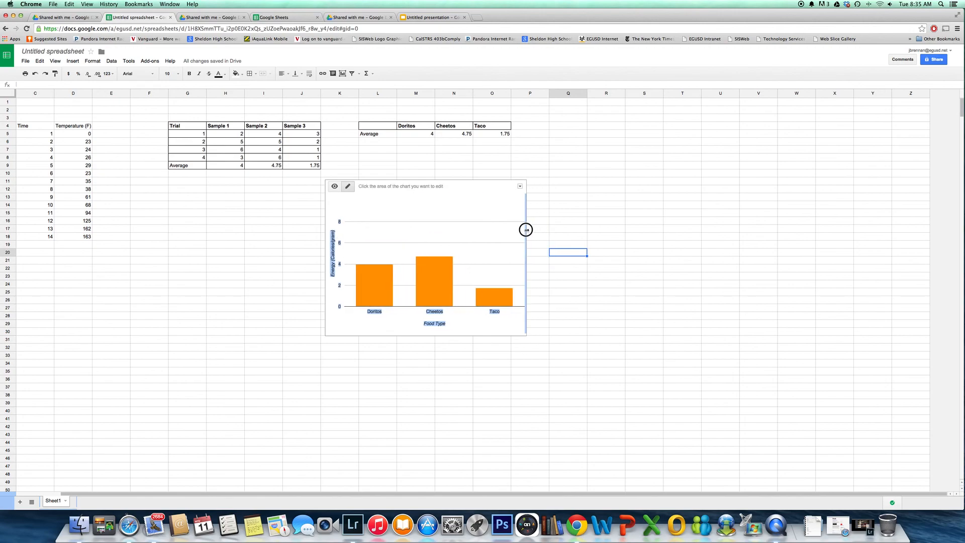
Apply Fit to area to the narrowed chart's plot area and deselect the chart
{"action": "left_click", "coordinate": [502, 236]}
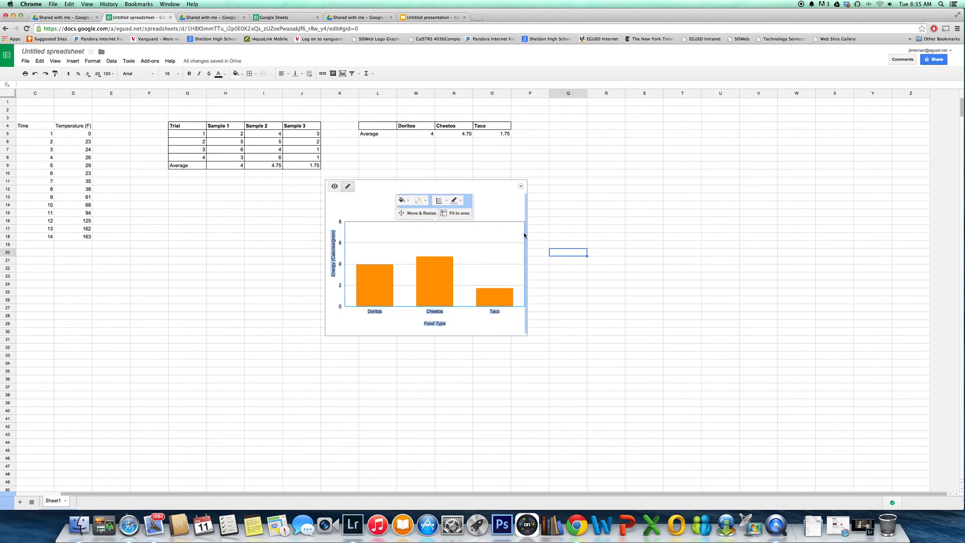
{"action": "left_click", "coordinate": [444, 216]}
{"action": "left_click", "coordinate": [500, 252]}
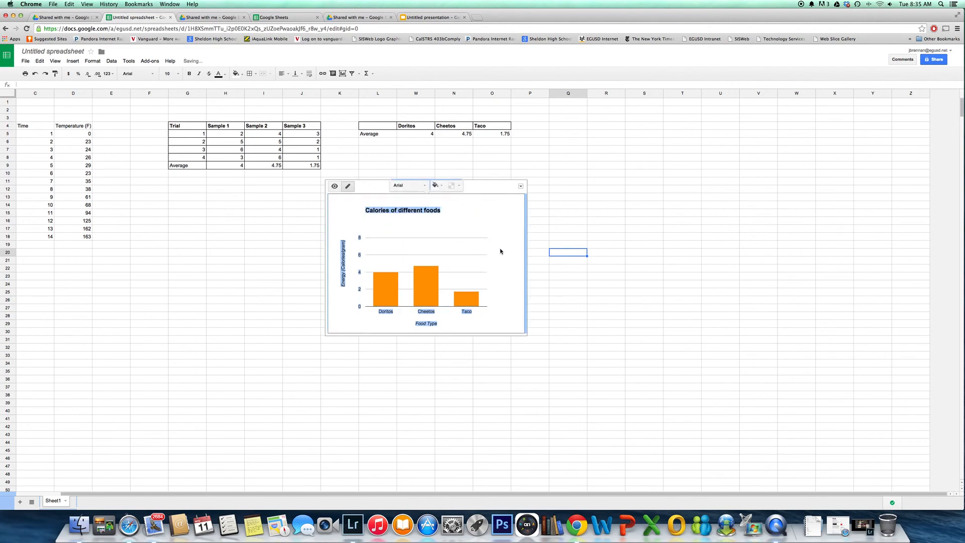
{"action": "left_click", "coordinate": [615, 223]}
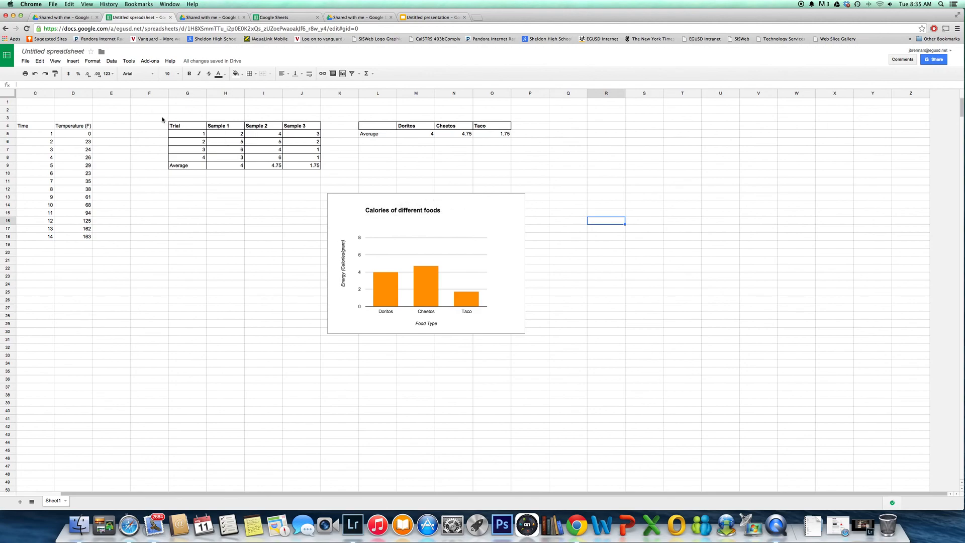
Copy the trial table G4:J9 and paste it onto the slide in the Google Slides presentation
{"action": "left_click_drag", "start_coordinate": [171, 126], "coordinate": [308, 166]}
{"action": "right_click", "coordinate": [302, 157]}
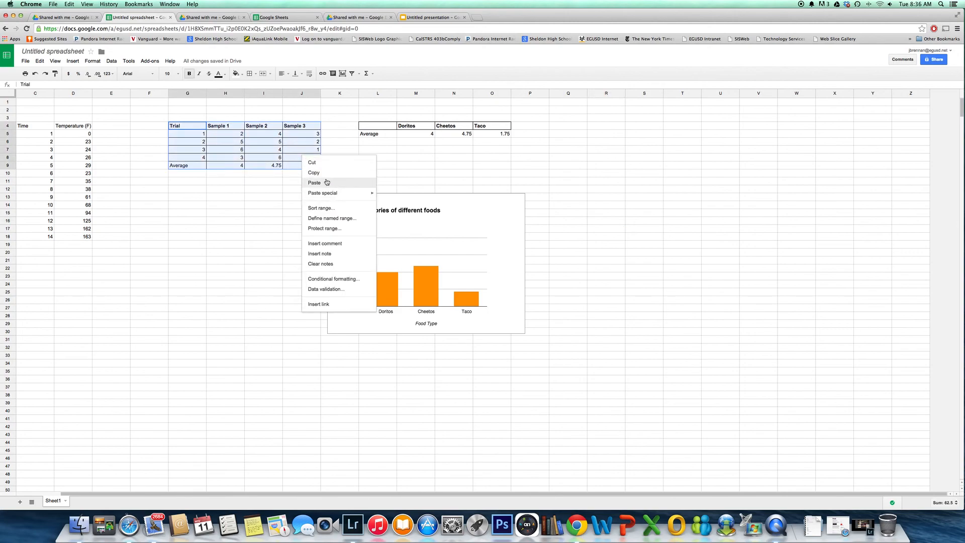
{"action": "left_click", "coordinate": [318, 169]}
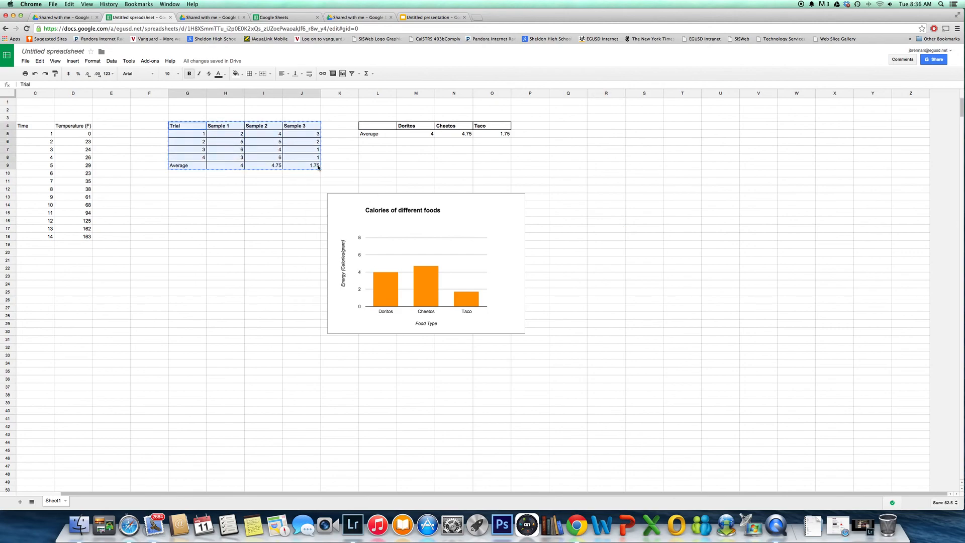
{"action": "left_click", "coordinate": [445, 18]}
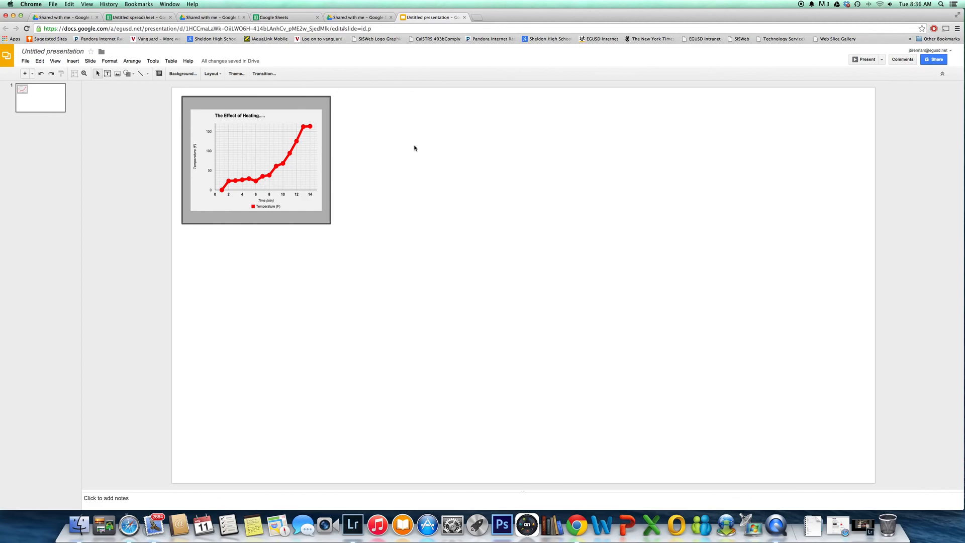
{"action": "right_click", "coordinate": [306, 258]}
{"action": "left_click", "coordinate": [324, 285]}
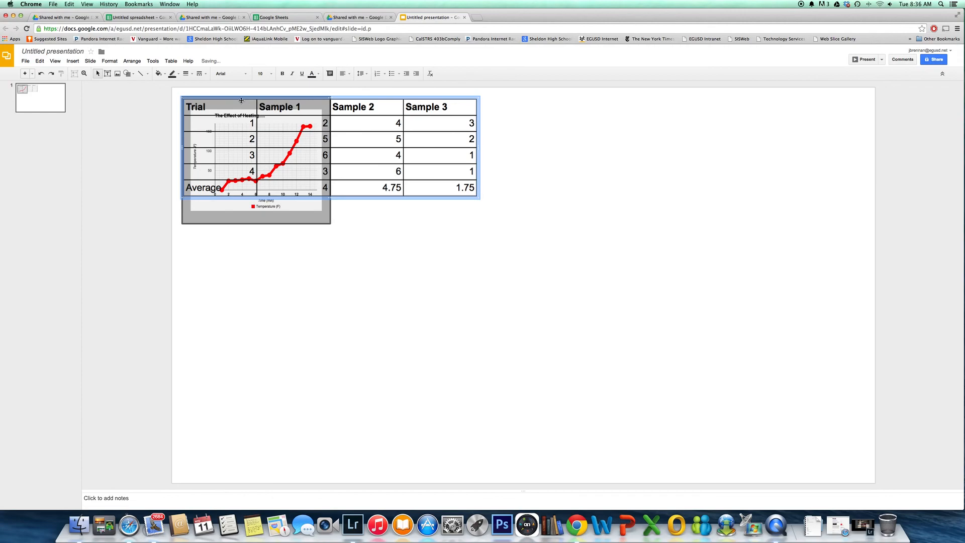
Move the pasted trial table clear of the heating chart and resize it slightly narrower with its headings on single lines
{"action": "left_click_drag", "start_coordinate": [226, 99], "coordinate": [508, 146]}
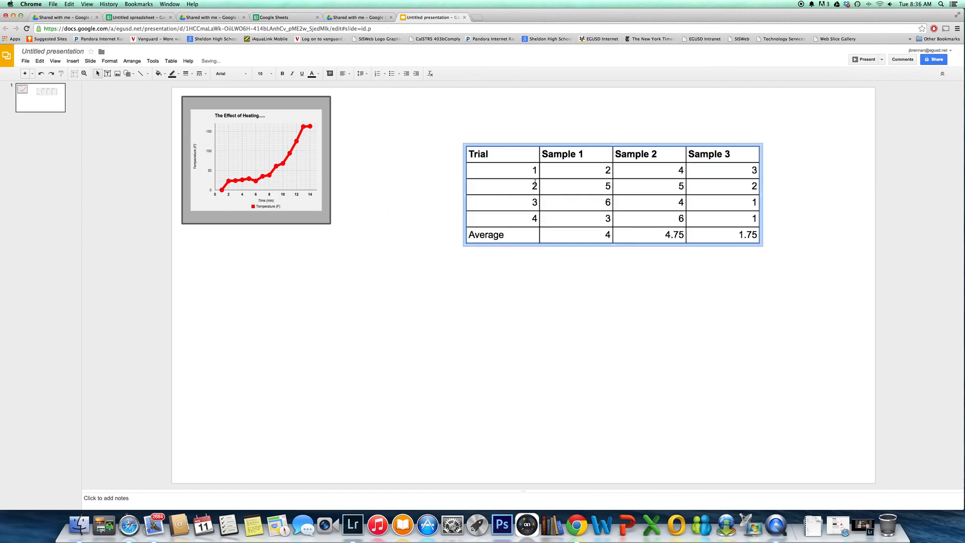
{"action": "left_click_drag", "start_coordinate": [761, 246], "coordinate": [598, 220]}
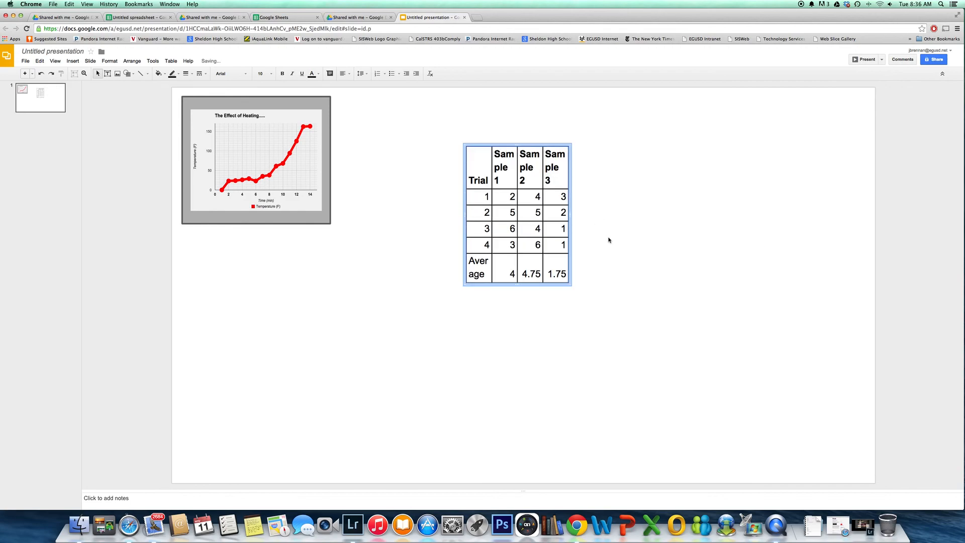
{"action": "left_click_drag", "start_coordinate": [572, 286], "coordinate": [731, 226]}
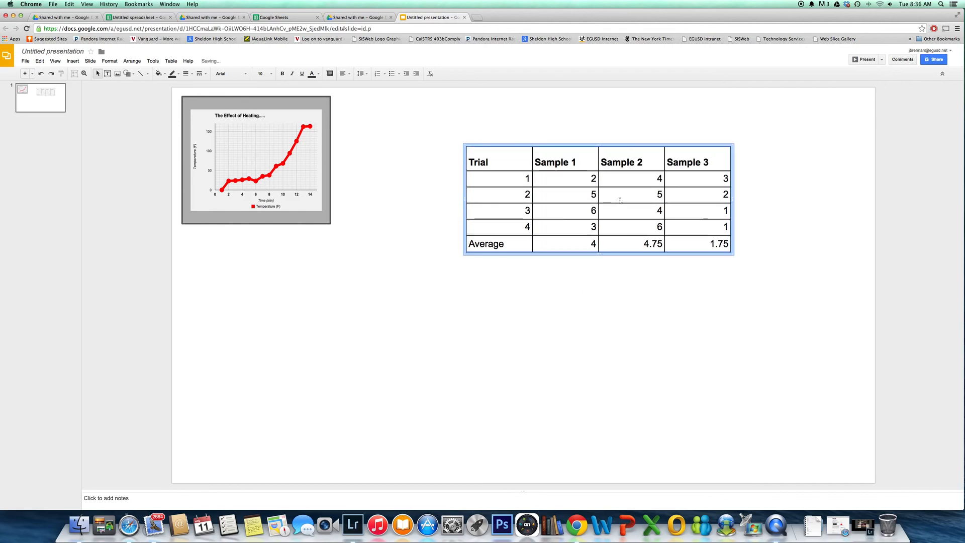
Set the font size of all the trial table's text to 6
{"action": "key", "text": "super+a"}
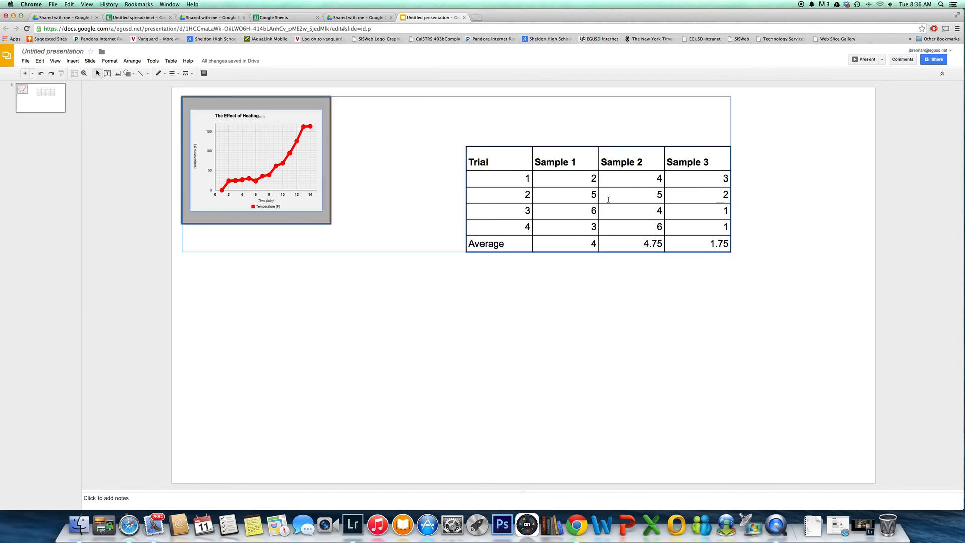
{"action": "left_click", "coordinate": [578, 299]}
{"action": "left_click", "coordinate": [504, 161]}
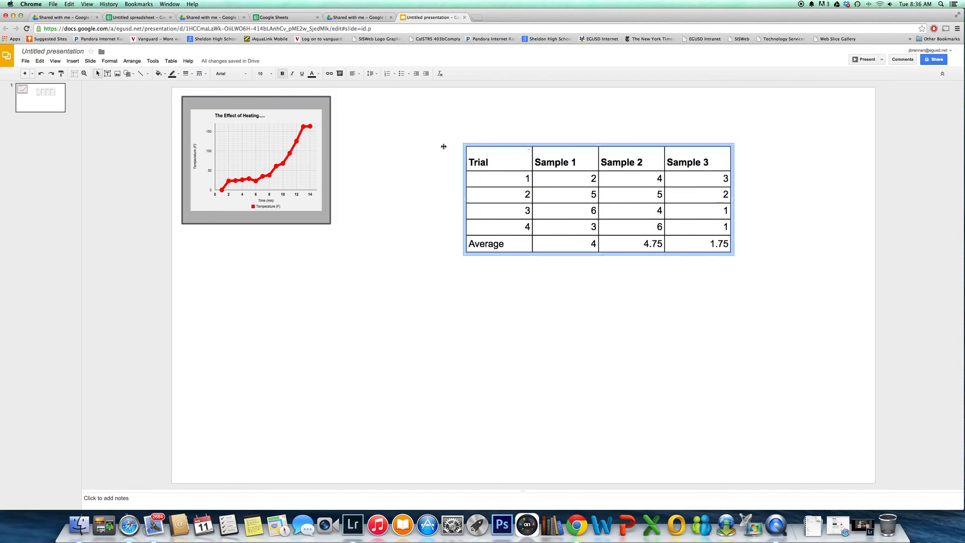
{"action": "double_click", "coordinate": [469, 160]}
{"action": "left_click_drag", "start_coordinate": [516, 158], "coordinate": [704, 243]}
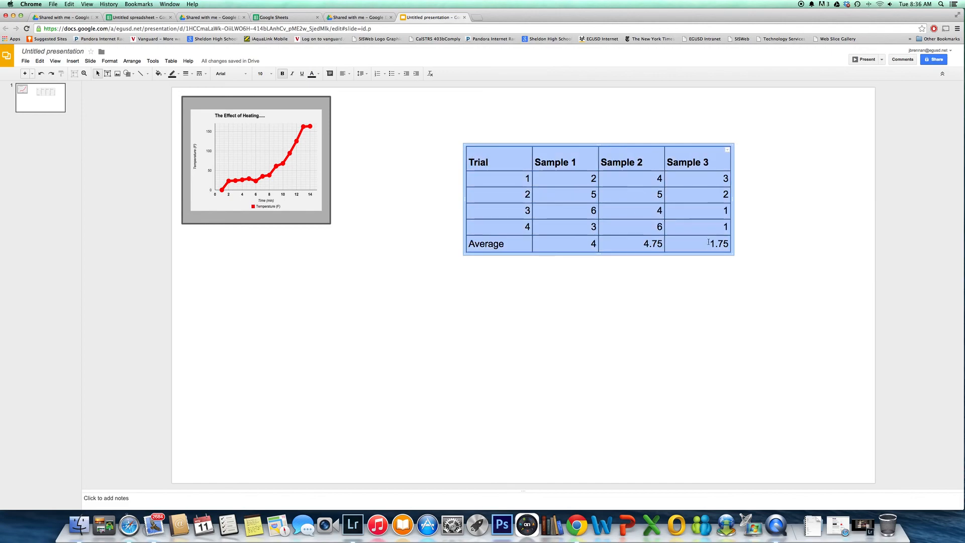
{"action": "left_click", "coordinate": [272, 73]}
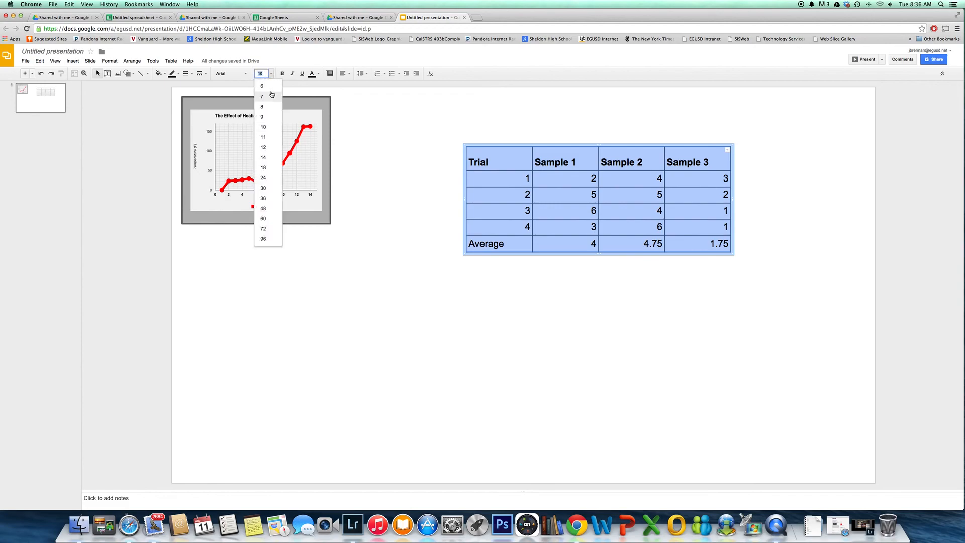
{"action": "left_click", "coordinate": [268, 87]}
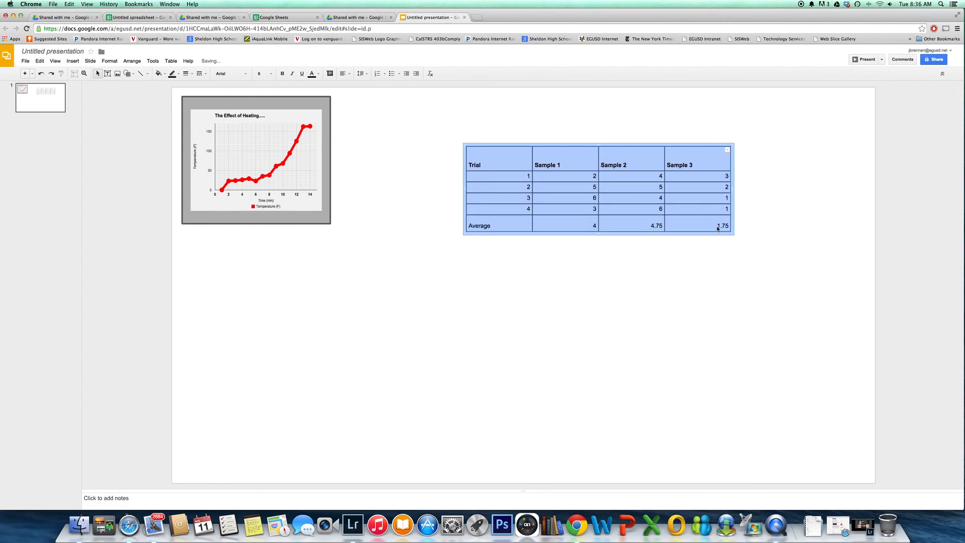
Shrink the trial table to about half its width and move it directly beside the heating chart, level with the chart's upper edge
{"action": "left_click_drag", "start_coordinate": [735, 236], "coordinate": [610, 214]}
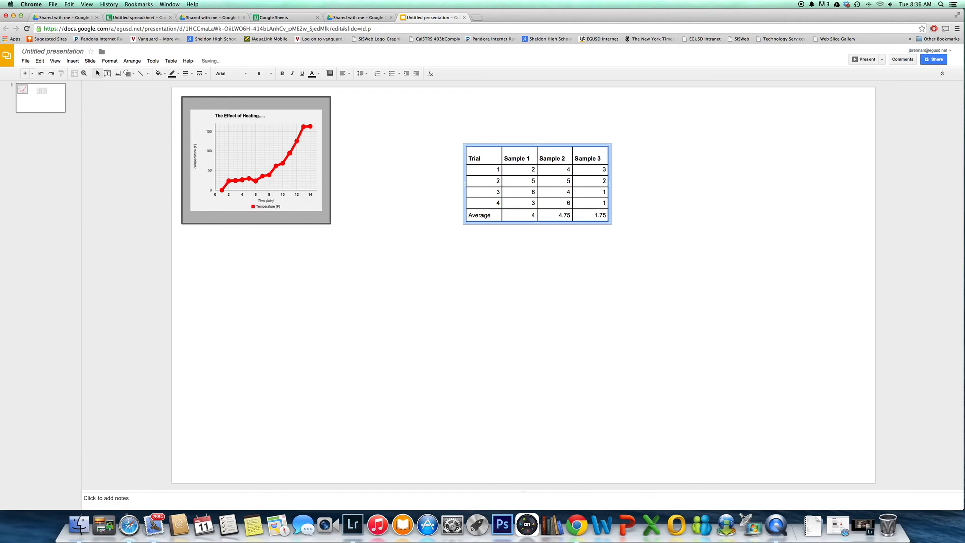
{"action": "left_click", "coordinate": [564, 173]}
{"action": "left_click", "coordinate": [426, 122]}
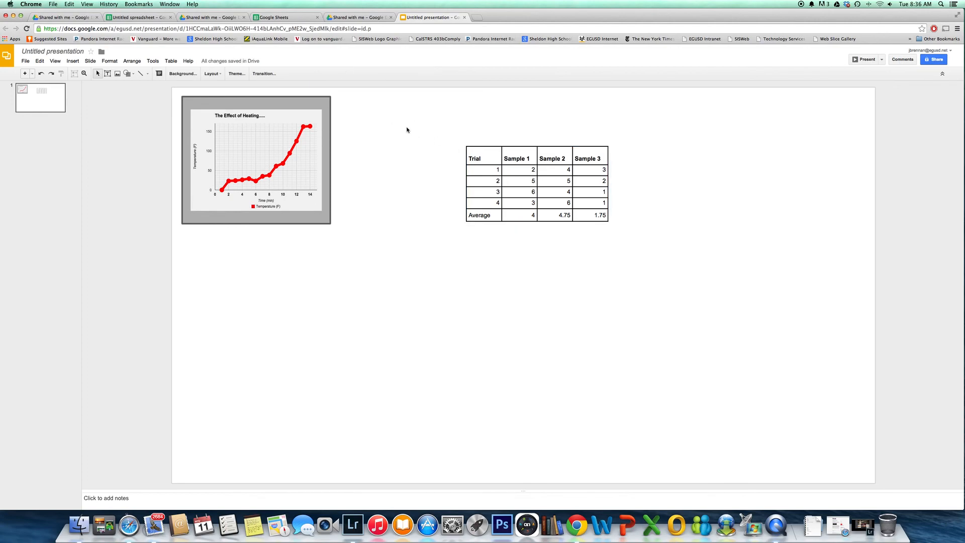
{"action": "left_click", "coordinate": [491, 147]}
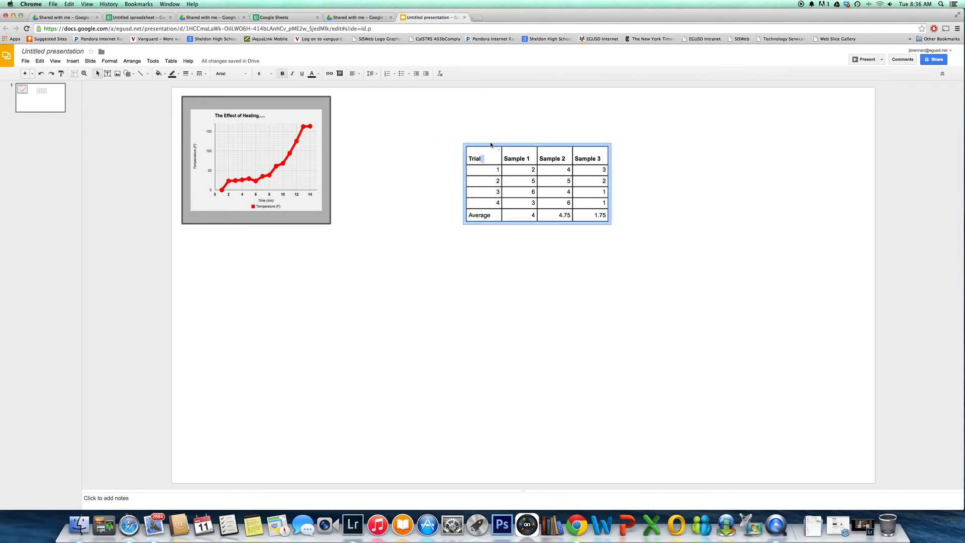
{"action": "left_click_drag", "start_coordinate": [488, 146], "coordinate": [363, 94]}
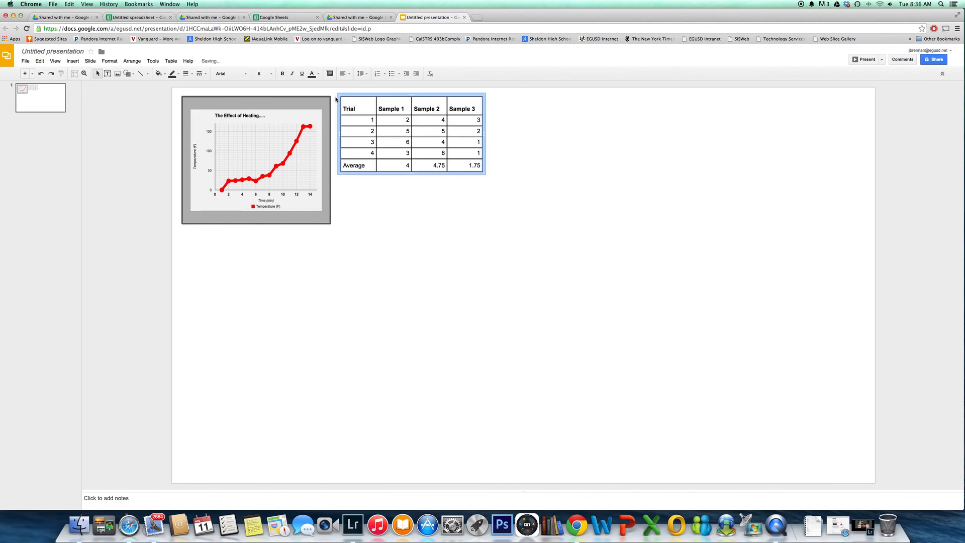
{"action": "left_click", "coordinate": [527, 122]}
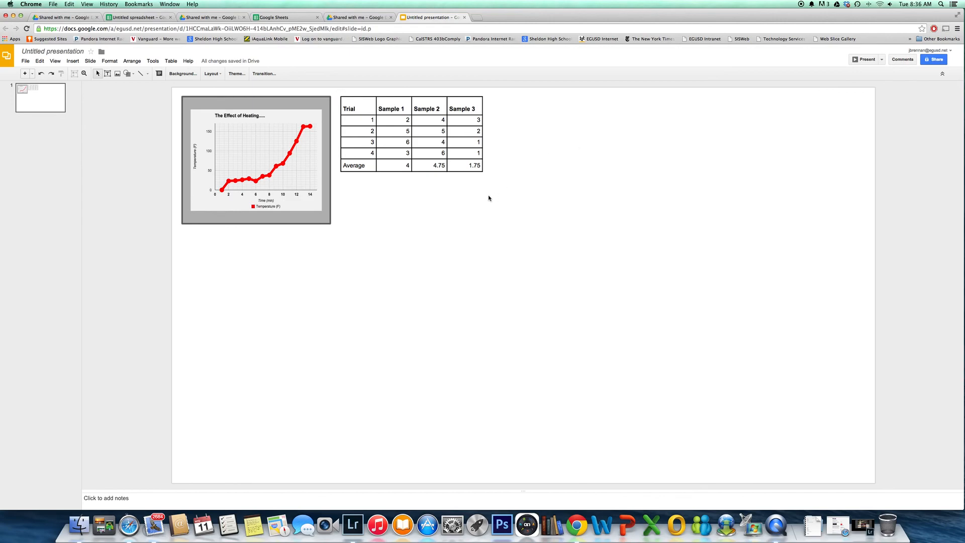
Search Google images for "beaker" and insert the black-and-white beaker drawing with the shaded glass lines on the slide
{"action": "left_click", "coordinate": [119, 75]}
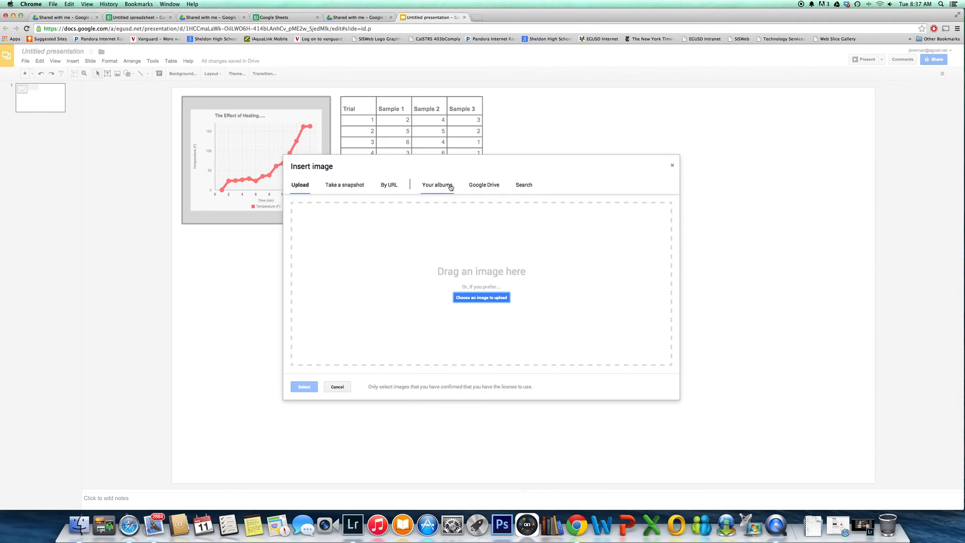
{"action": "left_click", "coordinate": [526, 185]}
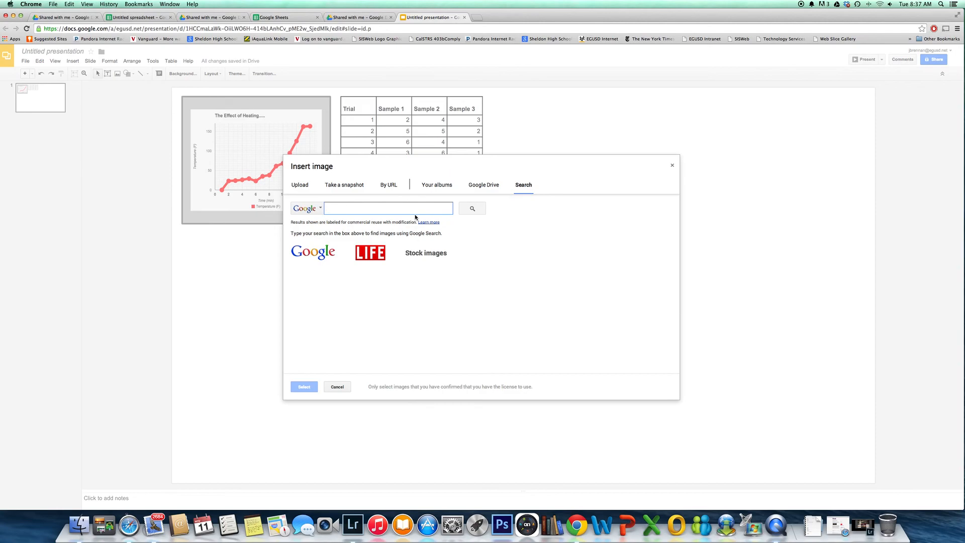
{"action": "type", "text": "beaker"}
{"action": "key", "text": "Return"}
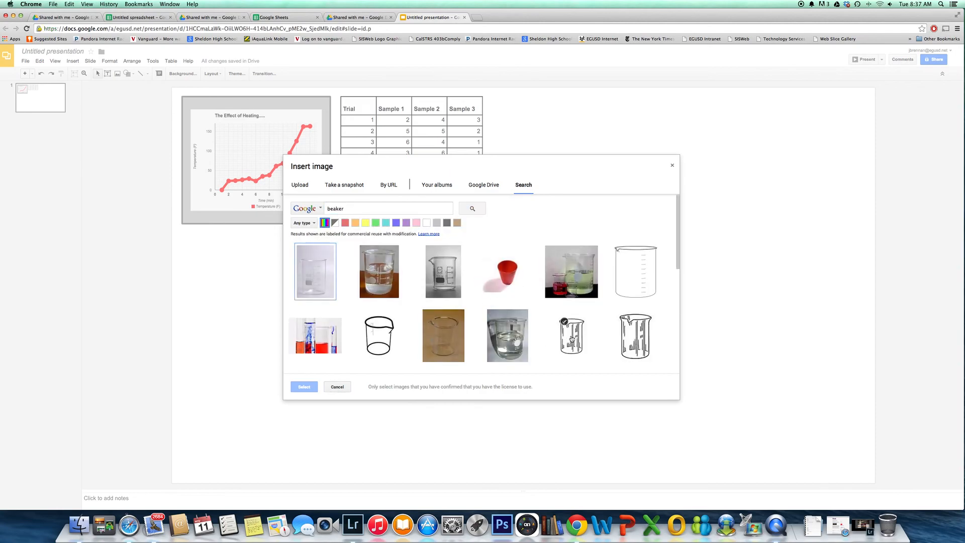
{"action": "left_click", "coordinate": [571, 339]}
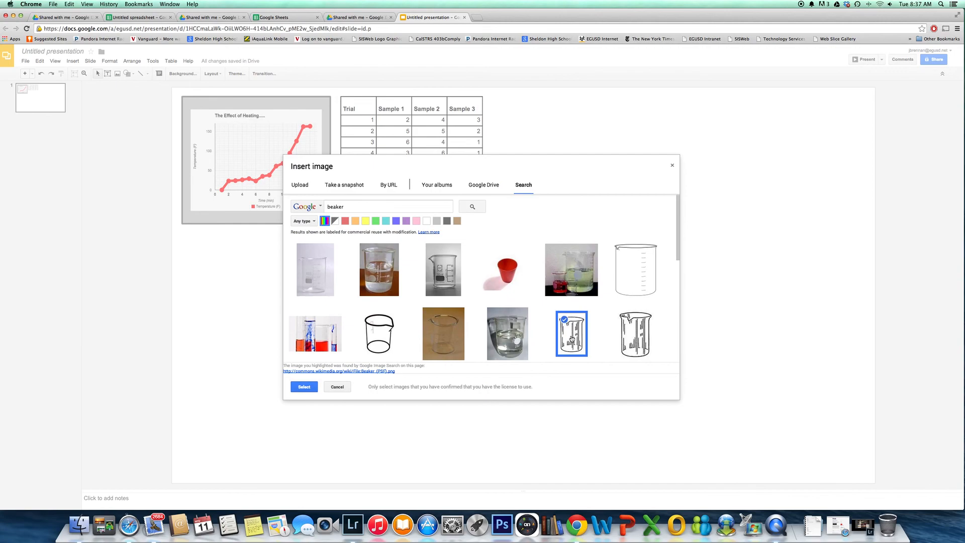
{"action": "left_click", "coordinate": [304, 386]}
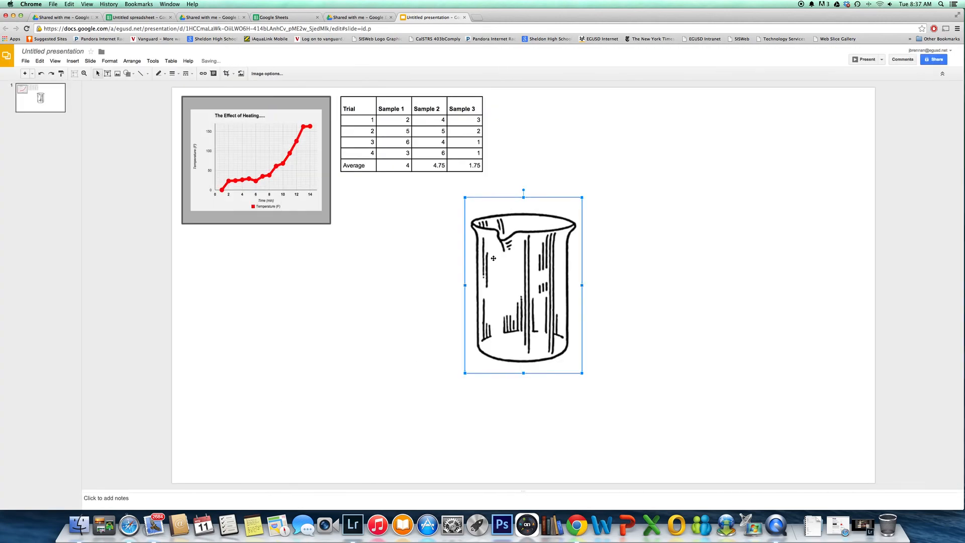
Scale the beaker drawing down and place it just below the trial table, beside the heating chart
{"action": "left_click_drag", "start_coordinate": [583, 197], "coordinate": [546, 250]}
{"action": "left_click_drag", "start_coordinate": [502, 287], "coordinate": [385, 219]}
{"action": "left_click", "coordinate": [540, 252]}
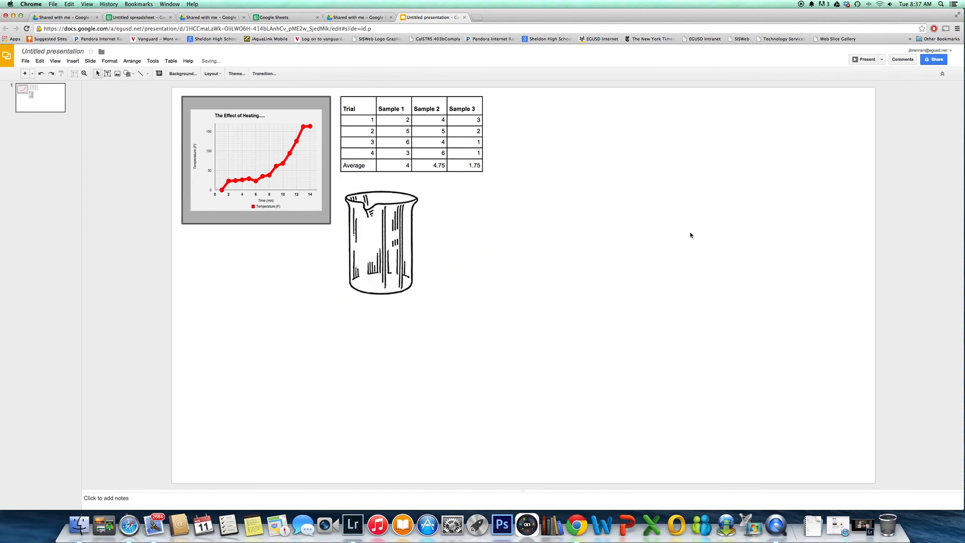
Switch to Google Sheets, open today's untitled spreadsheet, and copy the time and temperature data C4:D18 to C26
{"action": "left_click", "coordinate": [301, 19]}
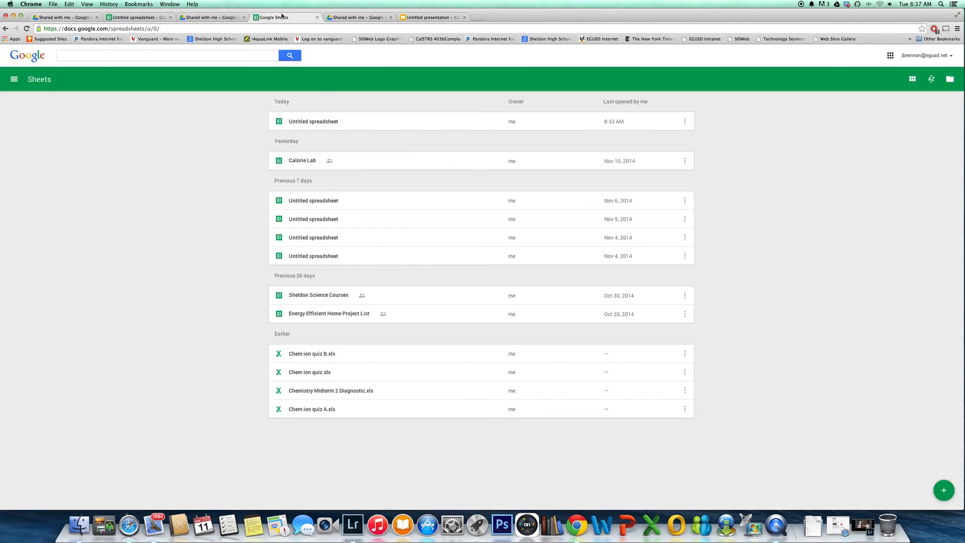
{"action": "left_click", "coordinate": [408, 123]}
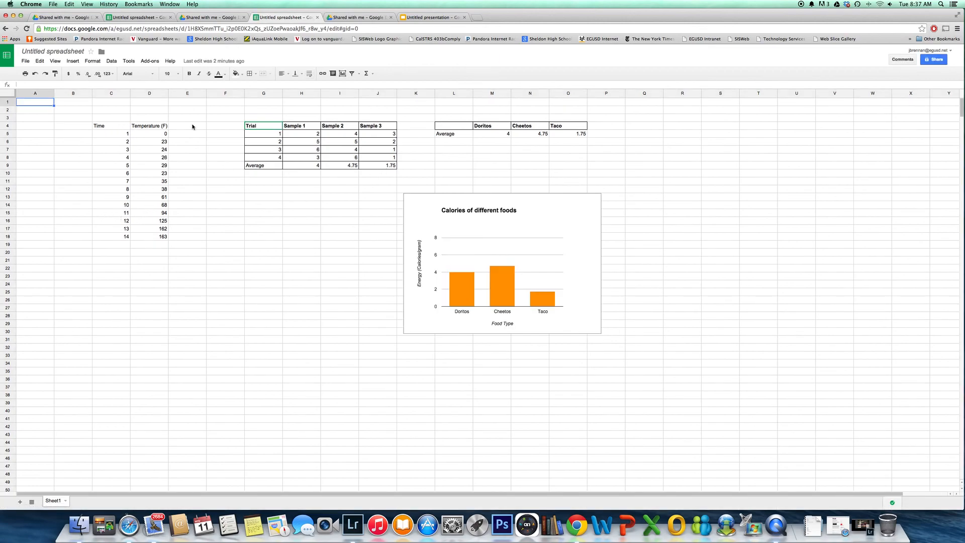
{"action": "left_click", "coordinate": [164, 127]}
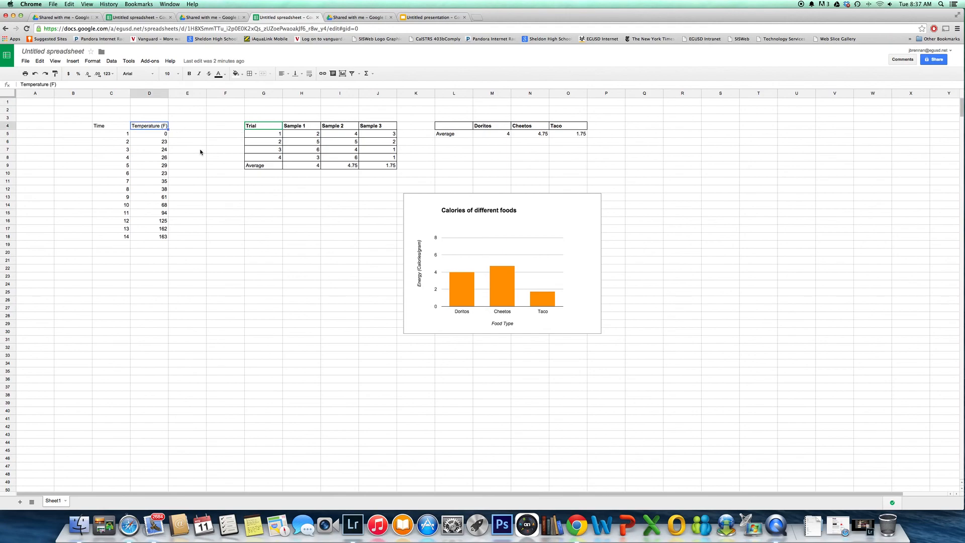
{"action": "left_click_drag", "start_coordinate": [108, 126], "coordinate": [156, 234]}
{"action": "right_click", "coordinate": [150, 217]}
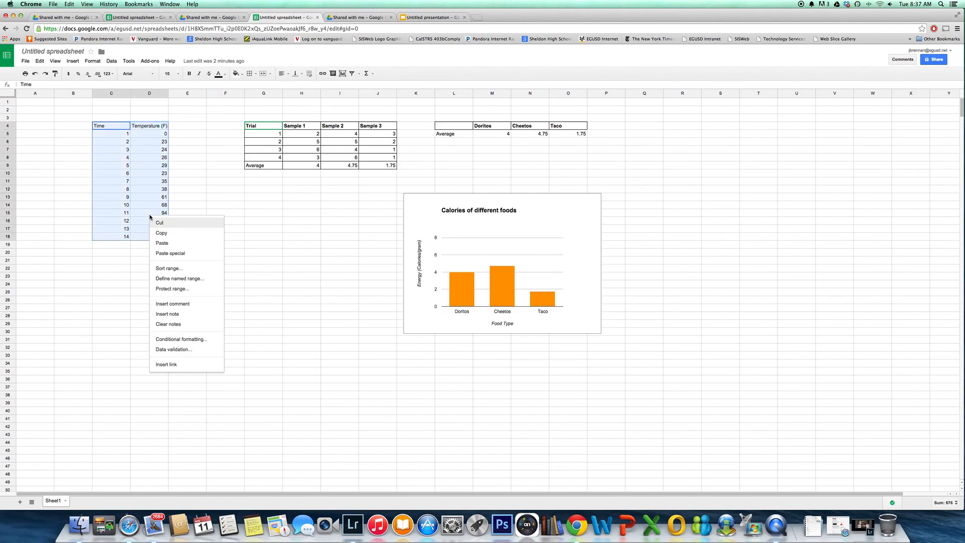
{"action": "left_click", "coordinate": [175, 234]}
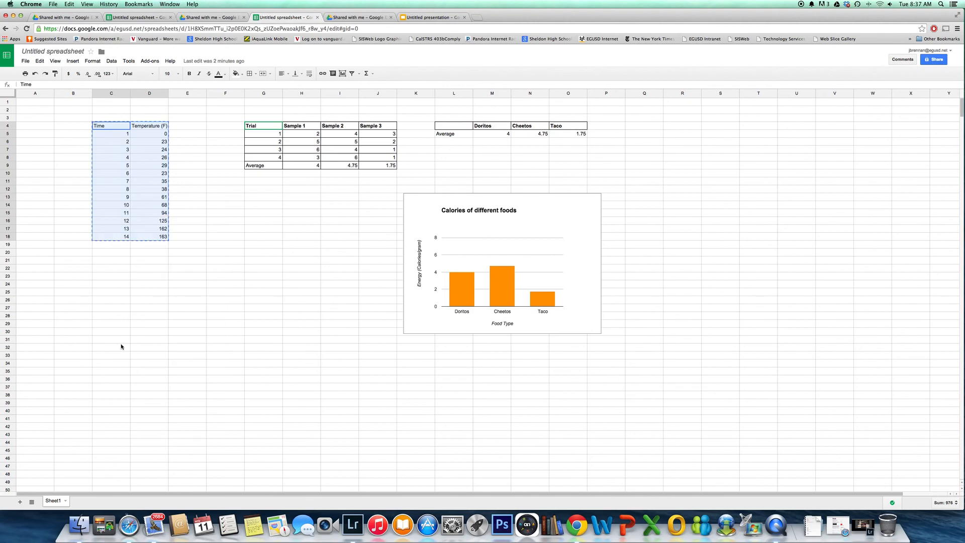
{"action": "right_click", "coordinate": [112, 300]}
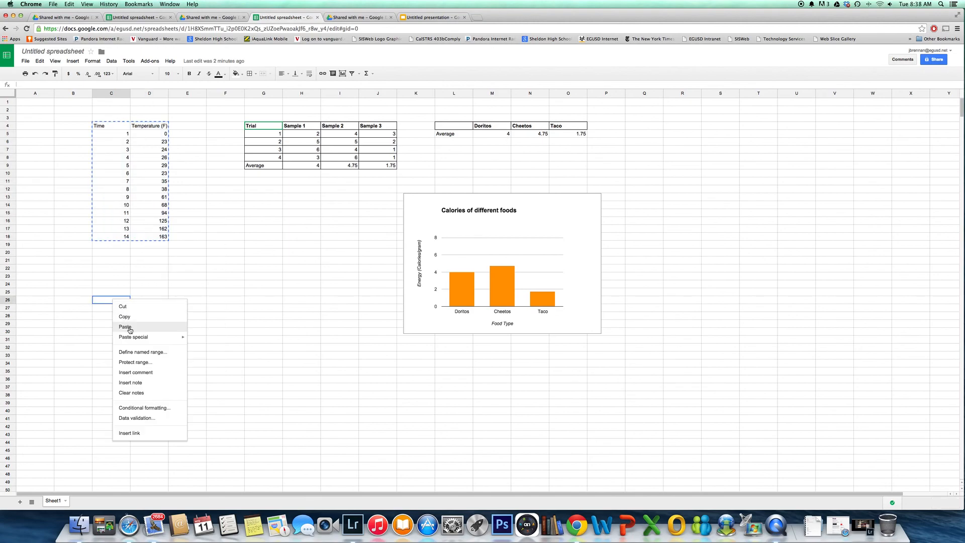
{"action": "left_click", "coordinate": [125, 327]}
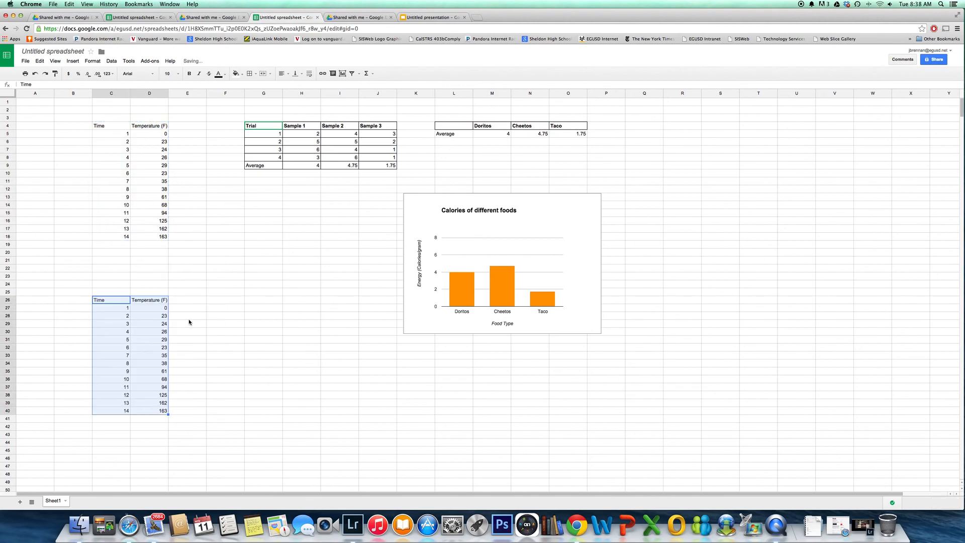
Enter the heading Temperature (F) in cell D25, above the copied data
{"action": "left_click", "coordinate": [138, 300]}
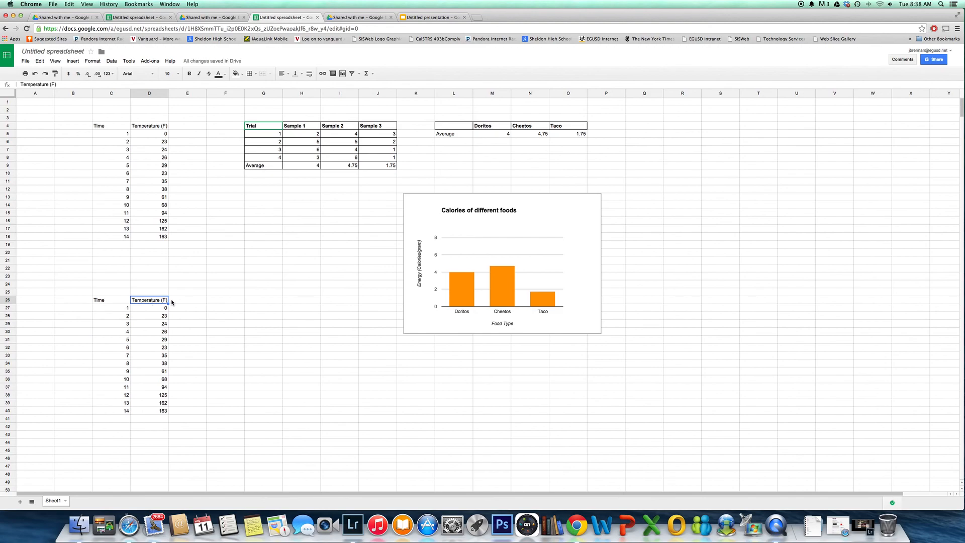
{"action": "left_click", "coordinate": [155, 294]}
{"action": "type", "text": "Temperature"}
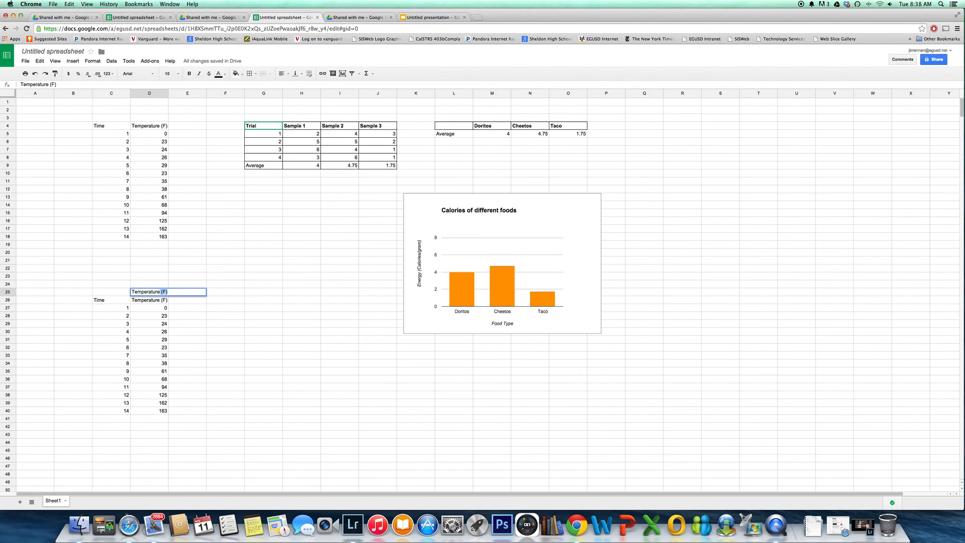
{"action": "key", "text": "Return"}
Merge cells D25:E25 horizontally so the Temperature (F) heading spans two columns
{"action": "left_click_drag", "start_coordinate": [171, 293], "coordinate": [155, 294]}
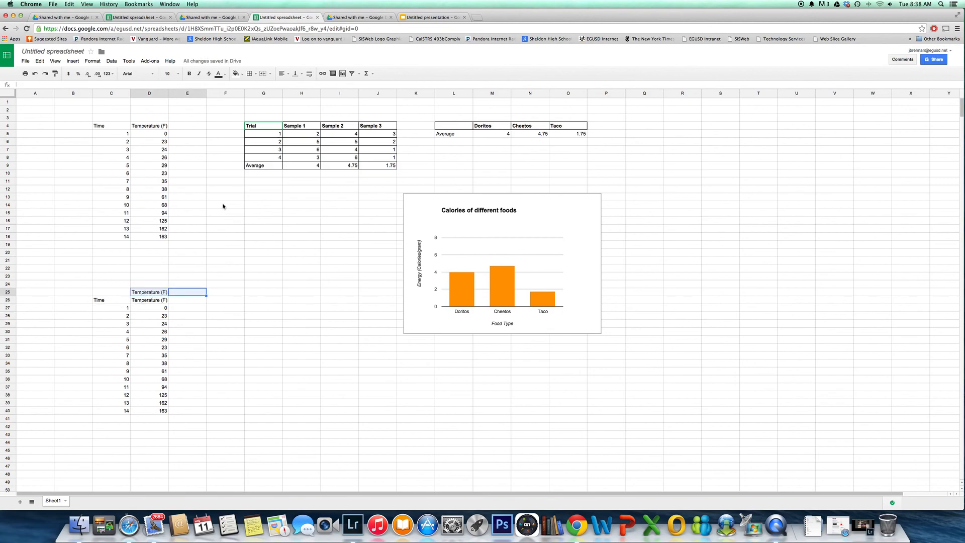
{"action": "left_click", "coordinate": [264, 74]}
{"action": "left_click", "coordinate": [270, 74]}
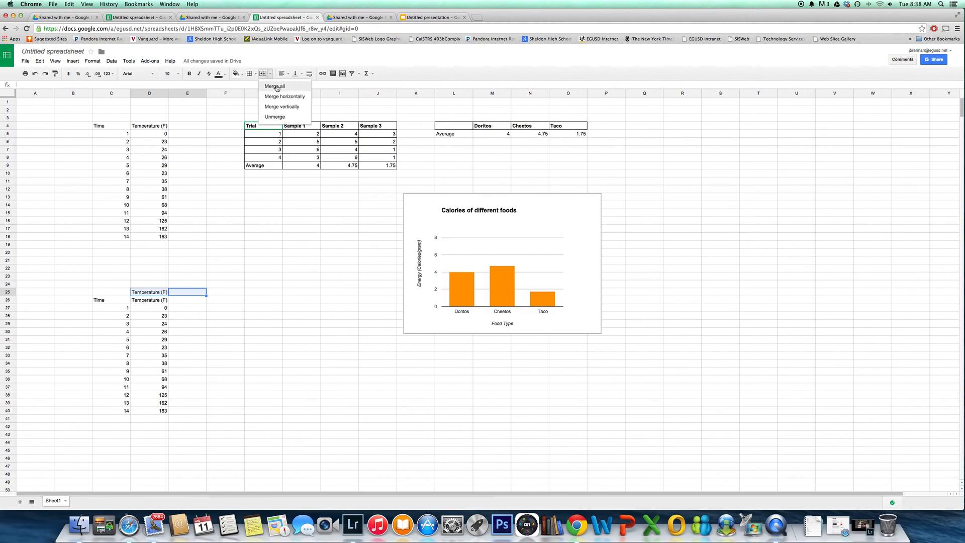
{"action": "left_click", "coordinate": [281, 97]}
{"action": "left_click", "coordinate": [261, 277]}
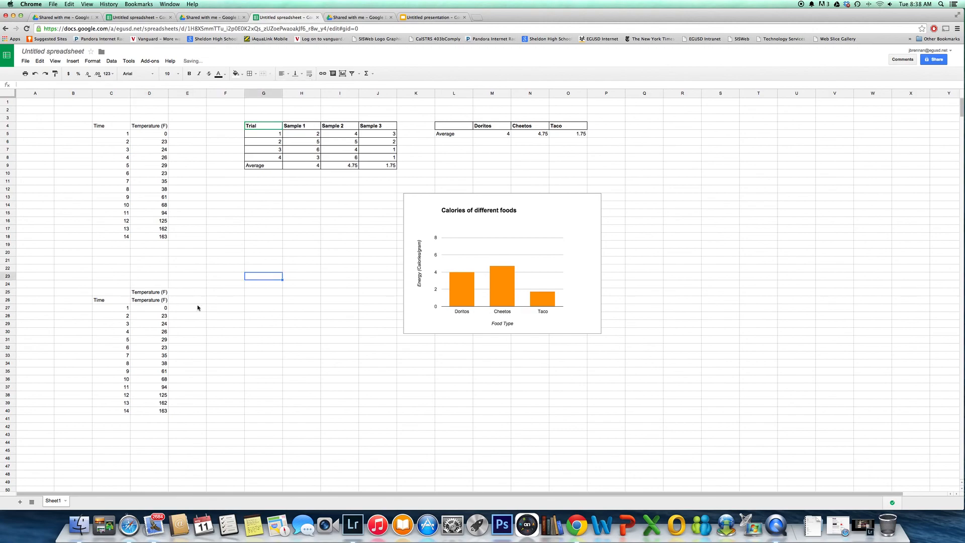
Label the two temperature columns White in D26 and Black in E26
{"action": "left_click", "coordinate": [158, 301]}
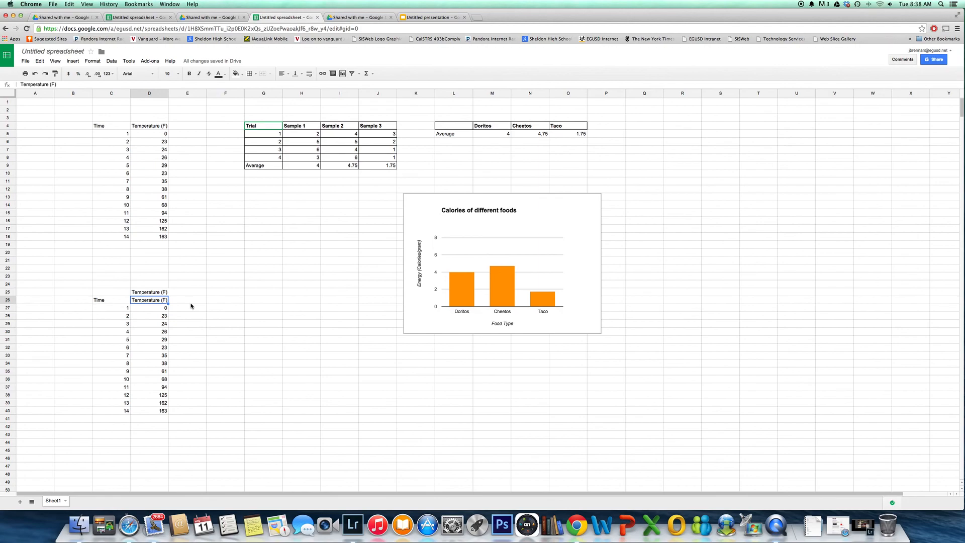
{"action": "type", "text": "White"}
{"action": "key", "text": "Tab"}
{"action": "type", "text": "Bla"}
{"action": "key", "text": "Return"}
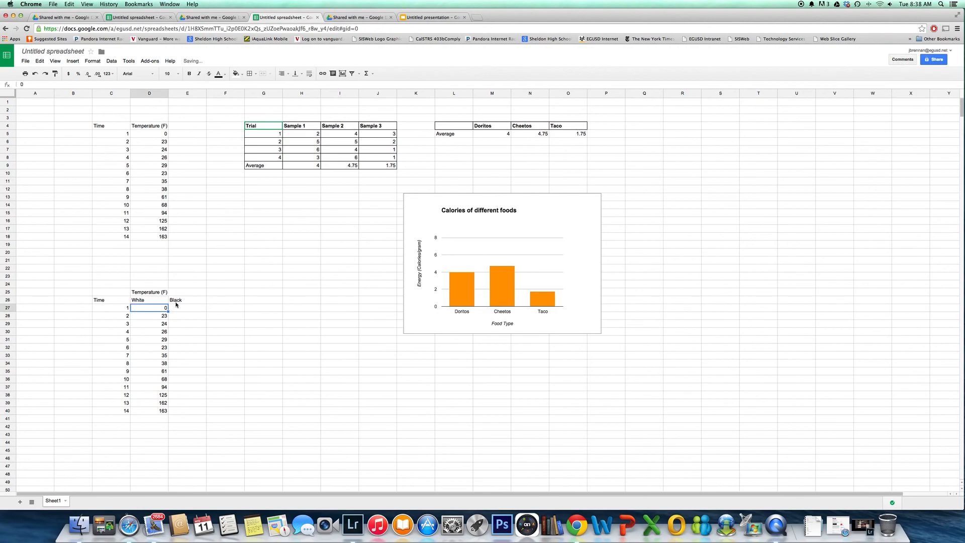
Center the merged Temperature (F) heading over the White and Black columns
{"action": "left_click_drag", "start_coordinate": [167, 294], "coordinate": [190, 294]}
{"action": "left_click", "coordinate": [289, 74]}
{"action": "left_click", "coordinate": [294, 86]}
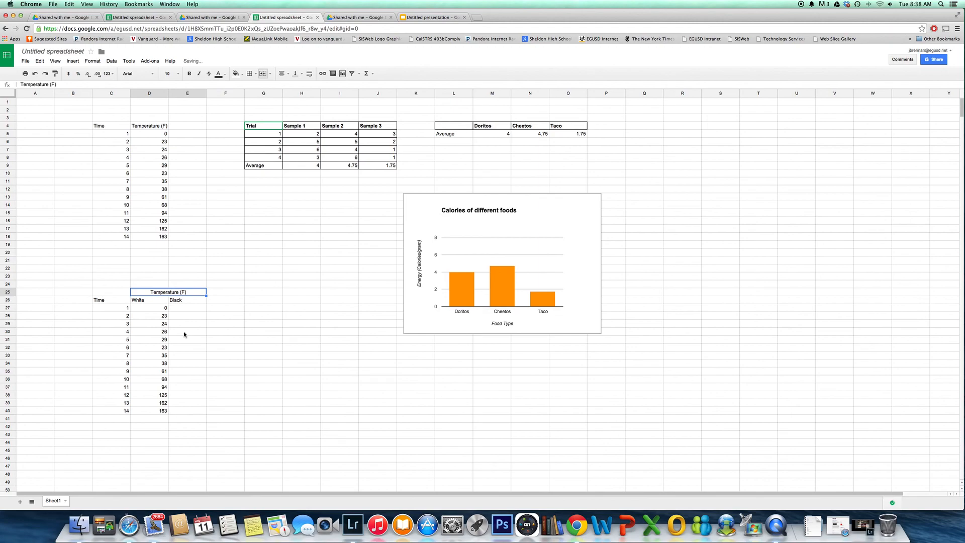
Enter the first Black temperatures 0, 61 and 132 in cells E27 to E29
{"action": "left_click", "coordinate": [183, 308]}
{"action": "type", "text": "0"}
{"action": "key", "text": "Return"}
{"action": "type", "text": "61"}
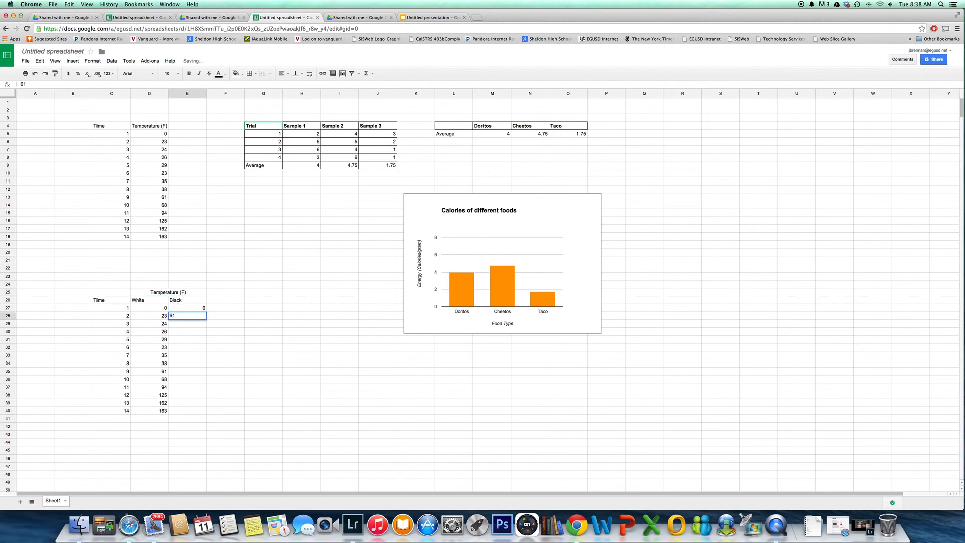
{"action": "key", "text": "Return"}
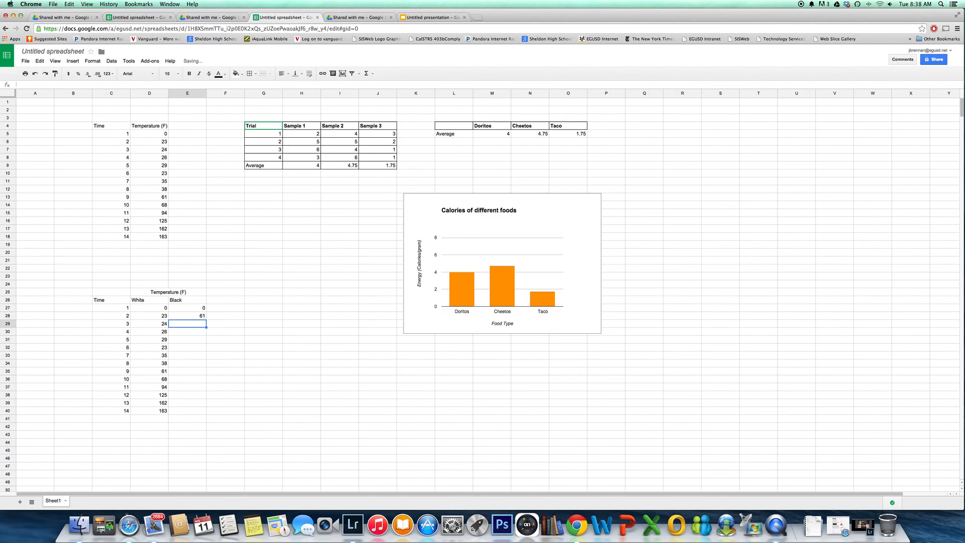
{"action": "type", "text": "132"}
{"action": "key", "text": "Return"}
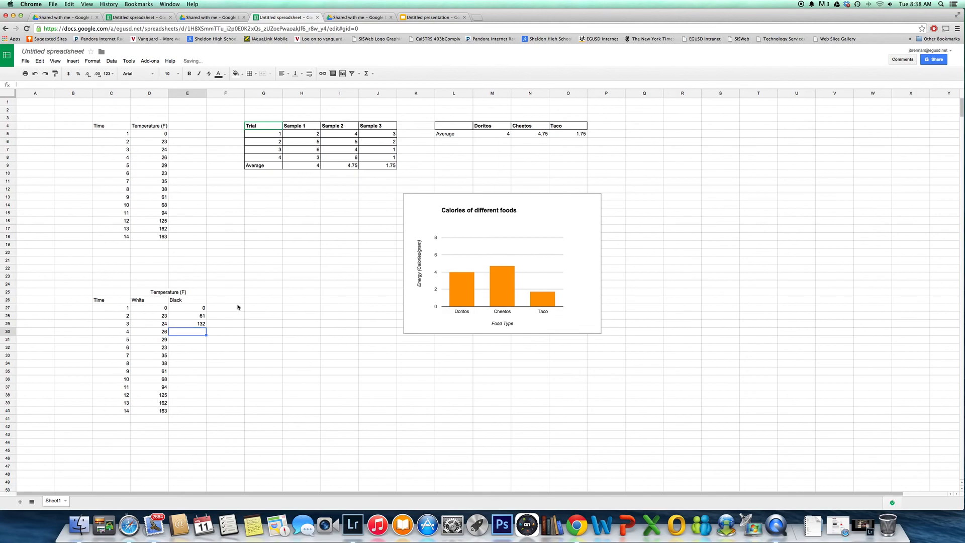
{"action": "left_click_drag", "start_coordinate": [194, 303], "coordinate": [201, 325]}
{"action": "left_click", "coordinate": [197, 309]}
{"action": "left_click", "coordinate": [198, 324]}
{"action": "left_click", "coordinate": [200, 317]}
{"action": "left_click_drag", "start_coordinate": [206, 331], "coordinate": [201, 389]}
{"action": "left_click", "coordinate": [270, 356]}
Enter the Black temperatures 200, 256 and 290 in cells E30 to E32
{"action": "left_click", "coordinate": [195, 332]}
{"action": "type", "text": "200"}
{"action": "key", "text": "Return"}
{"action": "type", "text": "256"}
{"action": "key", "text": "Return"}
{"action": "type", "text": "290"}
{"action": "key", "text": "Return"}
Enter 350 and 300 in cells E33 and E34, and extend the Black series by autofill down to E40
{"action": "type", "text": "350"}
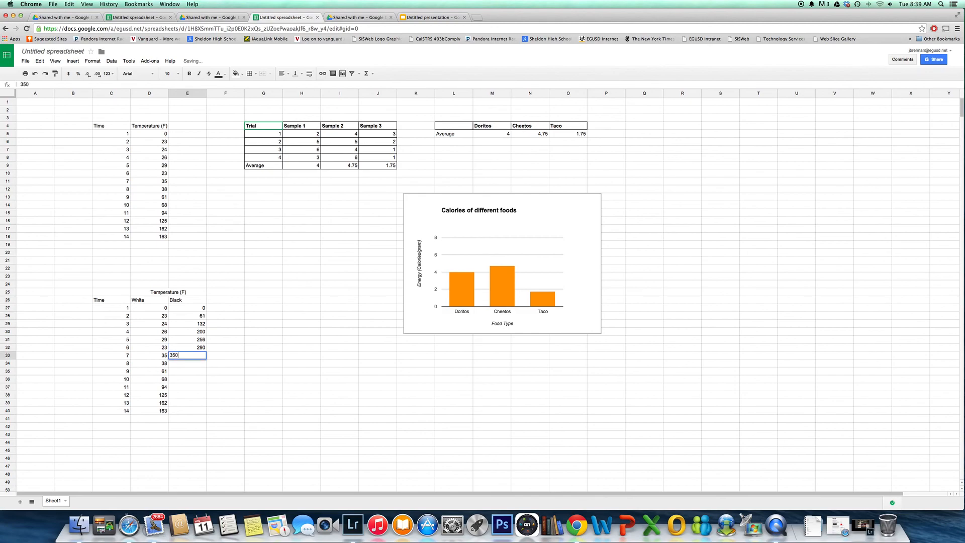
{"action": "key", "text": "Return"}
{"action": "type", "text": "300"}
{"action": "key", "text": "Return"}
{"action": "left_click_drag", "start_coordinate": [199, 307], "coordinate": [205, 413]}
{"action": "left_click", "coordinate": [251, 395]}
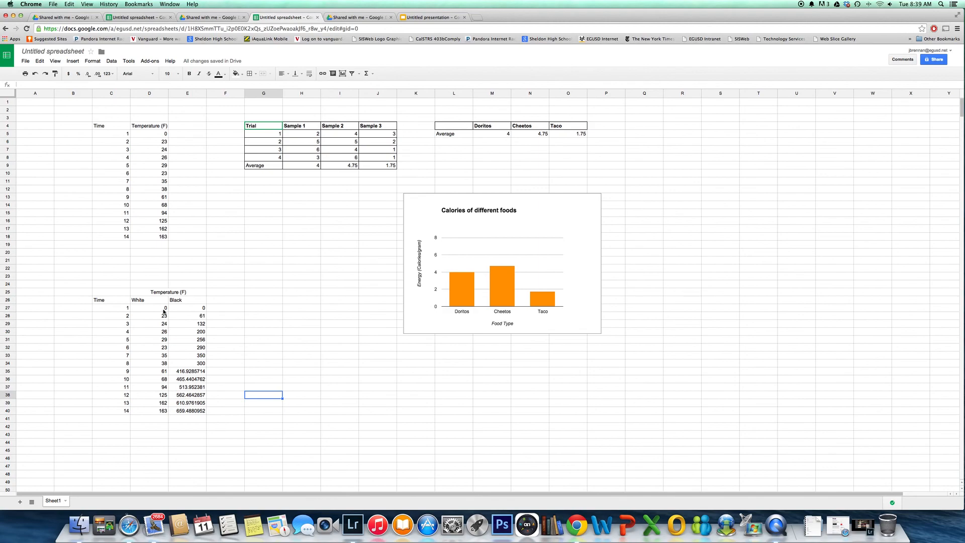
Try adding the unit mm after the 0 in cell E27, and undo that entry
{"action": "left_click", "coordinate": [198, 309]}
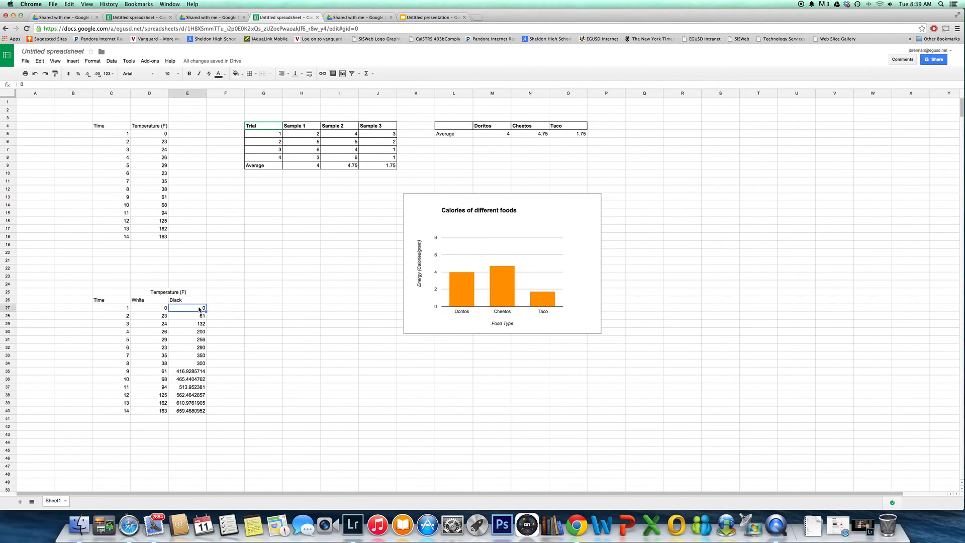
{"action": "left_click", "coordinate": [30, 84]}
{"action": "type", "text": "mm"}
{"action": "key", "text": "Return"}
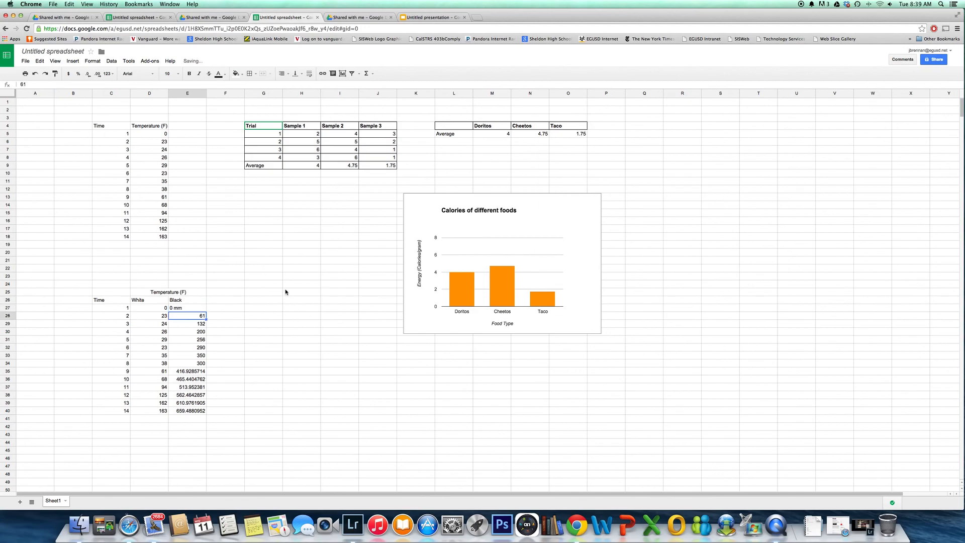
{"action": "left_click", "coordinate": [187, 308]}
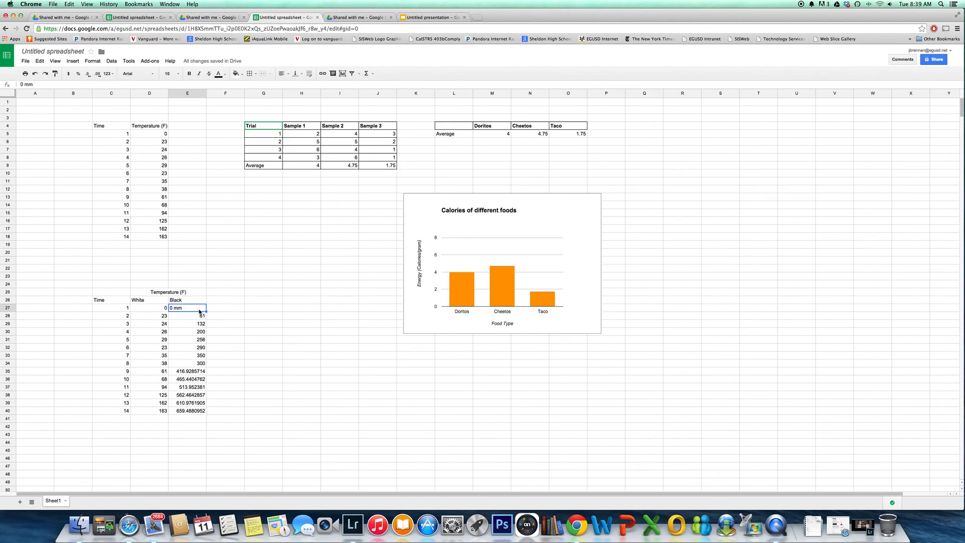
{"action": "key", "text": "super+z"}
{"action": "left_click", "coordinate": [269, 322]}
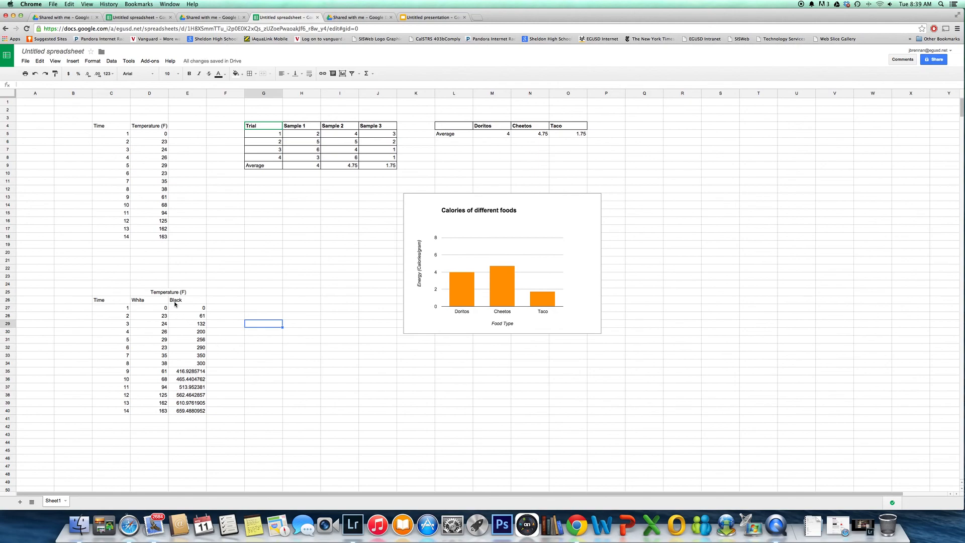
Apply the Number format to the Black temperatures in E27:E40
{"action": "left_click_drag", "start_coordinate": [187, 308], "coordinate": [188, 413]}
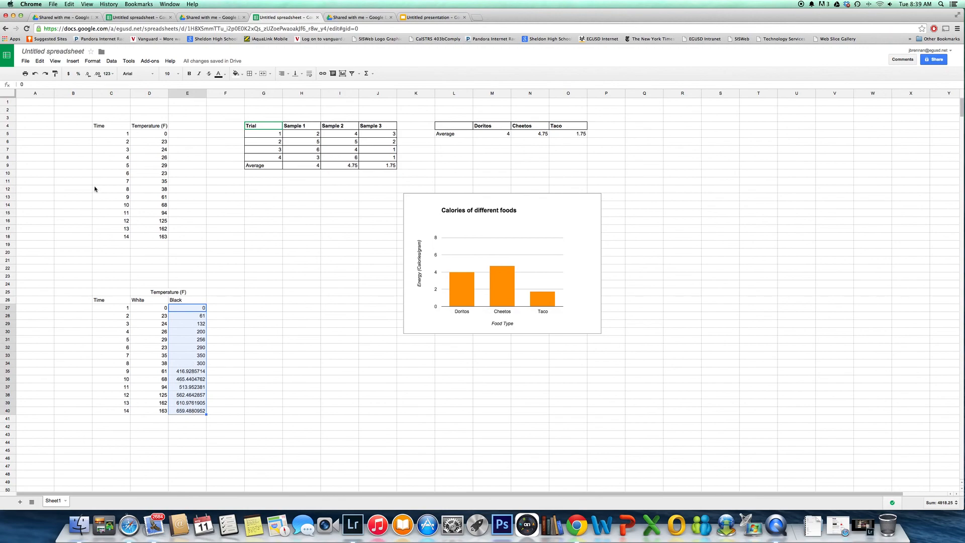
{"action": "left_click", "coordinate": [96, 61]}
{"action": "mouse_move", "coordinate": [105, 75]}
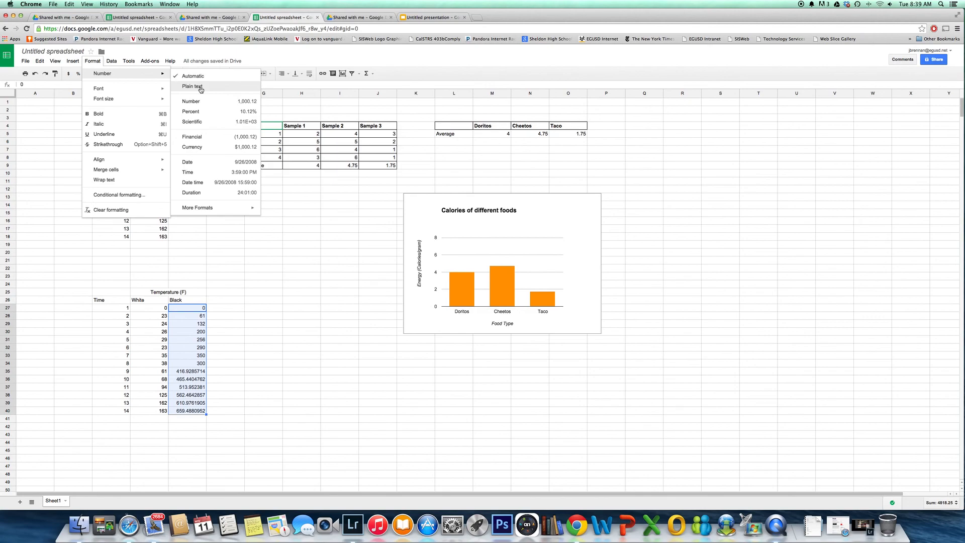
{"action": "left_click", "coordinate": [201, 103]}
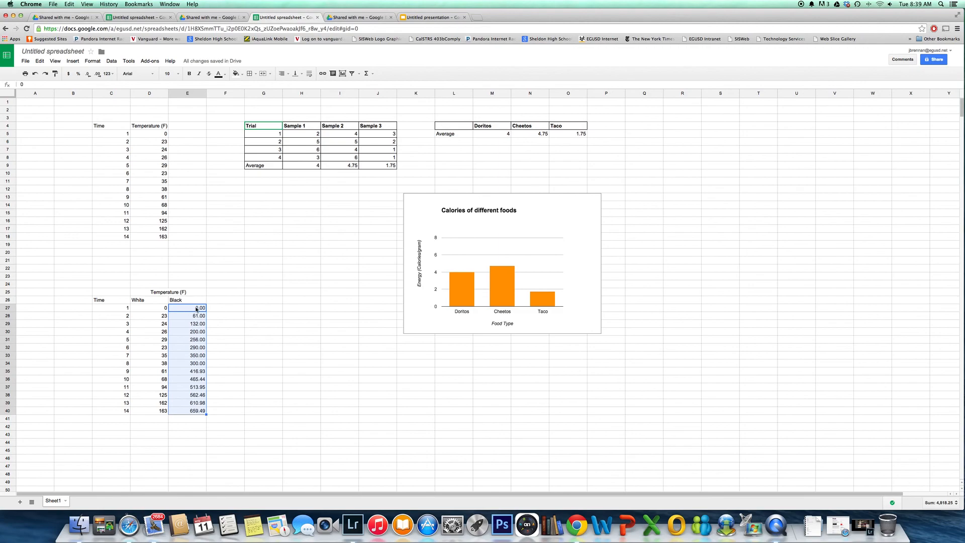
Try showing fewer and more decimal places for the Black temperatures
{"action": "left_click", "coordinate": [88, 75]}
{"action": "left_click", "coordinate": [88, 75]}
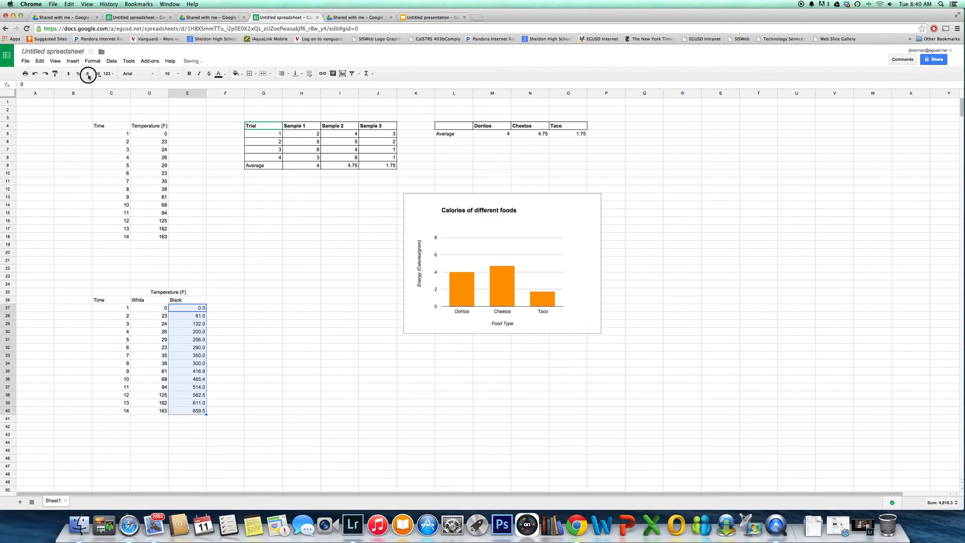
{"action": "left_click", "coordinate": [98, 74]}
{"action": "left_click", "coordinate": [98, 75]}
{"action": "left_click", "coordinate": [98, 74]}
{"action": "left_click", "coordinate": [98, 74]}
{"action": "left_click", "coordinate": [99, 78]}
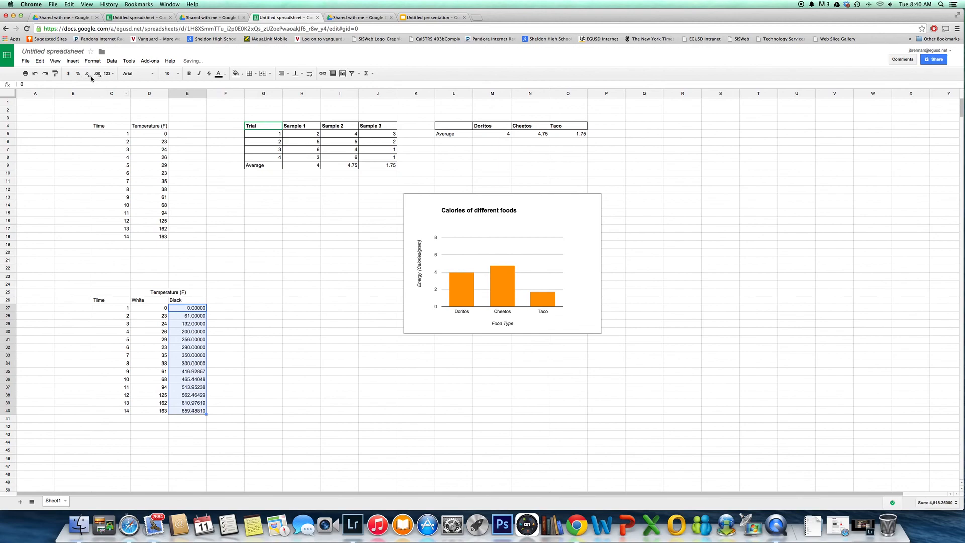
Reduce the Black temperatures in E27:E40 to whole numbers with no decimal places
{"action": "left_click", "coordinate": [90, 77]}
{"action": "left_click", "coordinate": [90, 76]}
{"action": "left_click", "coordinate": [90, 75]}
{"action": "left_click", "coordinate": [90, 76]}
{"action": "left_click", "coordinate": [254, 293]}
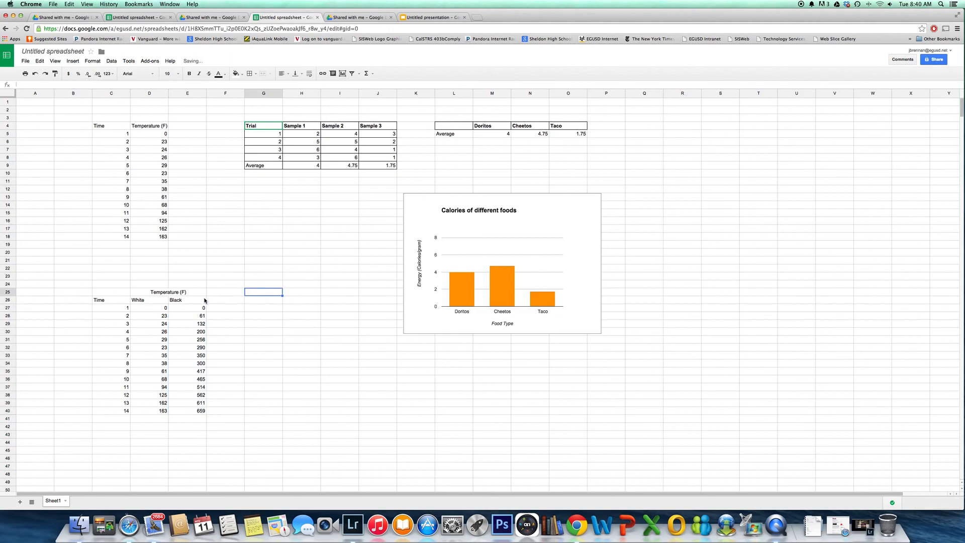
Start a chart from the White/Black table in C25:E40 and set its type to a straight line chart
{"action": "left_click_drag", "start_coordinate": [119, 292], "coordinate": [194, 410]}
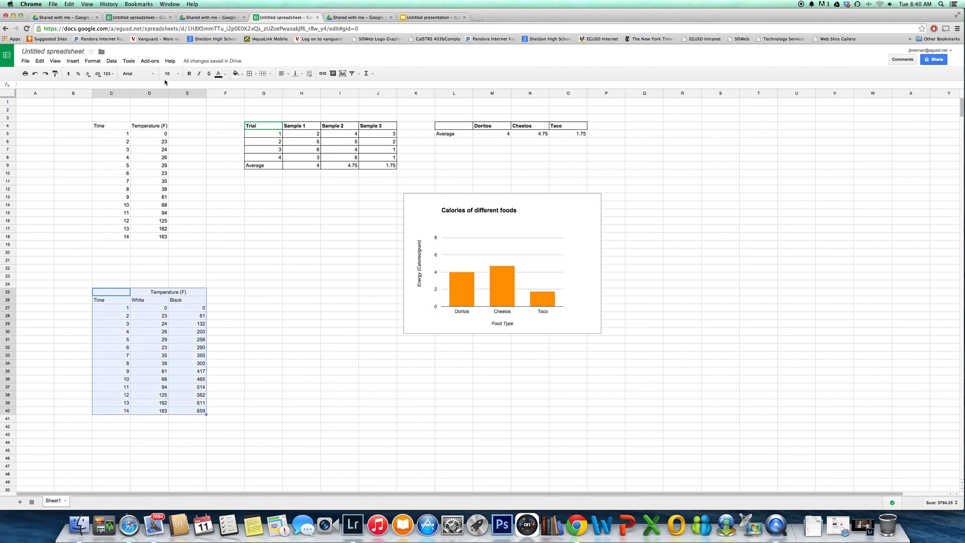
{"action": "left_click", "coordinate": [343, 74]}
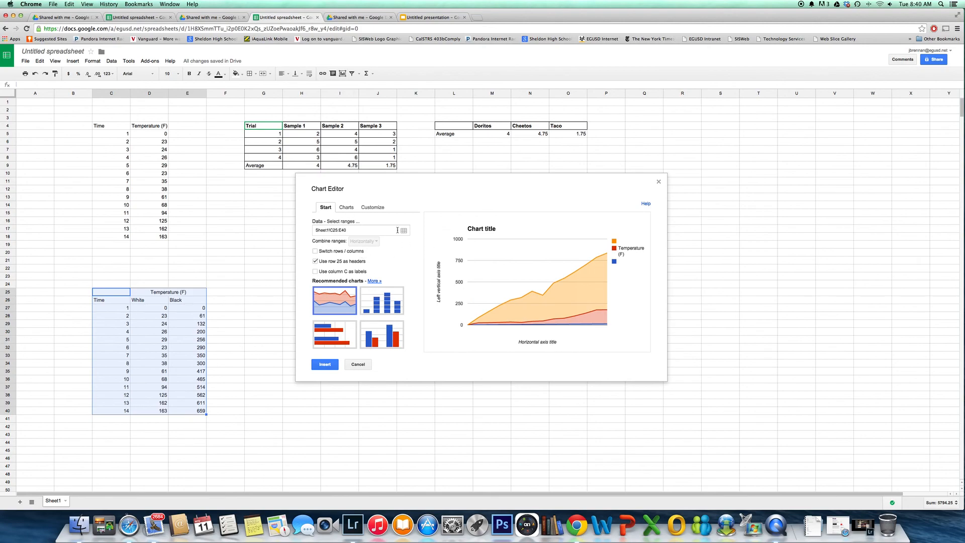
{"action": "left_click", "coordinate": [346, 207]}
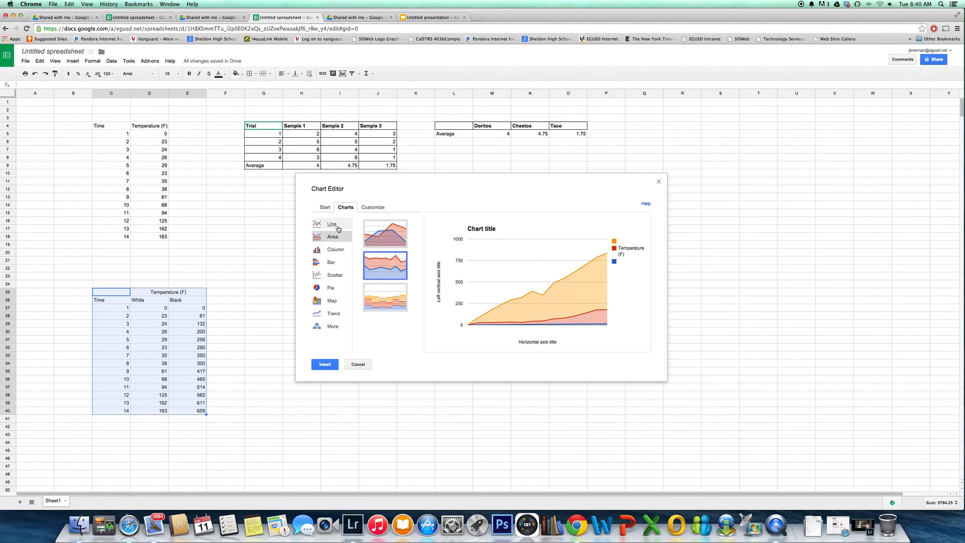
{"action": "left_click", "coordinate": [338, 228]}
{"action": "left_click", "coordinate": [394, 241]}
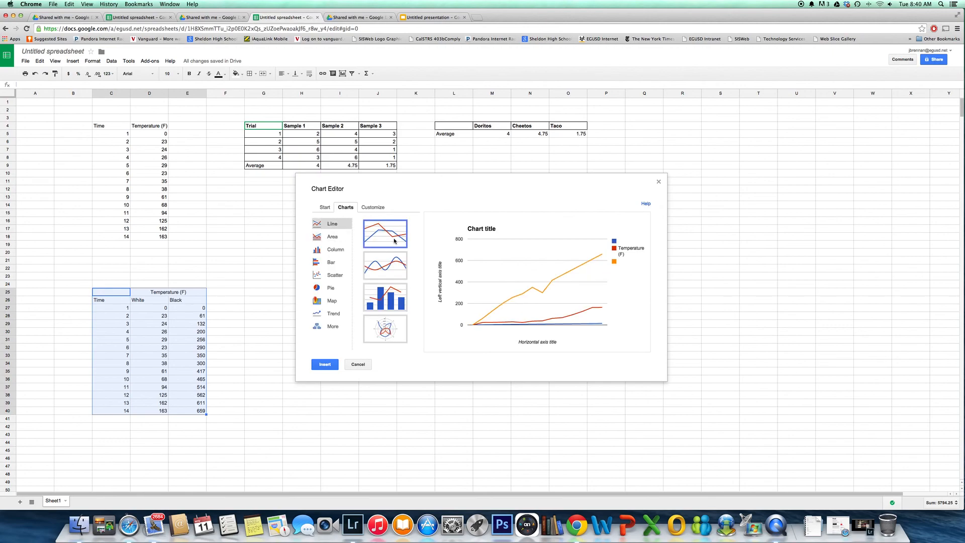
Use column C as the chart's labels, and try switching rows and columns before restoring the original orientation
{"action": "left_click", "coordinate": [324, 207]}
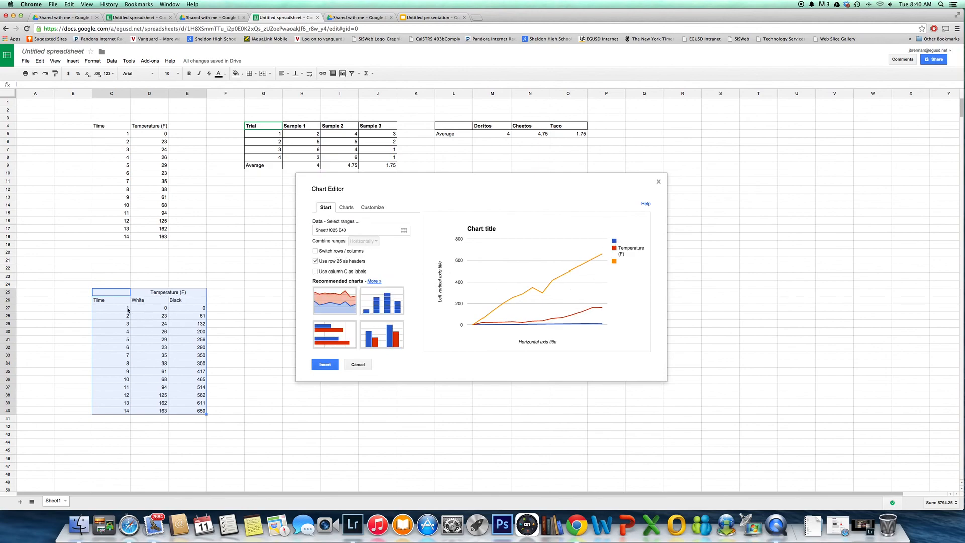
{"action": "left_click", "coordinate": [315, 271]}
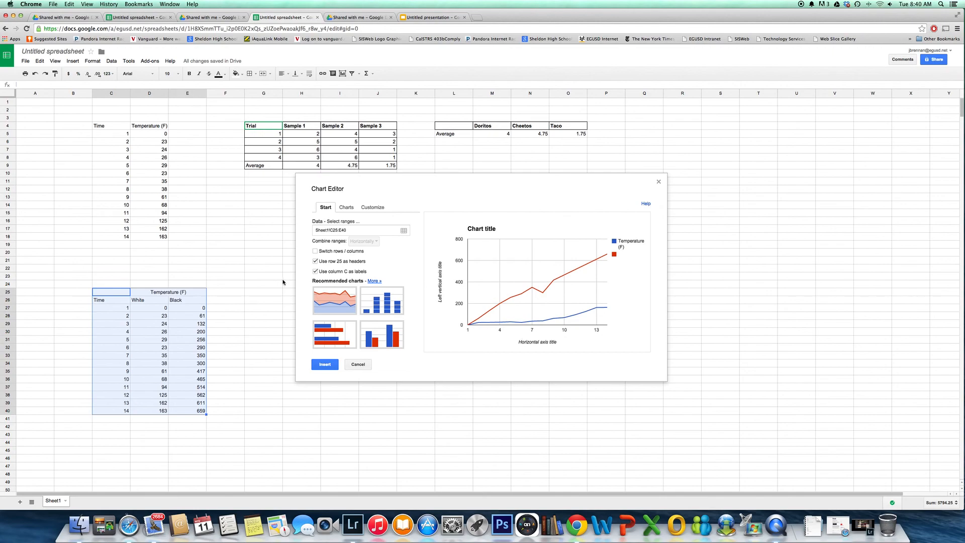
{"action": "left_click", "coordinate": [315, 251]}
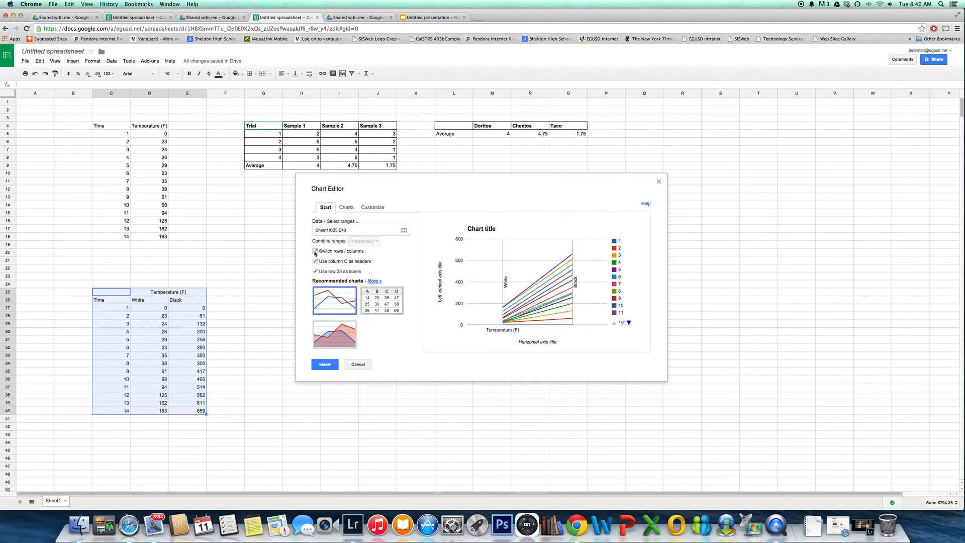
{"action": "left_click", "coordinate": [315, 251]}
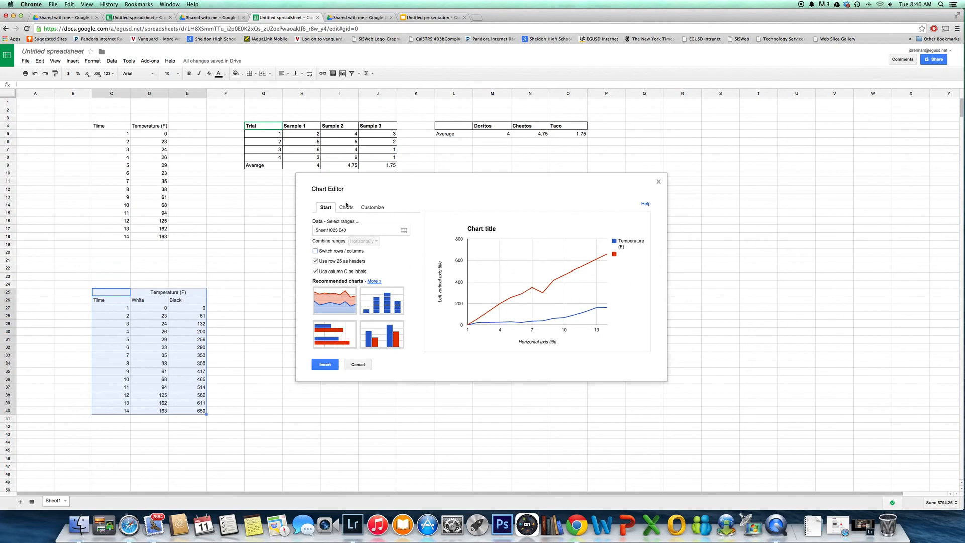
Place the chart's legend at the bottom
{"action": "left_click", "coordinate": [377, 208]}
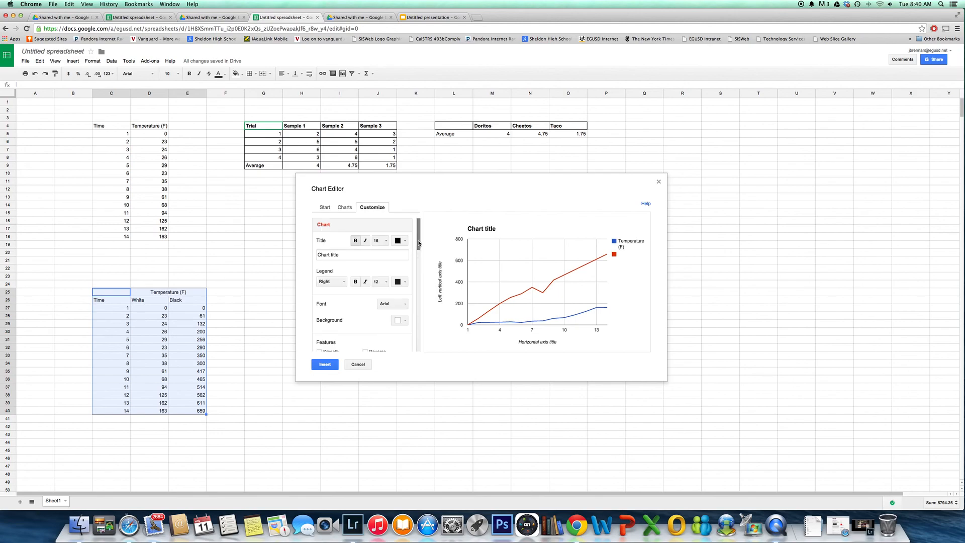
{"action": "left_click", "coordinate": [344, 284]}
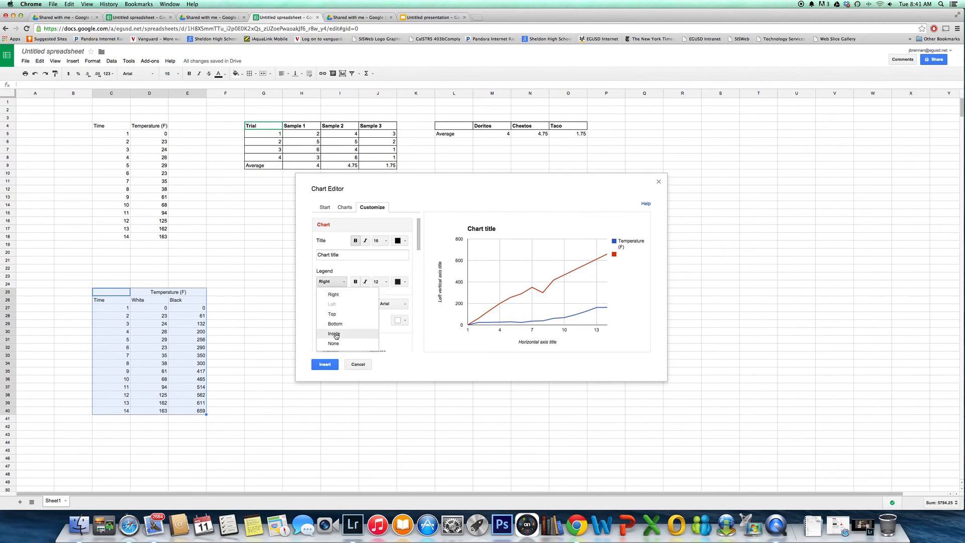
{"action": "left_click", "coordinate": [342, 327]}
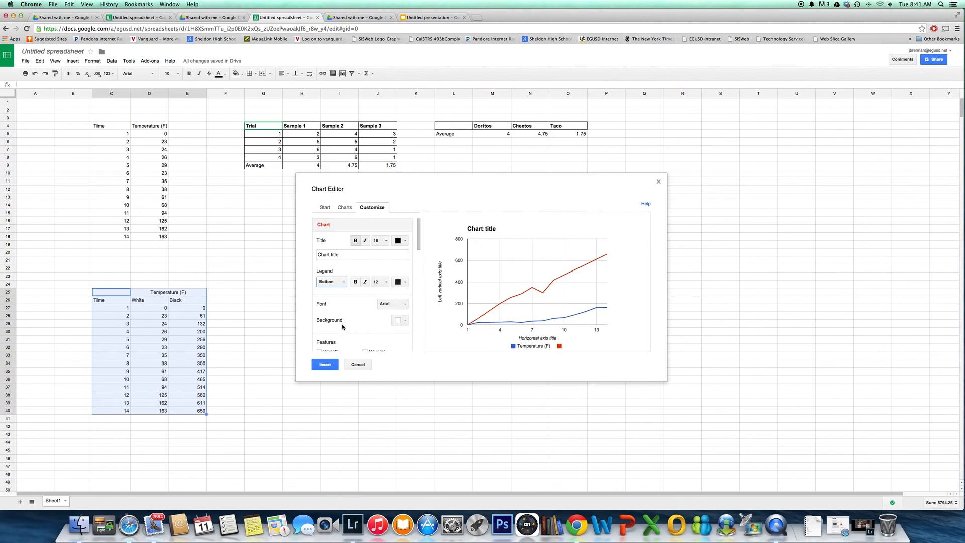
Delete the merged Temperature (F) heading above the White and Black column labels
{"action": "left_click_drag", "start_coordinate": [187, 300], "coordinate": [147, 298]}
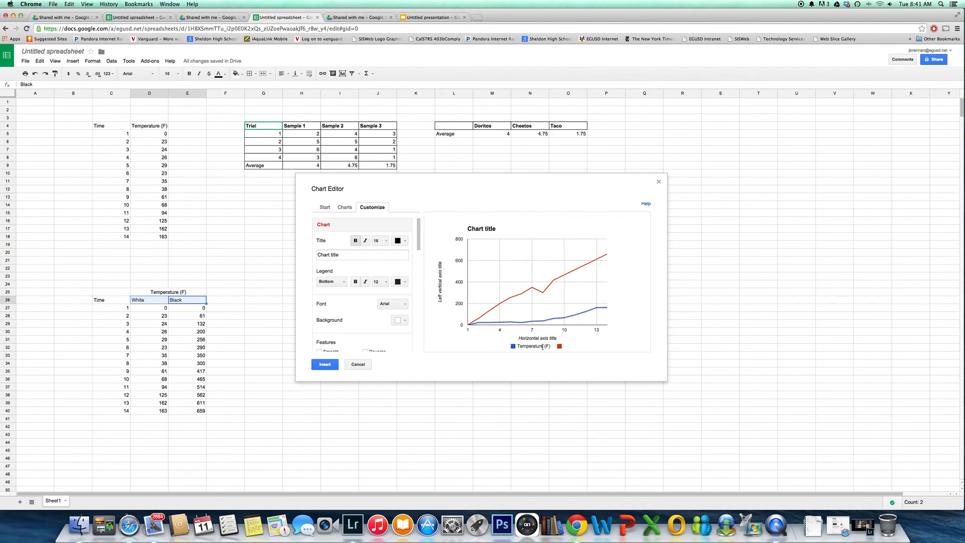
{"action": "left_click", "coordinate": [193, 293]}
{"action": "key", "text": "Delete"}
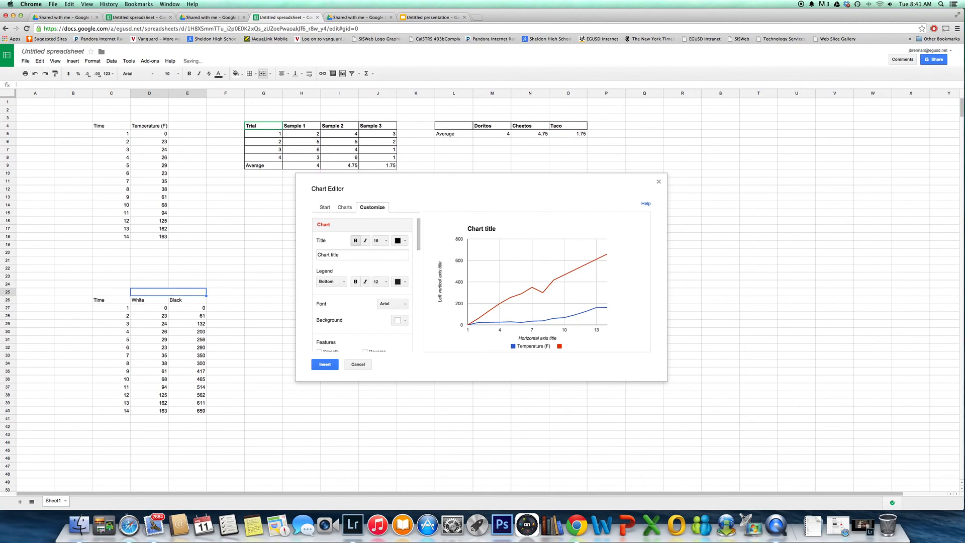
{"action": "left_click", "coordinate": [162, 301]}
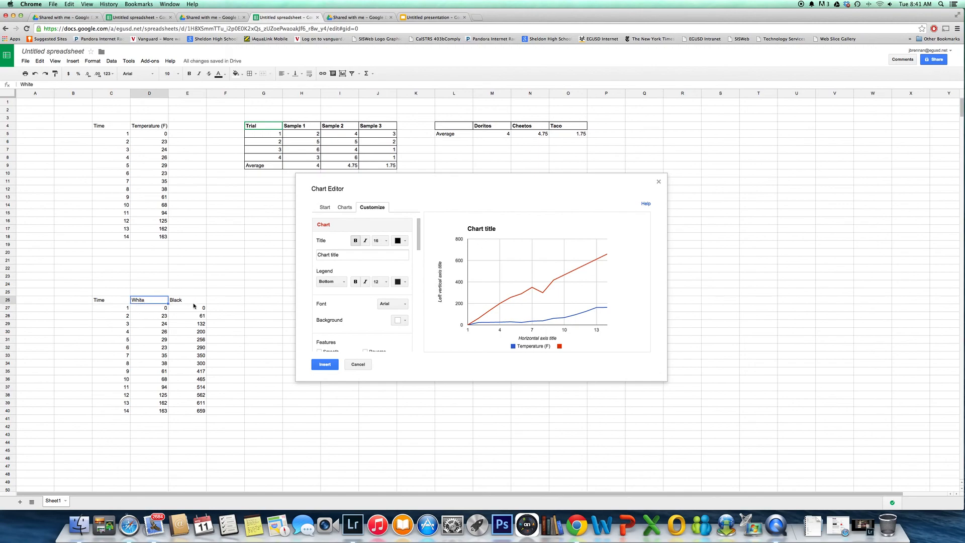
Insert the line chart, placed below the calories chart clear of the data table, with its advanced editor open
{"action": "left_click", "coordinate": [325, 364]}
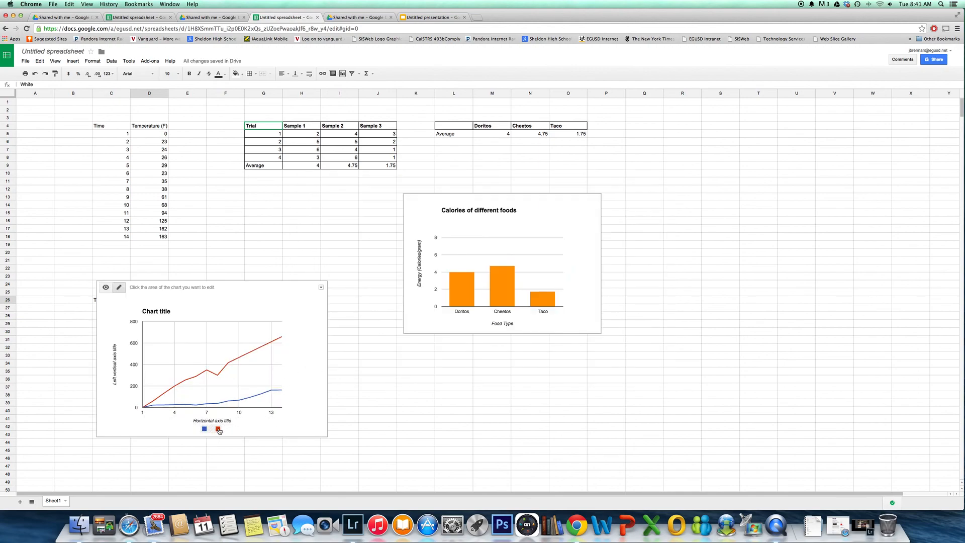
{"action": "left_click", "coordinate": [321, 287]}
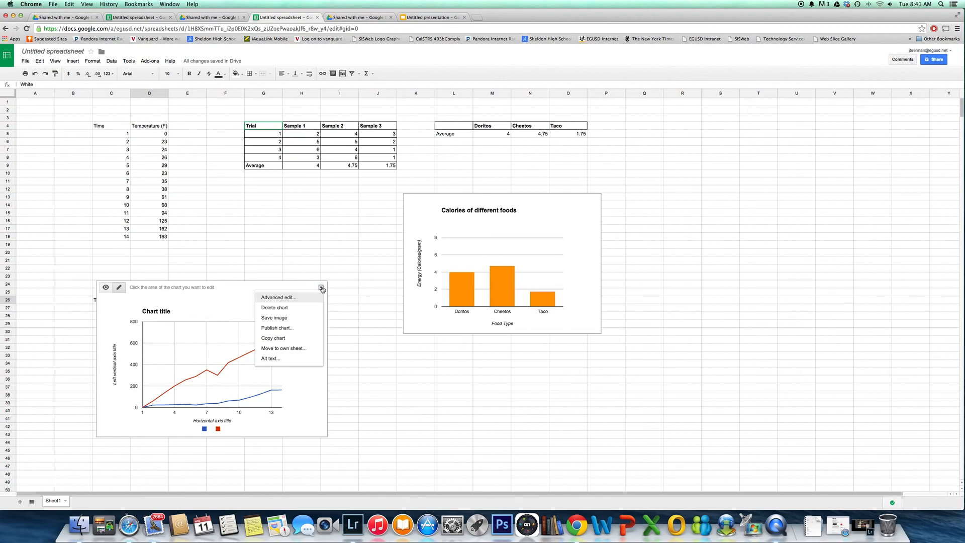
{"action": "left_click", "coordinate": [295, 300]}
{"action": "left_click_drag", "start_coordinate": [231, 285], "coordinate": [556, 375]}
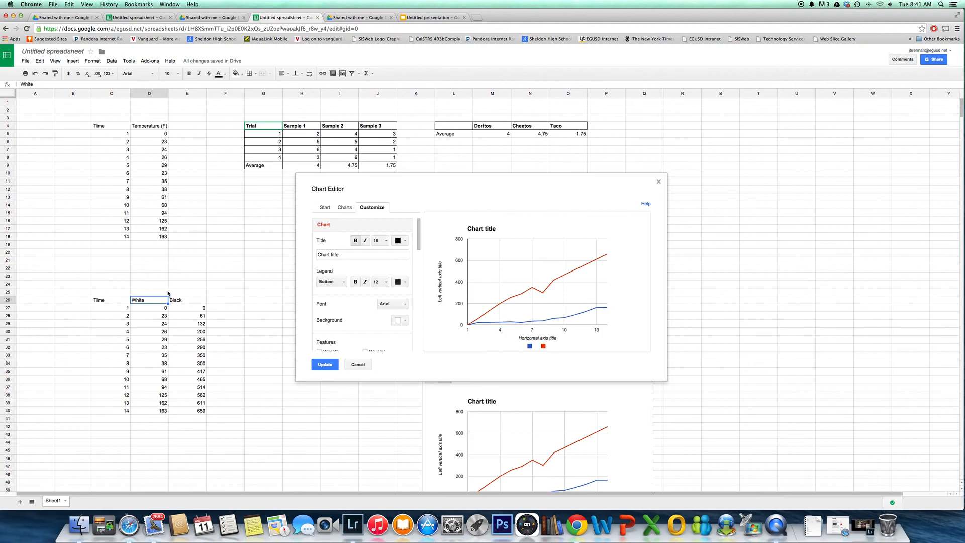
Try smoothing the chart's lines, and restore the straight segments
{"action": "left_click_drag", "start_coordinate": [421, 231], "coordinate": [420, 251]}
{"action": "left_click", "coordinate": [320, 250]}
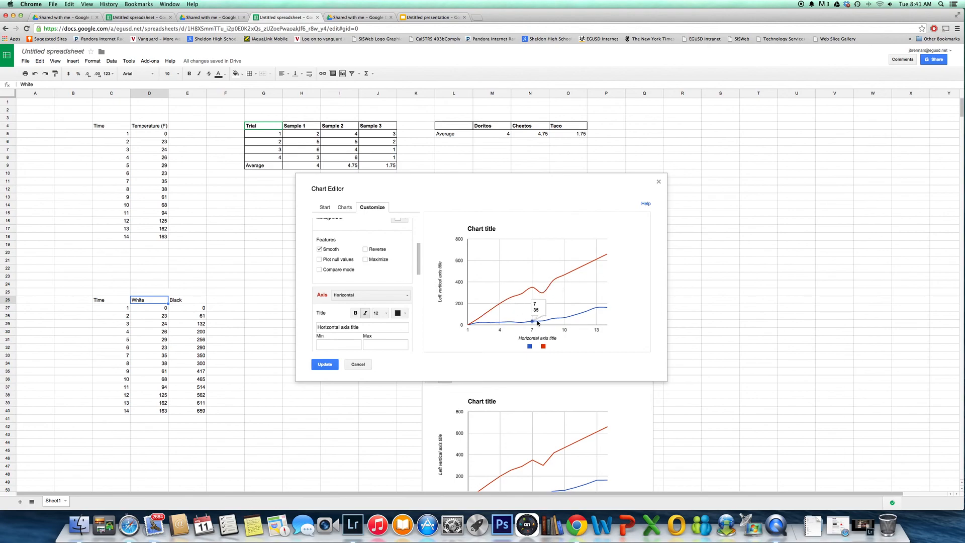
{"action": "left_click", "coordinate": [319, 249]}
{"action": "mouse_move", "coordinate": [532, 289]}
{"action": "mouse_move", "coordinate": [531, 322]}
Title the chart's horizontal axis "Time (min)"
{"action": "left_click", "coordinate": [407, 296]}
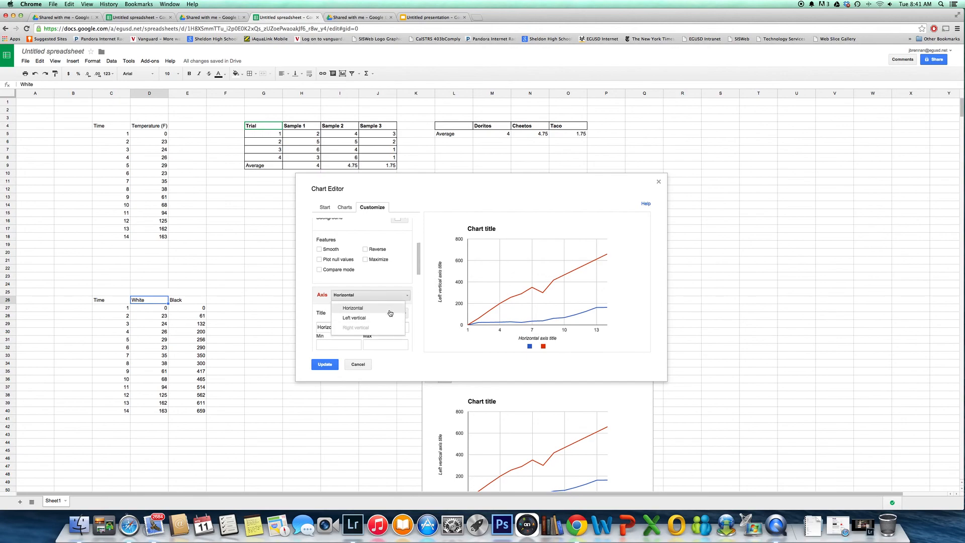
{"action": "left_click", "coordinate": [390, 312]}
{"action": "left_click", "coordinate": [370, 327]}
{"action": "type", "text": "Time (min"}
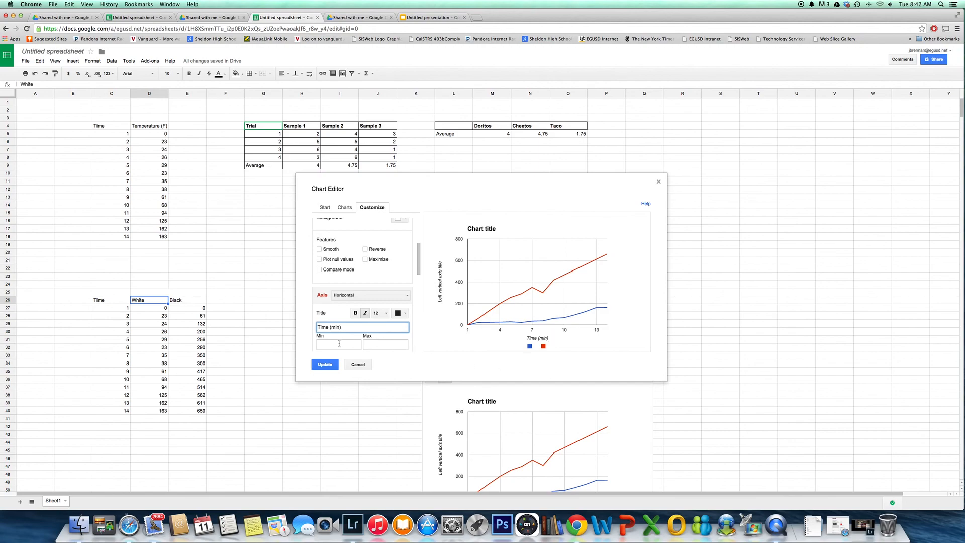
Title the chart's left vertical axis "Temperature (C)"
{"action": "left_click", "coordinate": [364, 296]}
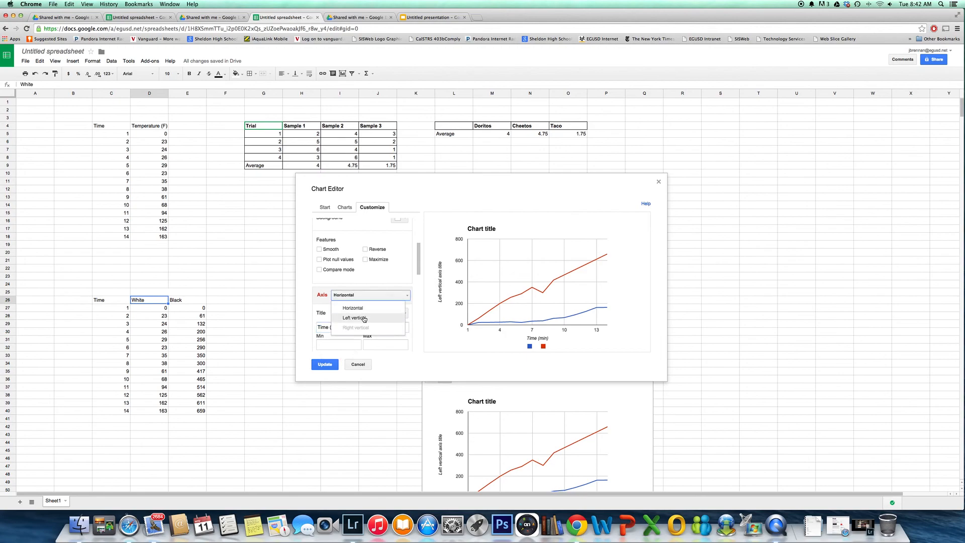
{"action": "left_click", "coordinate": [364, 318]}
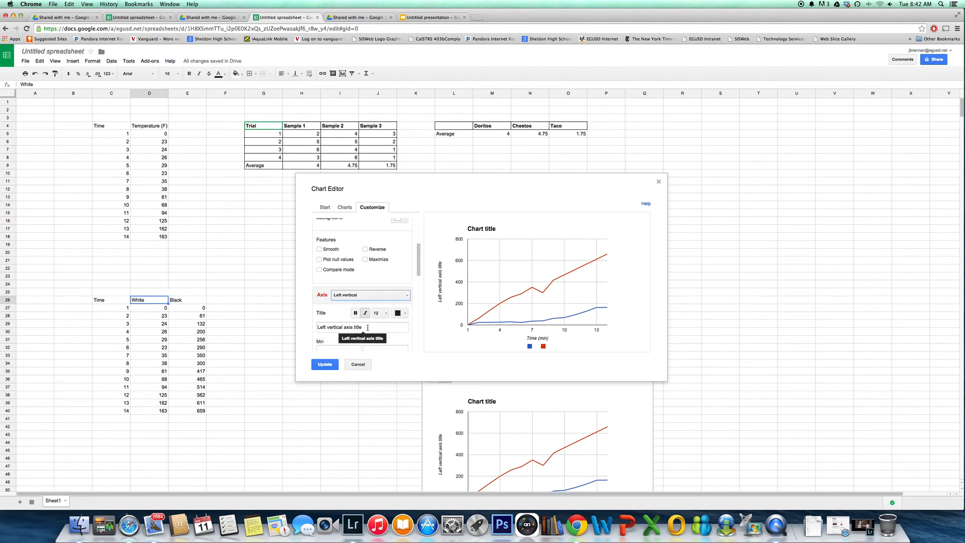
{"action": "left_click_drag", "start_coordinate": [366, 326], "coordinate": [305, 323]}
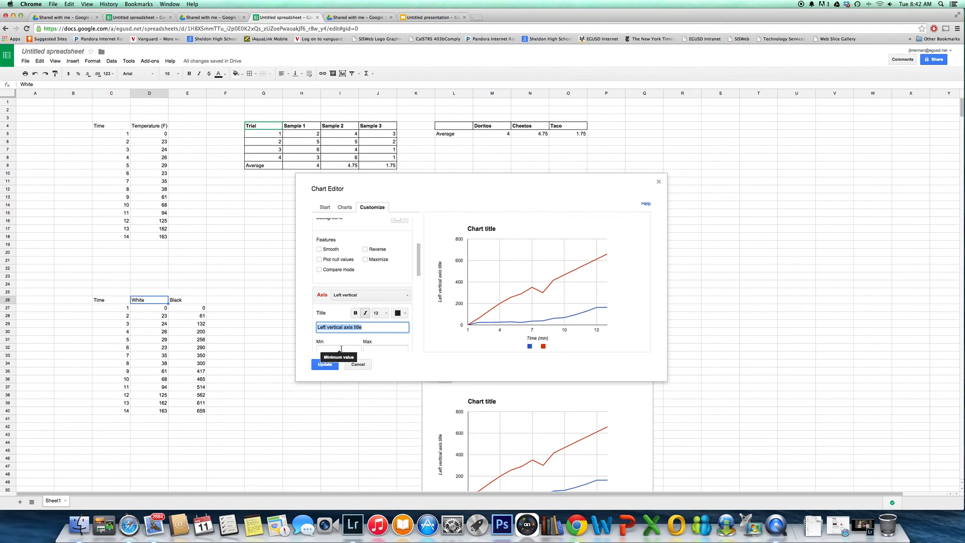
{"action": "type", "text": "Temperature (C"}
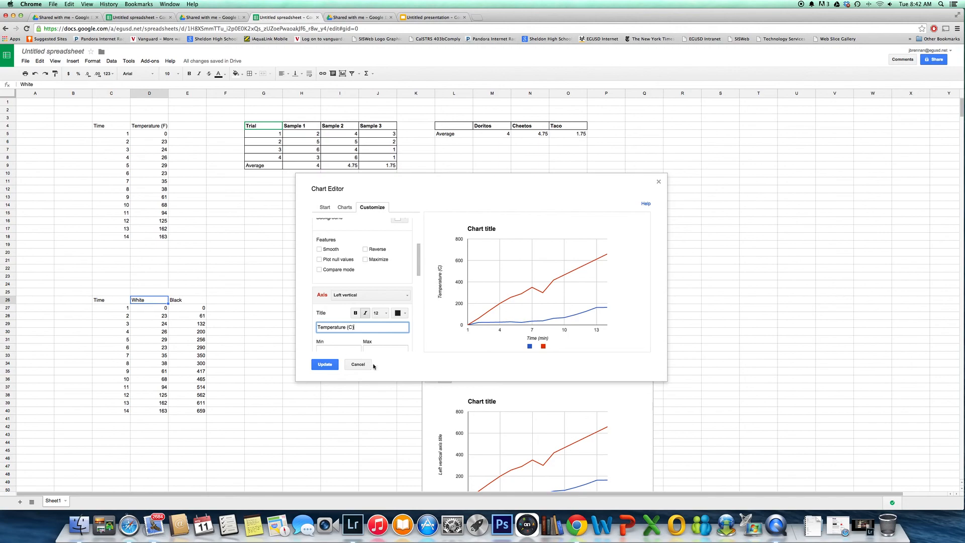
Set the left vertical axis range to a minimum of 0 and a maximum of 750
{"action": "left_click", "coordinate": [334, 347]}
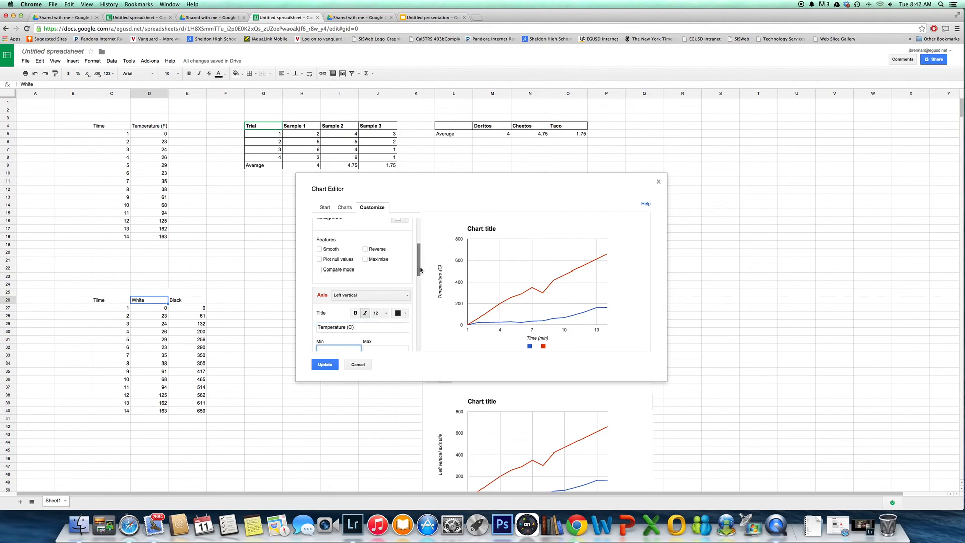
{"action": "scroll", "coordinate": [417, 281], "scroll_direction": "down", "scroll_amount": 2}
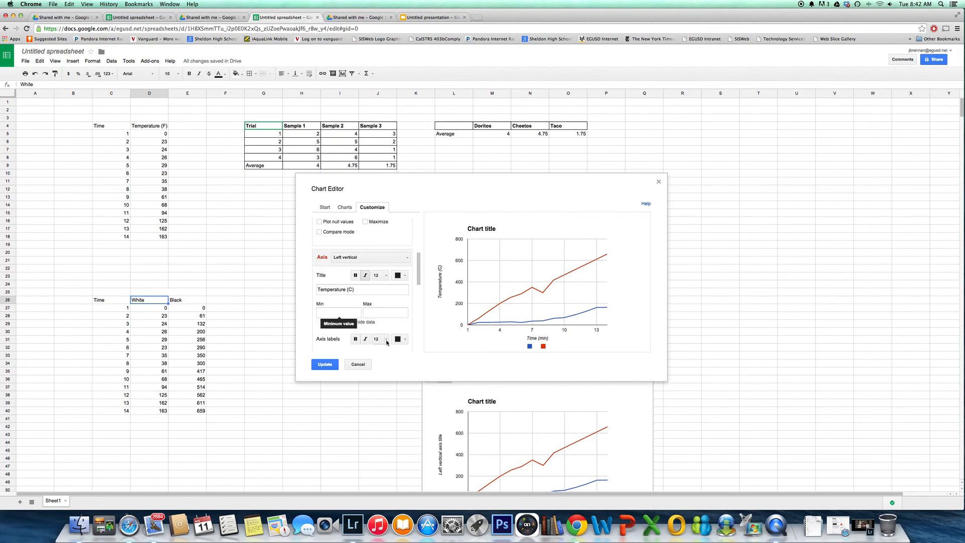
{"action": "left_click", "coordinate": [338, 312]}
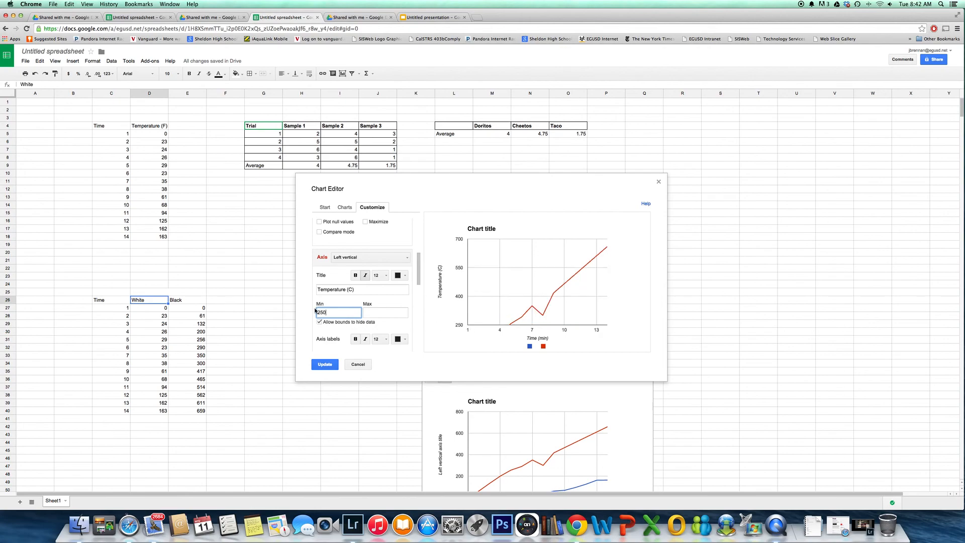
{"action": "left_click_drag", "start_coordinate": [332, 311], "coordinate": [296, 311]}
{"action": "type", "text": "0"}
{"action": "left_click", "coordinate": [372, 314]}
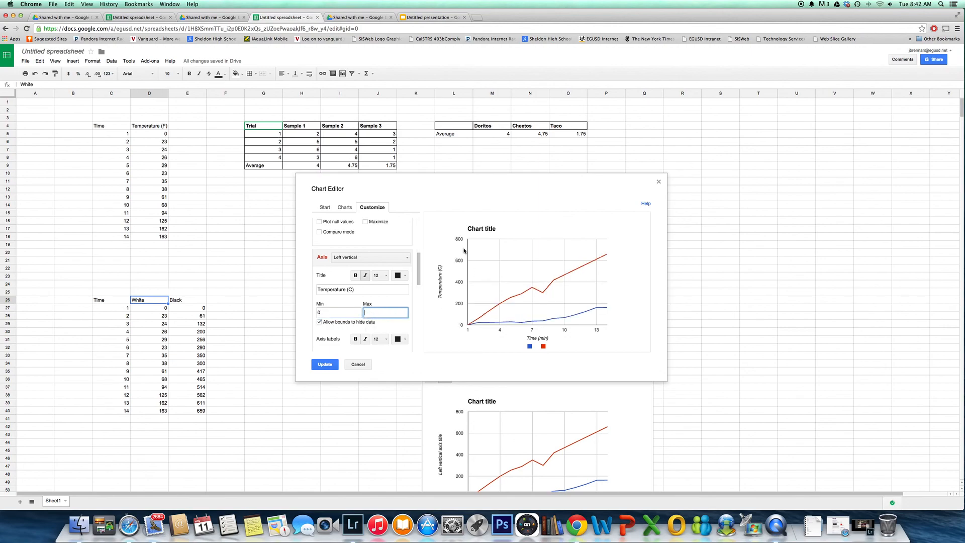
{"action": "mouse_move", "coordinate": [507, 297]}
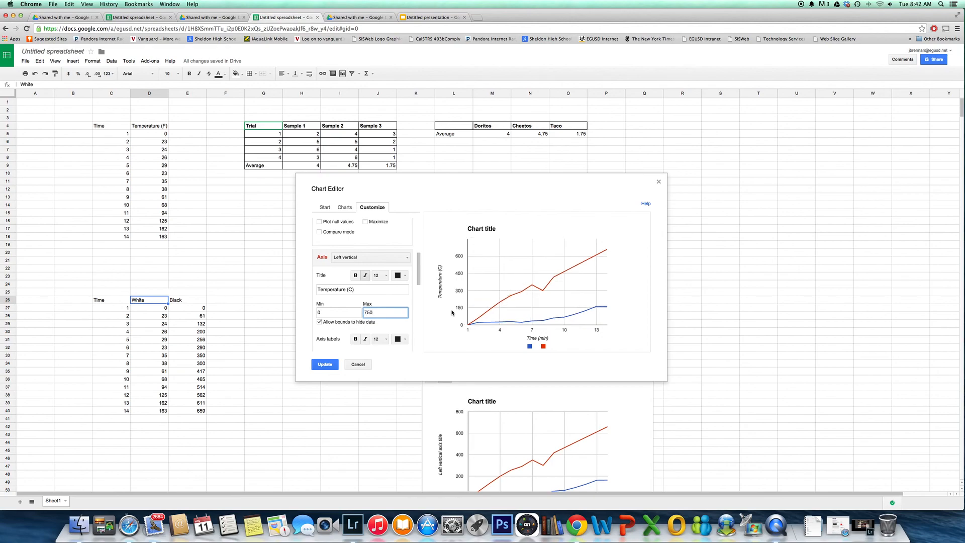
Format the Line 1 series in dark gray with 4px line thickness and 7px points
{"action": "left_click", "coordinate": [420, 271]}
{"action": "left_click_drag", "start_coordinate": [420, 272], "coordinate": [420, 291]}
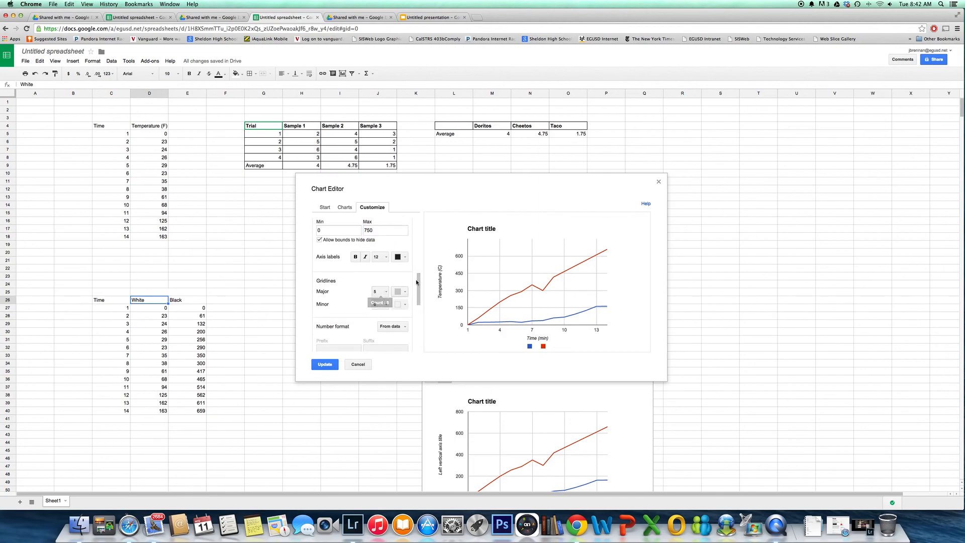
{"action": "left_click_drag", "start_coordinate": [417, 275], "coordinate": [417, 319]}
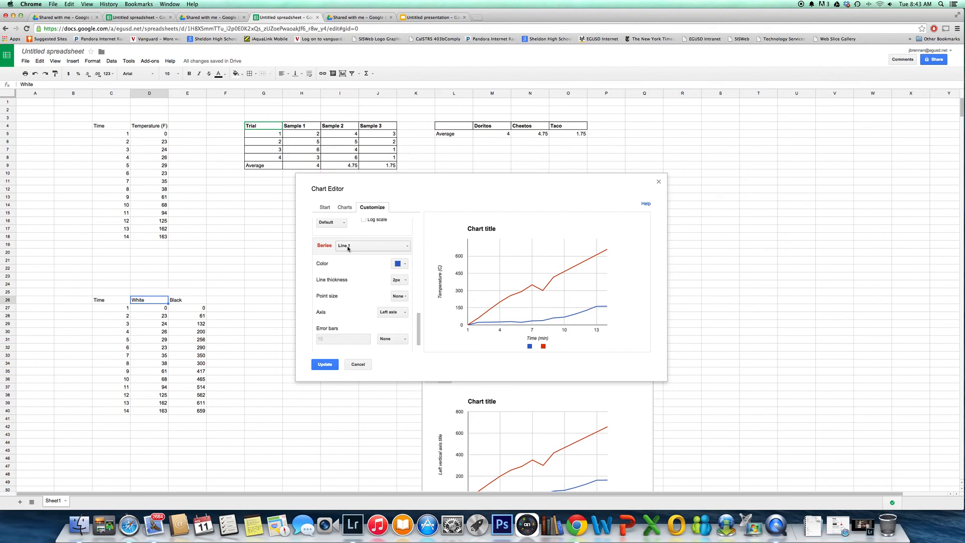
{"action": "left_click", "coordinate": [399, 264]}
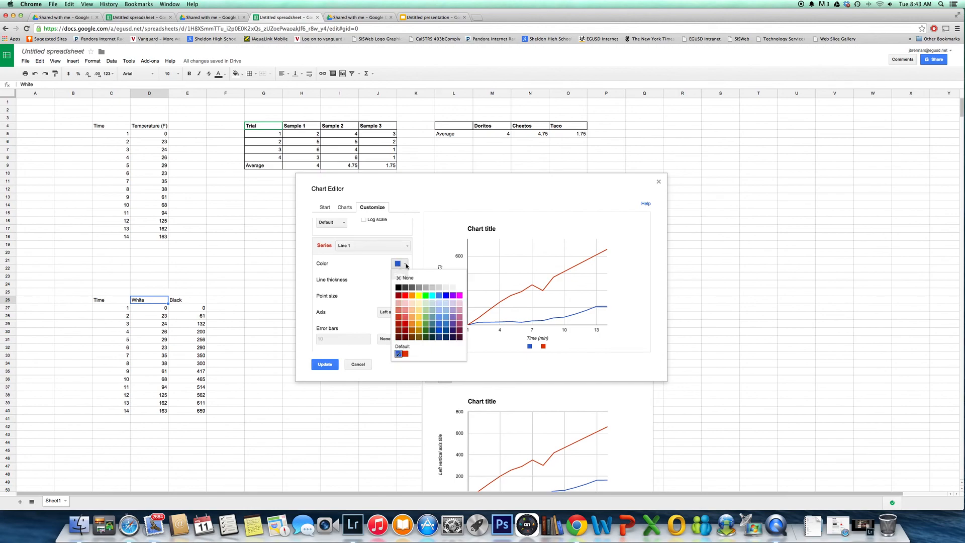
{"action": "left_click", "coordinate": [405, 287]}
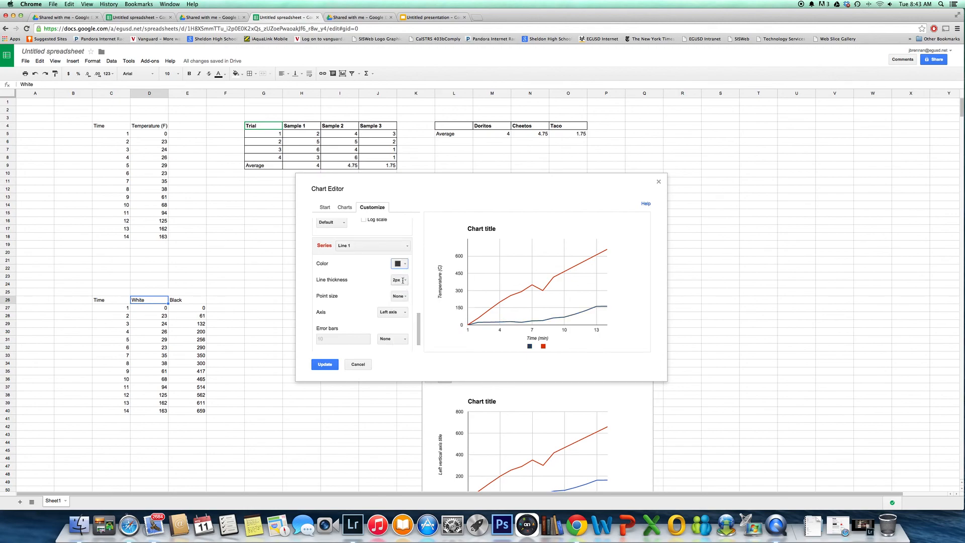
{"action": "left_click", "coordinate": [403, 280]}
{"action": "left_click", "coordinate": [406, 312]}
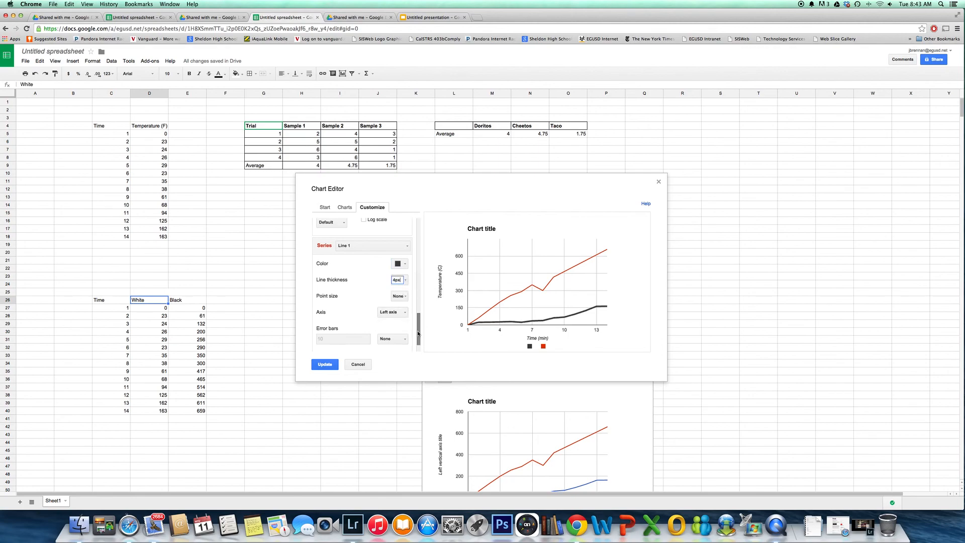
{"action": "scroll", "coordinate": [421, 329], "scroll_direction": "down", "scroll_amount": 2}
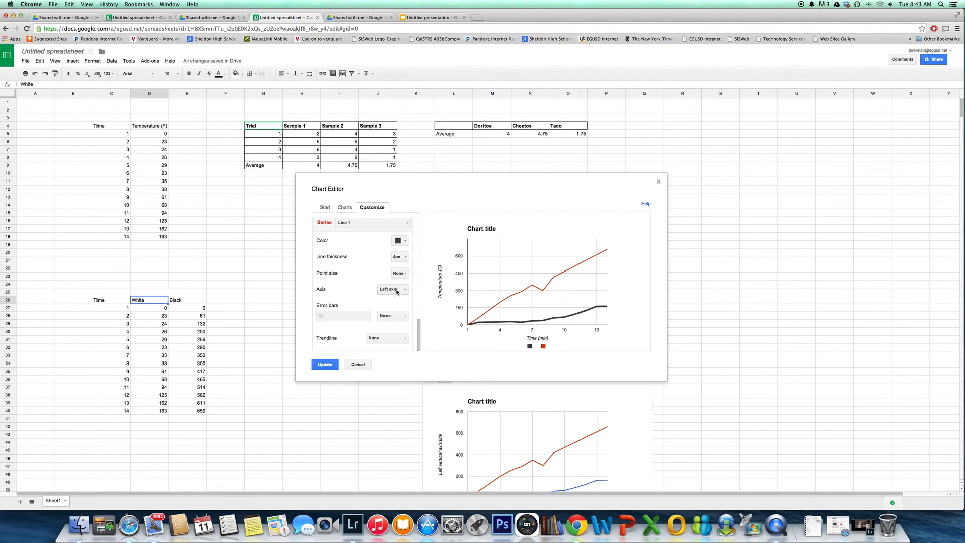
{"action": "left_click", "coordinate": [404, 274]}
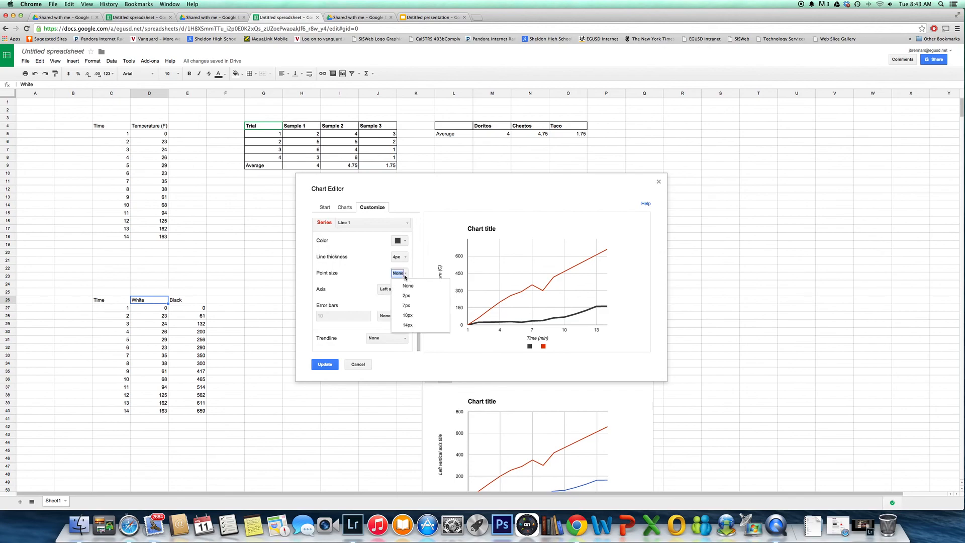
{"action": "left_click", "coordinate": [408, 306]}
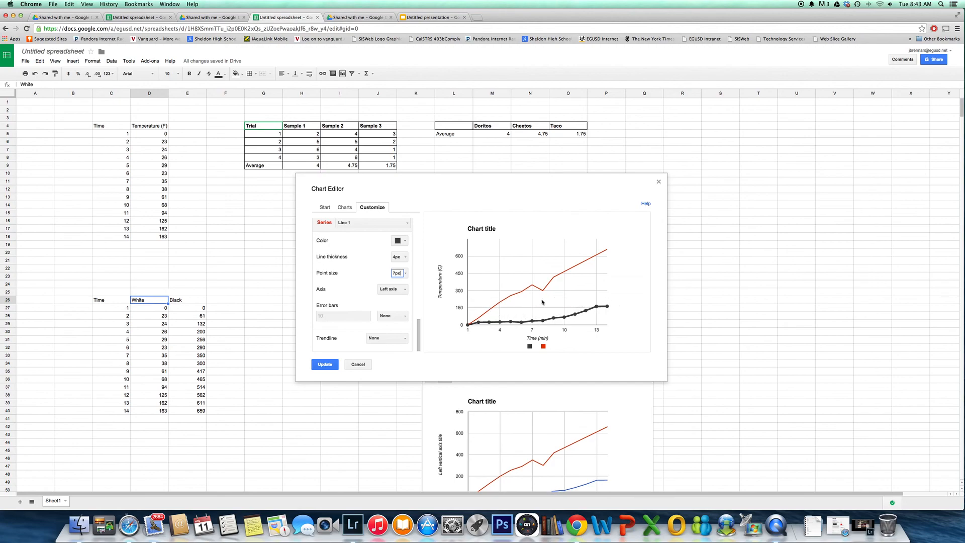
Try plotting the Line 1 series against the right axis, and return it to the left axis
{"action": "left_click", "coordinate": [405, 290]}
{"action": "left_click", "coordinate": [405, 312]}
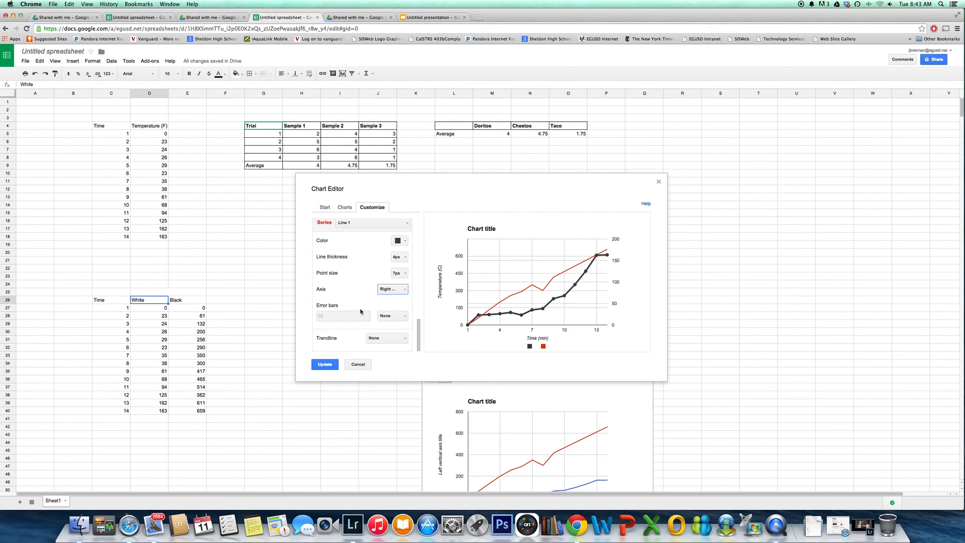
{"action": "left_click", "coordinate": [400, 293]}
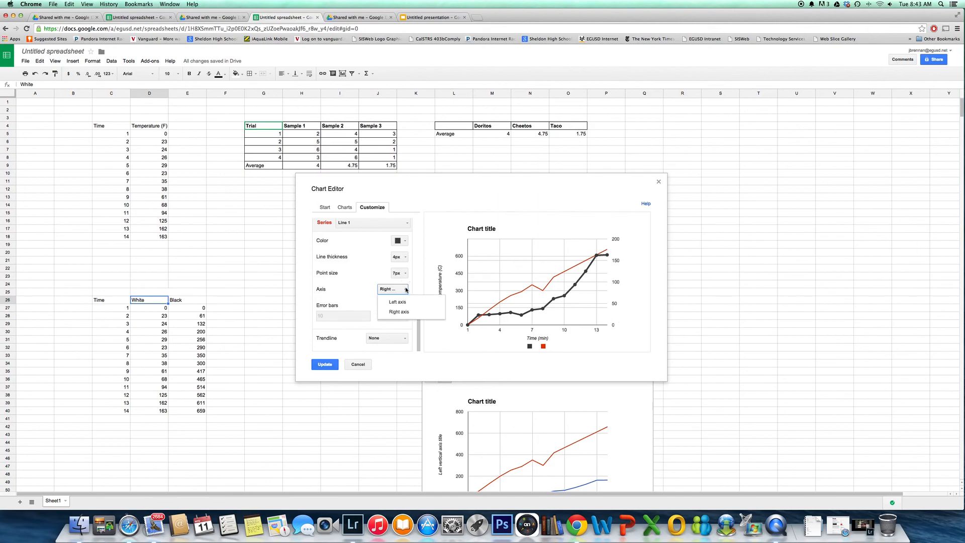
{"action": "left_click", "coordinate": [394, 302]}
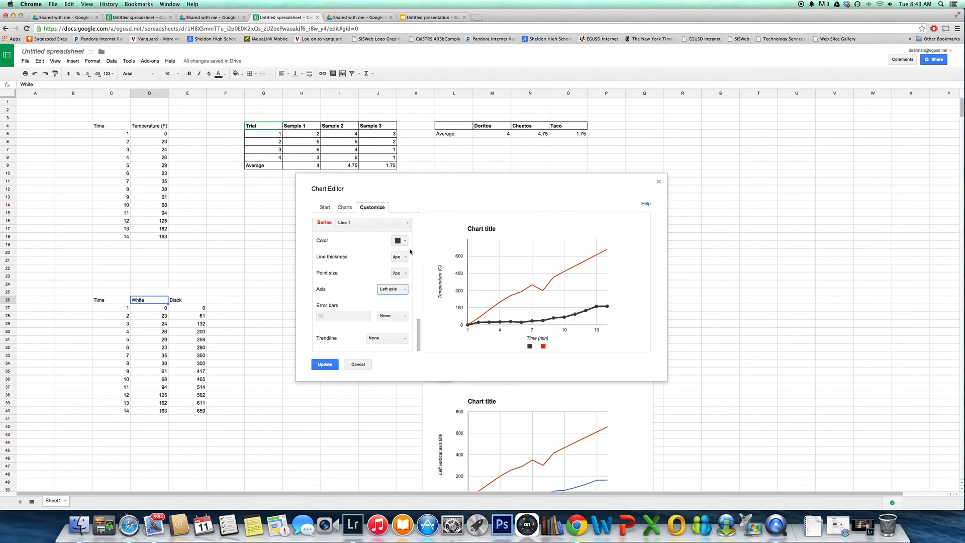
Format the Line 2 series in bright red with 4px line thickness and 7px points, and apply the chart changes
{"action": "left_click", "coordinate": [396, 224]}
{"action": "left_click", "coordinate": [377, 245]}
{"action": "left_click", "coordinate": [405, 241]}
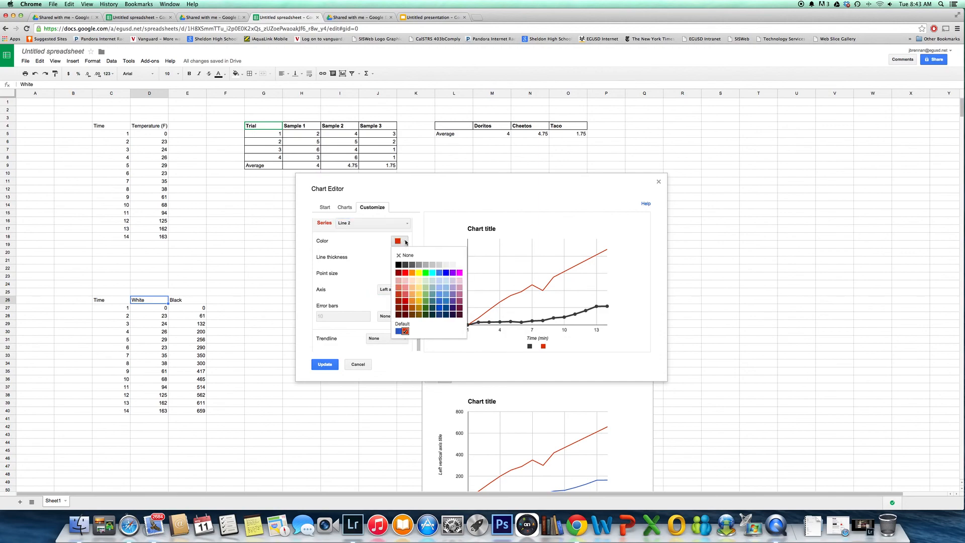
{"action": "left_click", "coordinate": [405, 275]}
{"action": "left_click", "coordinate": [404, 257]}
{"action": "left_click", "coordinate": [406, 290]}
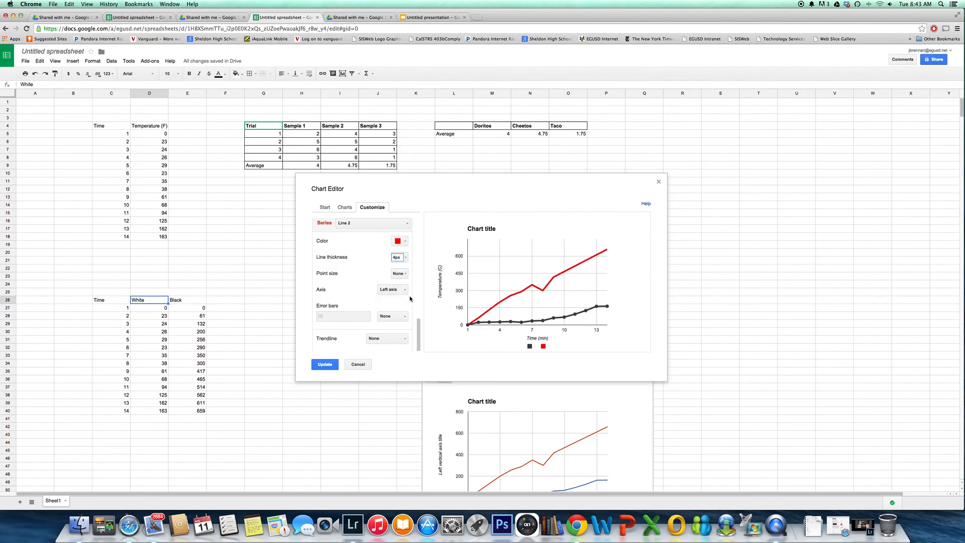
{"action": "left_click", "coordinate": [399, 273]}
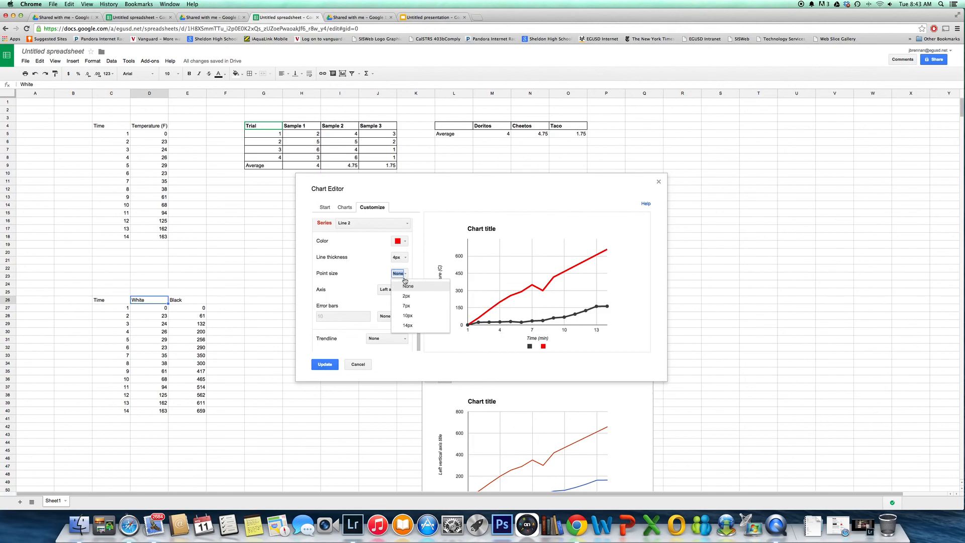
{"action": "left_click", "coordinate": [407, 306]}
{"action": "left_click", "coordinate": [328, 366]}
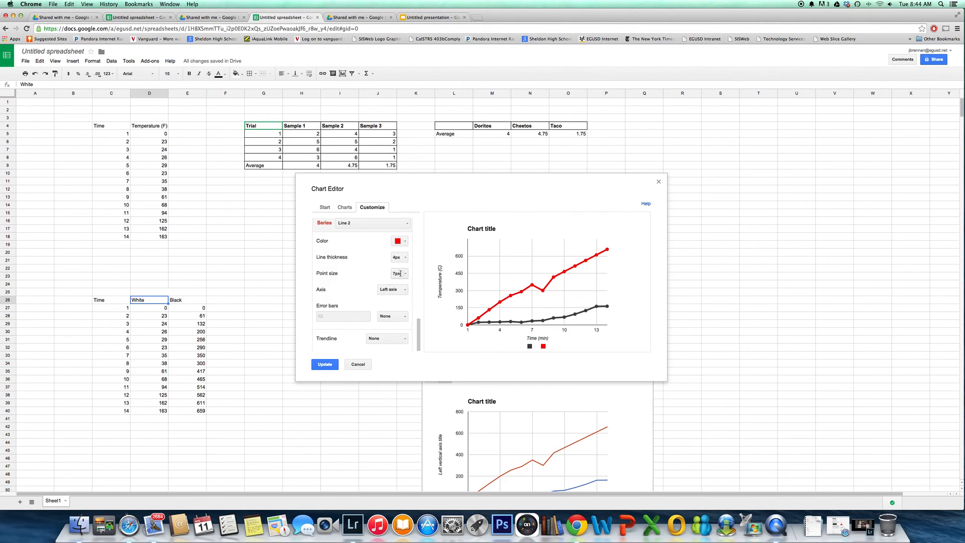
{"action": "left_click", "coordinate": [331, 366]}
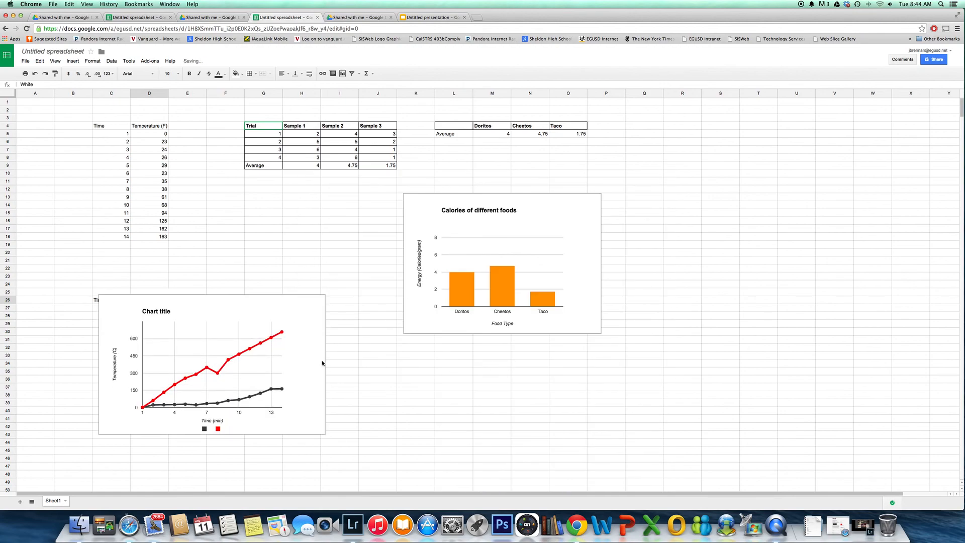
Copy the two-line temperature chart and paste it onto the slide in the Untitled presentation
{"action": "left_click", "coordinate": [280, 309]}
{"action": "right_click", "coordinate": [281, 308]}
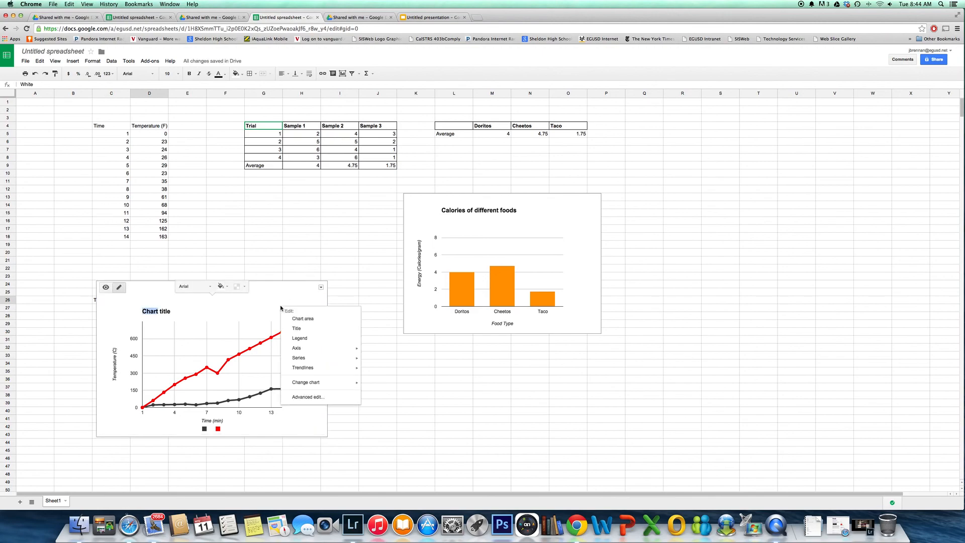
{"action": "left_click", "coordinate": [215, 300]}
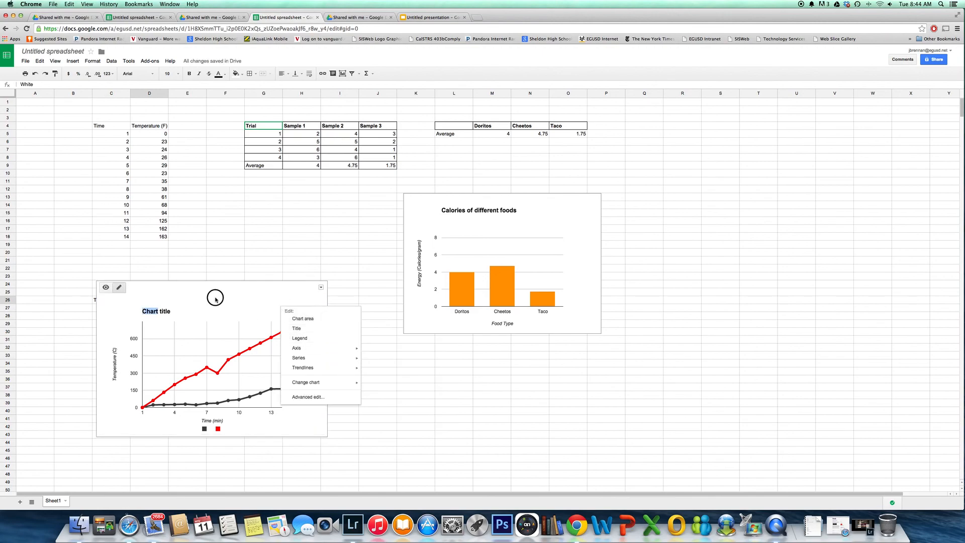
{"action": "left_click", "coordinate": [321, 287]}
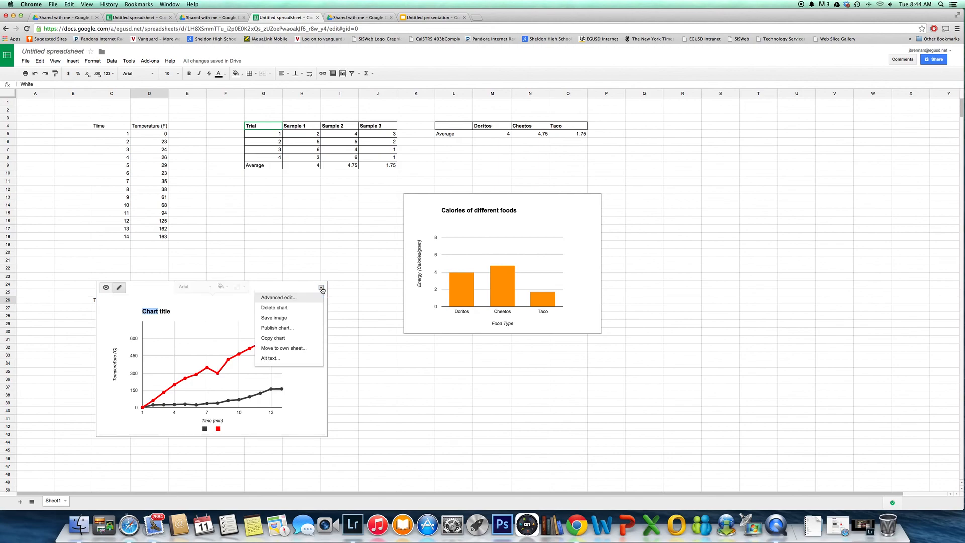
{"action": "left_click", "coordinate": [285, 340]}
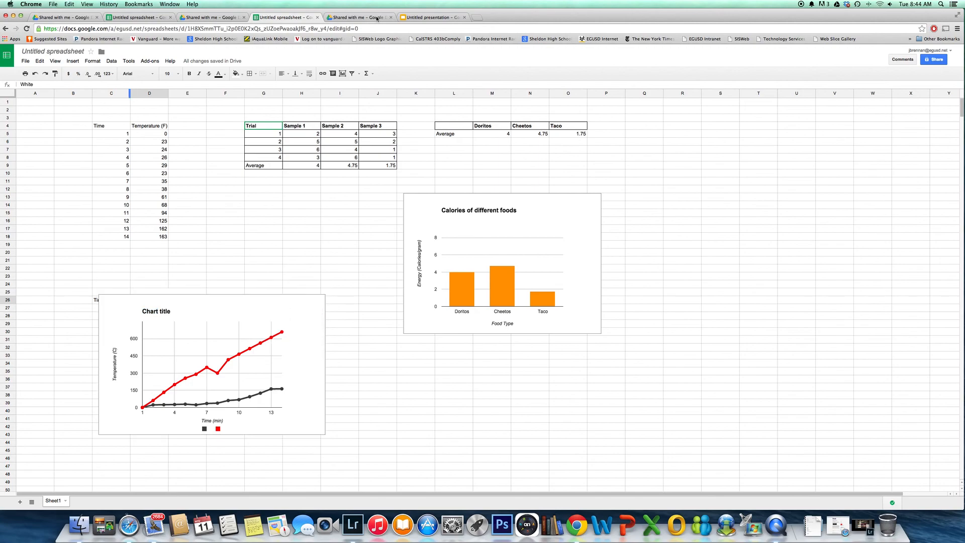
{"action": "left_click", "coordinate": [422, 18]}
{"action": "right_click", "coordinate": [573, 175]}
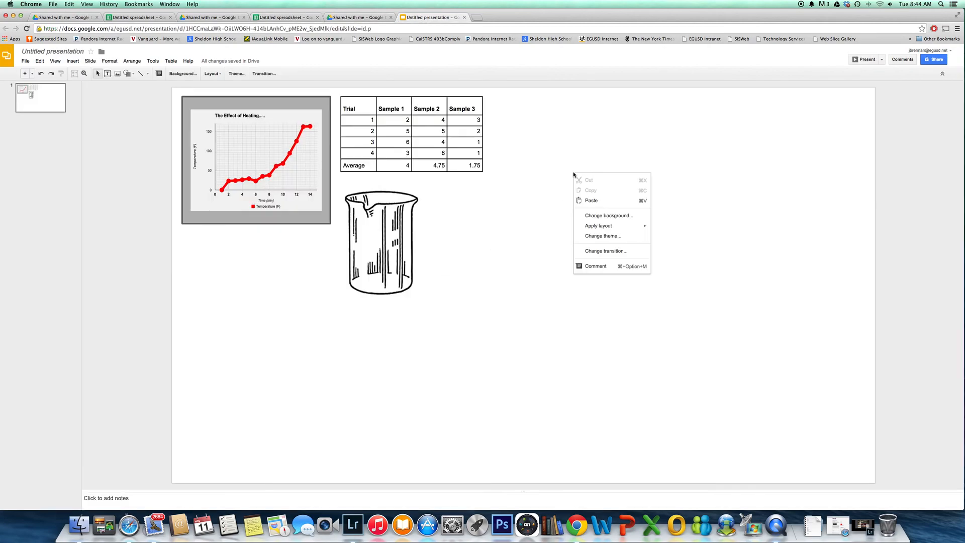
{"action": "left_click", "coordinate": [602, 204]}
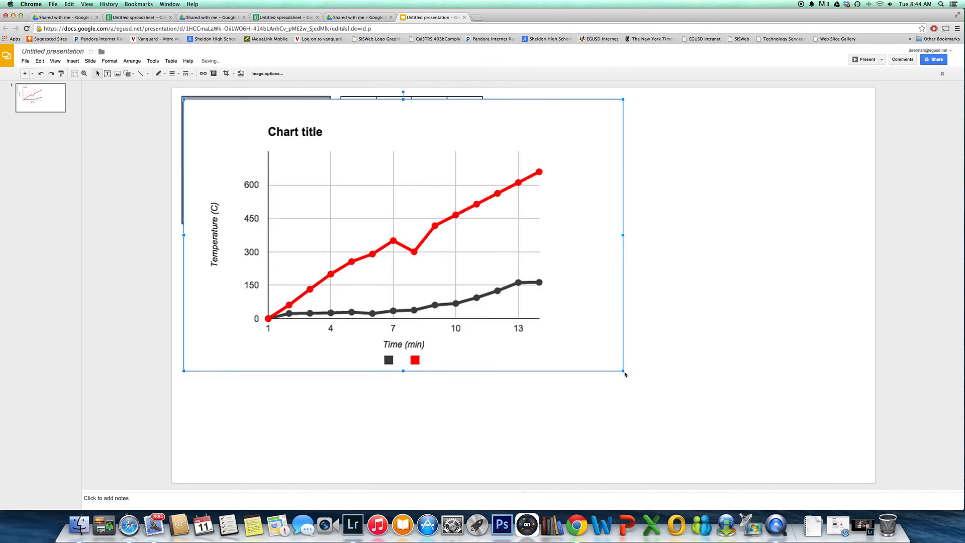
Shrink the pasted chart and move it to the empty area to the right of the trial table
{"action": "left_click_drag", "start_coordinate": [625, 373], "coordinate": [366, 253]}
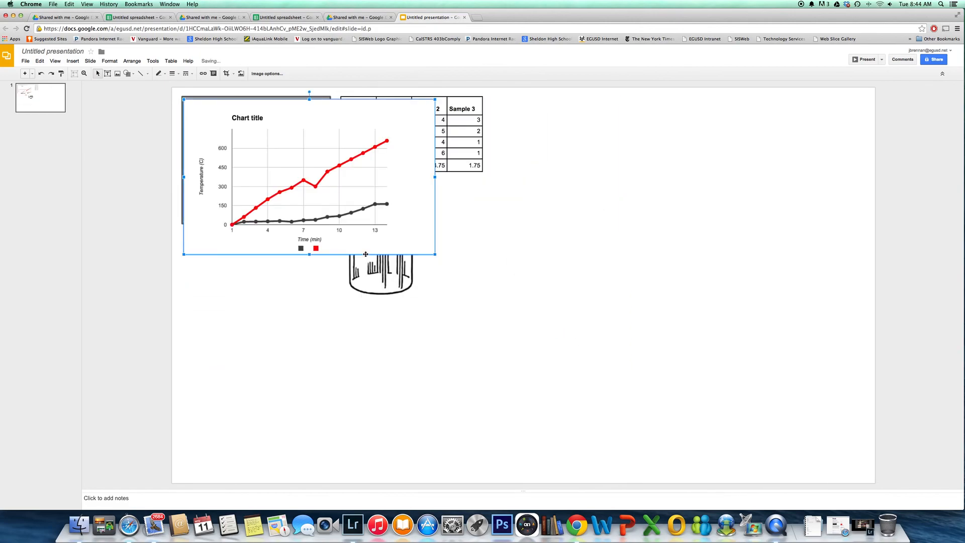
{"action": "left_click_drag", "start_coordinate": [296, 115], "coordinate": [646, 122]}
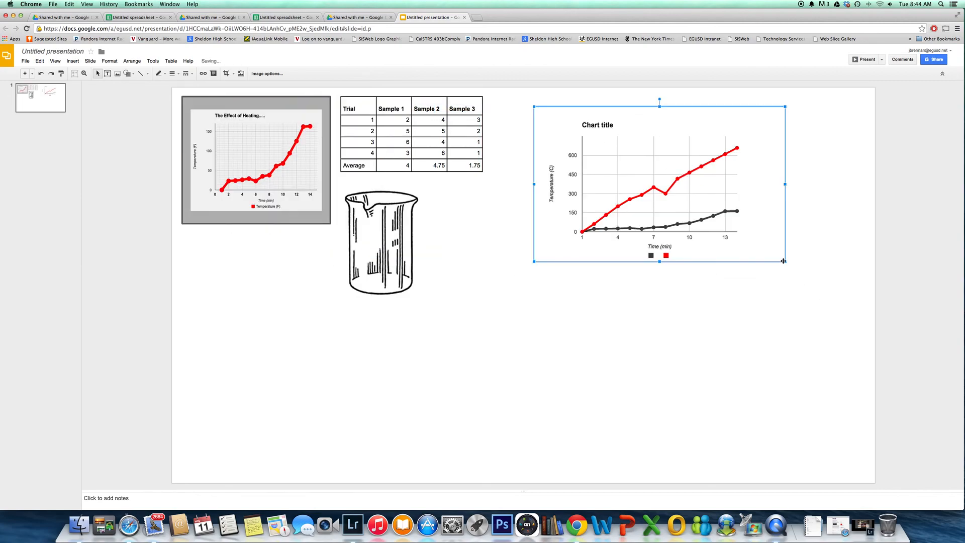
{"action": "left_click_drag", "start_coordinate": [785, 262], "coordinate": [719, 221]}
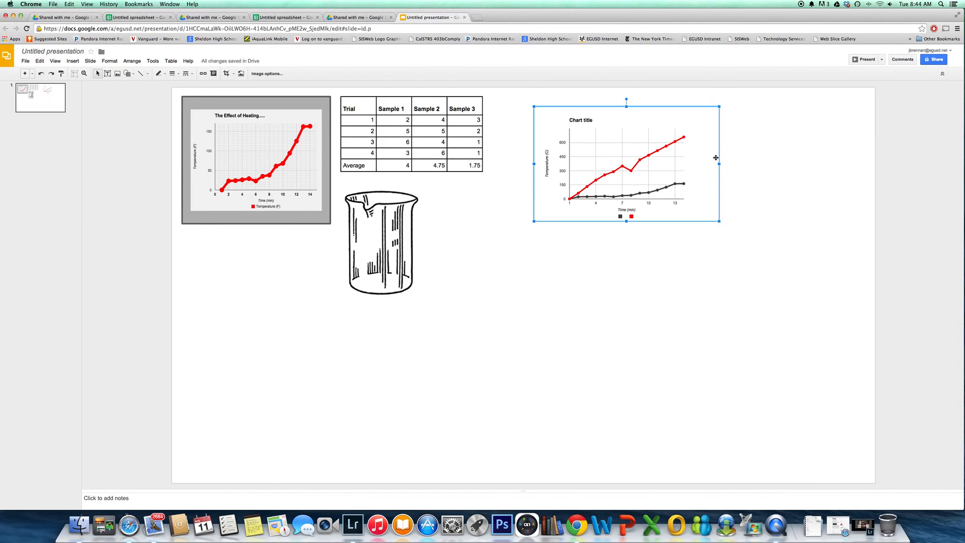
Crop the blank margins off the top, right and left edges of the two-line temperature chart
{"action": "left_click", "coordinate": [226, 74]}
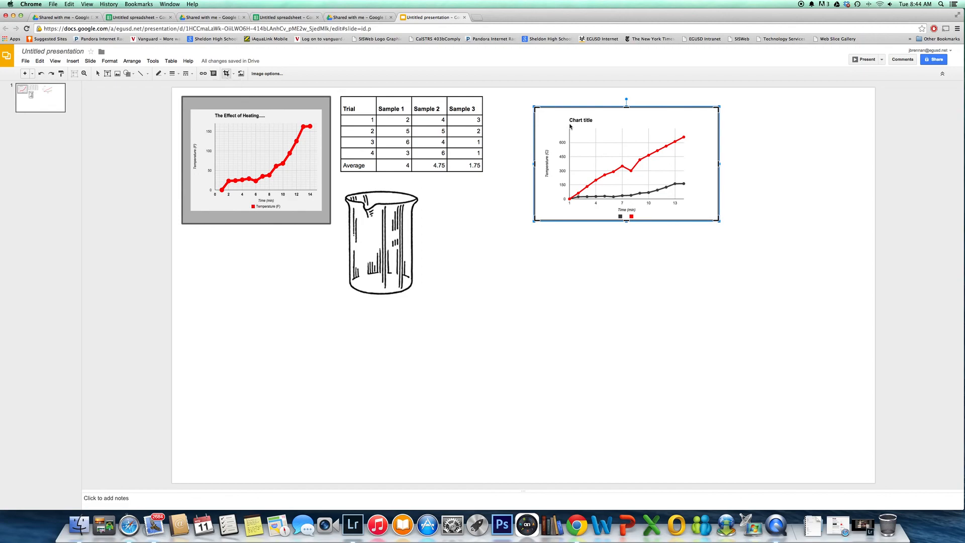
{"action": "left_click_drag", "start_coordinate": [626, 107], "coordinate": [628, 116]}
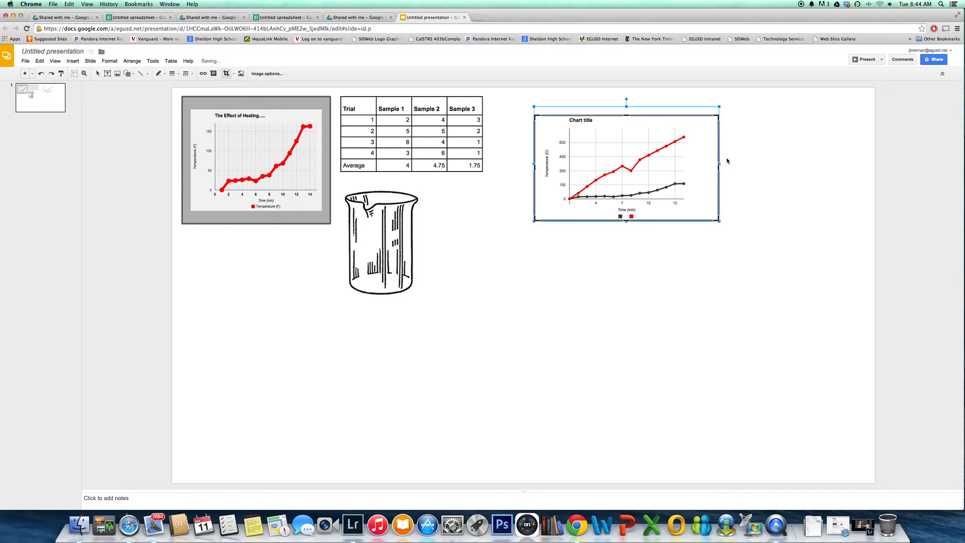
{"action": "left_click_drag", "start_coordinate": [719, 167], "coordinate": [691, 168]}
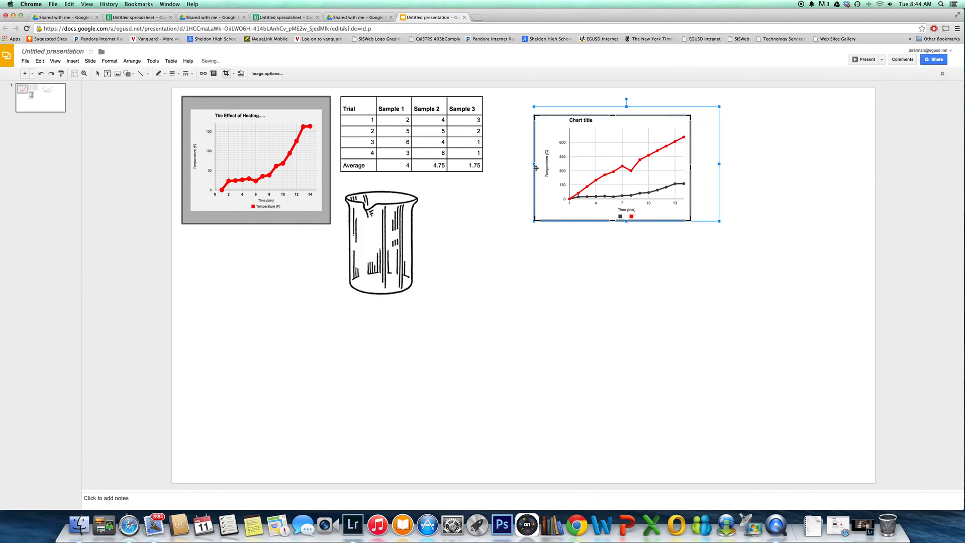
{"action": "left_click_drag", "start_coordinate": [534, 167], "coordinate": [543, 169]}
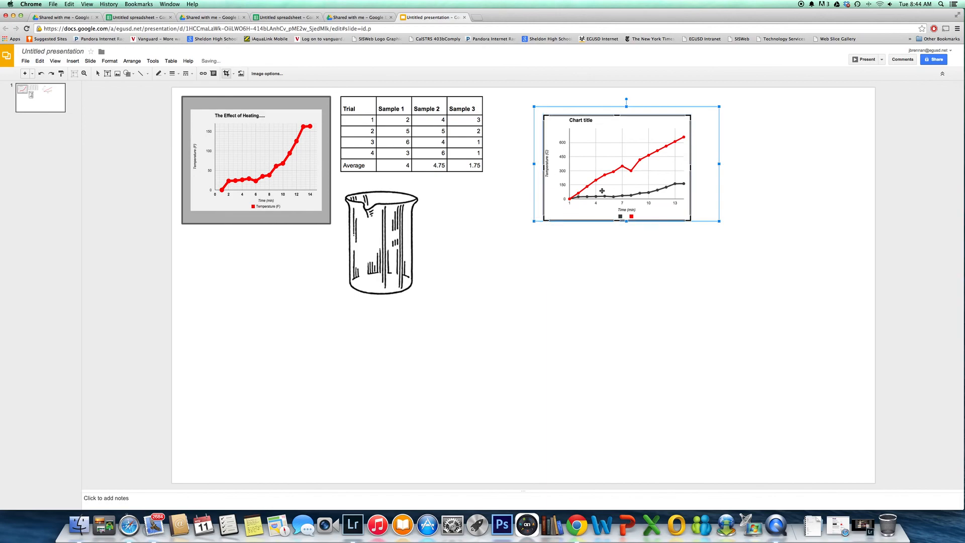
{"action": "left_click", "coordinate": [707, 220]}
{"action": "left_click", "coordinate": [662, 185]}
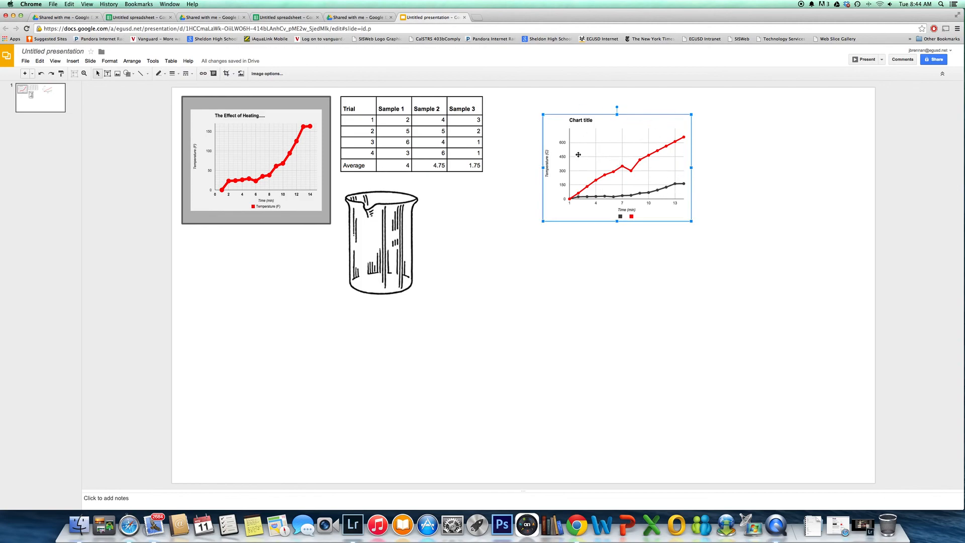
{"action": "left_click", "coordinate": [505, 125]}
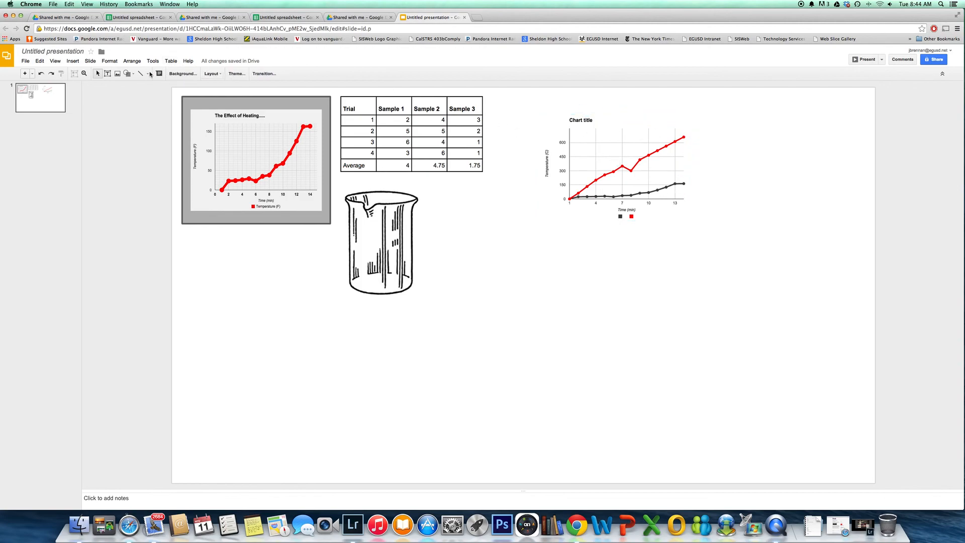
Draw a rectangle slightly larger than the two-line chart over it and send the rectangle to the back as a gray frame
{"action": "left_click", "coordinate": [127, 75]}
{"action": "mouse_move", "coordinate": [141, 87]}
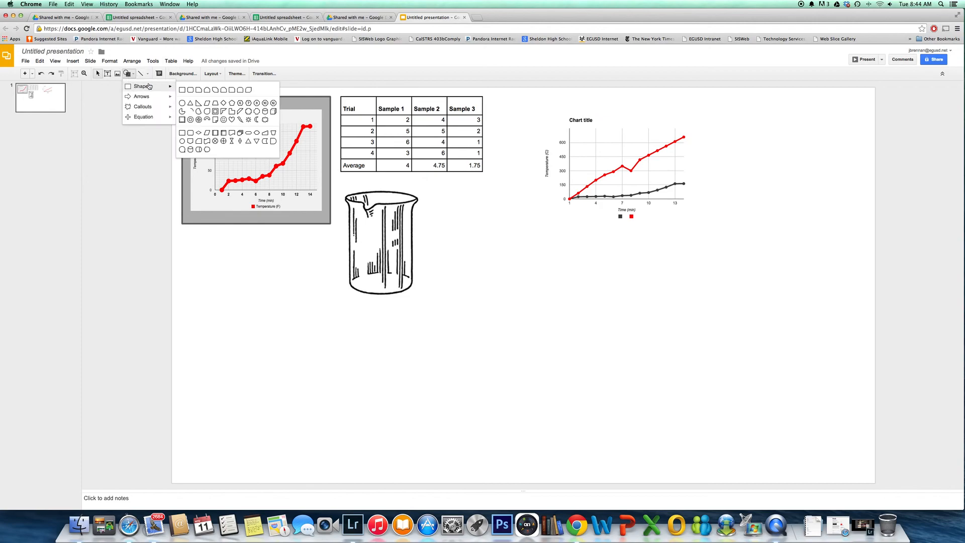
{"action": "left_click", "coordinate": [182, 91]}
{"action": "left_click_drag", "start_coordinate": [530, 103], "coordinate": [713, 239]}
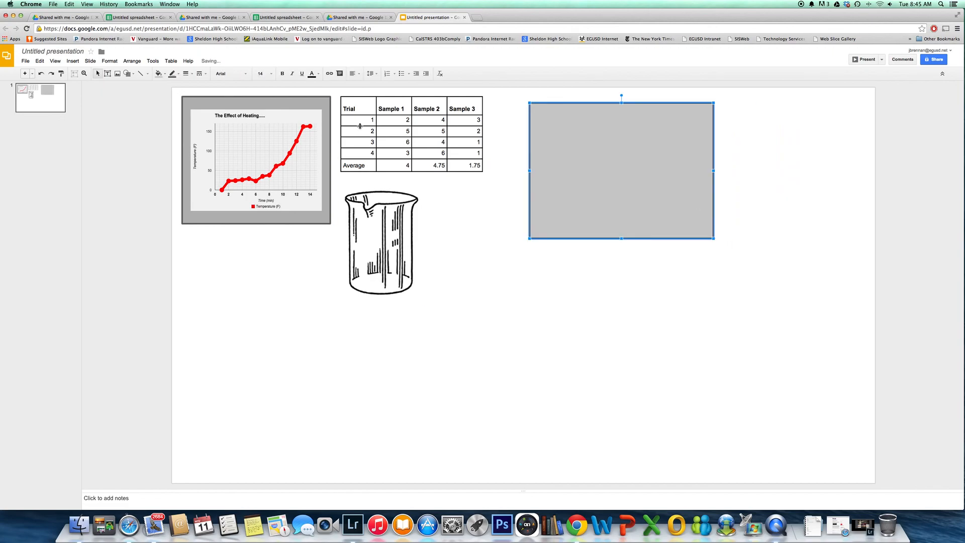
{"action": "right_click", "coordinate": [597, 180]}
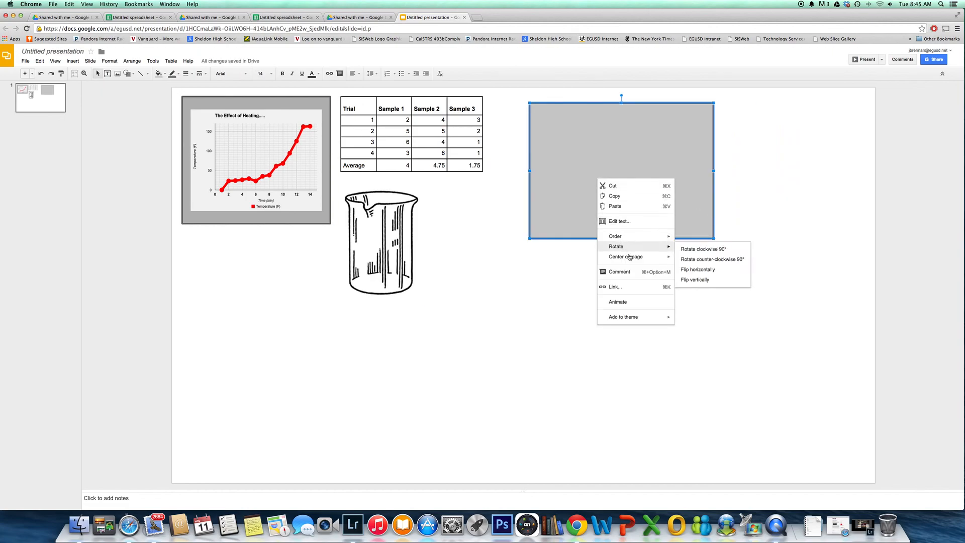
{"action": "mouse_move", "coordinate": [631, 237]}
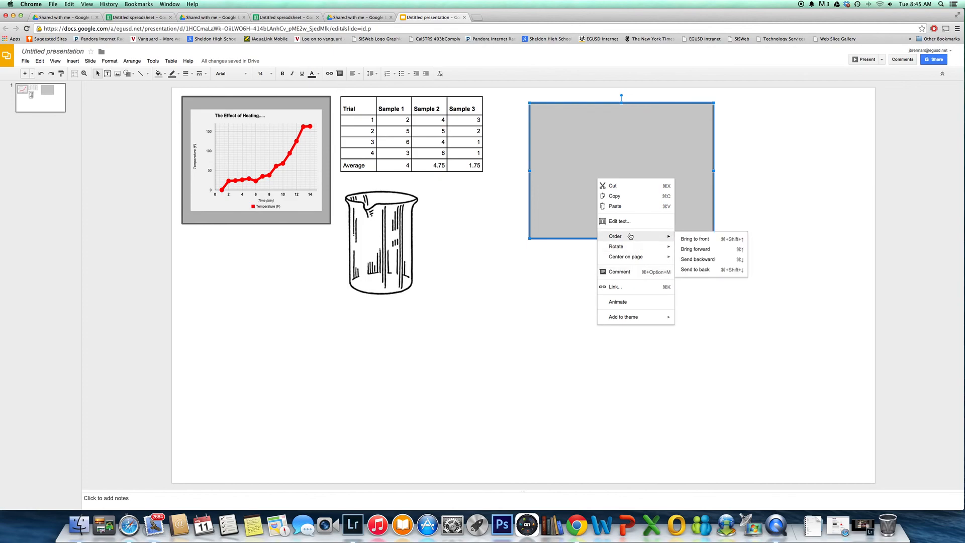
{"action": "left_click", "coordinate": [696, 269]}
{"action": "left_click", "coordinate": [762, 191]}
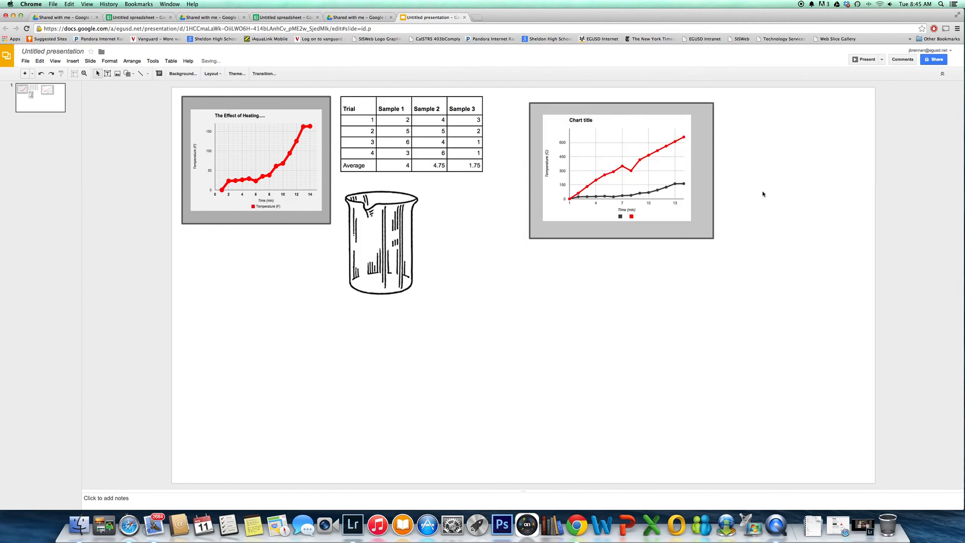
Group the two-line chart with its gray rectangle, then move the group down the slide and back up, slightly closer to the trial table
{"action": "left_click_drag", "start_coordinate": [513, 87], "coordinate": [726, 259]}
{"action": "right_click", "coordinate": [696, 216]}
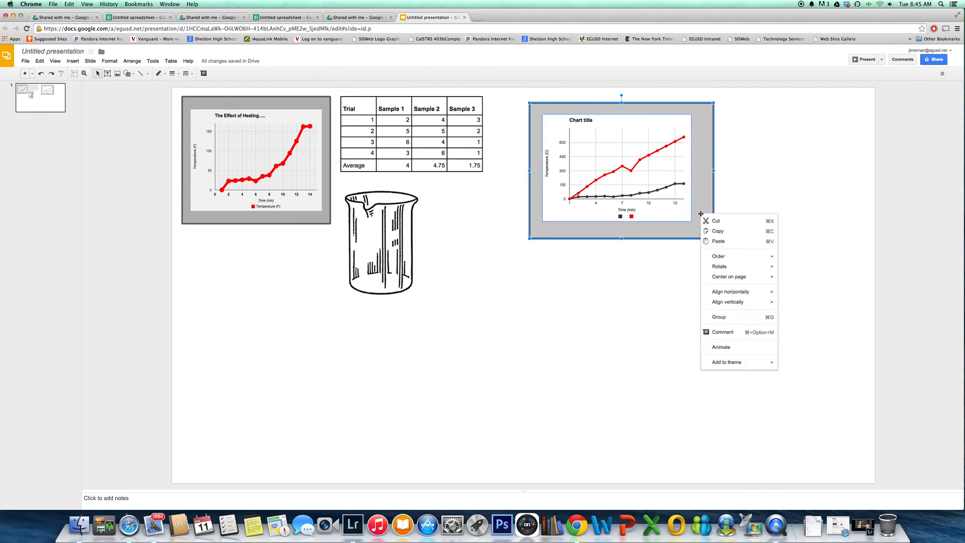
{"action": "left_click", "coordinate": [740, 319]}
{"action": "left_click_drag", "start_coordinate": [696, 196], "coordinate": [694, 317]}
{"action": "left_click_drag", "start_coordinate": [689, 275], "coordinate": [684, 154]}
{"action": "left_click", "coordinate": [793, 189]}
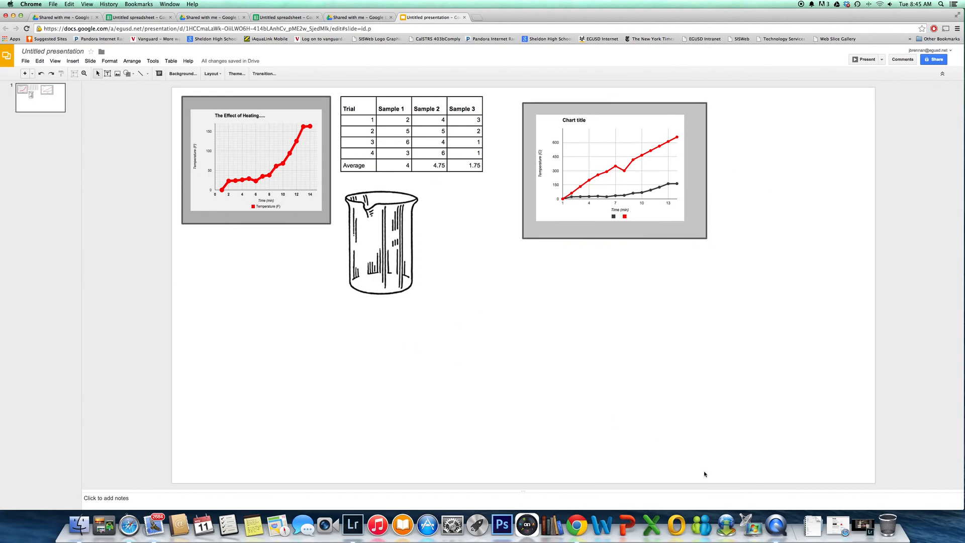
{"action": "left_click", "coordinate": [775, 526]}
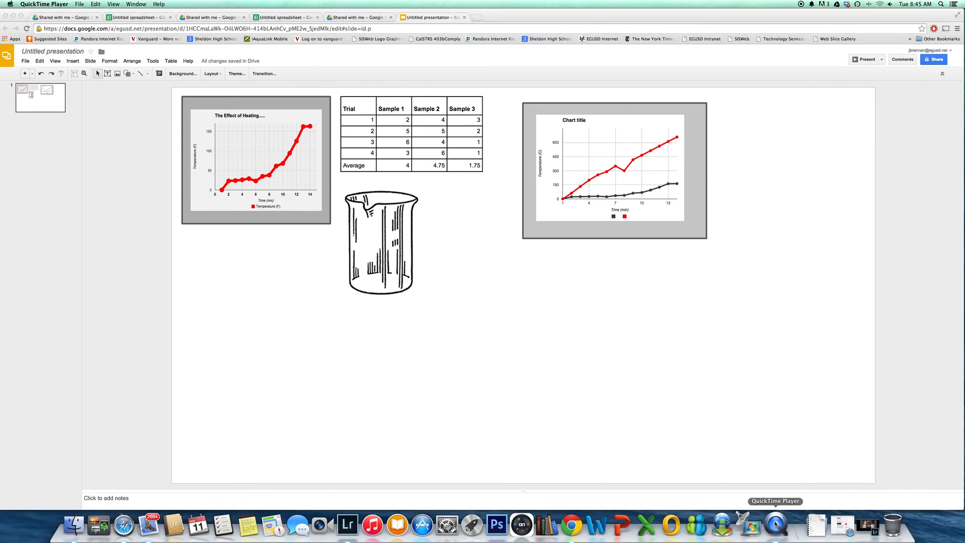